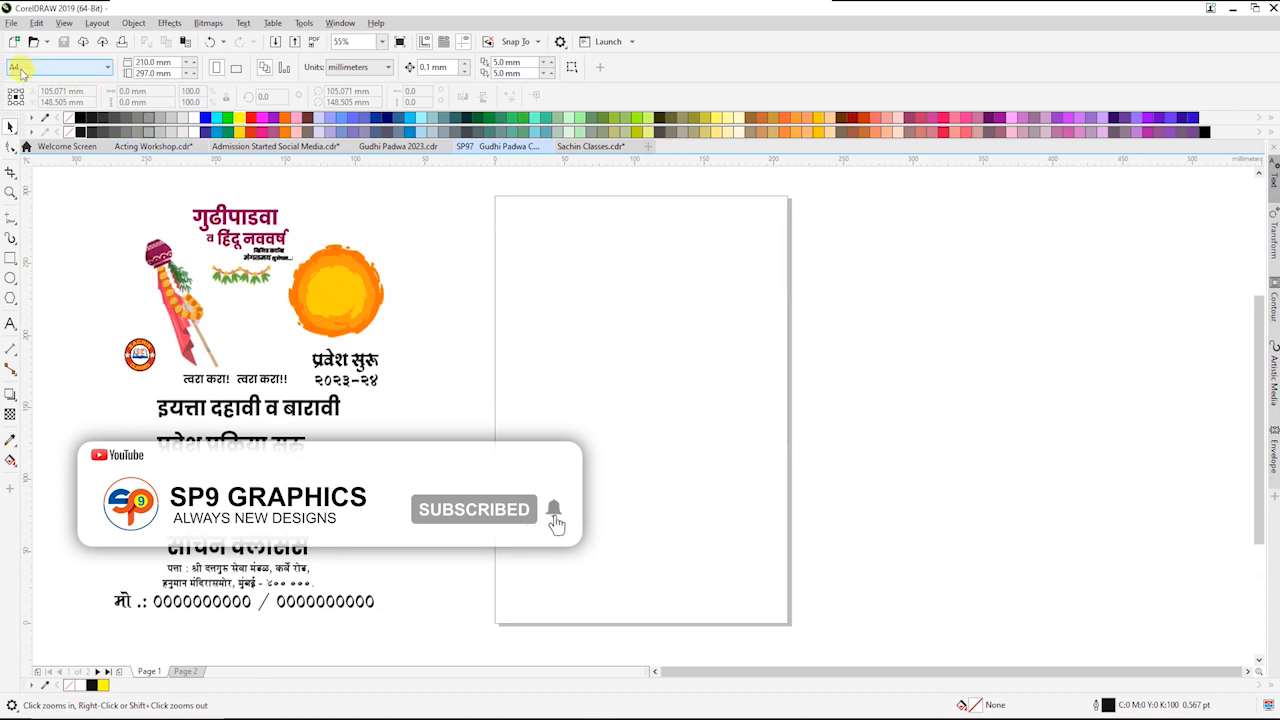
Set the page size to 200 mm wide by 200 mm high
double_click(146, 63)
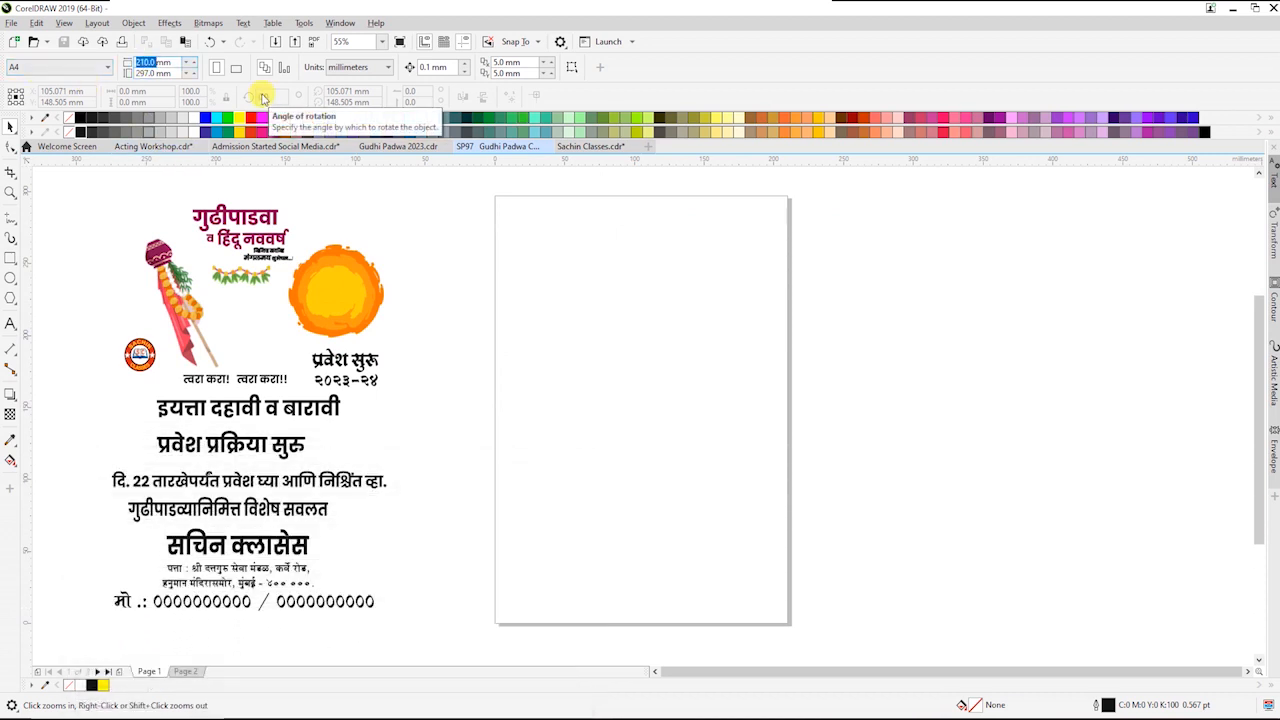
text(20)
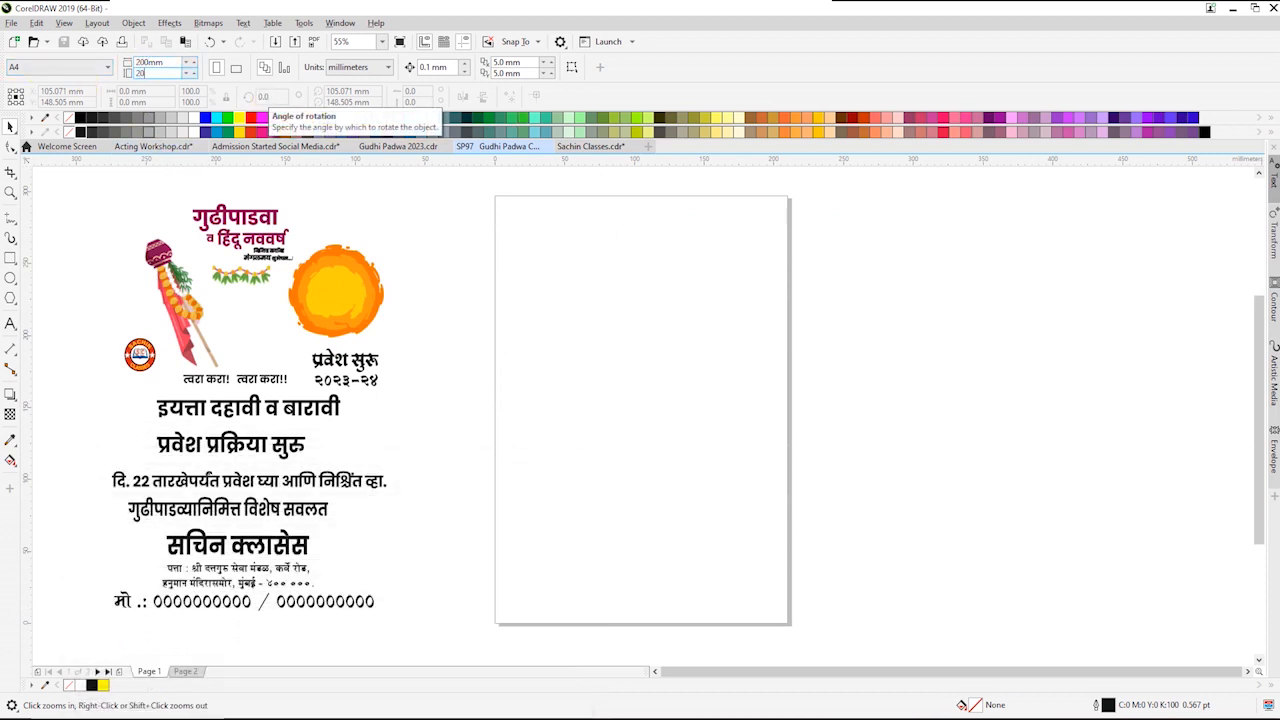
text(0)
key(Return)
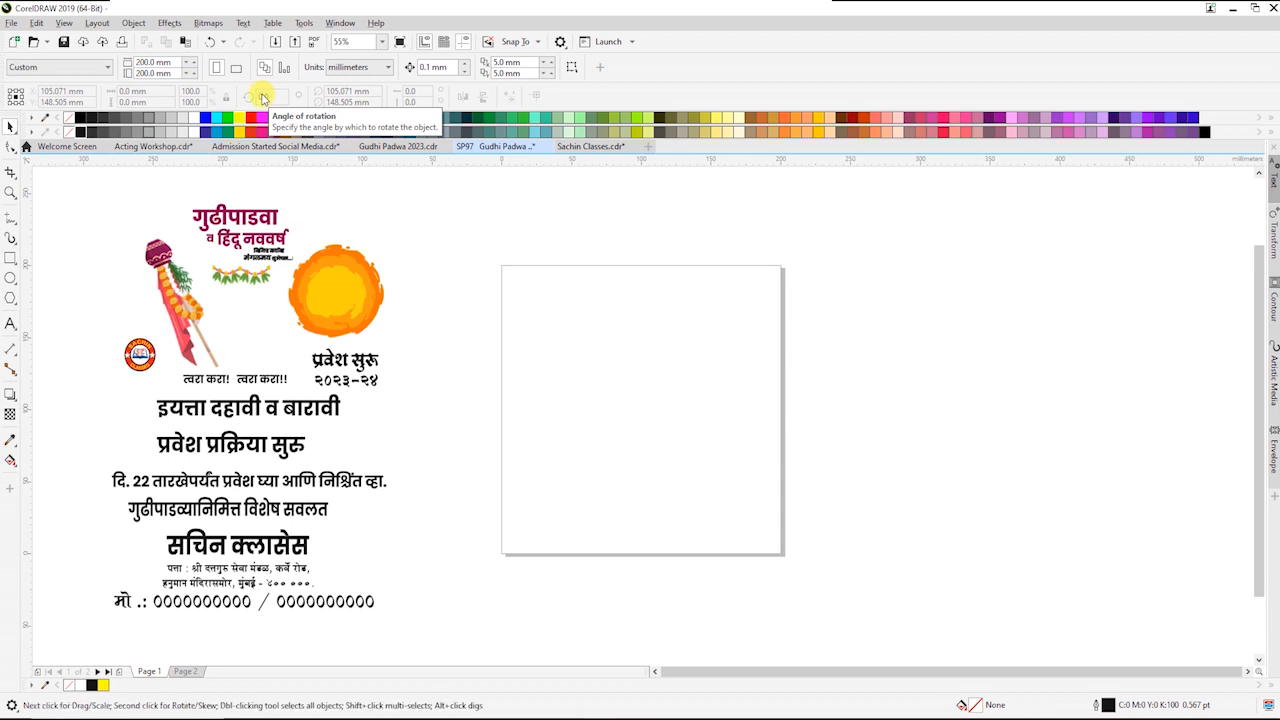
Add a frame rectangle that matches the size and position of the page
double_click(9, 258)
click(457, 338)
drag(471, 247, 836, 578)
click(883, 541)
key(F2)
drag(352, 269, 898, 559)
scroll(960, 271, down, 2)
key(F2)
drag(657, 194, 1004, 492)
Draw a circle about 99.7 mm in diameter and position it across the page's left edge, slightly above mid-height
click(10, 279)
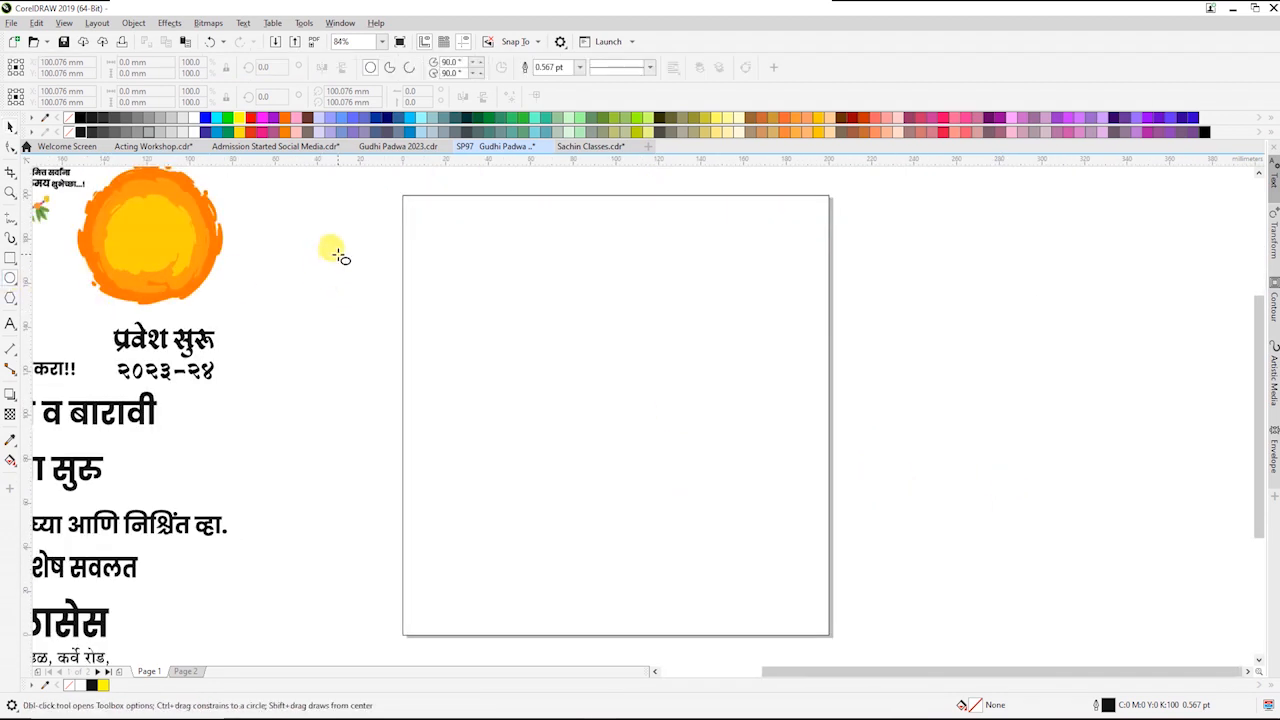
drag(341, 228, 540, 498)
key(space)
mouse_move(465, 365)
mouse_down()
mouse_move(451, 351)
mouse_move(491, 351)
mouse_move(479, 357)
mouse_up()
drag(615, 491, 598, 471)
right_click(600, 477)
key(ctrl+z)
drag(491, 357, 485, 372)
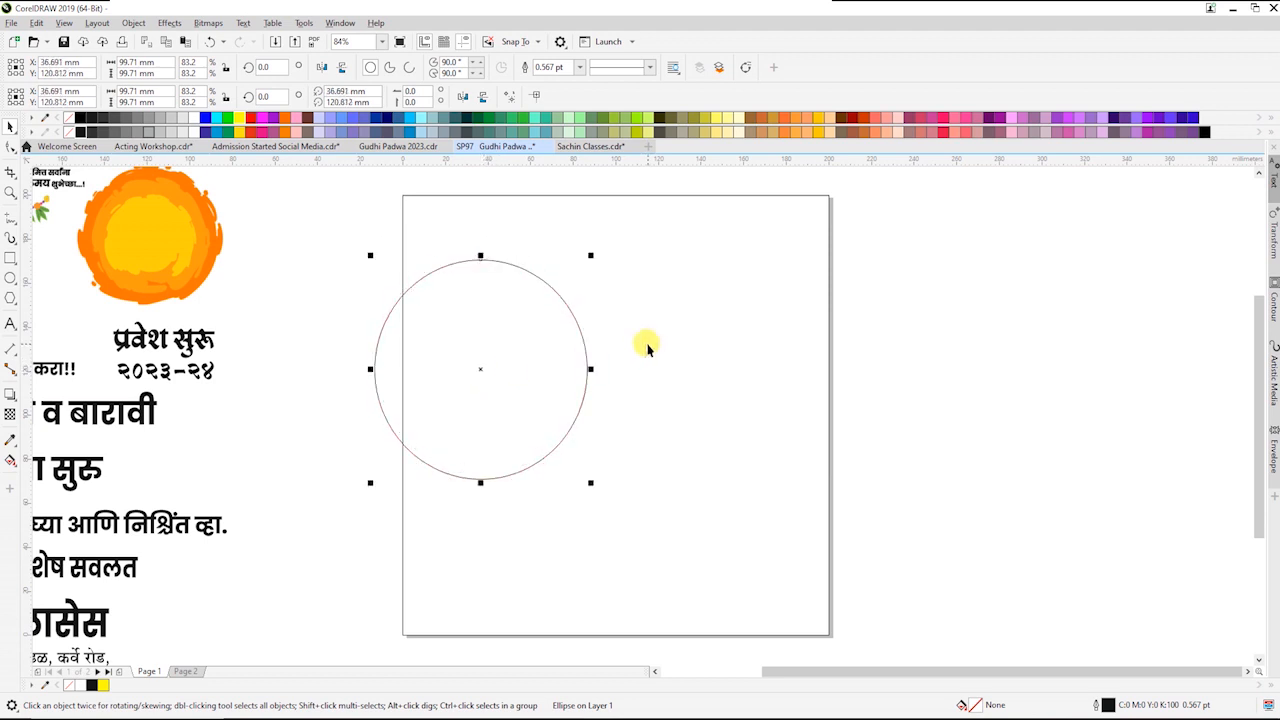
With the Bézier tool, draw a curve from above the page's top edge down along the outside of the circle's upper-right side
click(282, 340)
key(F2)
drag(342, 178, 939, 541)
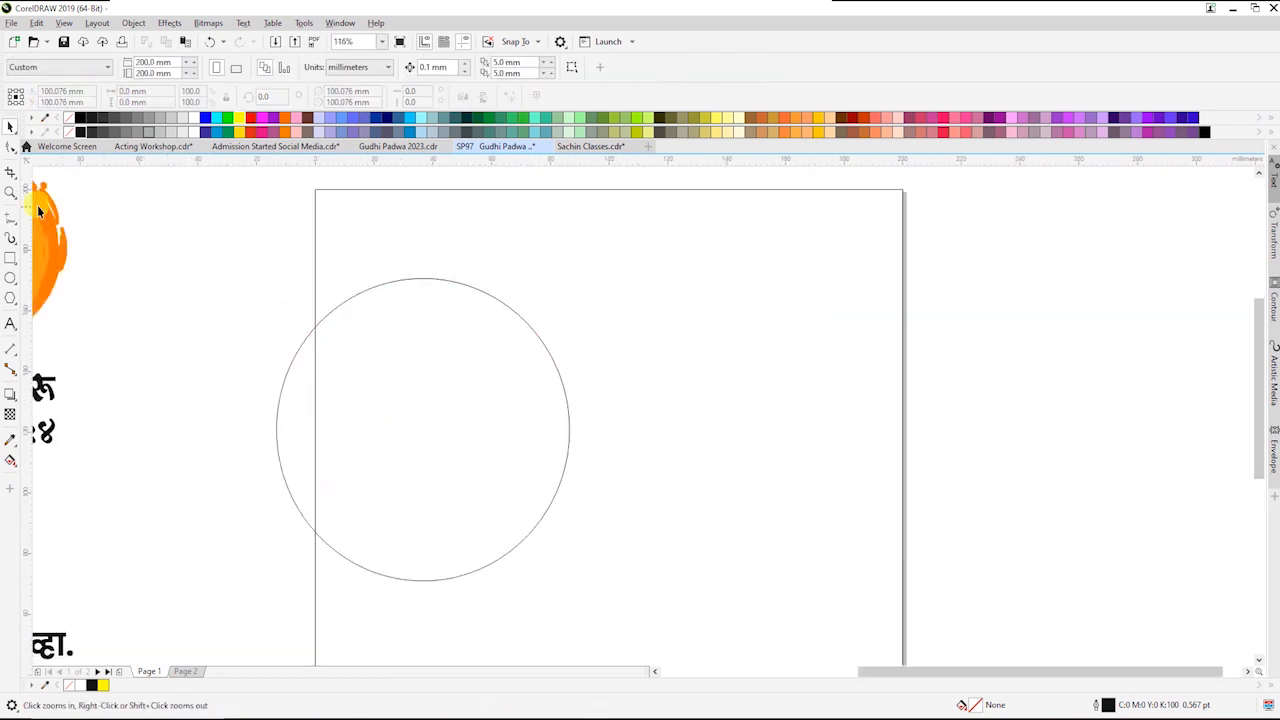
click(10, 218)
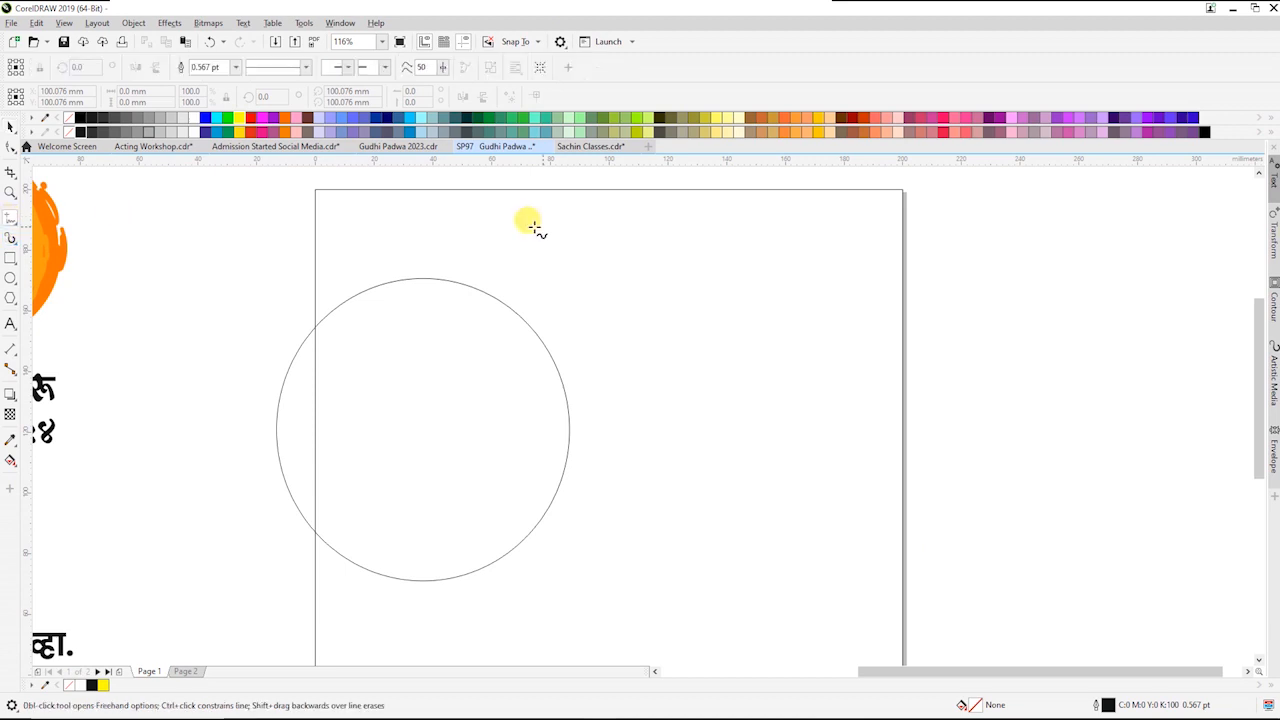
click(13, 226)
click(57, 251)
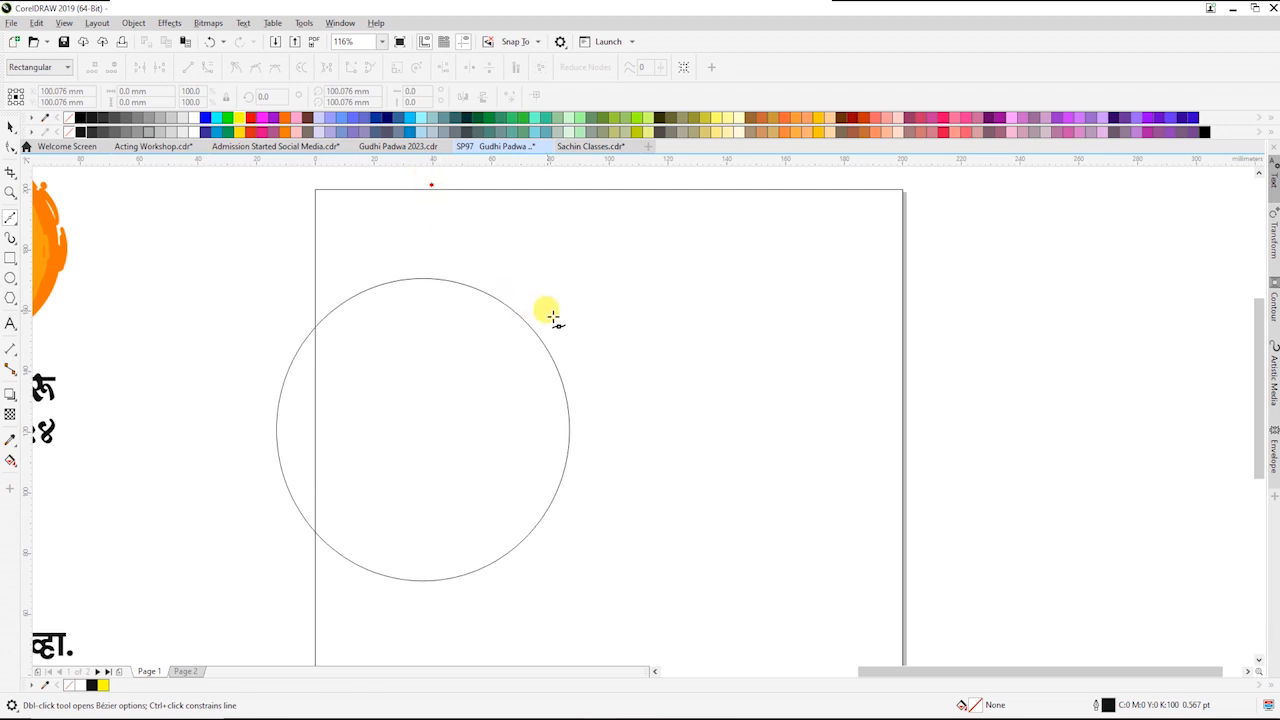
drag(576, 352, 634, 444)
key(ctrl+z)
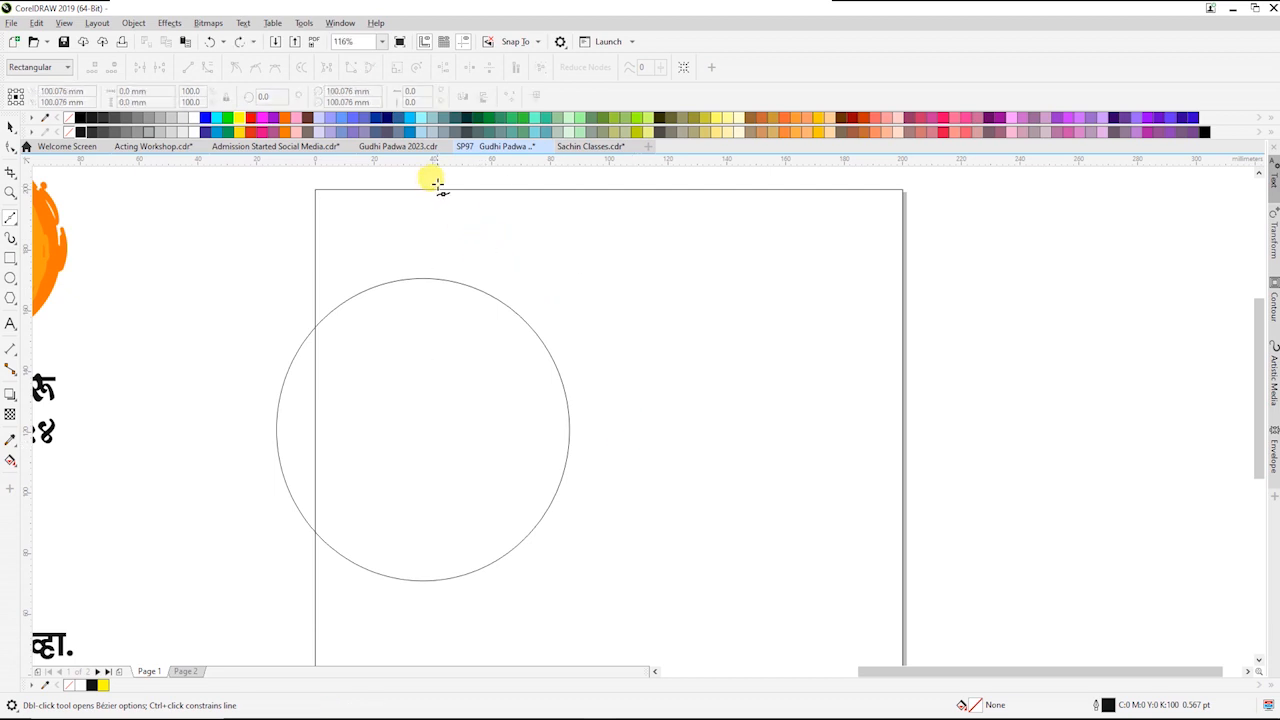
click(442, 182)
drag(483, 262, 518, 287)
drag(570, 352, 585, 378)
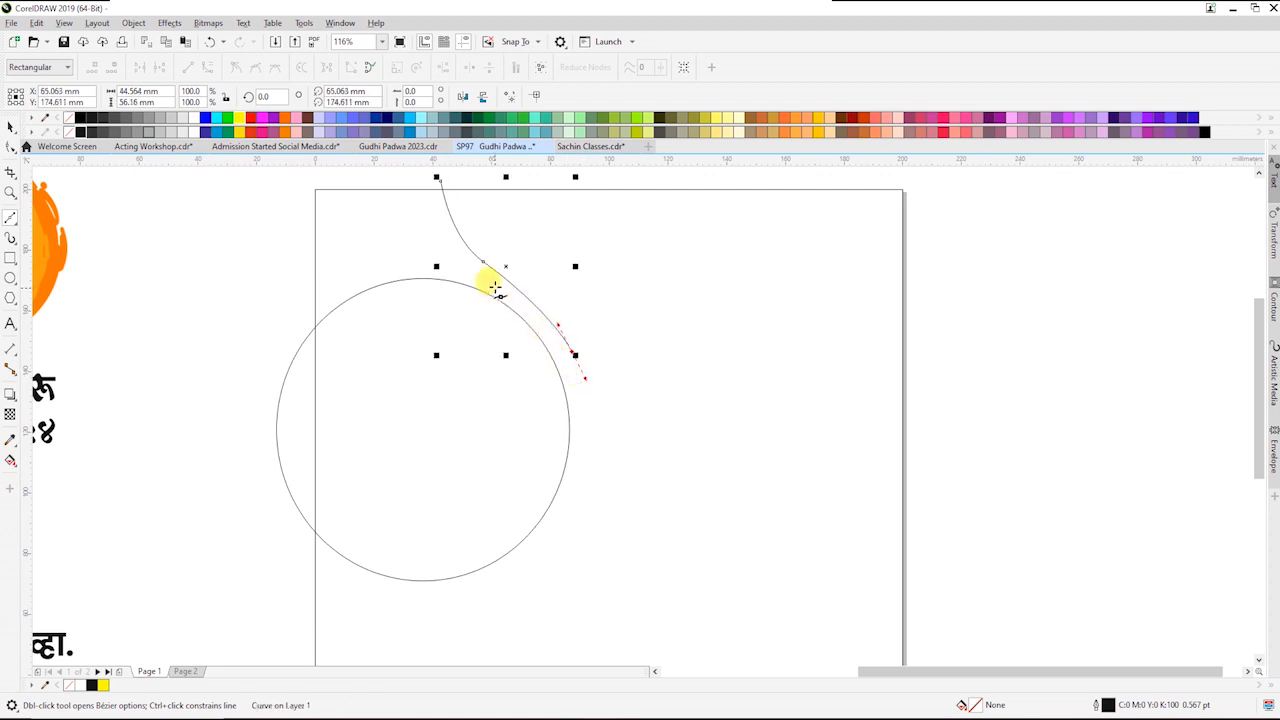
Continue the curve back over the circle's top, up outside the page's left edge, and close it at its starting point
drag(476, 268, 410, 237)
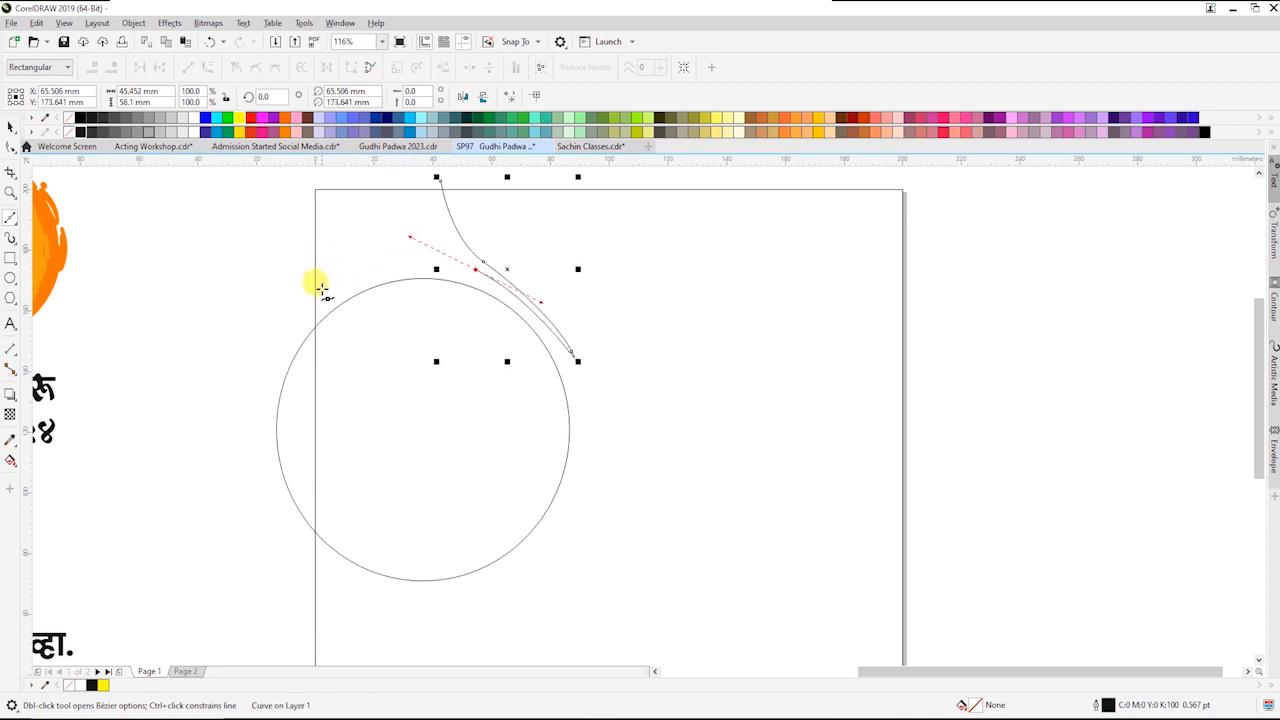
mouse_move(313, 320)
mouse_down()
mouse_move(293, 337)
mouse_move(303, 342)
mouse_up()
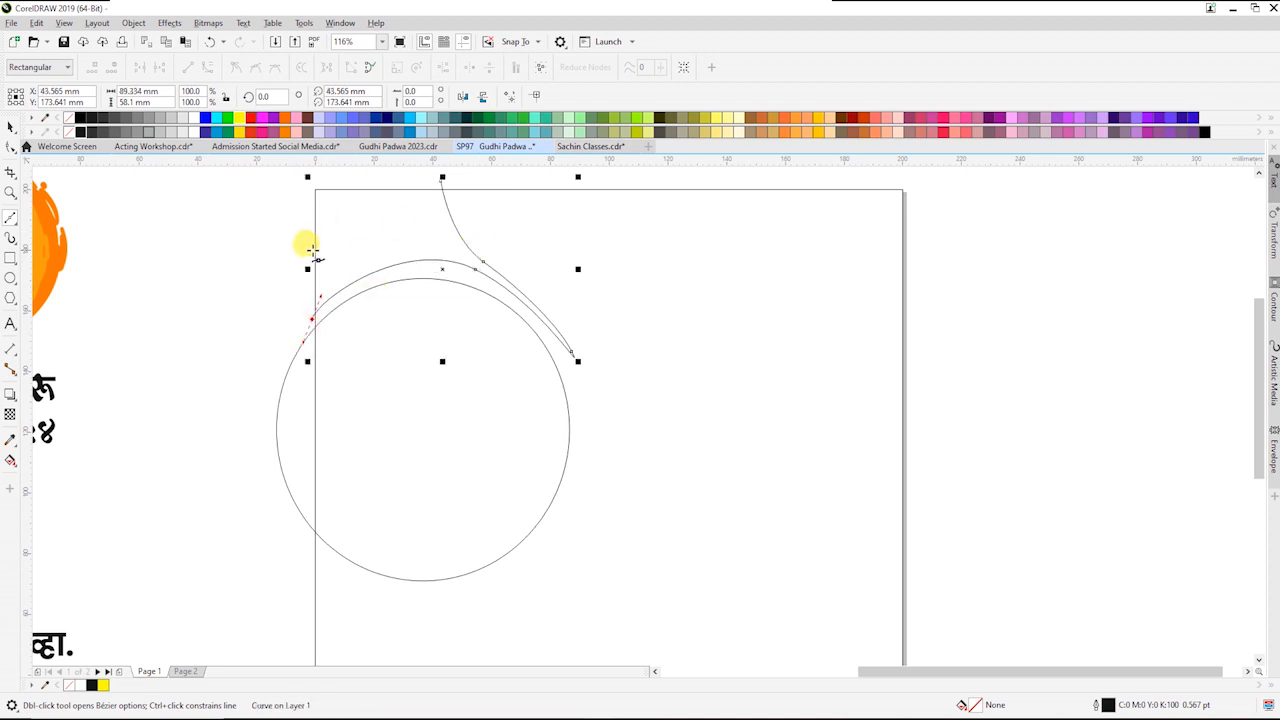
click(300, 177)
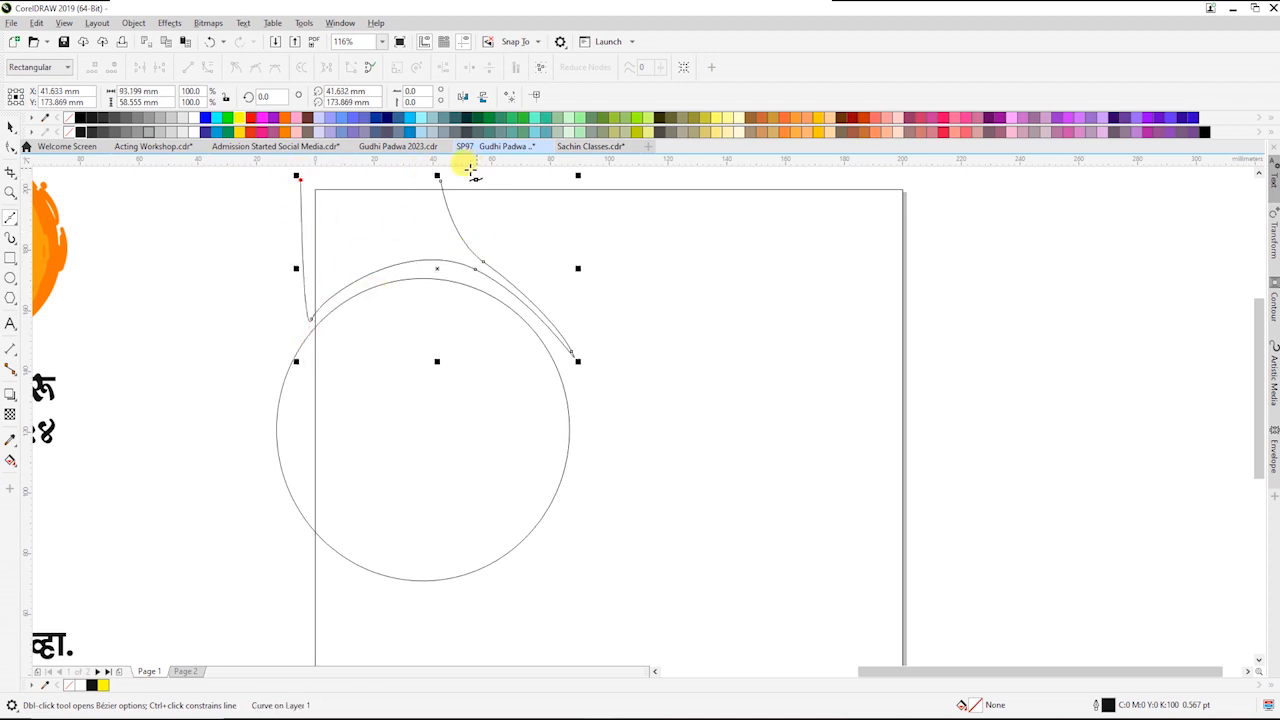
click(438, 177)
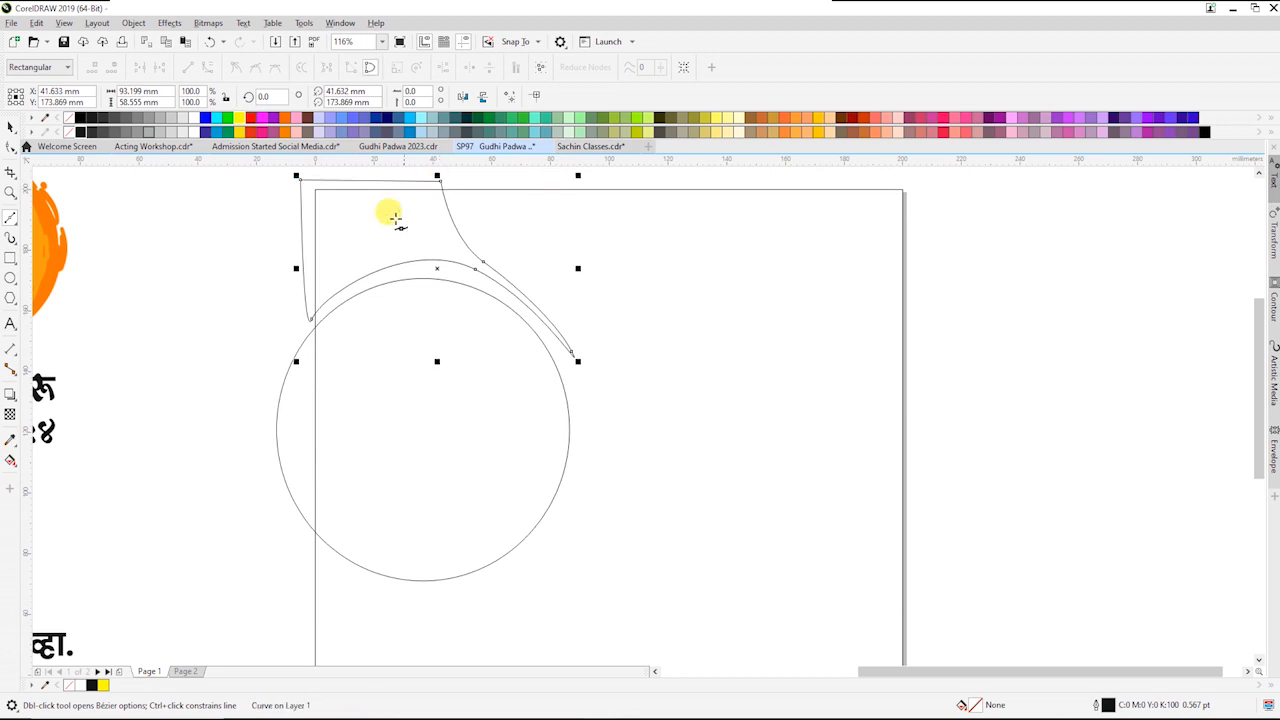
Reshape the closed curve's lower edge to follow the circle's arc more closely and make its upper arc node smooth
key(z)
drag(253, 222, 764, 458)
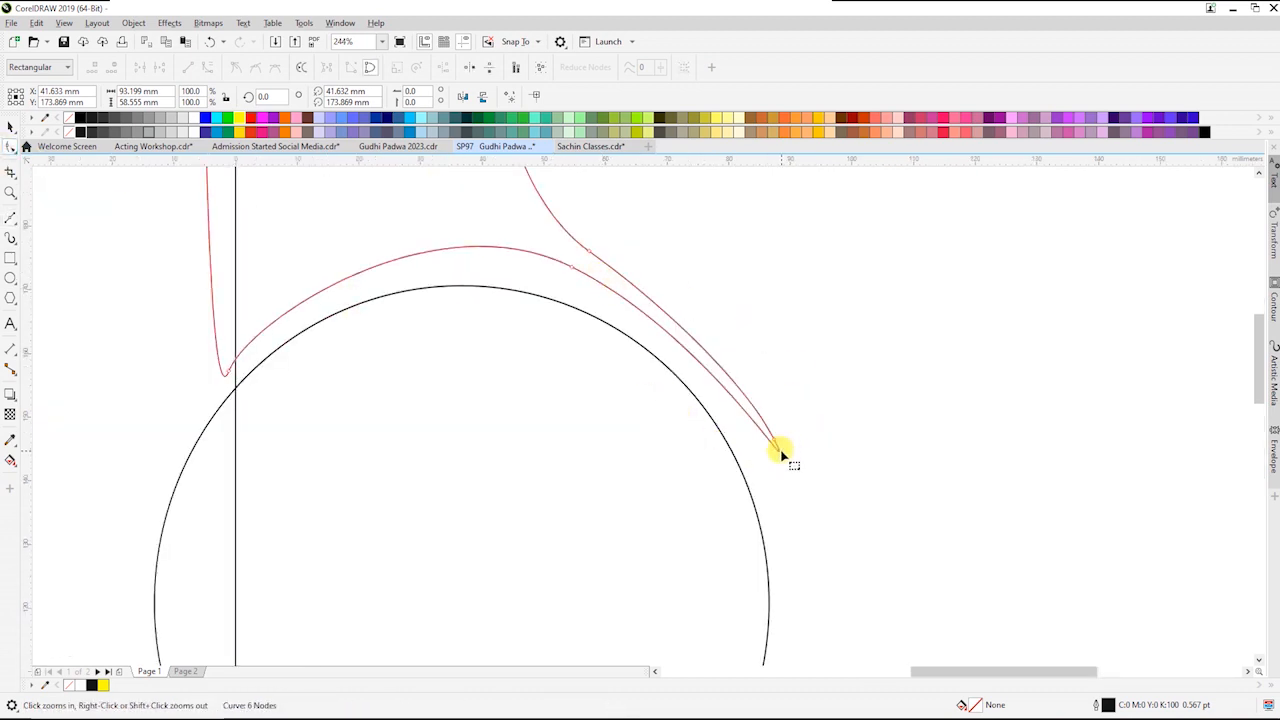
key(F10)
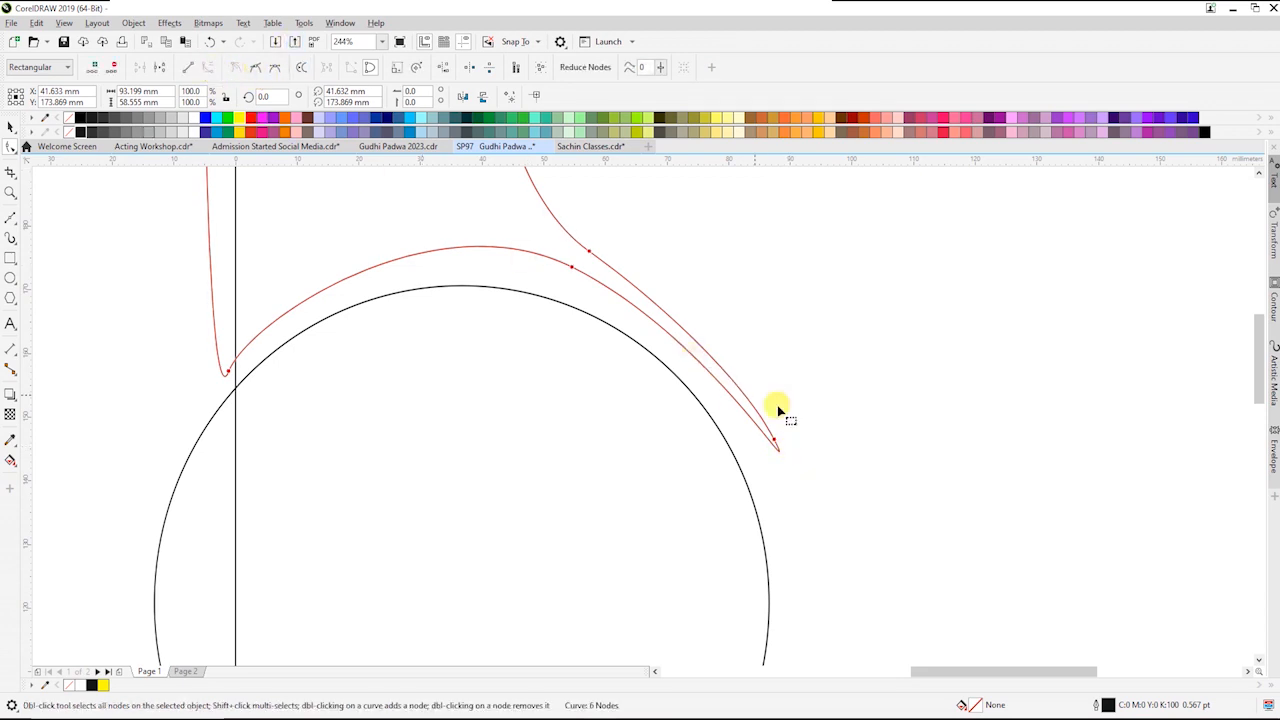
drag(802, 409, 684, 342)
drag(573, 266, 568, 280)
drag(705, 352, 385, 220)
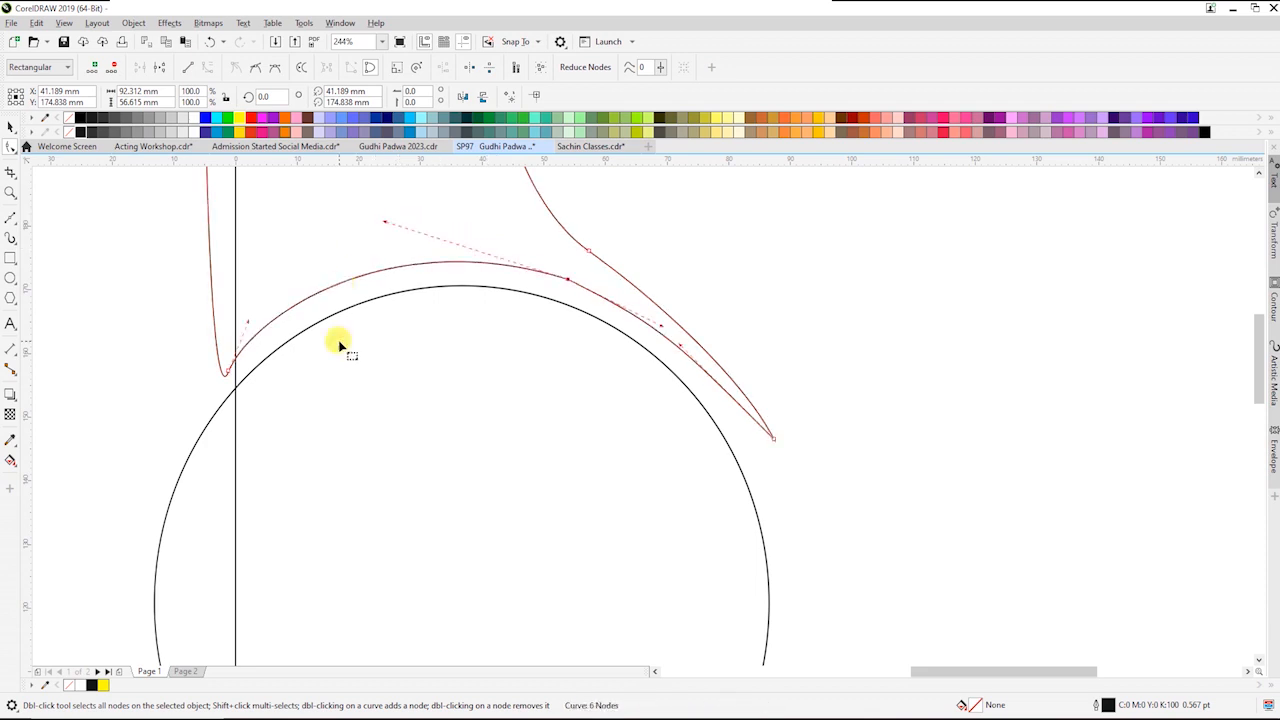
click(256, 68)
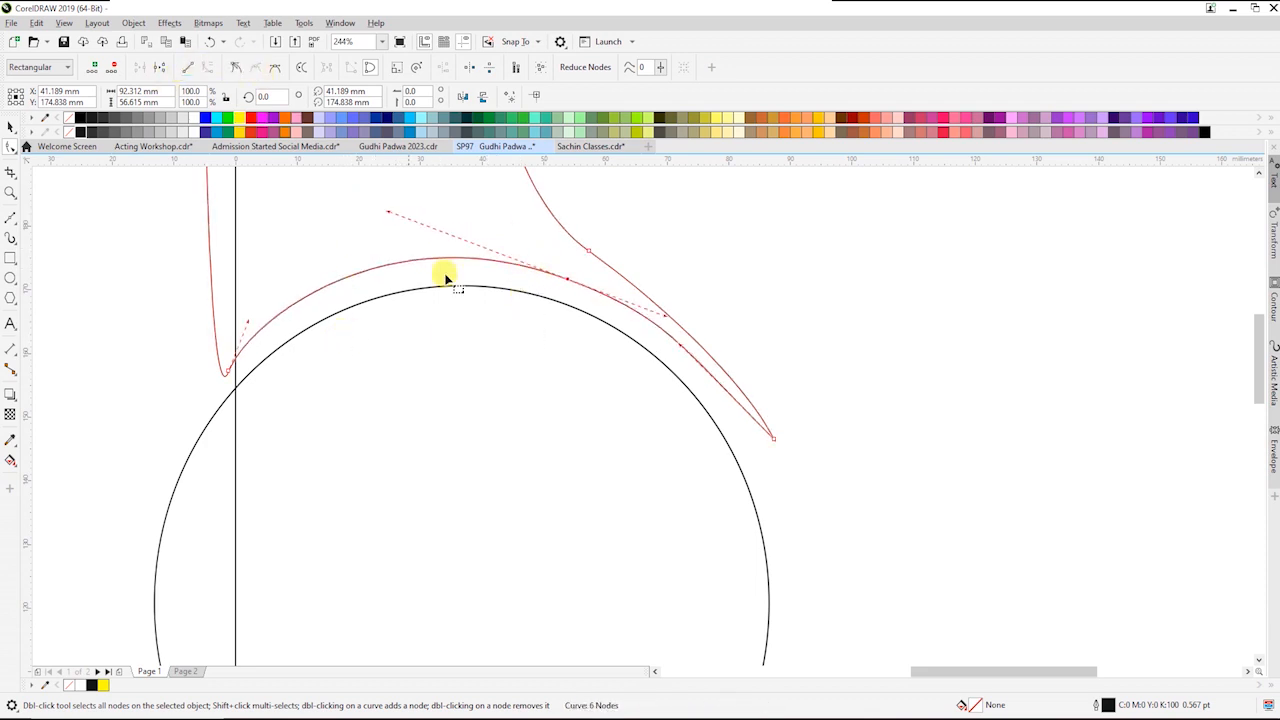
Move the curve's pointed tip close to the circle's right side and bend both adjoining edges around the circle
drag(775, 441, 757, 381)
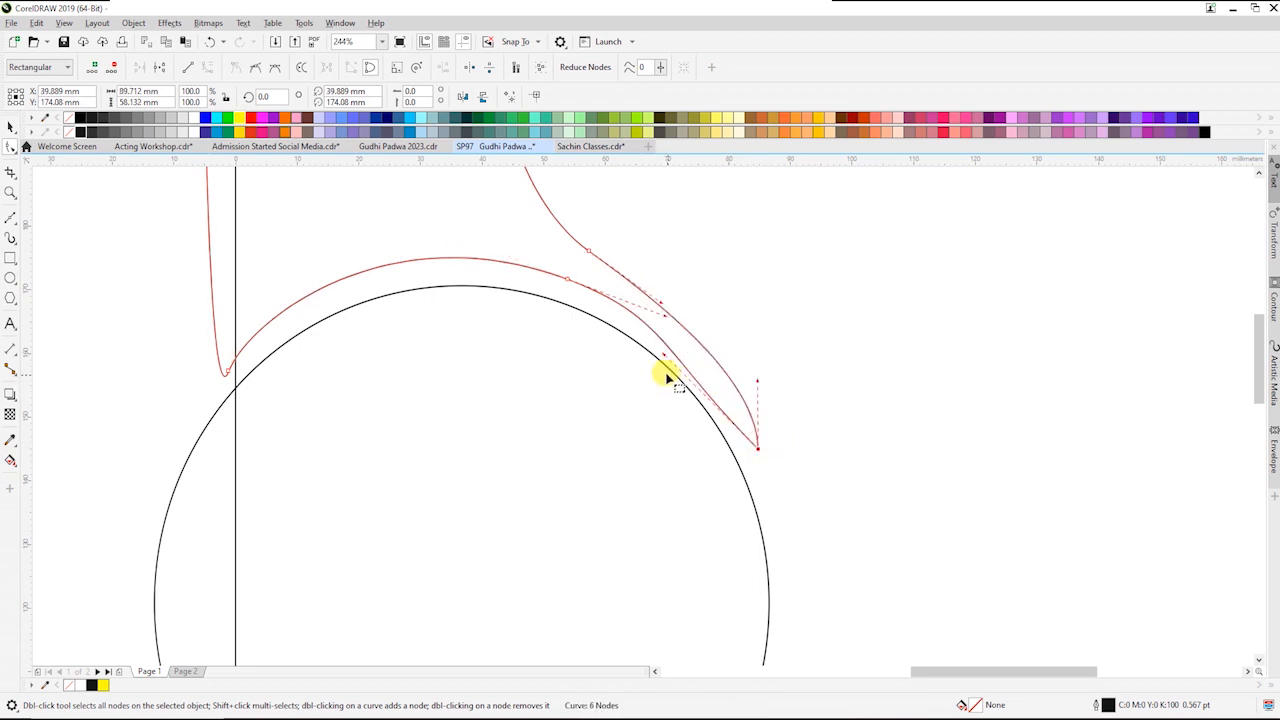
click(725, 419)
drag(668, 362, 728, 366)
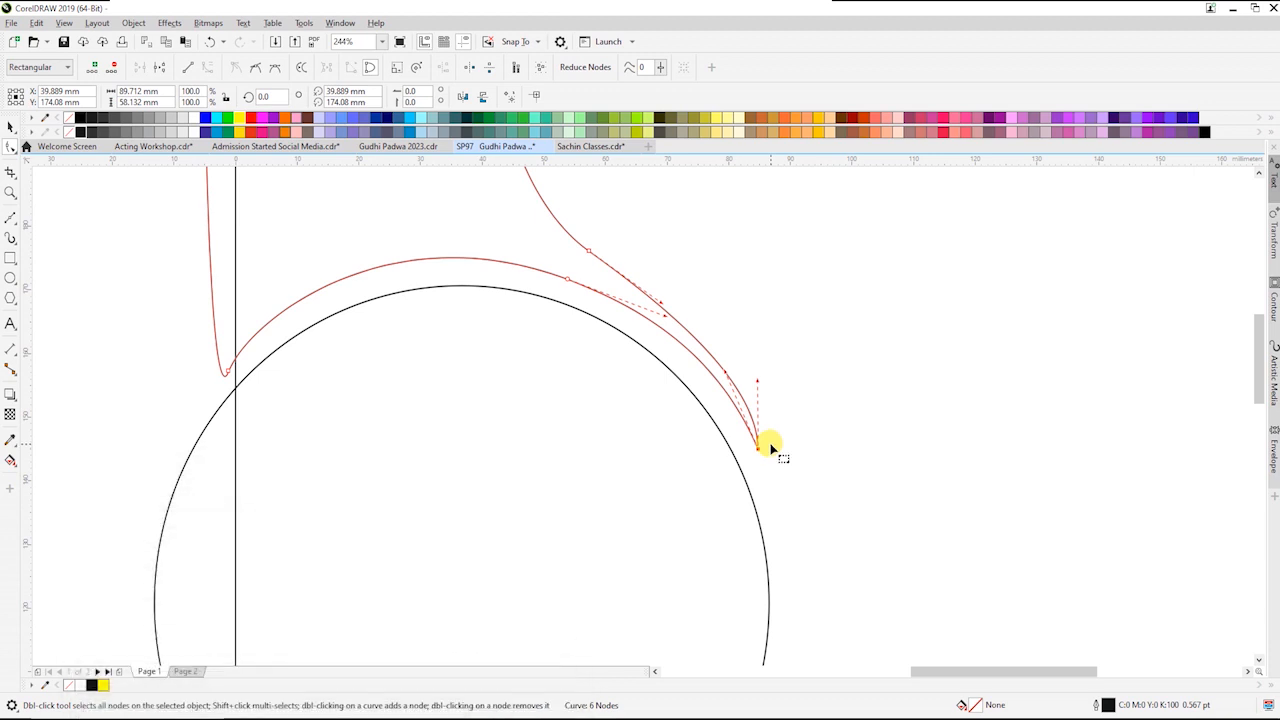
drag(757, 453, 755, 459)
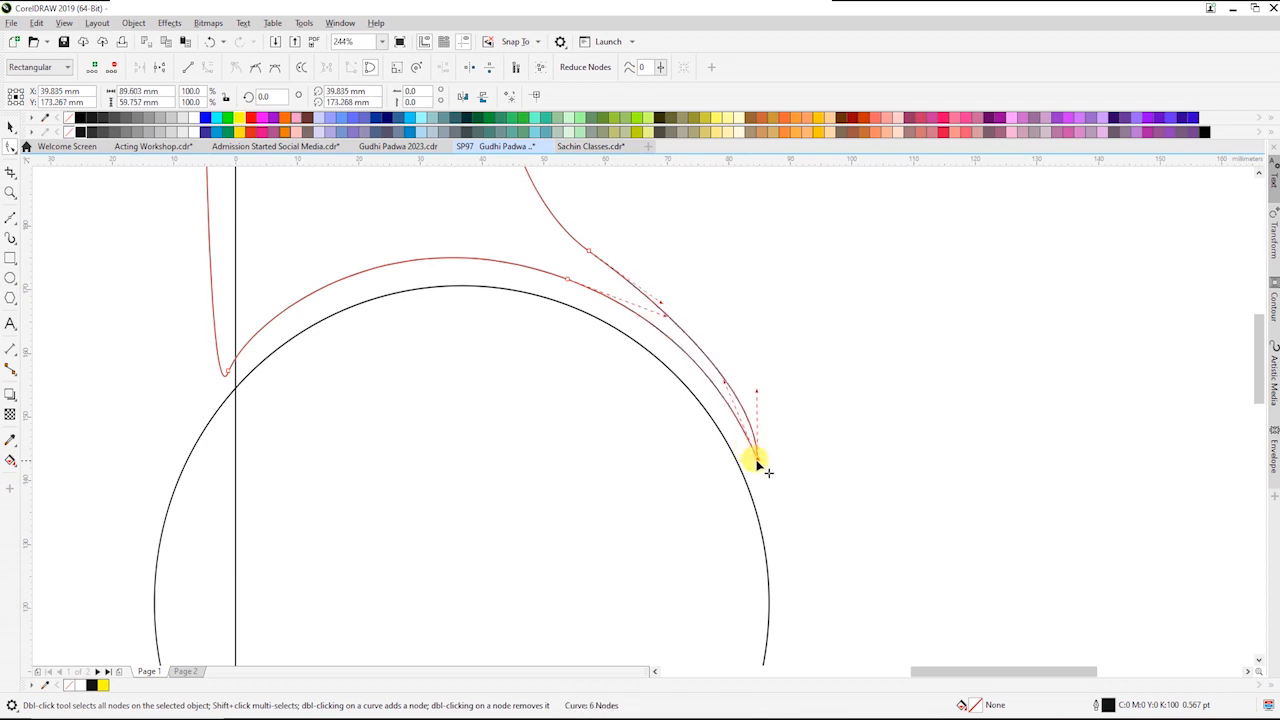
key(space)
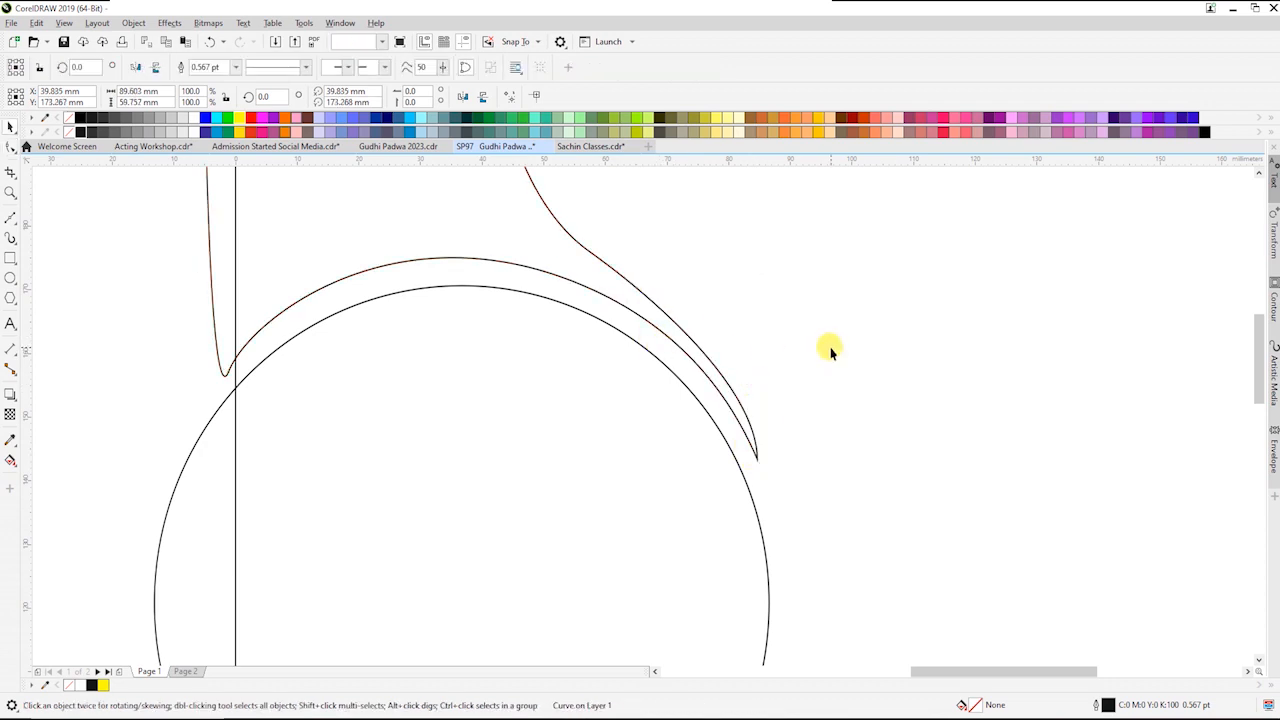
click(829, 350)
Adjust the handle of the node on the curve's lower arc to even out the gap above the circle
scroll(745, 434, down, 1)
key(F2)
drag(310, 264, 909, 529)
key(F10)
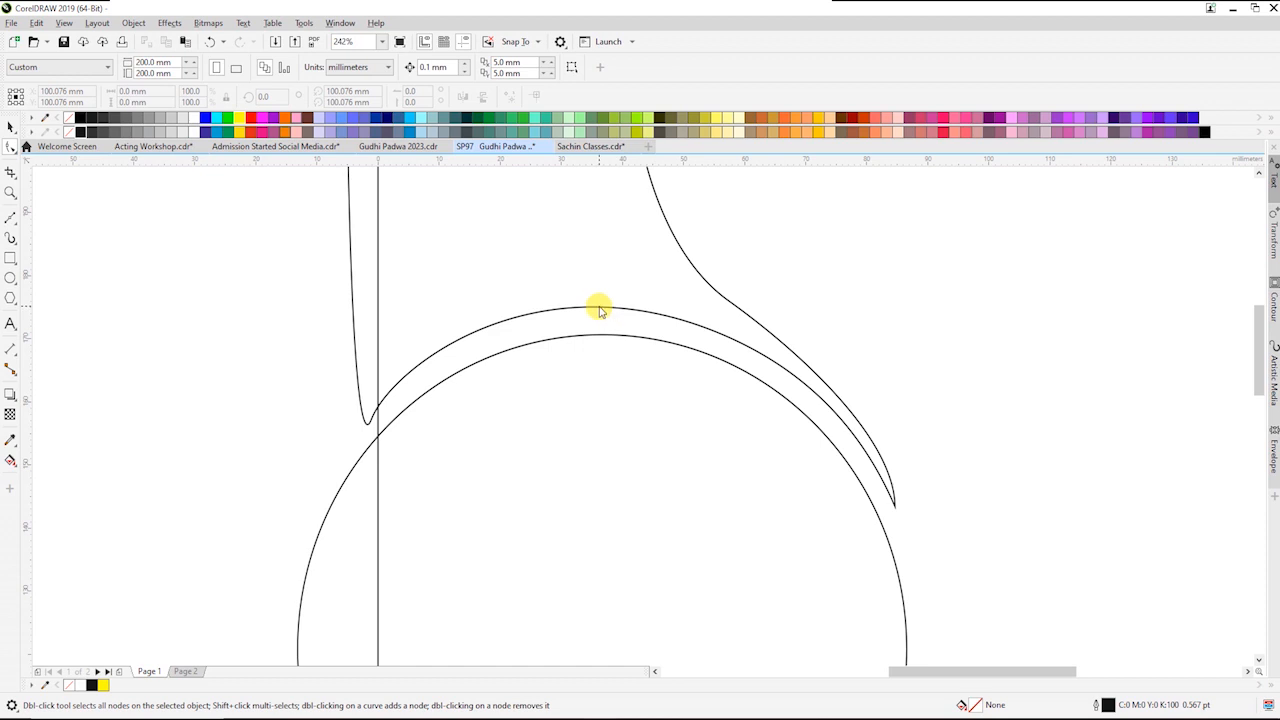
click(600, 307)
click(680, 322)
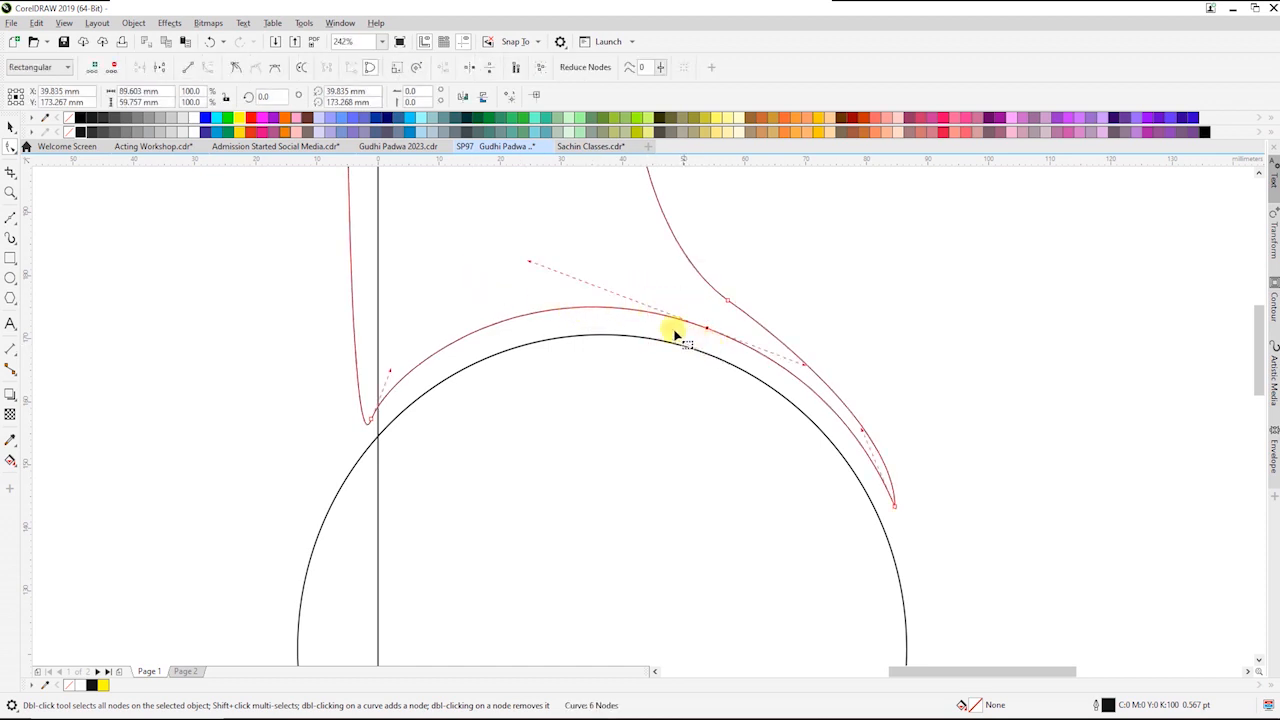
drag(557, 277, 529, 262)
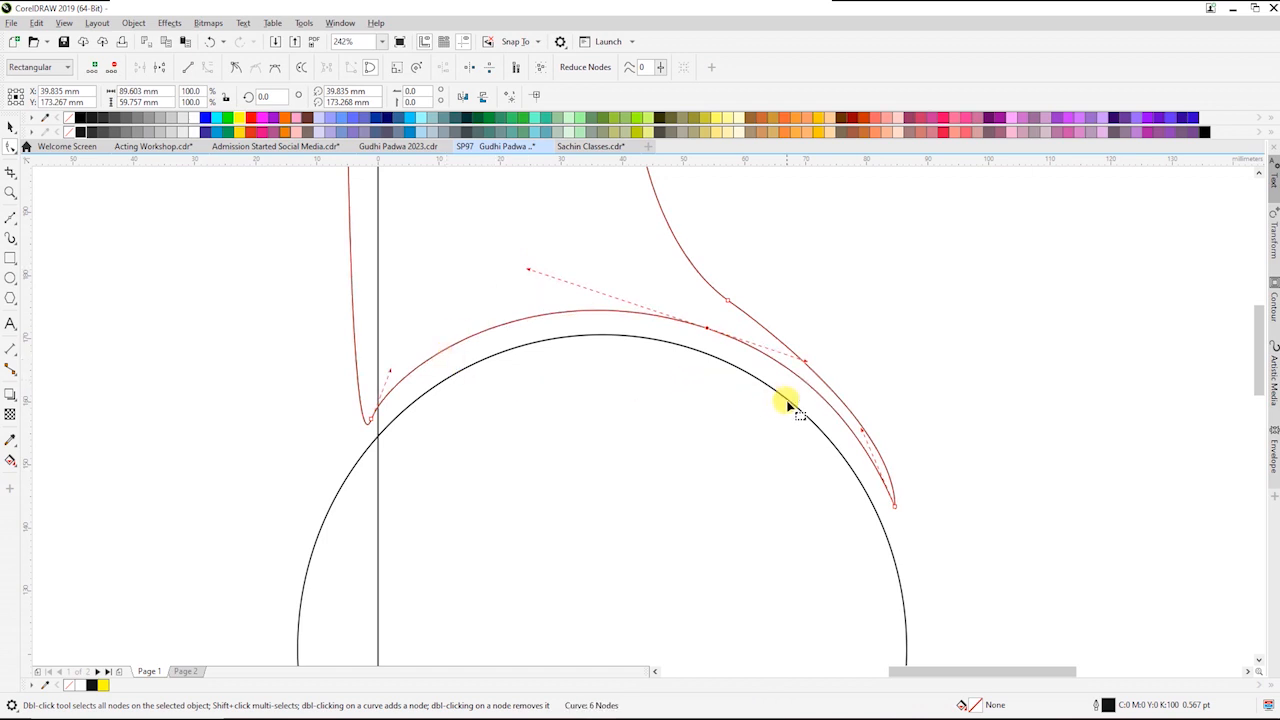
Move the curve's lower-left corner node down toward the circle, make it a cusp, and refine the adjoining arc
drag(369, 425, 360, 434)
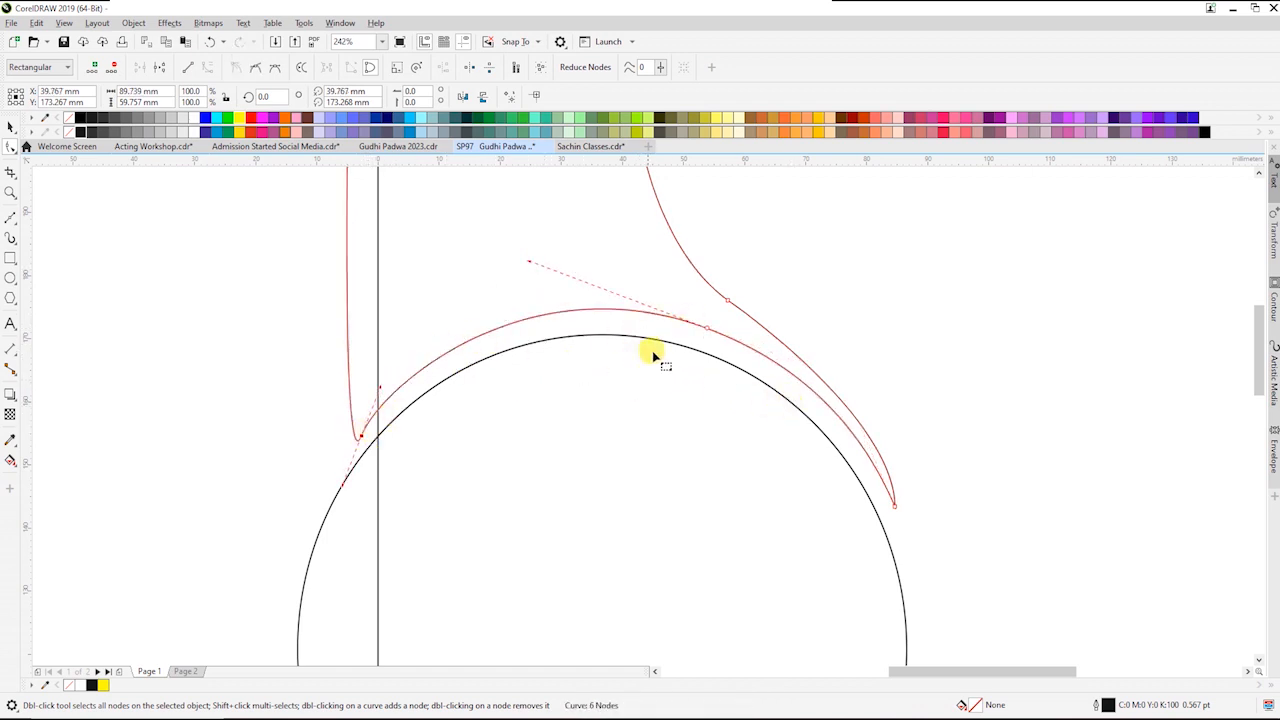
click(236, 68)
drag(530, 261, 519, 270)
drag(707, 331, 706, 333)
key(space)
click(971, 433)
Reshape the bend in the curve's outer right edge by adjusting the handles of its node
scroll(971, 433, down, 1)
key(z)
drag(563, 234, 1045, 487)
click(745, 440)
click(722, 420)
mouse_move(652, 374)
mouse_down()
mouse_move(620, 378)
mouse_move(638, 394)
mouse_up()
drag(793, 472, 822, 474)
key(space)
click(894, 557)
Fill the circle white and add a concentric, pale cream-filled copy about 91.8 mm in diameter inside it
scroll(889, 558, down, 4)
key(F2)
drag(654, 440, 1122, 645)
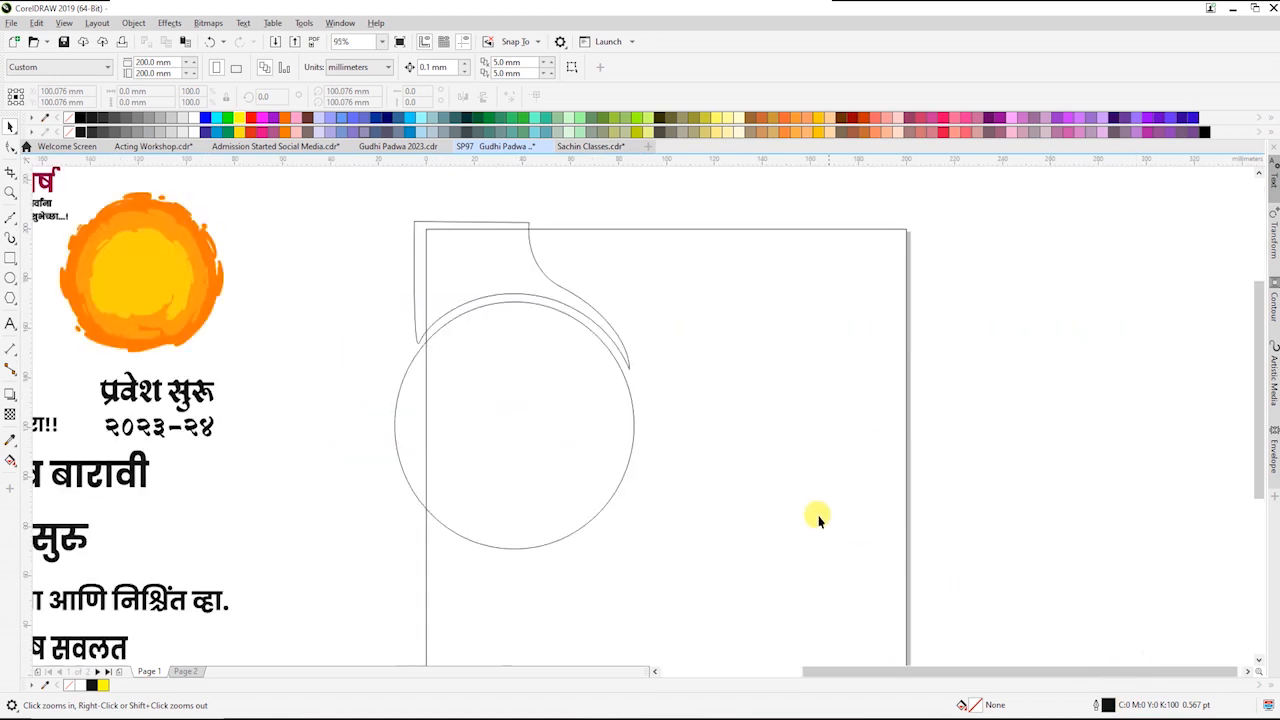
click(620, 478)
drag(193, 137, 588, 483)
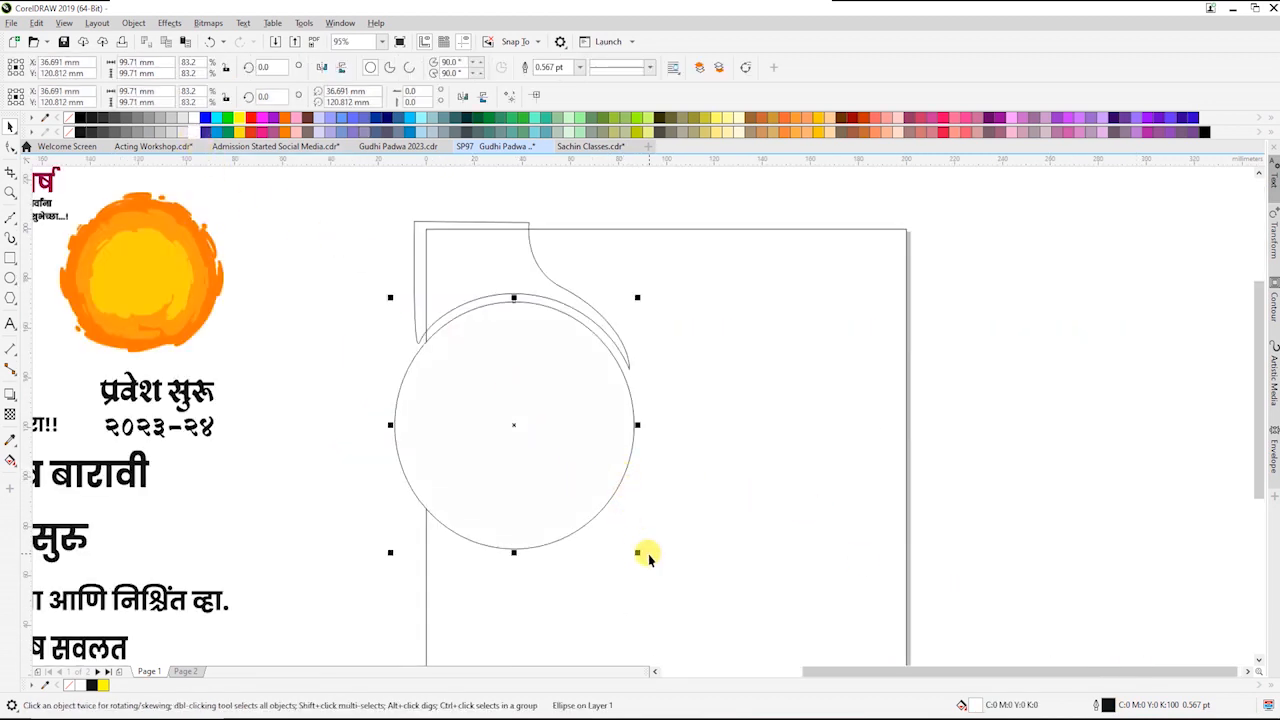
mouse_move(636, 553)
mouse_down()
mouse_move(631, 569)
mouse_move(640, 540)
mouse_up()
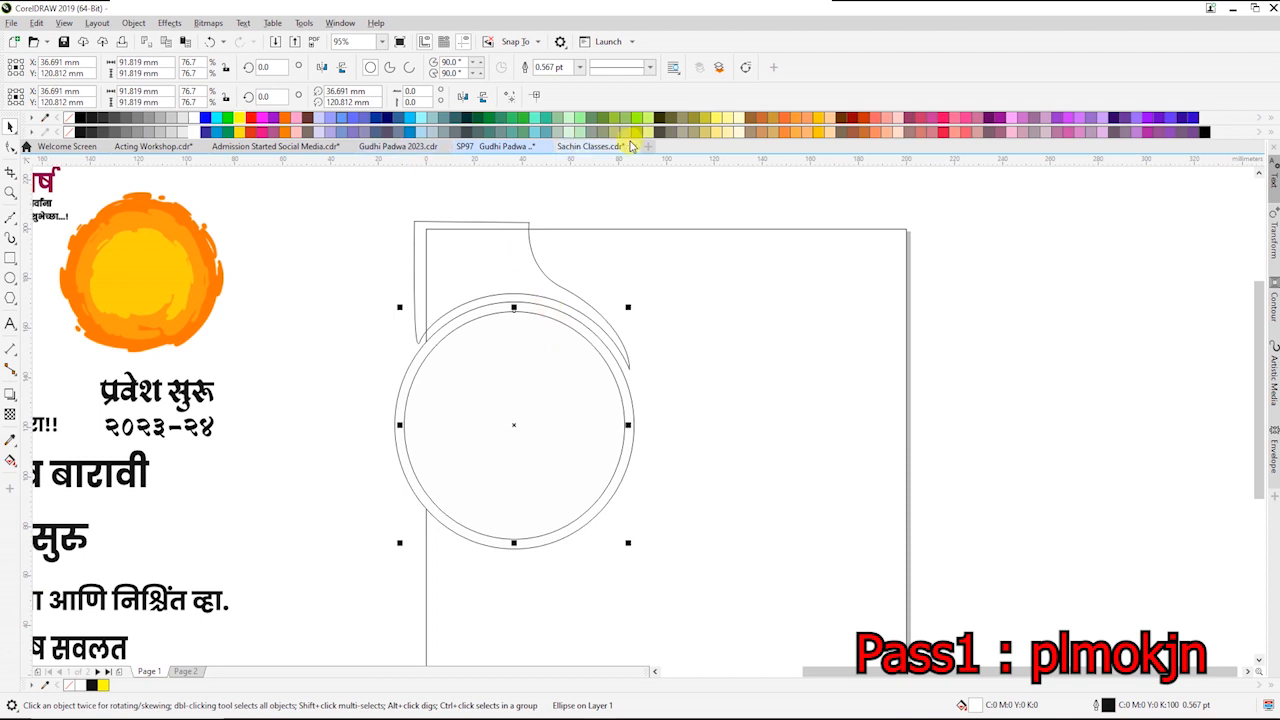
click(739, 133)
Give the outer white circle a 2 pt dotted outline
click(570, 318)
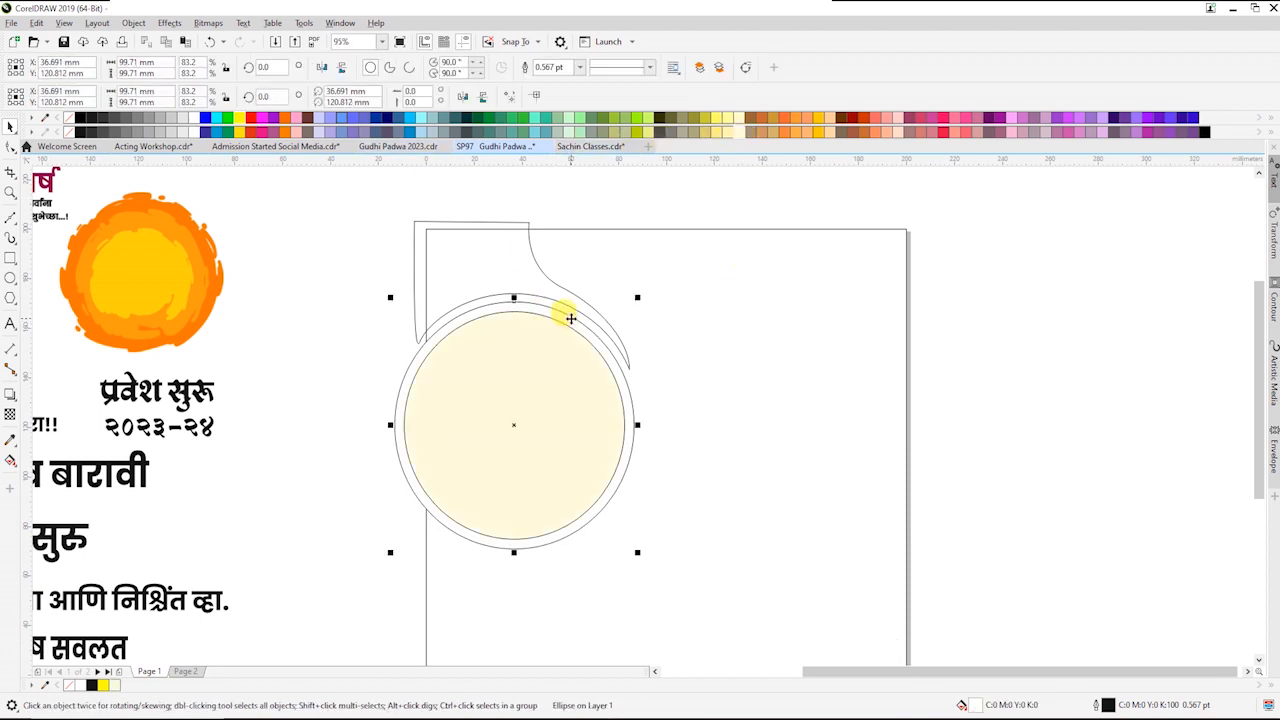
text(2)
key(Return)
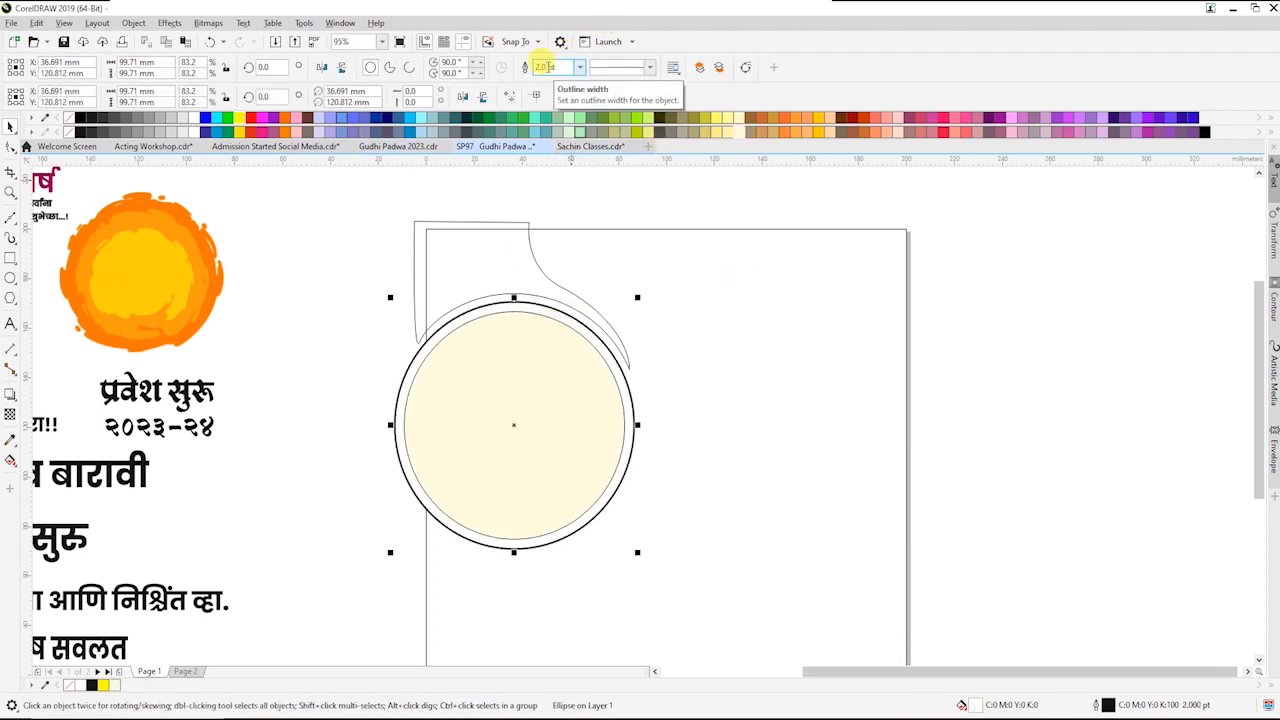
click(617, 72)
click(650, 188)
click(643, 318)
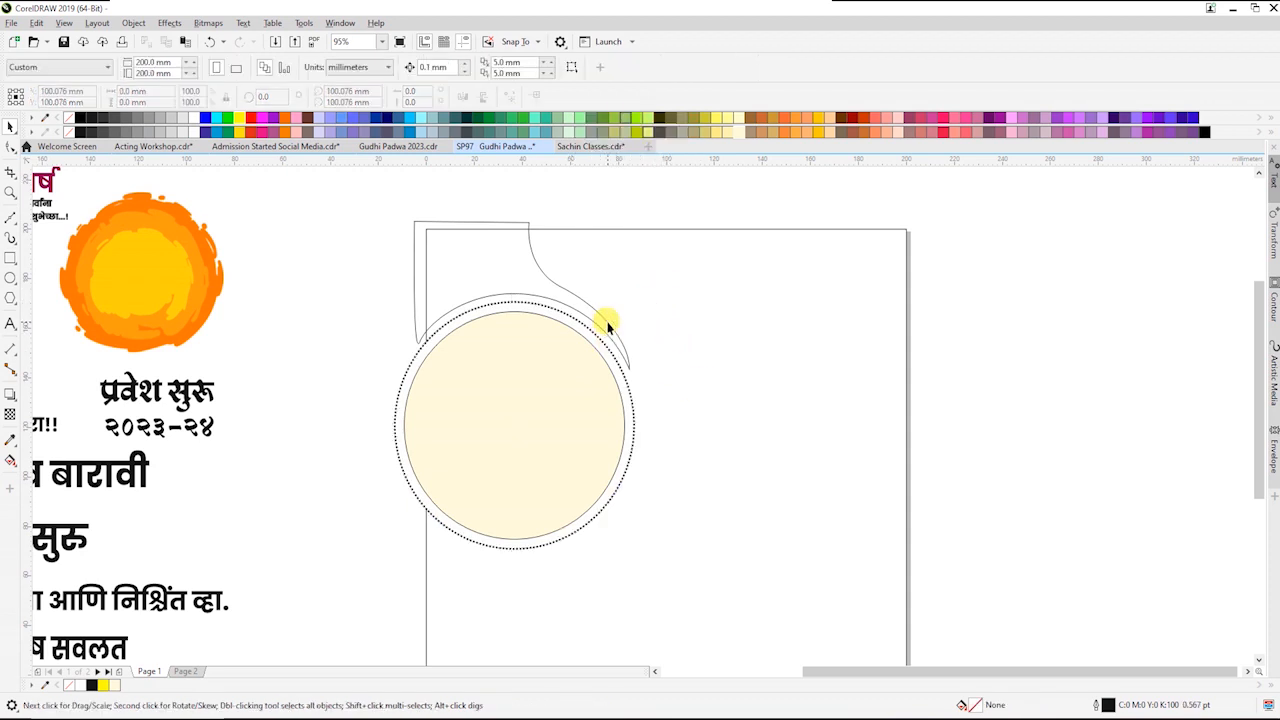
click(607, 325)
key(F3)
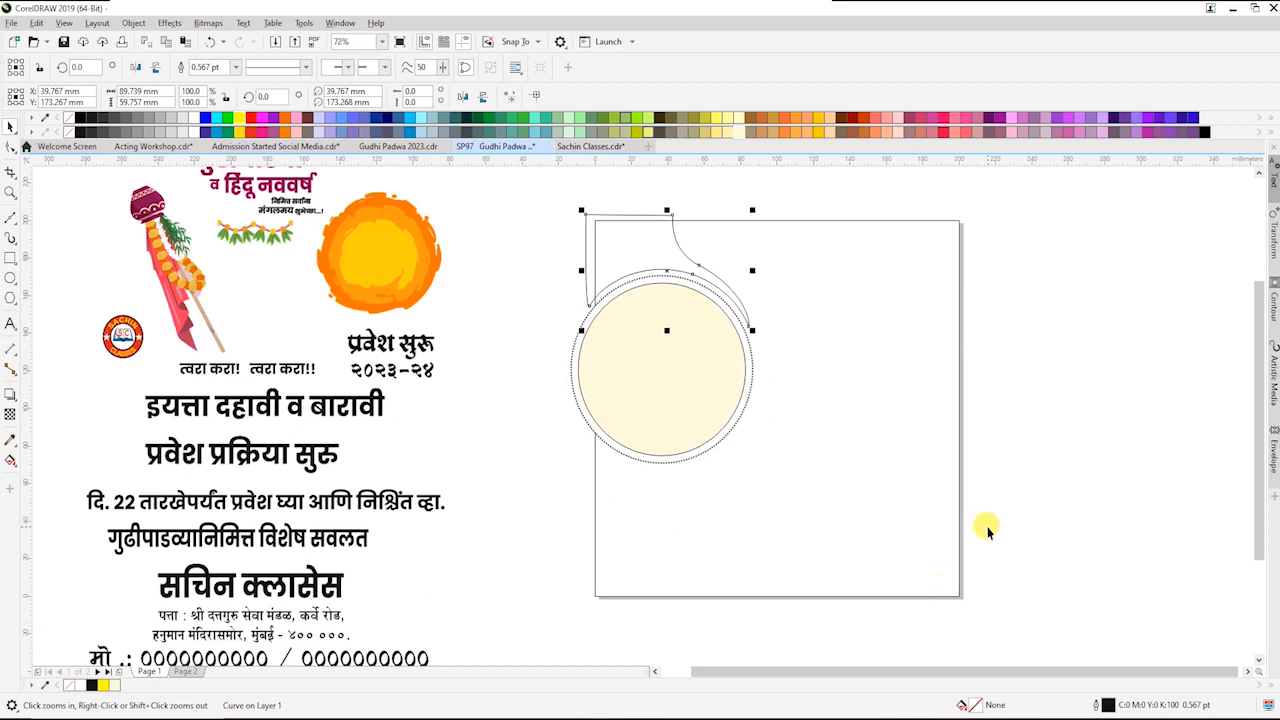
click(815, 467)
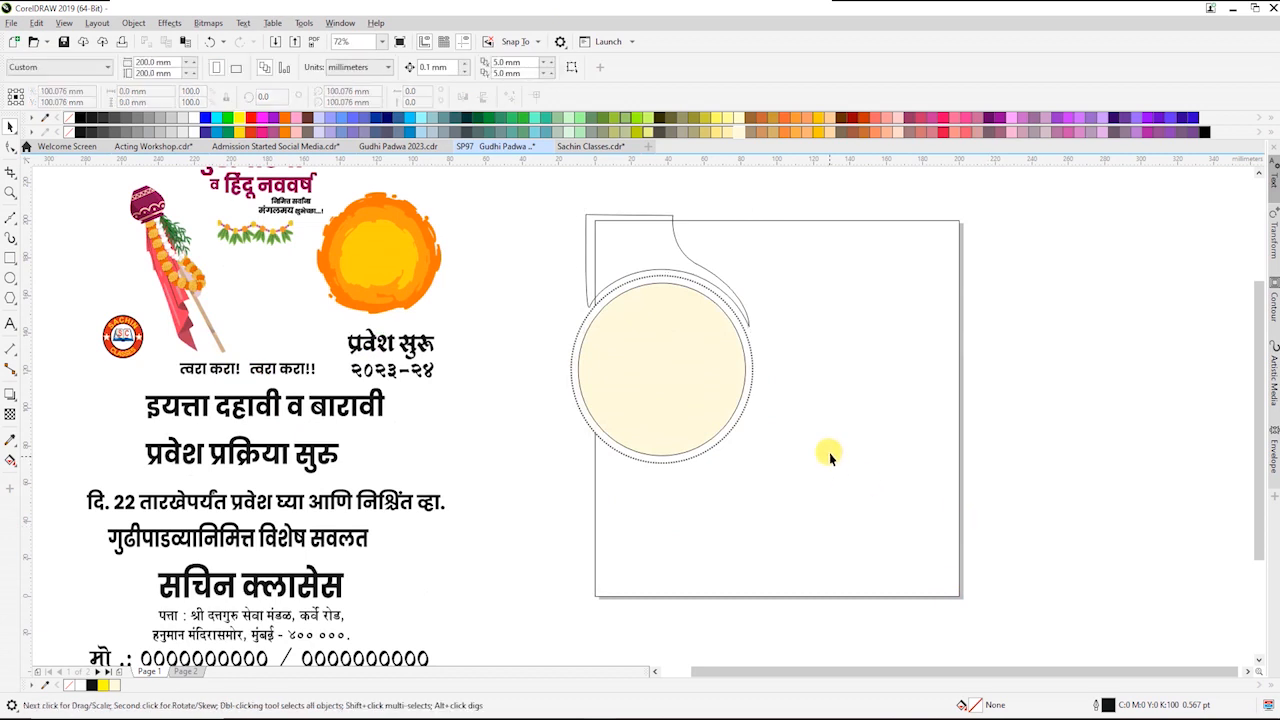
scroll(700, 314, down, 2)
drag(409, 277, 891, 509)
scroll(1020, 537, up, 2)
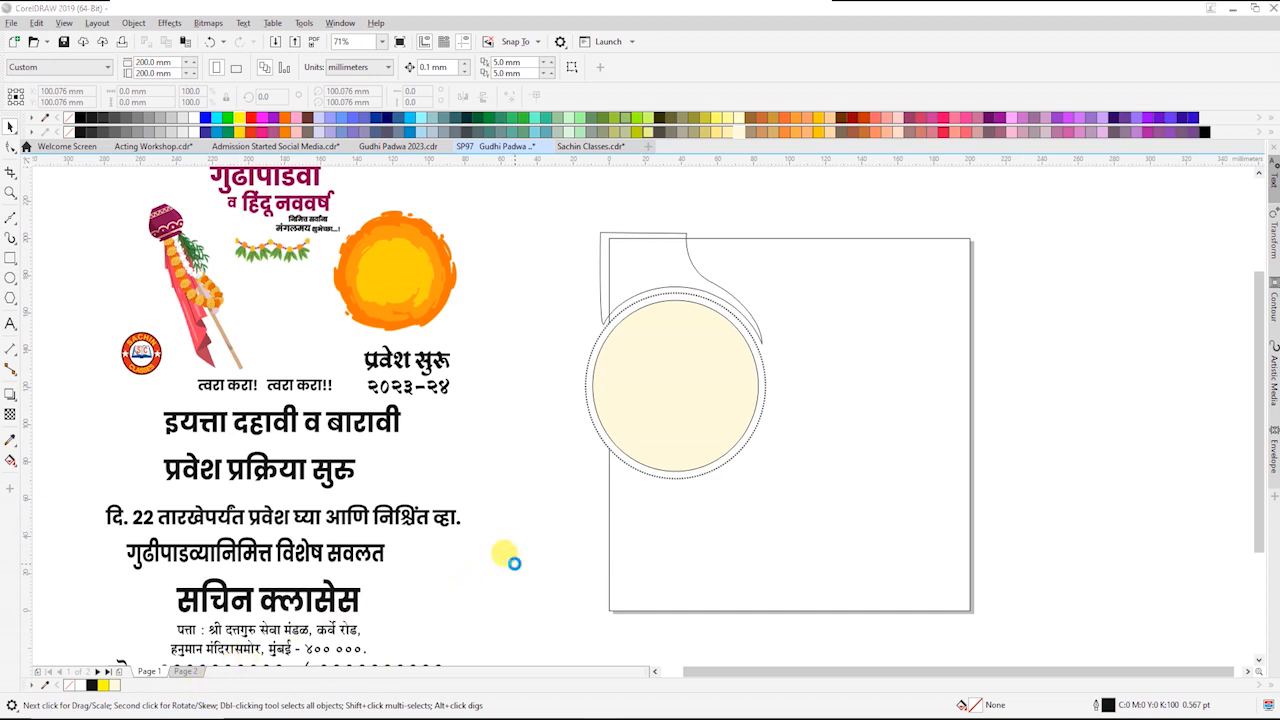
Import the dark red texture download (30) from the BG folder and place it about 95 mm wide beside the inner circle
key(ctrl+i)
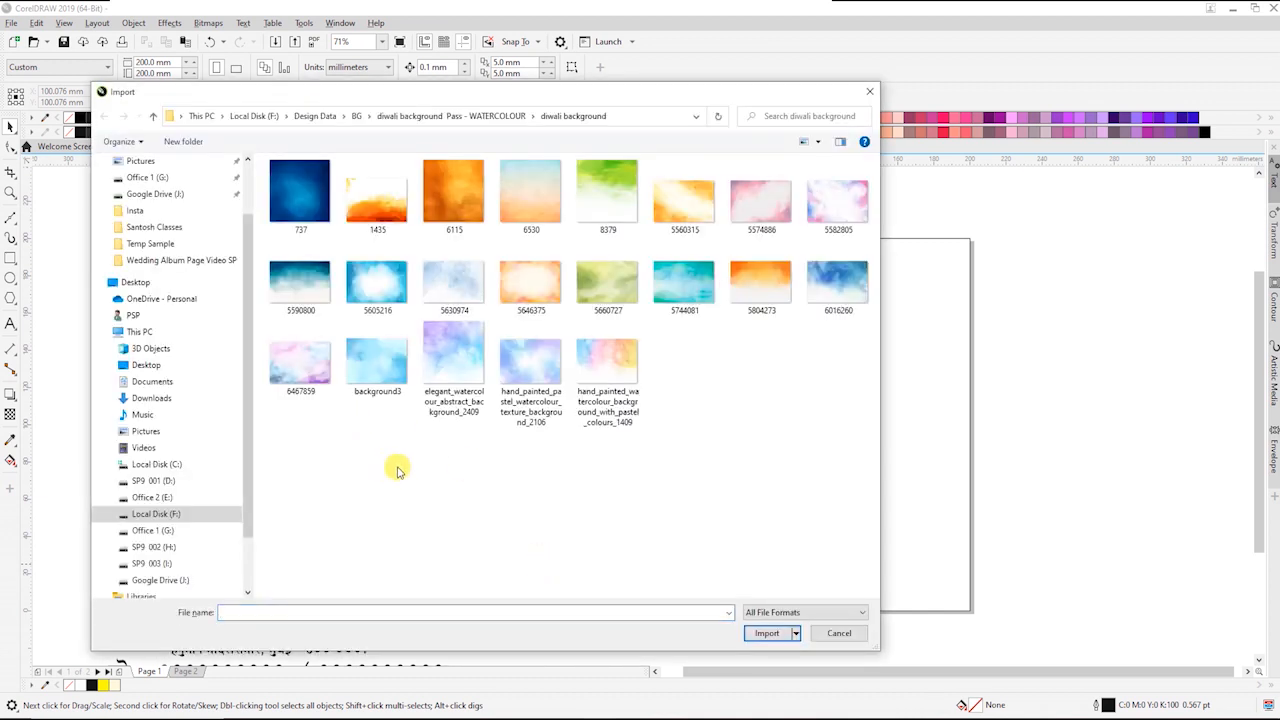
key(alt+Up)
key(alt+Up)
scroll(471, 468, down, 3)
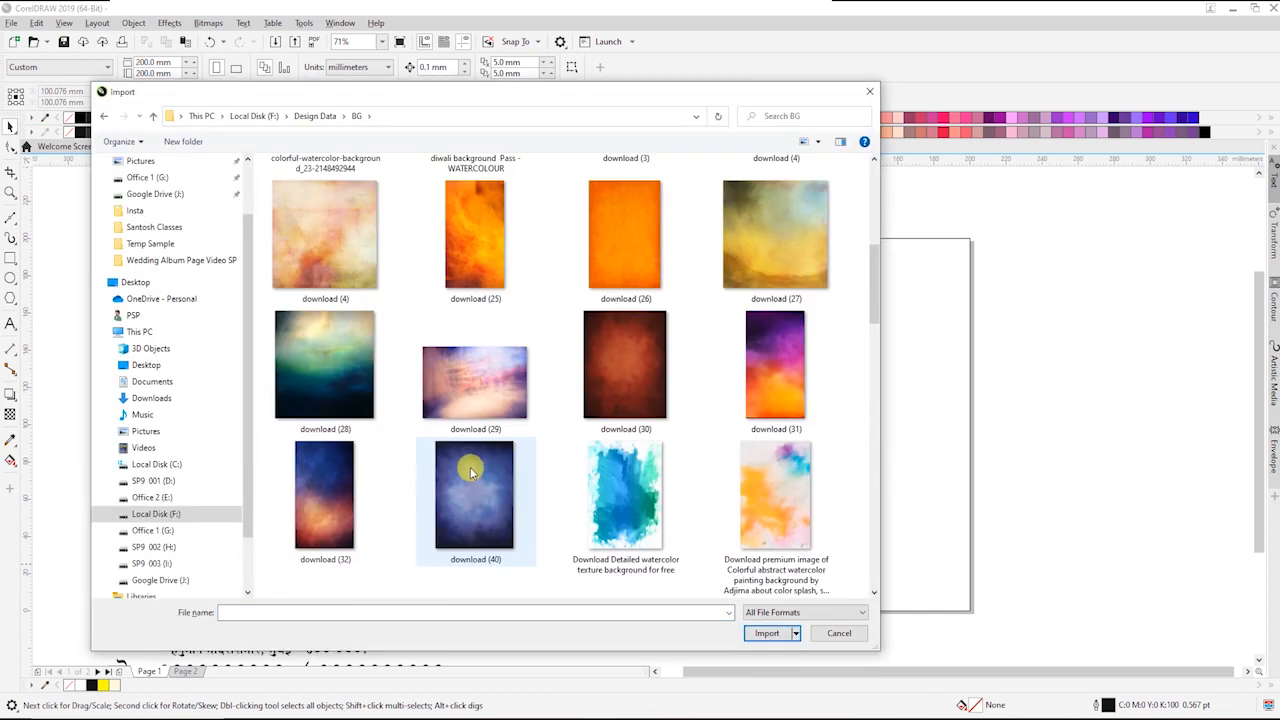
double_click(642, 386)
drag(529, 260, 848, 554)
drag(697, 494, 925, 530)
scroll(960, 405, up, 2)
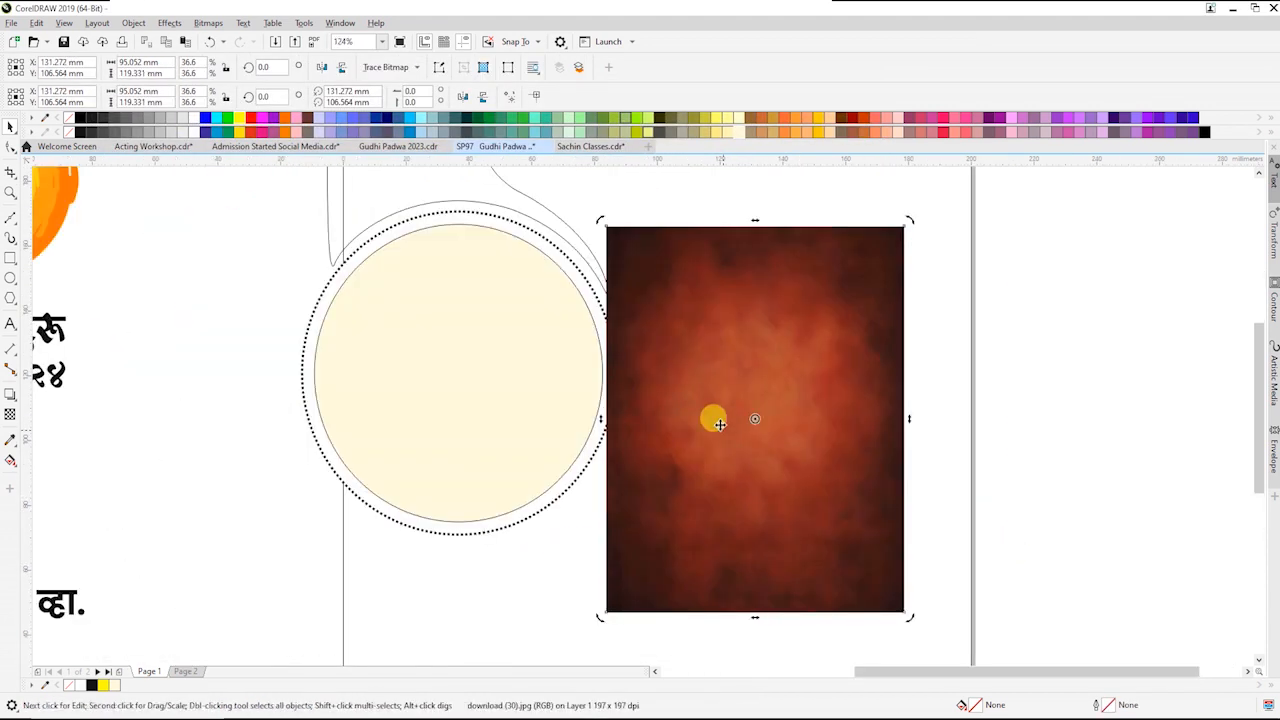
PowerClip the red texture image inside the inner cream circle and finish editing its contents
right_click(670, 364)
click(727, 508)
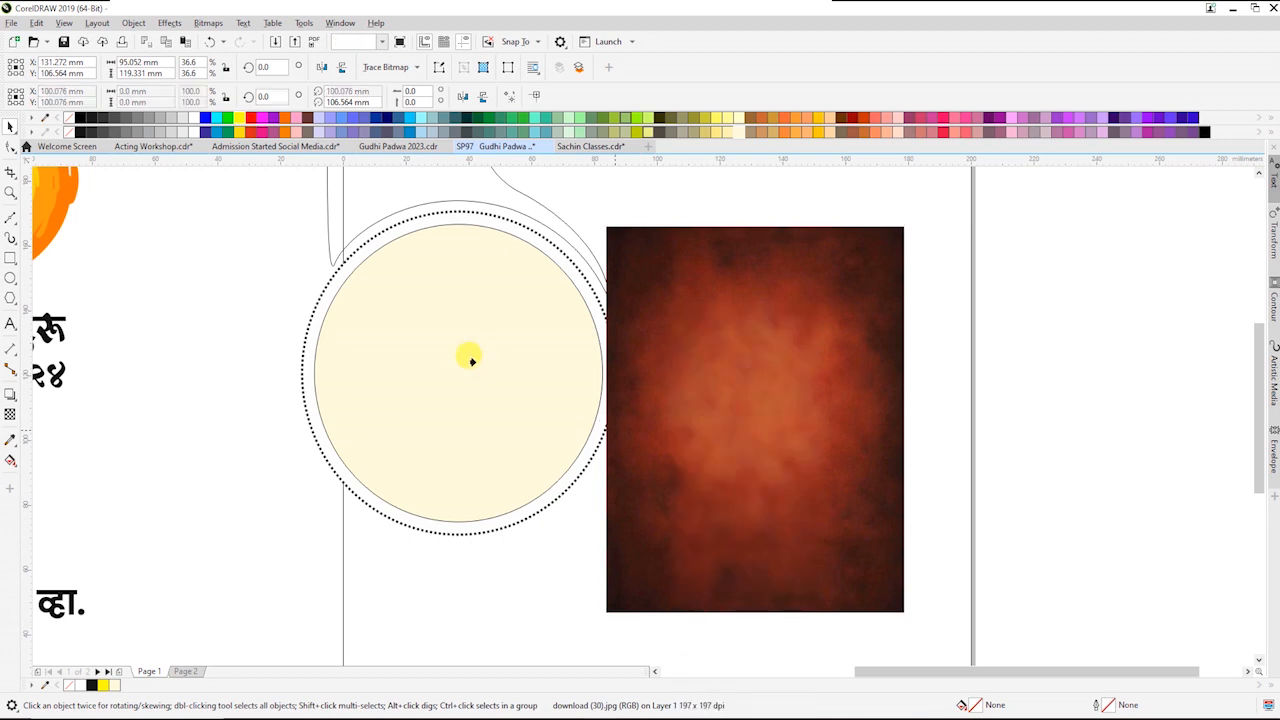
click(485, 366)
double_click(514, 374)
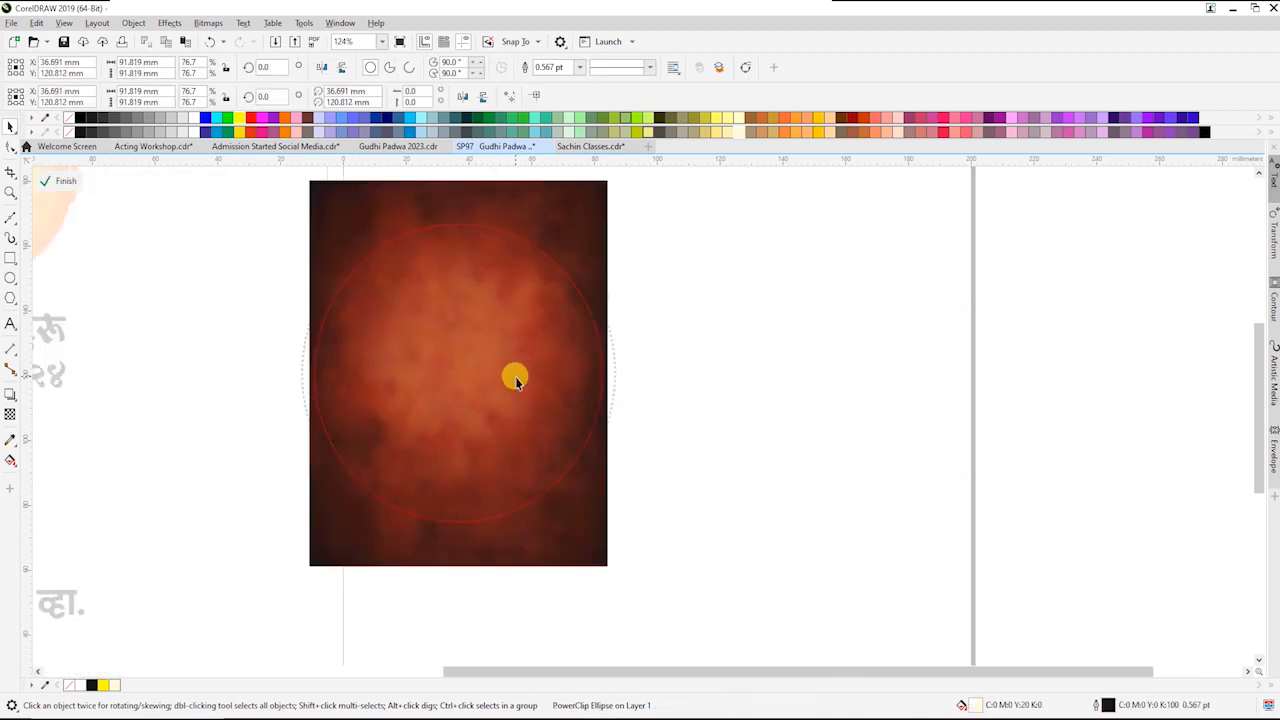
ctrl+click(692, 557)
scroll(695, 557, down, 2)
Fill the curved corner shape with a pink to dark blue fountain fill
click(695, 557)
click(619, 456)
double_click(972, 698)
drag(517, 175, 752, 199)
click(728, 220)
click(716, 280)
click(711, 395)
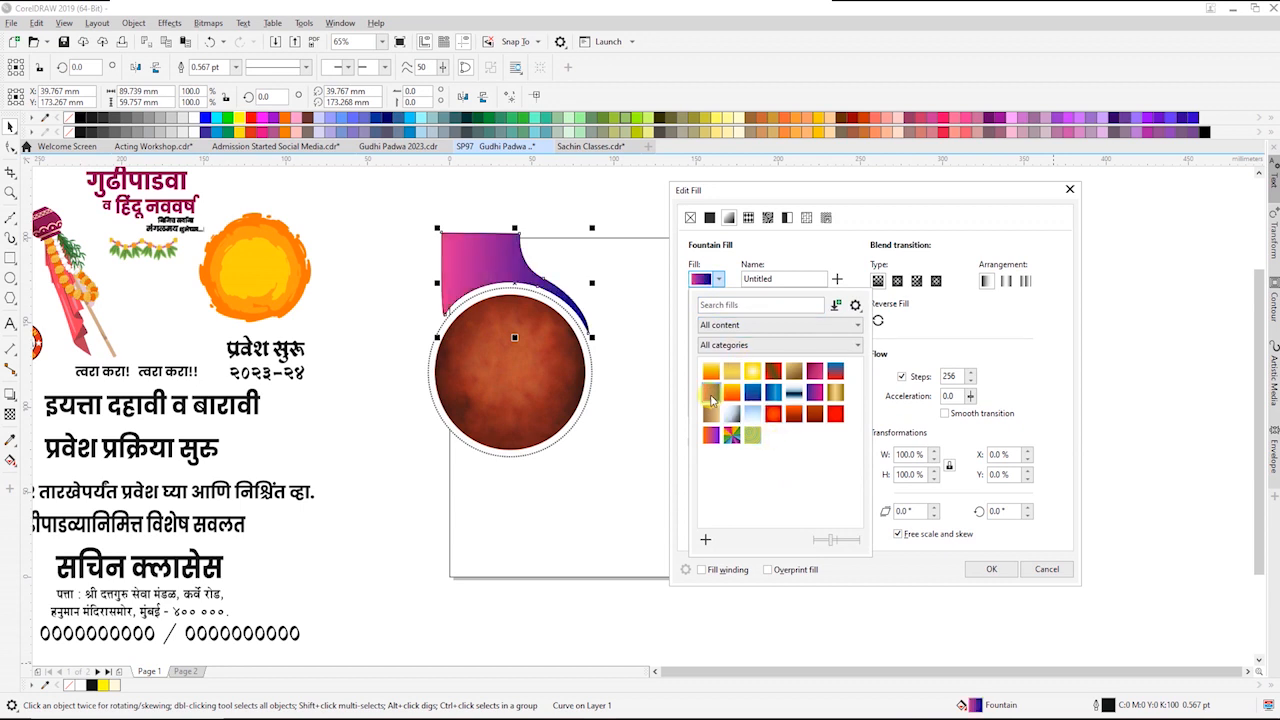
click(962, 558)
click(988, 569)
PowerClip the corner shape and both circles inside the 200 × 200 mm page frame
click(444, 236)
drag(394, 206, 575, 423)
right_click(506, 345)
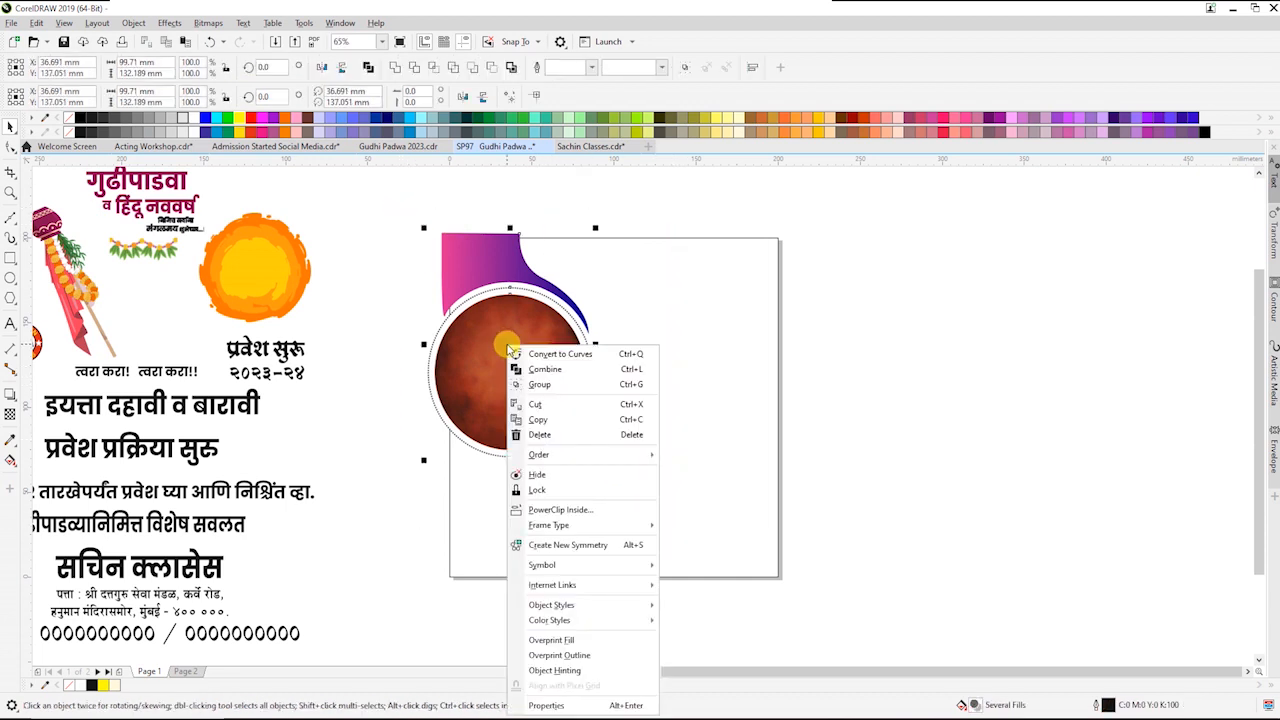
click(595, 512)
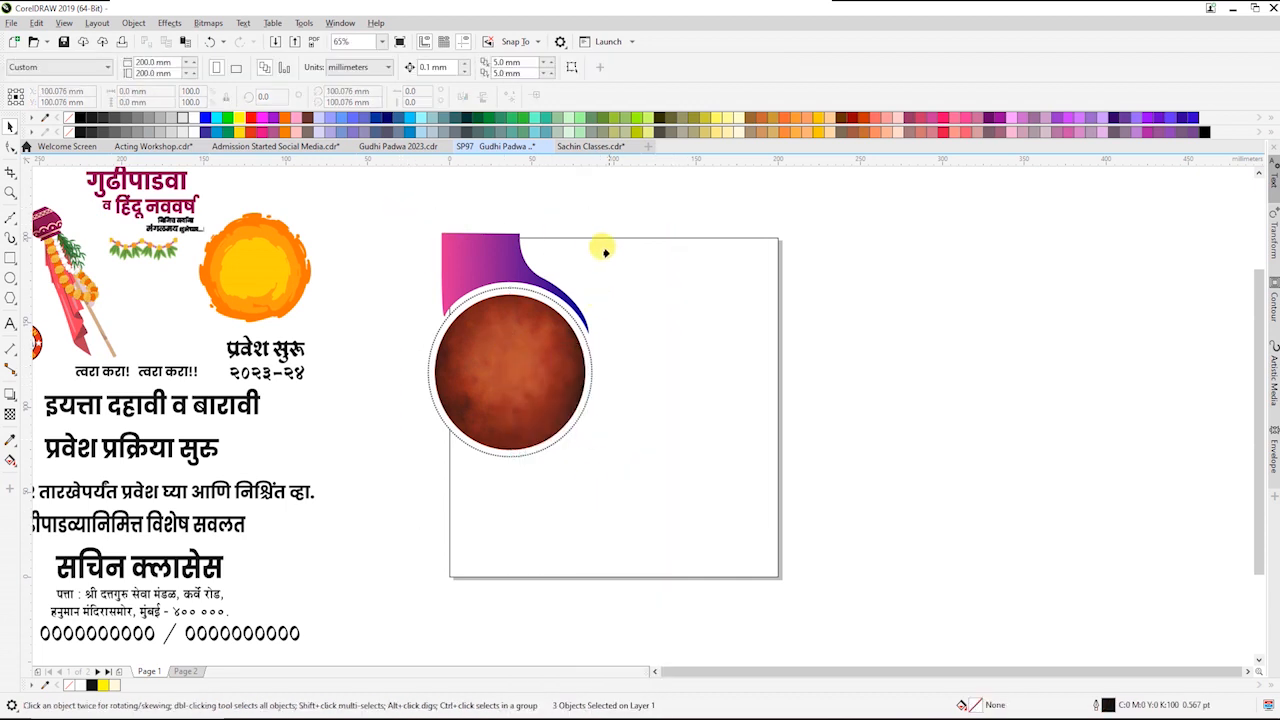
click(604, 237)
click(902, 360)
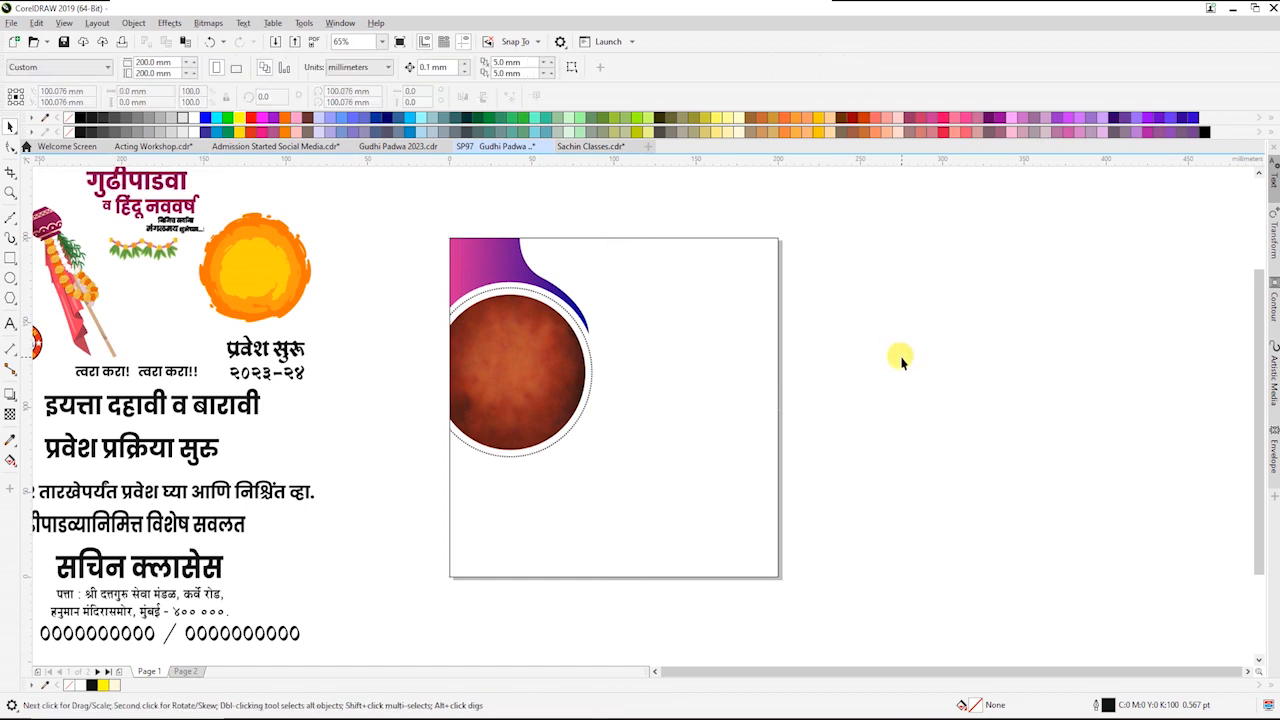
Bring the Gudhi illustration and the orange sun onto the page's right side, with the sun behind the Gudhi
key(F4)
drag(220, 326, 806, 396)
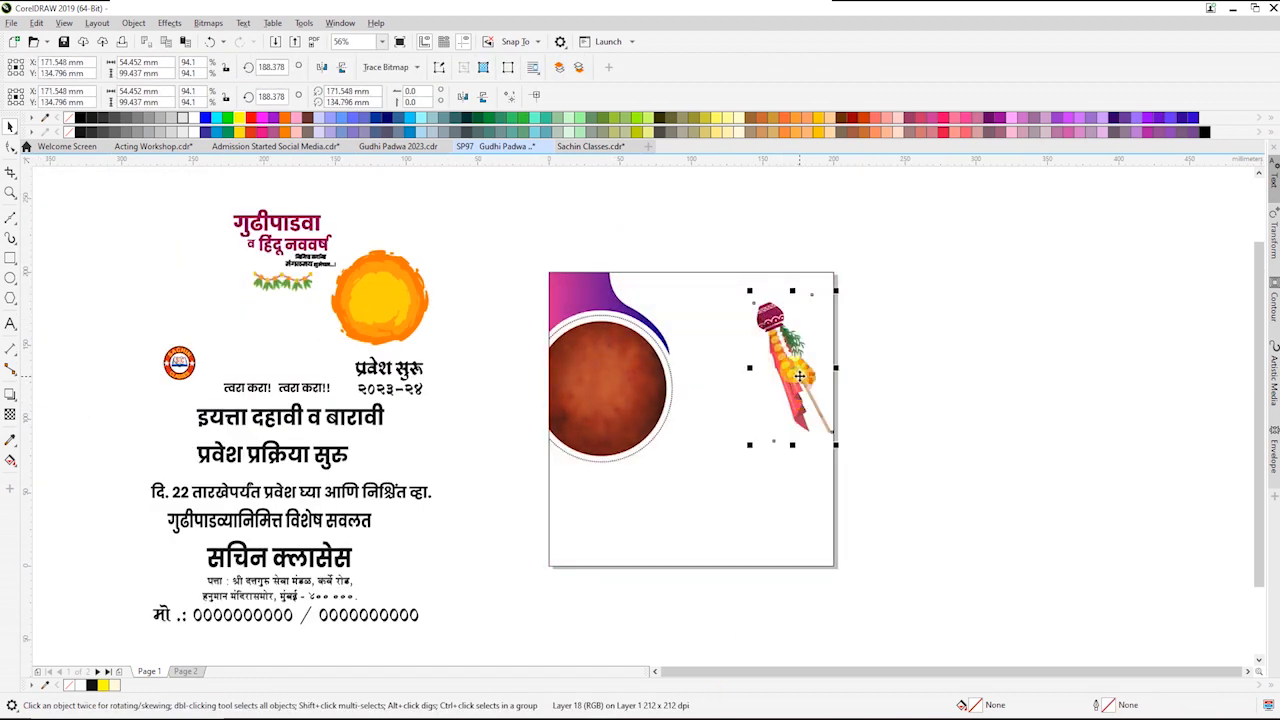
drag(411, 306, 752, 398)
Place the leaf garland along the page's top edge, overlapping the corner shape, and scale it to about 39 mm wide
drag(291, 285, 650, 294)
key(F2)
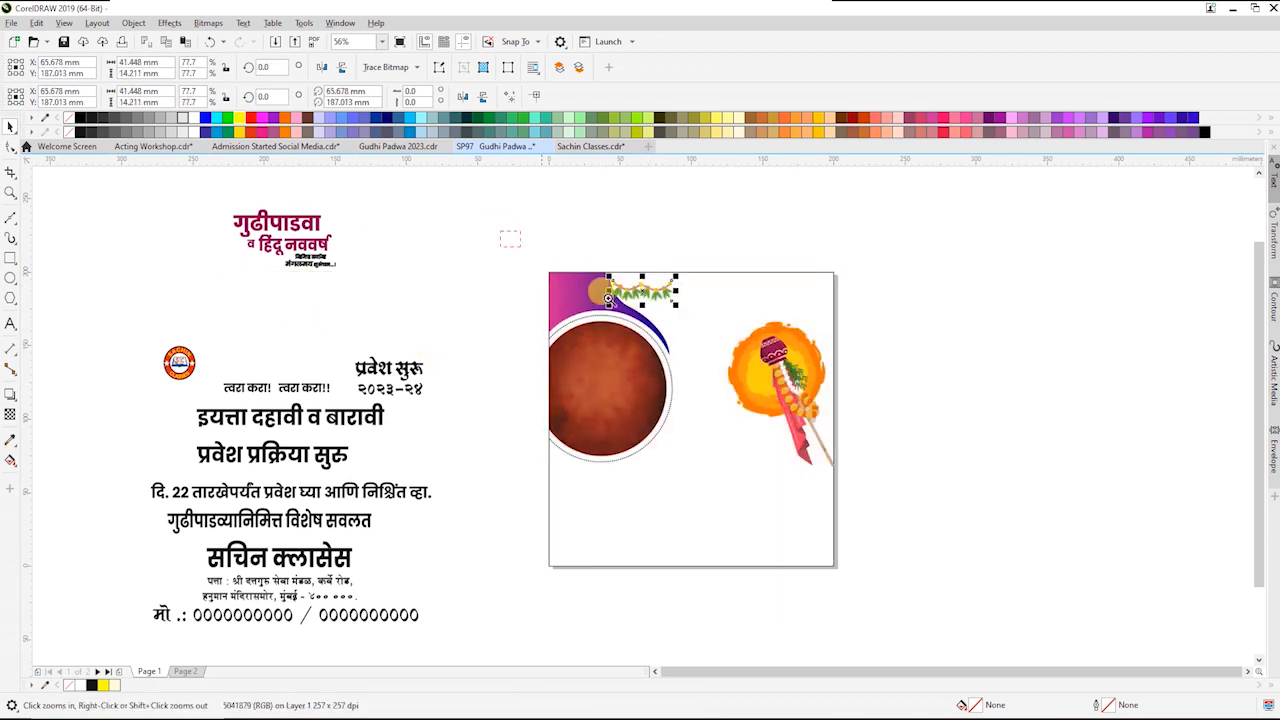
drag(497, 228, 862, 380)
drag(547, 378, 514, 358)
drag(460, 352, 463, 347)
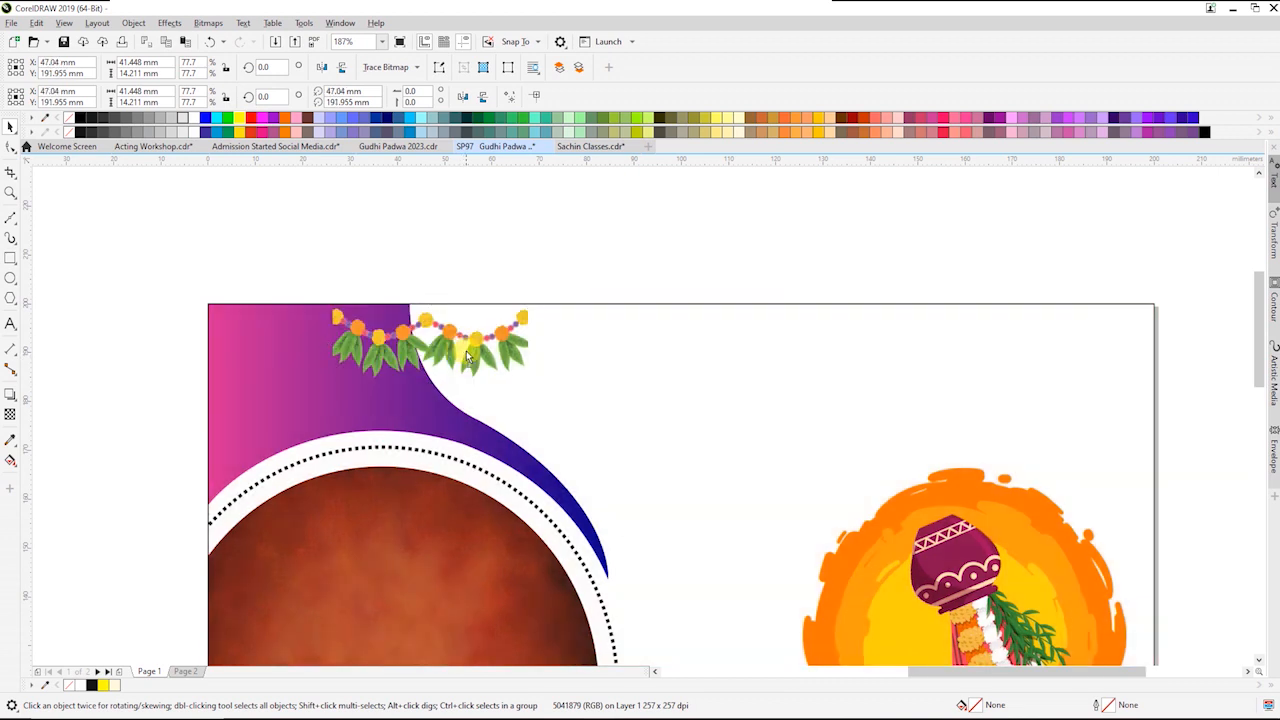
drag(529, 374, 518, 370)
drag(495, 343, 497, 347)
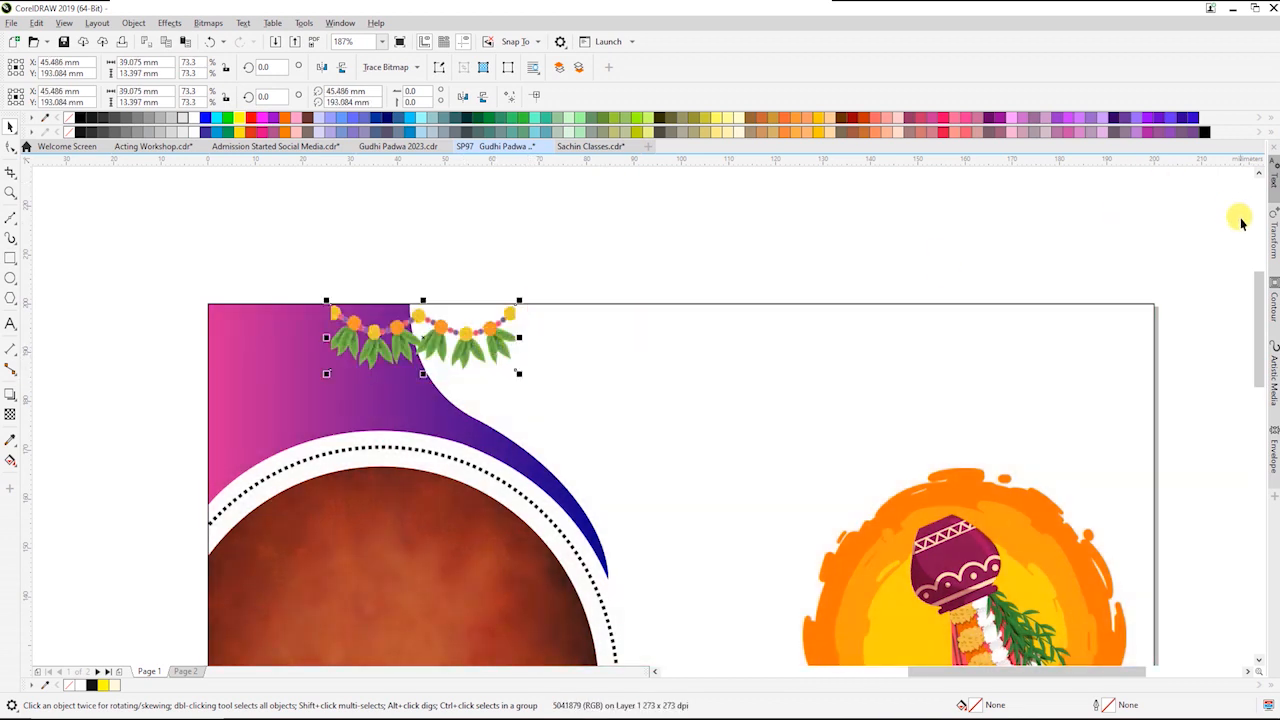
Duplicate the garland end to end four times with a relative horizontal offset of 39.075 mm
click(1272, 240)
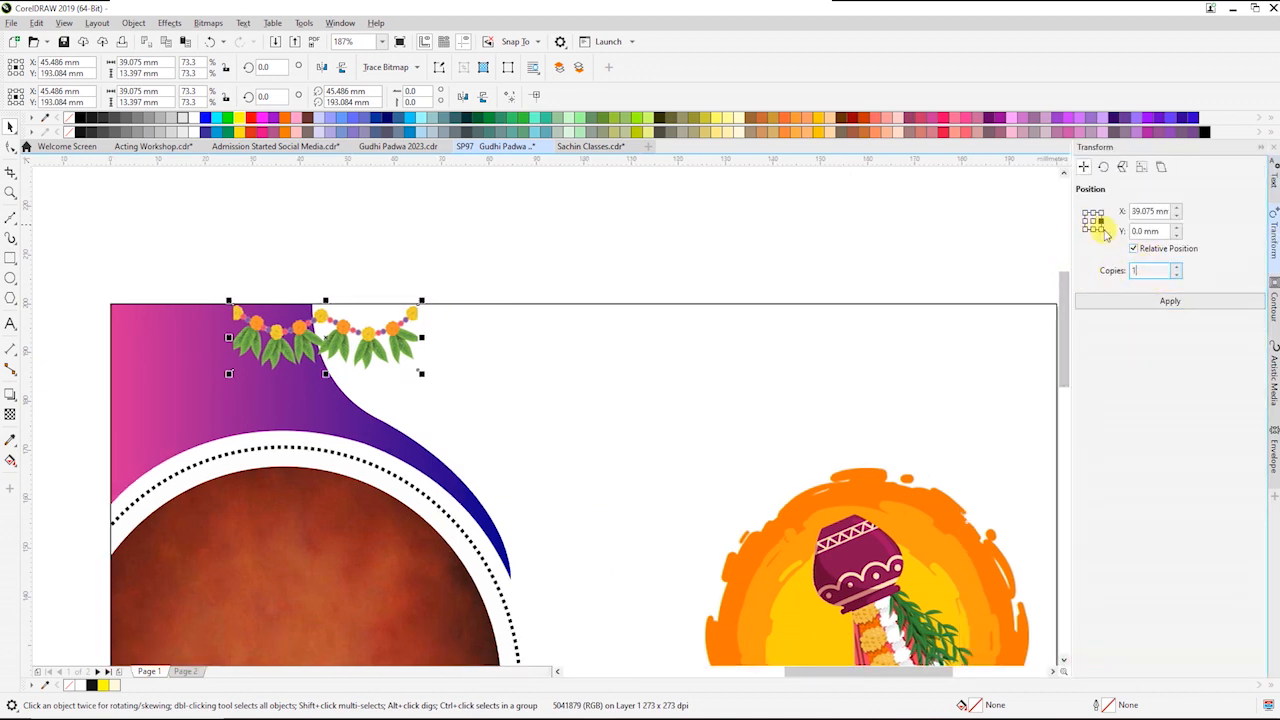
click(1155, 302)
click(1155, 302)
click(1155, 302)
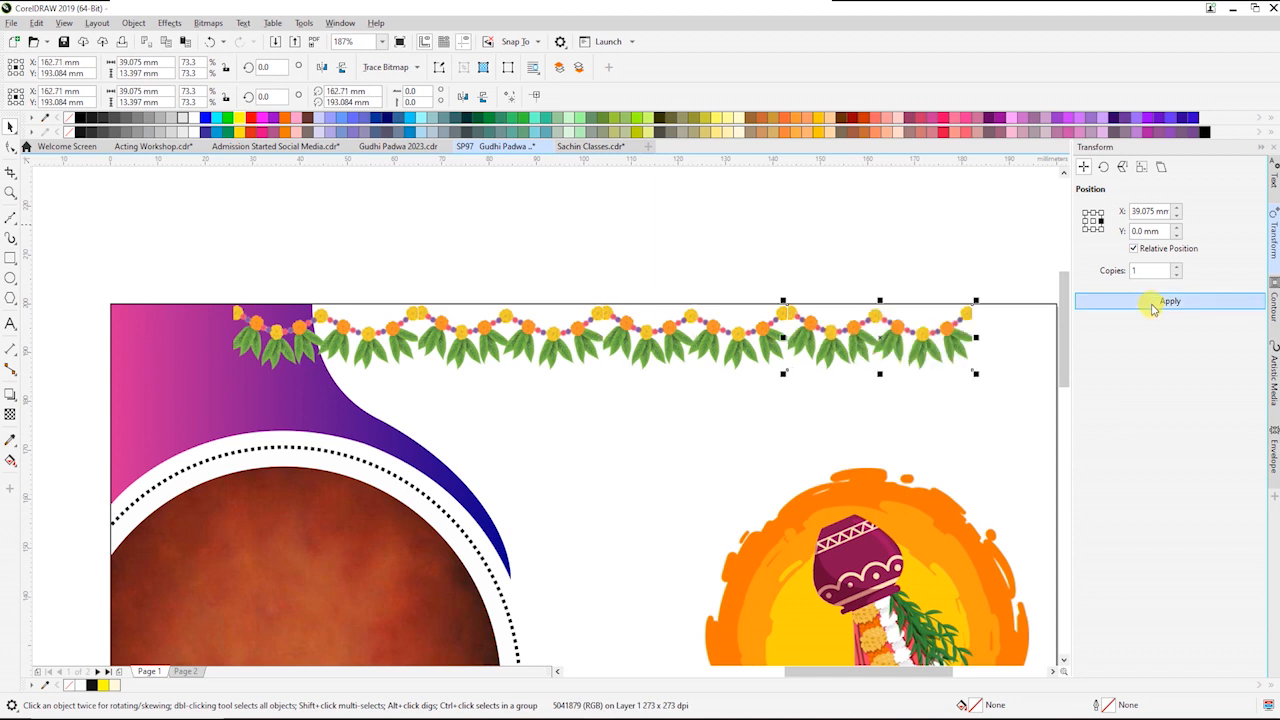
click(1155, 302)
Select all five garland pieces along the page's top edge and group them
scroll(940, 332, down, 3)
key(F2)
drag(526, 286, 1200, 426)
click(740, 376)
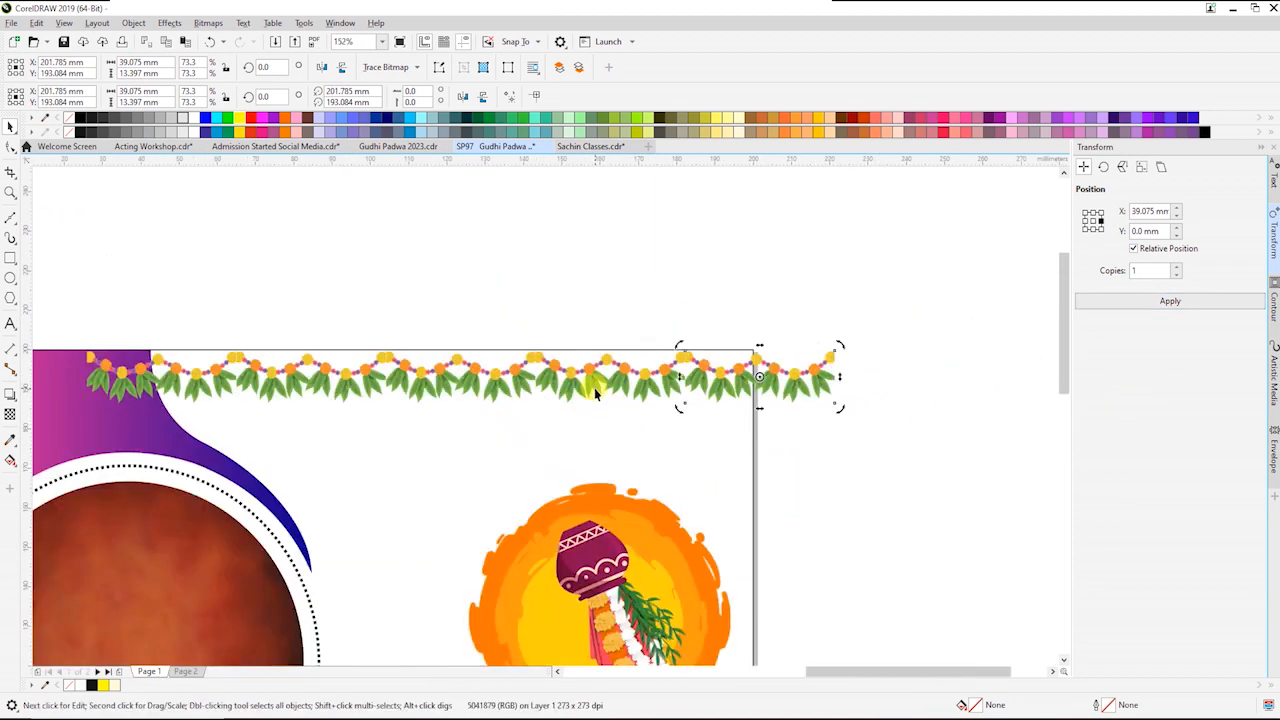
drag(832, 436, 830, 434)
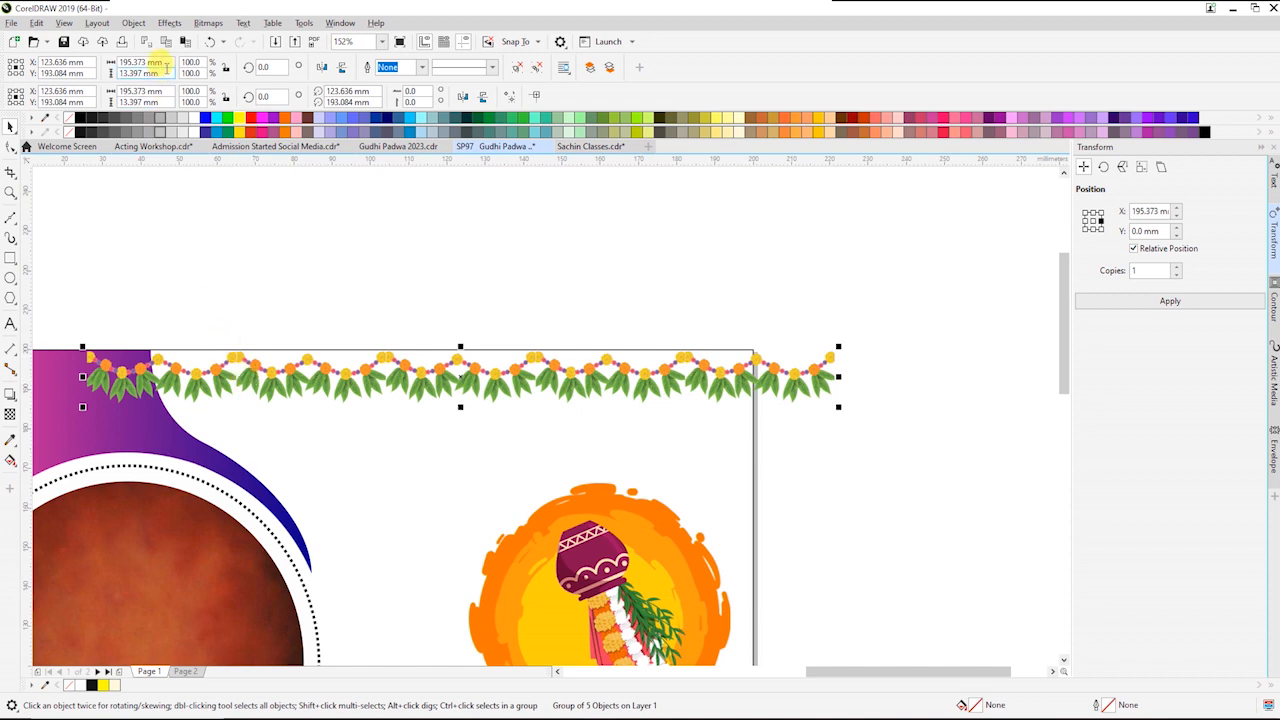
Cut the garland group, paste it inside the page frame's PowerClip and send it behind the gradient corner shape
click(145, 43)
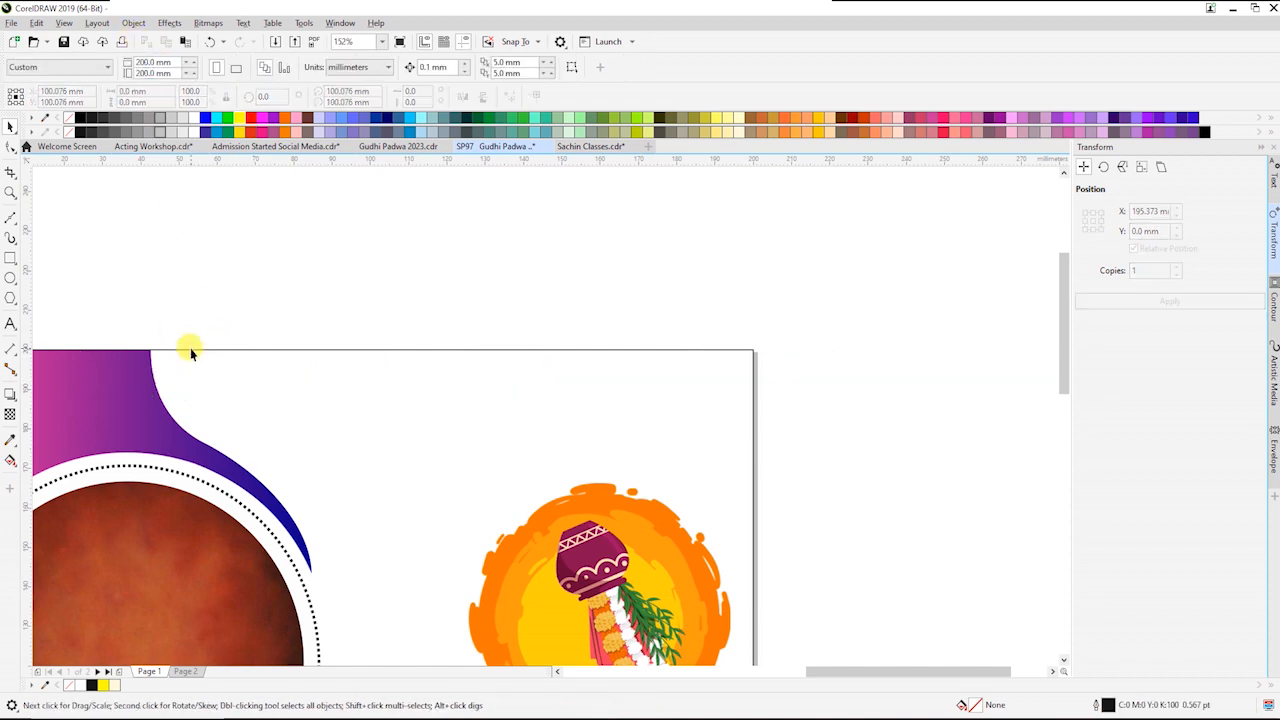
ctrl+click(123, 363)
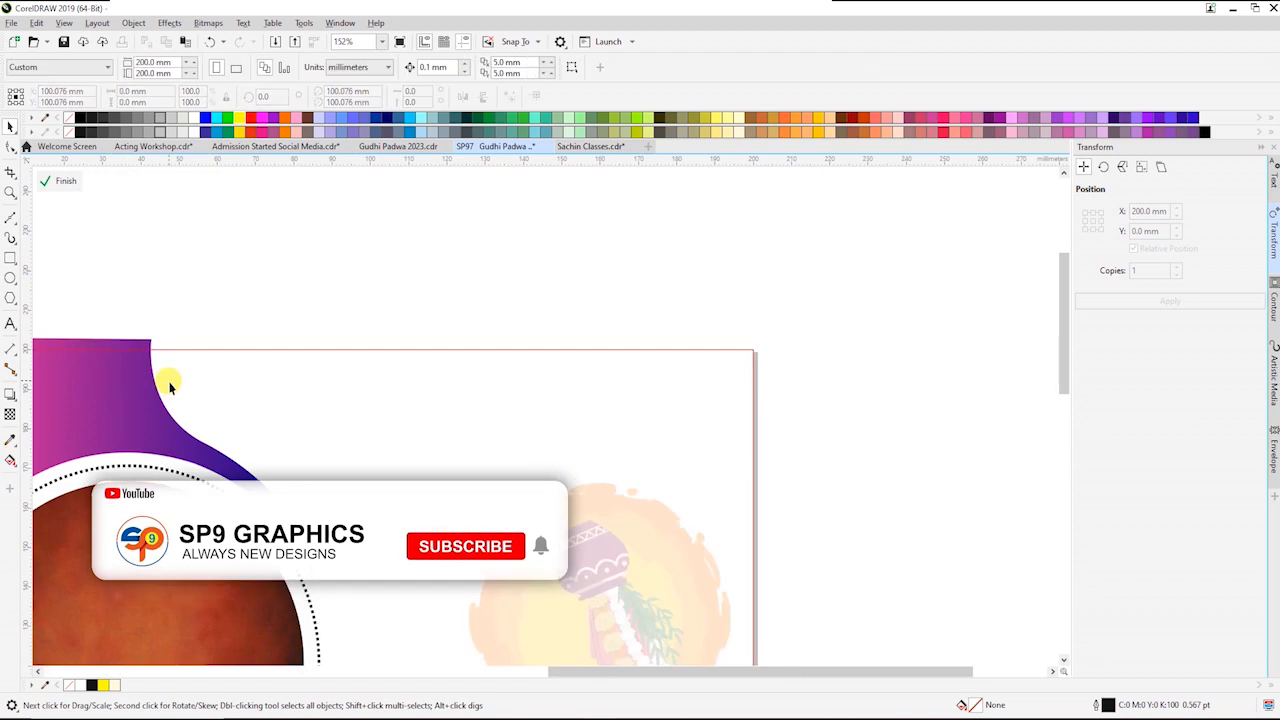
key(ctrl+v)
scroll(277, 370, down, 1)
key(F2)
drag(78, 320, 564, 497)
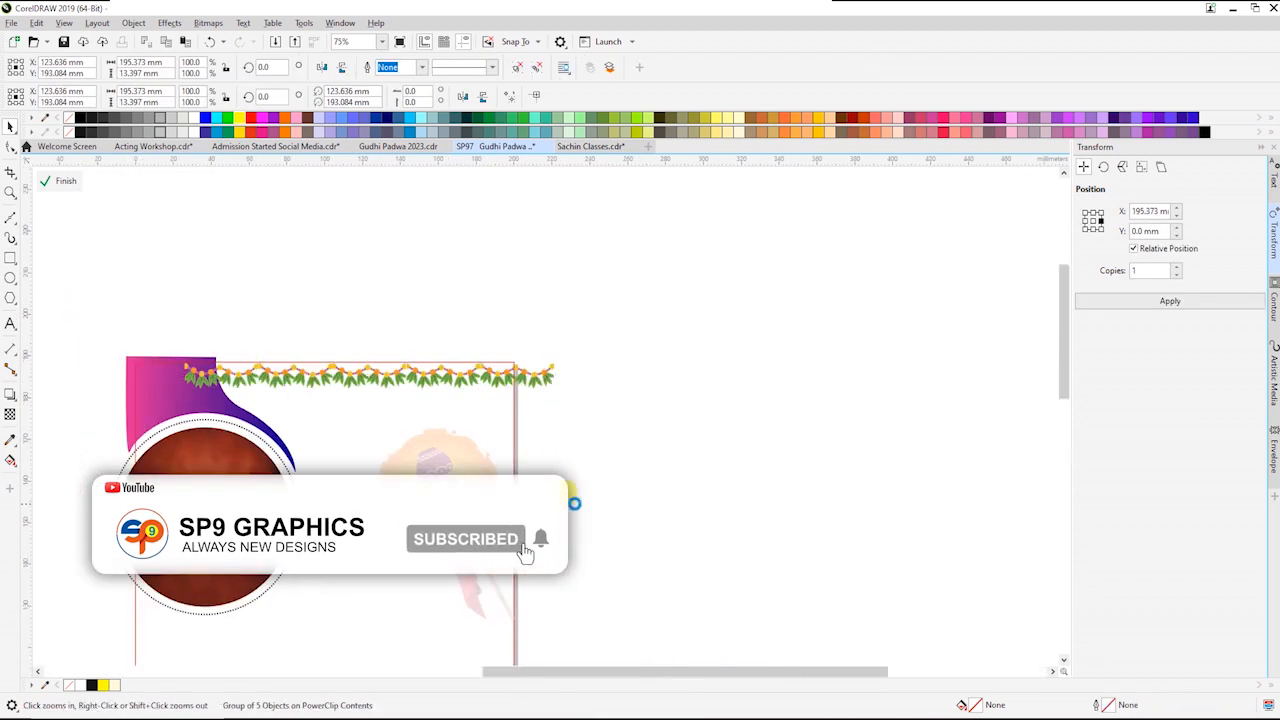
key(shift+Page_Down)
ctrl+click(908, 258)
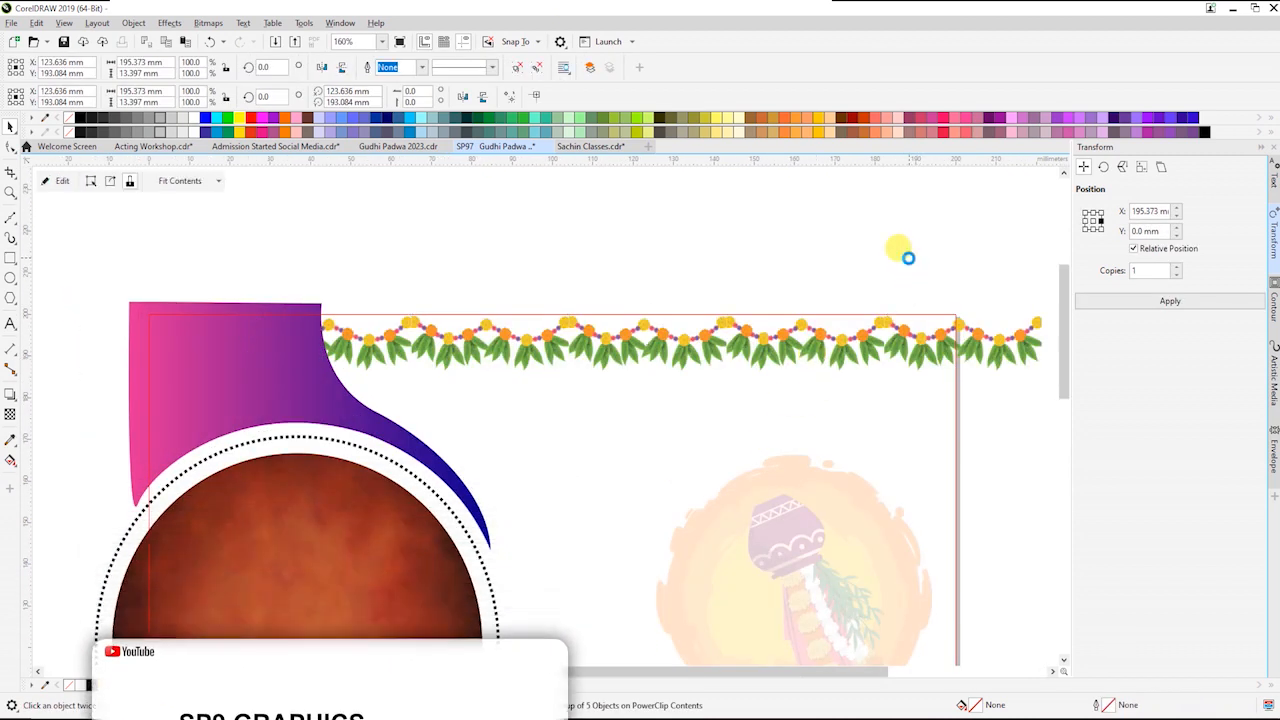
Cut the sun and Gudhi illustration and paste them inside the page frame's PowerClip
scroll(857, 416, down, 1)
key(F2)
drag(488, 324, 980, 637)
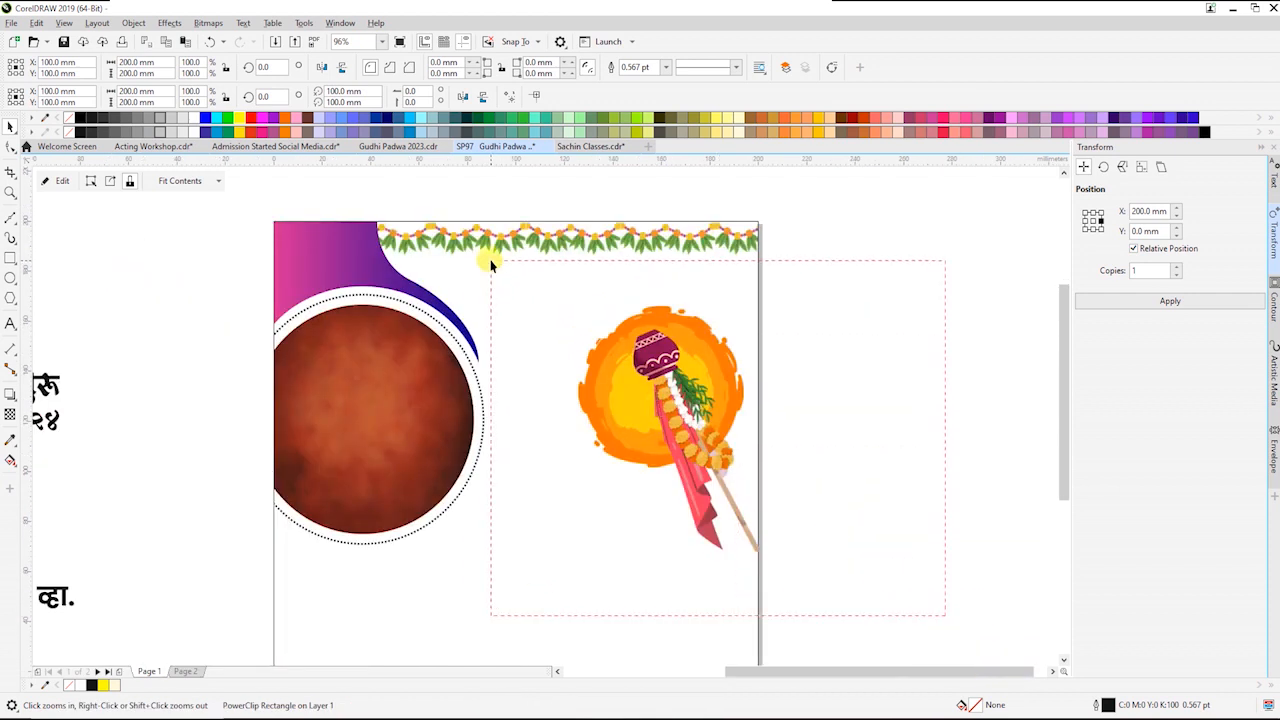
drag(491, 261, 490, 260)
key(ctrl+x)
ctrl+click(655, 235)
key(ctrl+v)
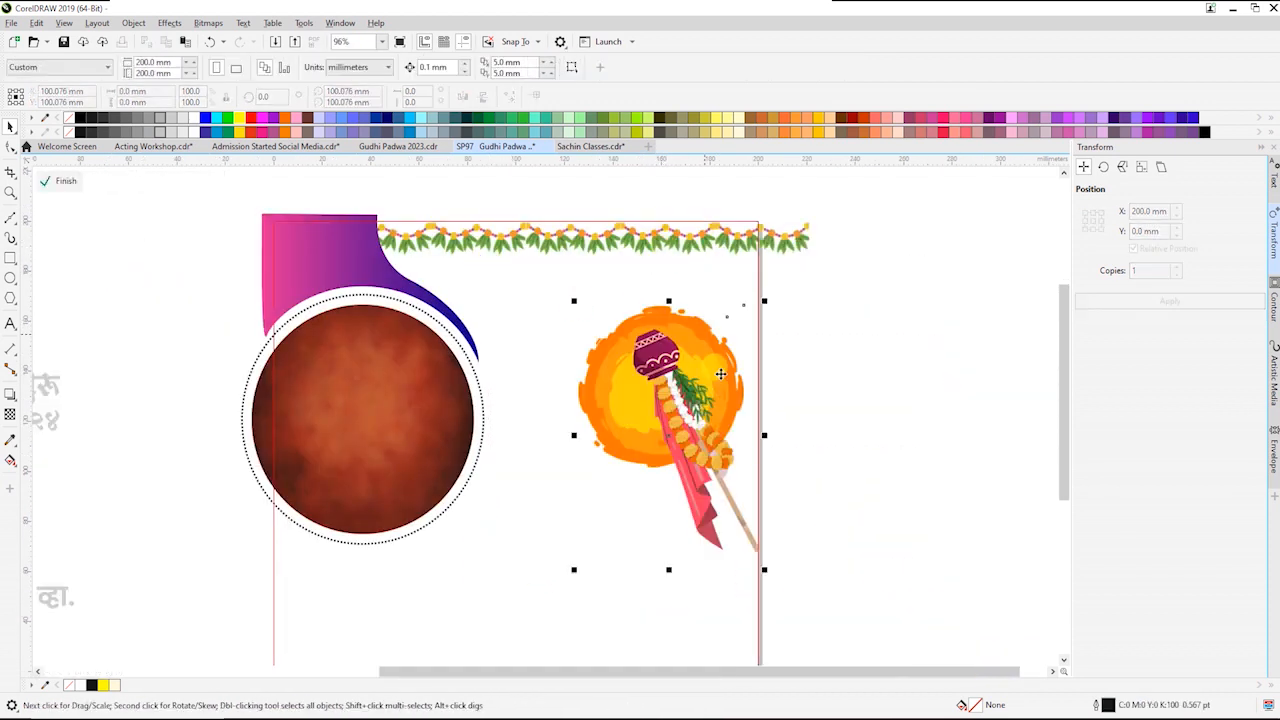
Move the sun up toward the garland, position the Gudhi pot at its centre and finish editing the frame
drag(695, 411, 698, 380)
click(803, 411)
drag(727, 421, 731, 451)
ctrl+click(858, 481)
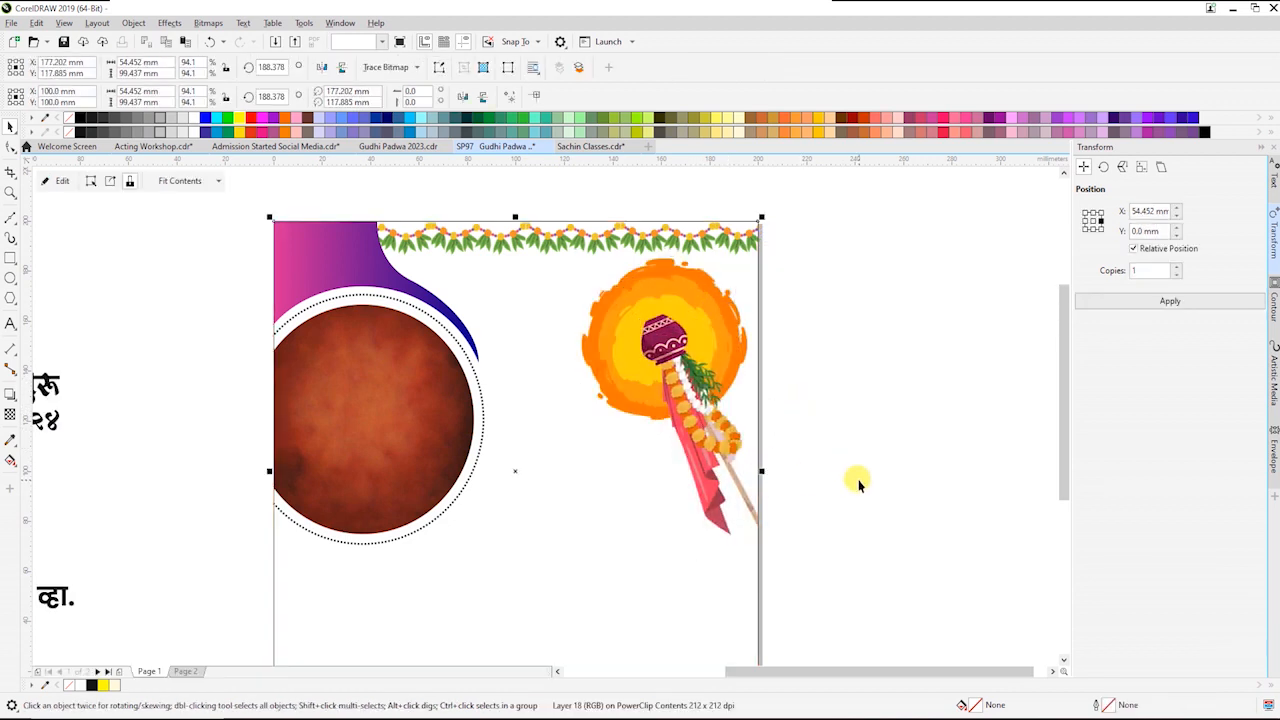
click(858, 481)
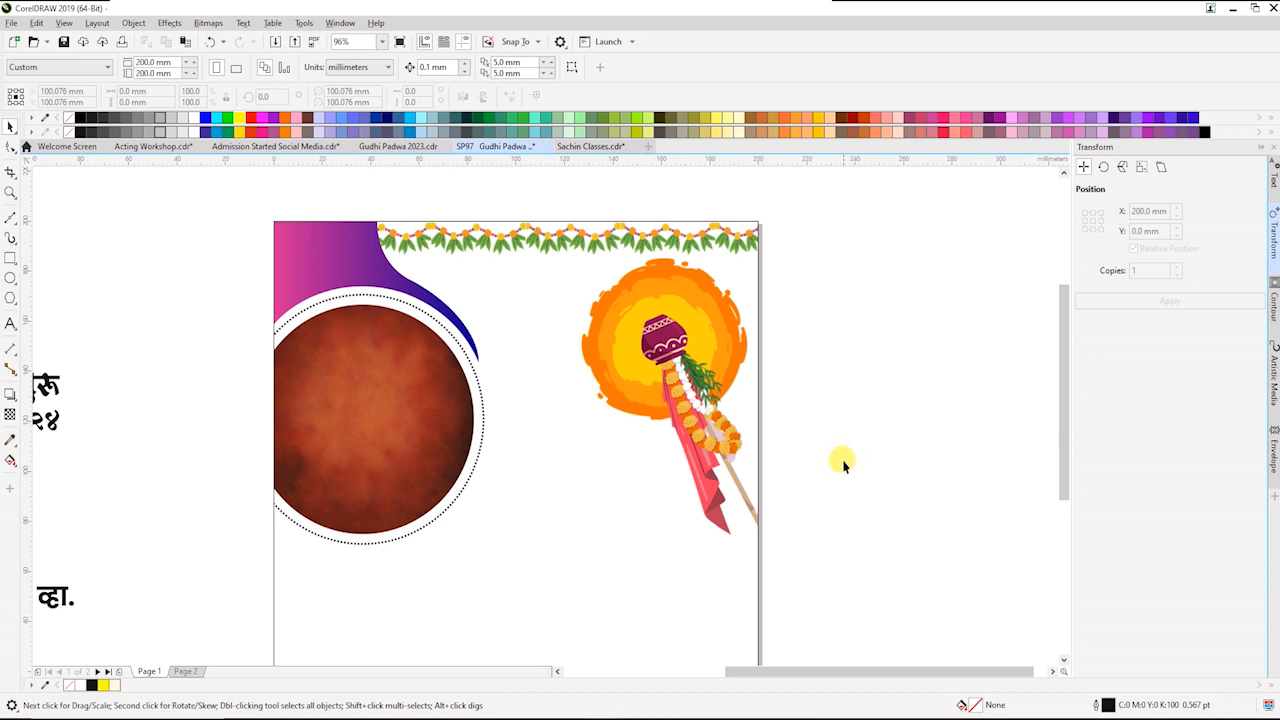
Place the गुढीपाडवा व हिंदू नववर्ष title group on the page between the corner shape and the sun
scroll(852, 469, down, 2)
click(346, 316)
drag(346, 316, 668, 372)
scroll(910, 560, up, 2)
Inside the page frame, scale the sun and Gudhi together to about 68 mm wide and shift them toward the right edge
double_click(562, 397)
click(252, 481)
click(532, 409)
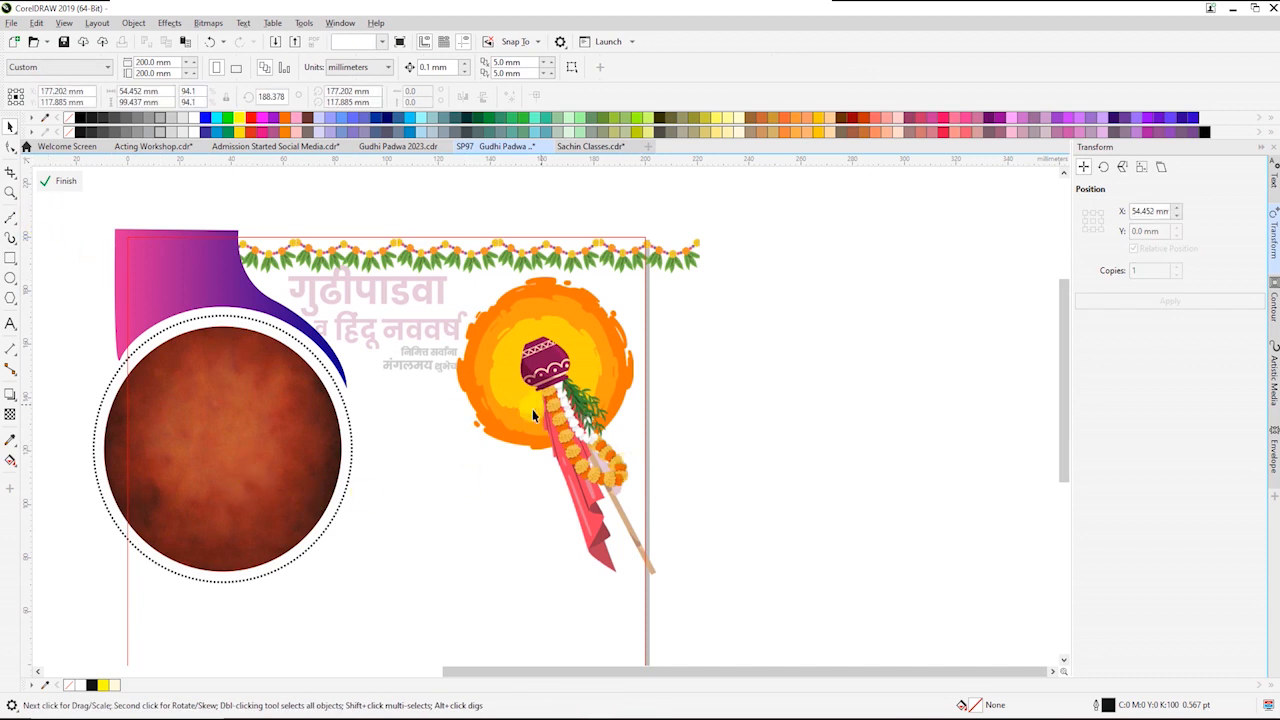
drag(661, 586, 647, 591)
drag(612, 476, 634, 473)
drag(656, 518, 647, 508)
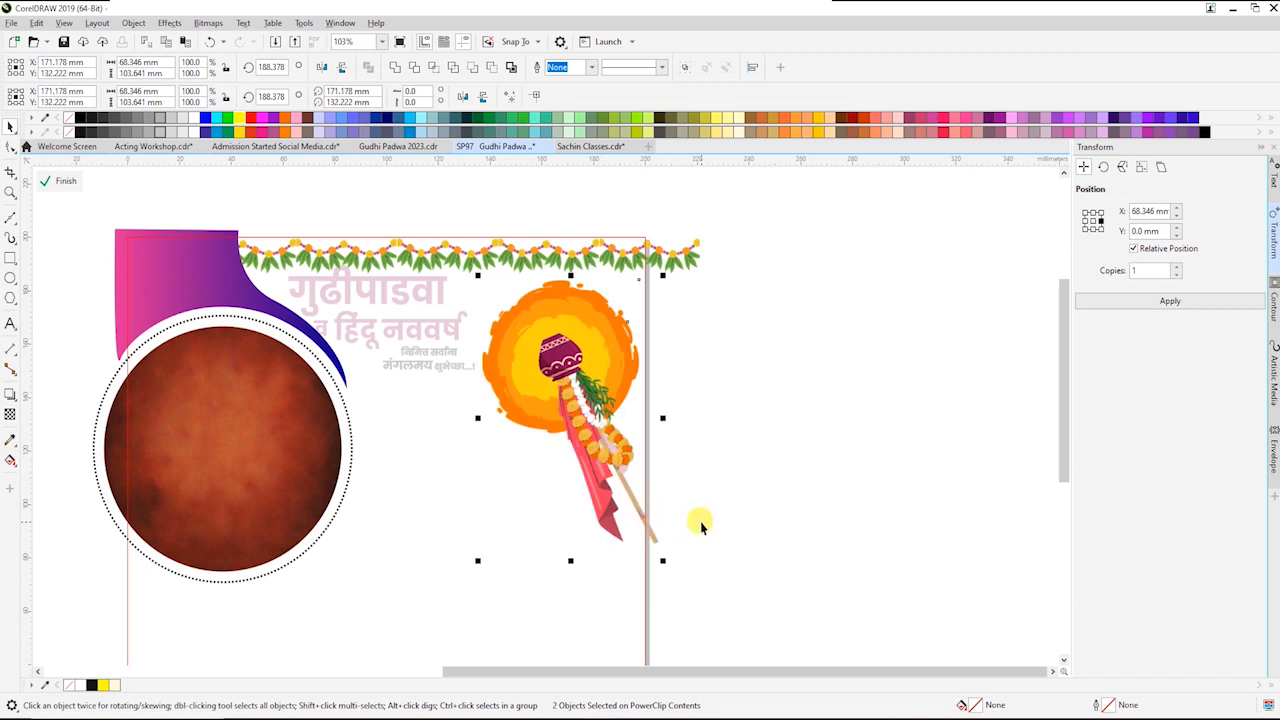
ctrl+click(707, 496)
Scale down the corner shape and circles slightly together inside the page frame and adjust their position
drag(262, 205, 522, 413)
shift+click(140, 237)
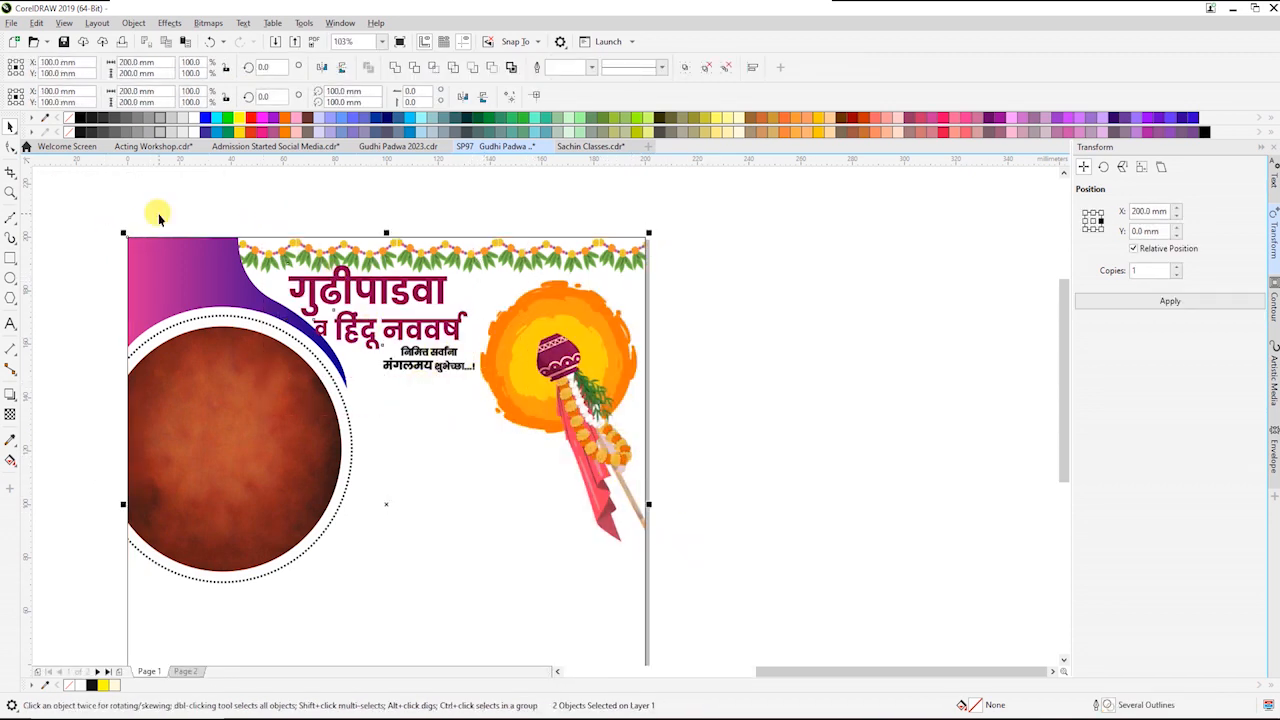
ctrl+click(170, 264)
drag(82, 213, 158, 322)
drag(357, 586, 350, 579)
drag(283, 521, 282, 523)
ctrl+click(759, 565)
Scale the title group to about 59 mm wide and centre it between the corner shape and the sun
click(363, 318)
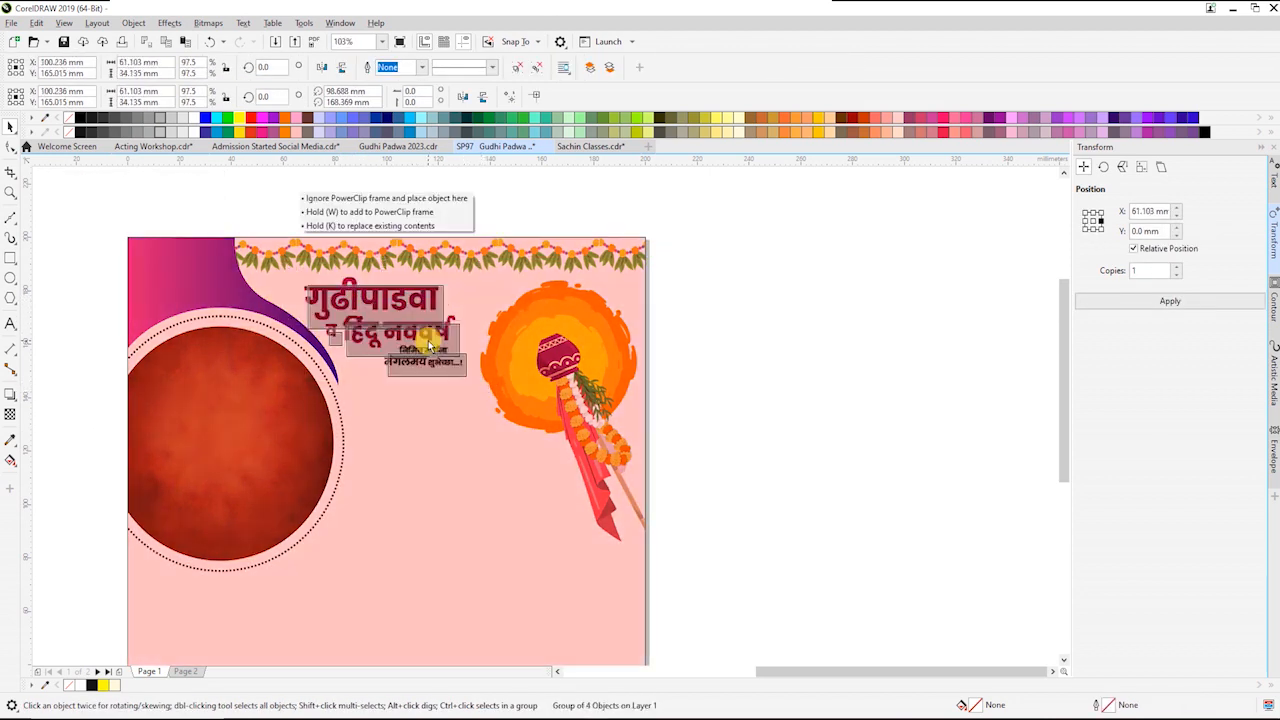
drag(481, 381, 465, 387)
drag(433, 351, 438, 349)
drag(469, 375, 473, 378)
click(468, 461)
Move the प्रवेश सुरू and २०२३-२४ texts onto the red textured circle
scroll(467, 461, down, 1)
key(F2)
scroll(368, 459, down, 1)
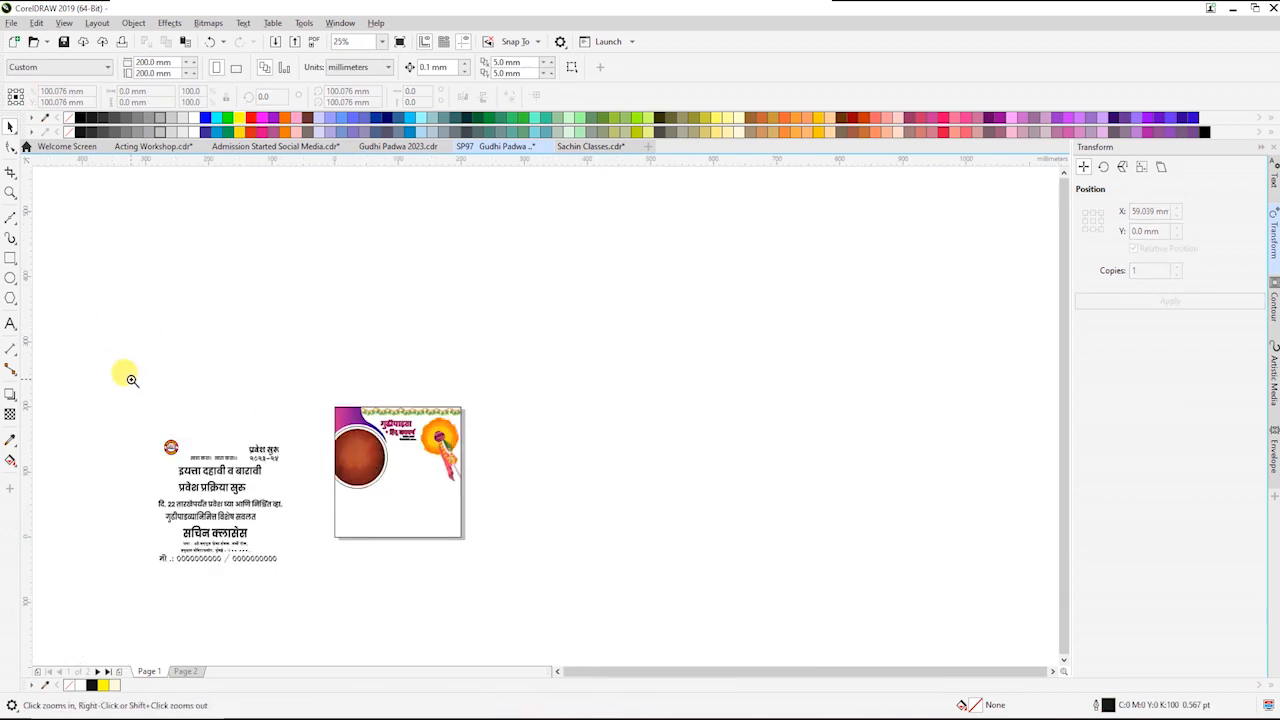
drag(131, 379, 582, 565)
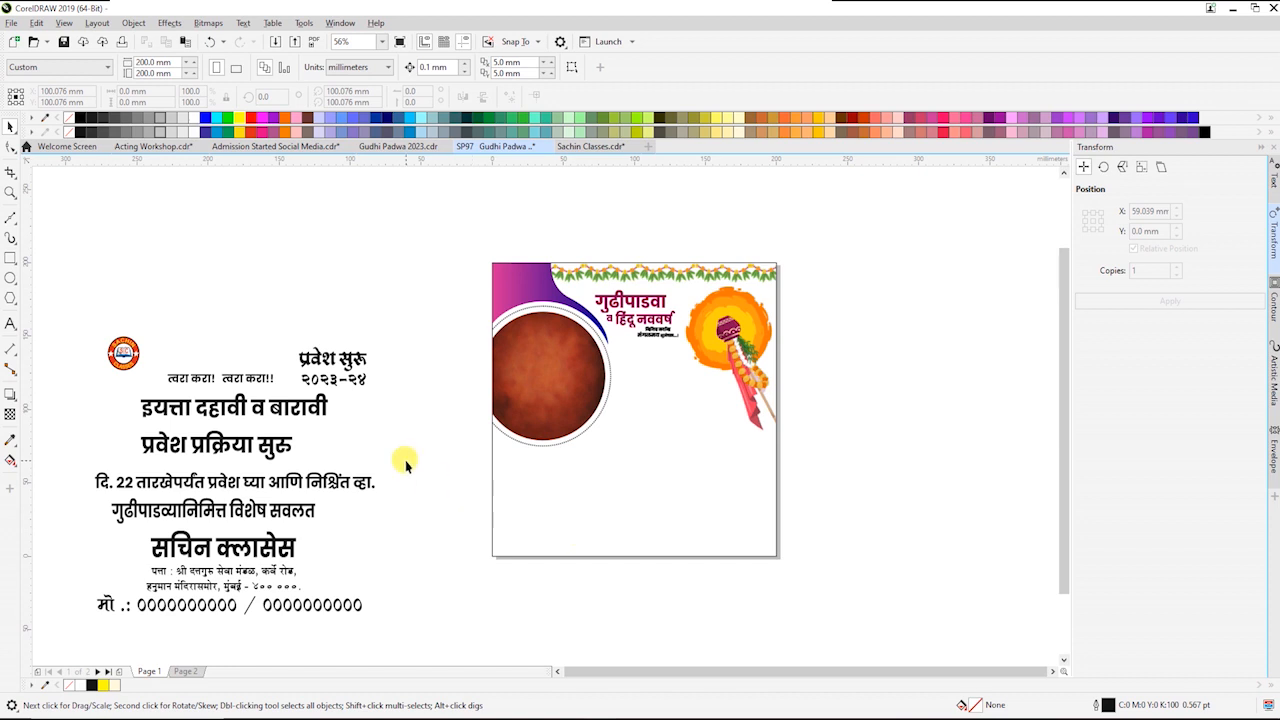
click(368, 373)
drag(370, 381, 578, 381)
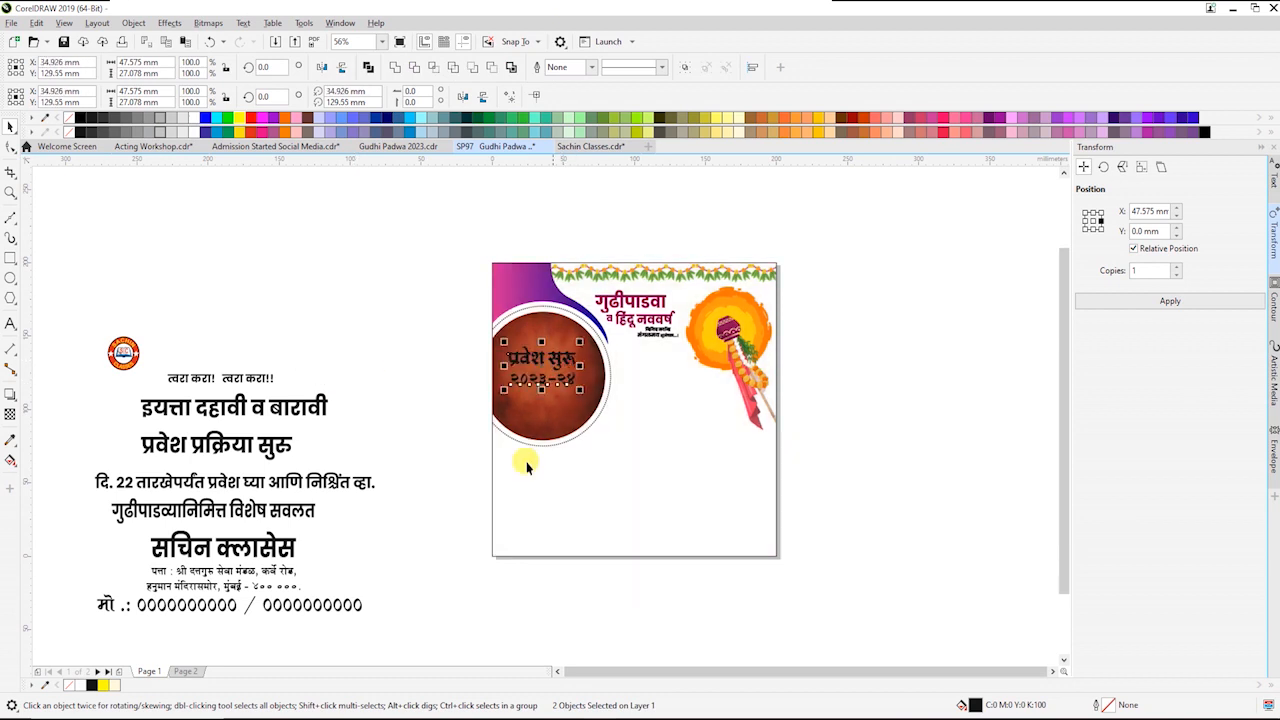
Move the त्वरा करा! त्वरा करा!! text above प्रवेश सुरू in the circle and scale it to about 48.5 mm wide
drag(251, 380, 588, 336)
key(F2)
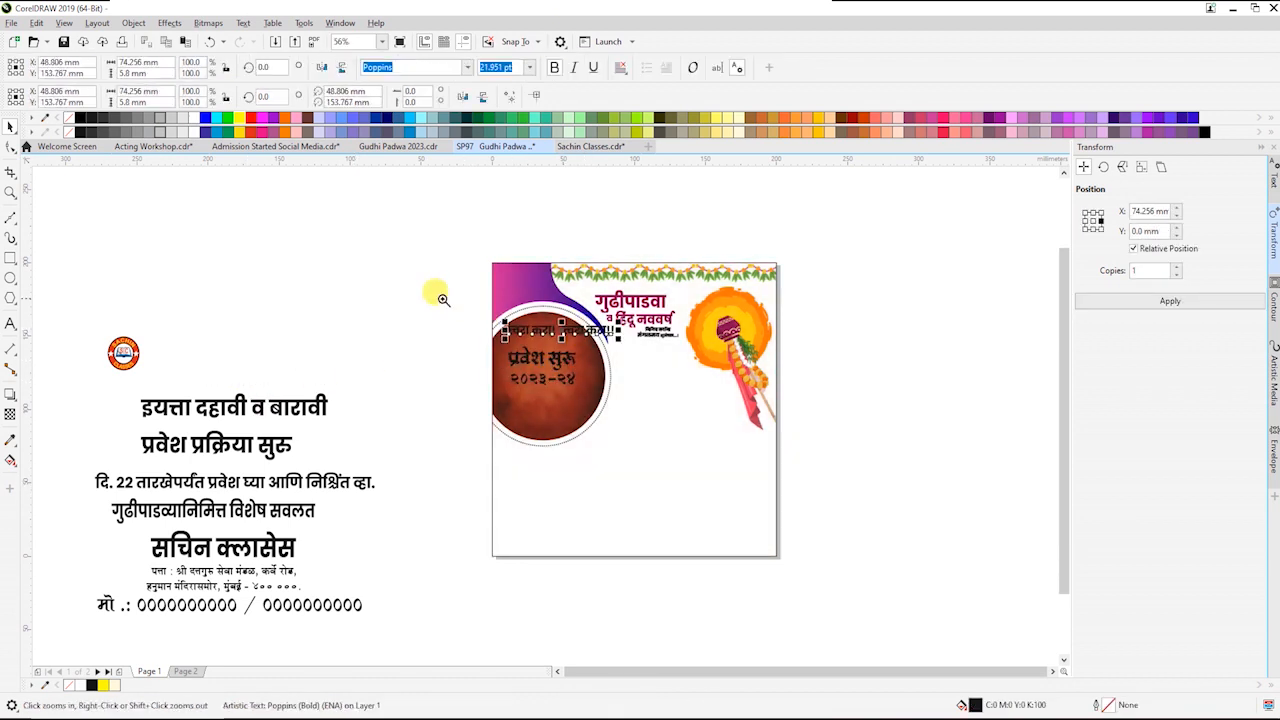
drag(443, 296, 710, 430)
drag(688, 308, 549, 280)
Split the त्वरा करा! त्वरा करा!! text into two lines after the first phrase
double_click(415, 275)
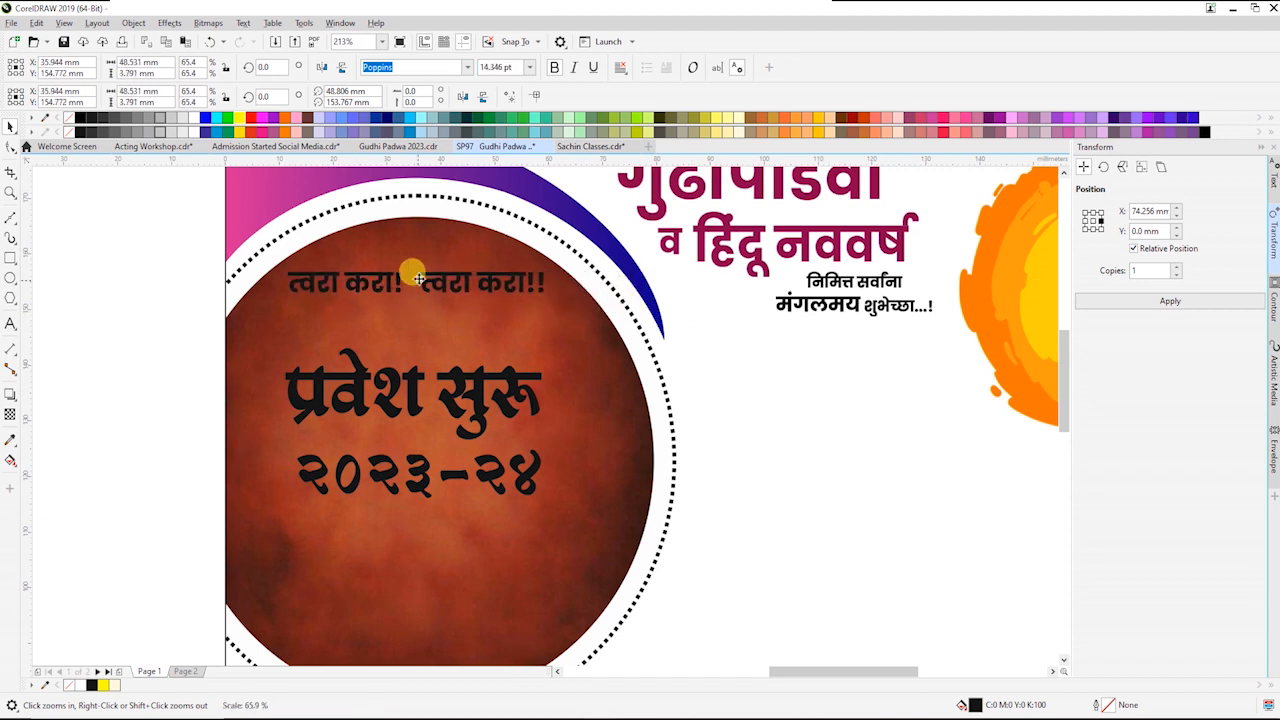
key(Return)
key(ctrl+z)
key(Return)
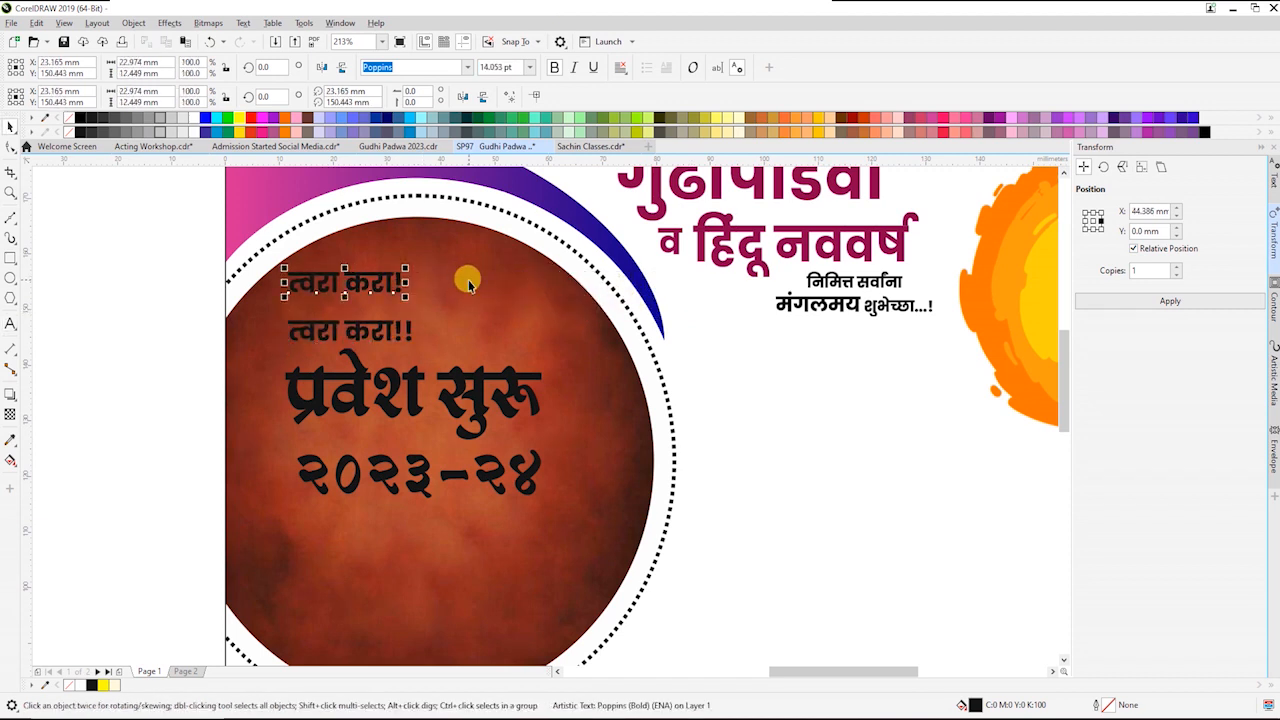
Break the त्वरा करा! त्वरा करा!! text into separate lines, stagger them near the circle's top and fill them yellow
click(134, 23)
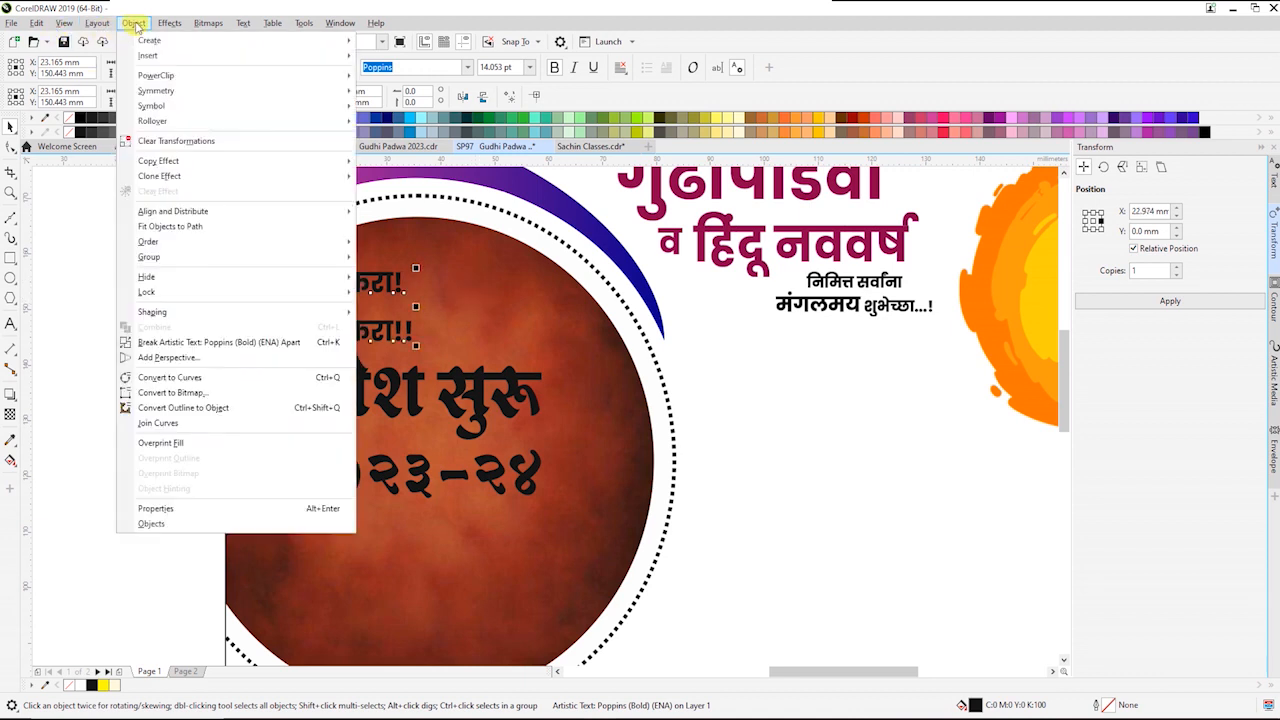
click(200, 343)
drag(397, 318, 435, 268)
drag(502, 304, 509, 308)
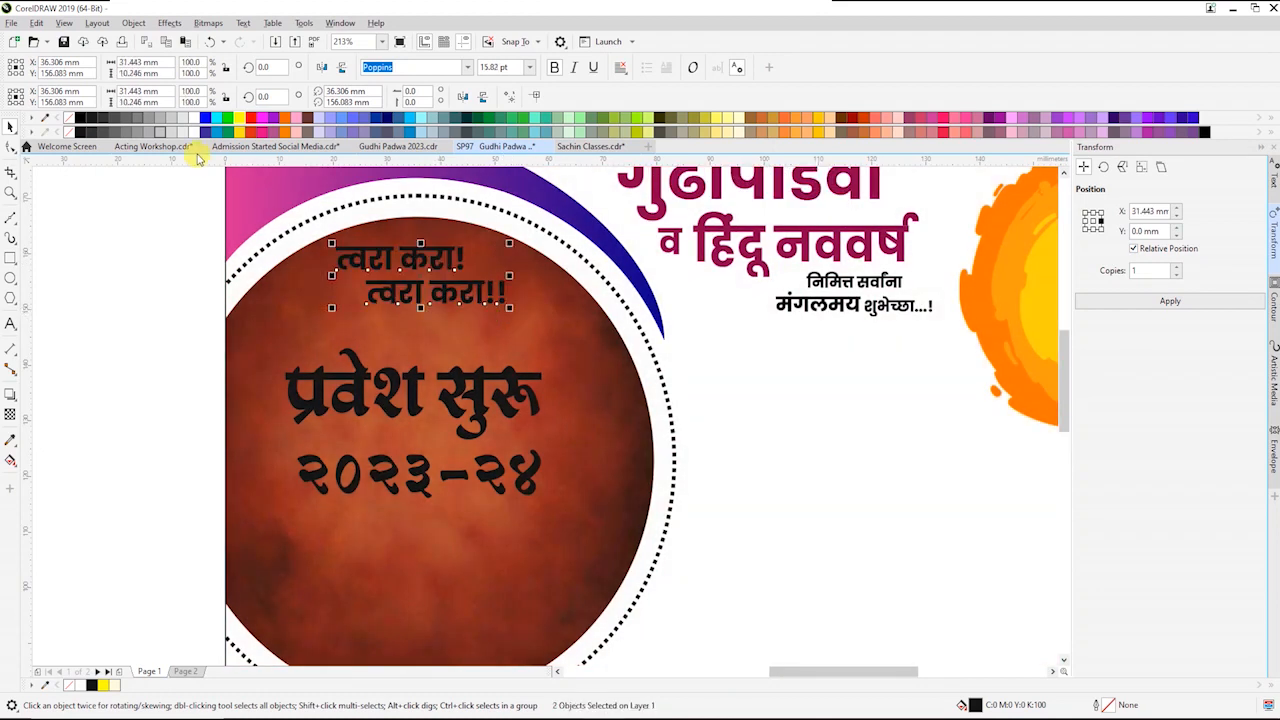
click(666, 423)
Raise प्रवेश सुरू and २०२३-२४ under the yellow lines, scaling प्रवेश सुरू to about 51.6 mm wide and filling it white
click(483, 395)
drag(483, 395, 484, 362)
drag(549, 409, 553, 413)
drag(491, 485, 493, 449)
click(478, 370)
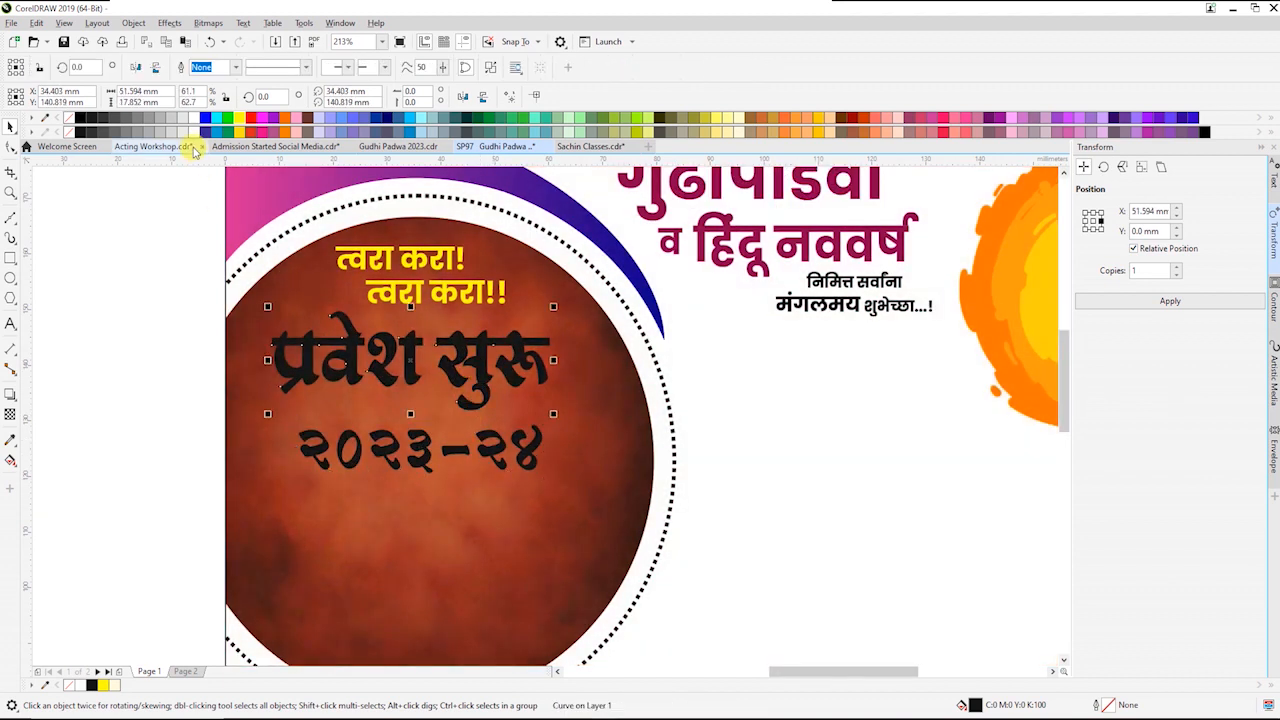
click(195, 132)
drag(455, 358, 460, 358)
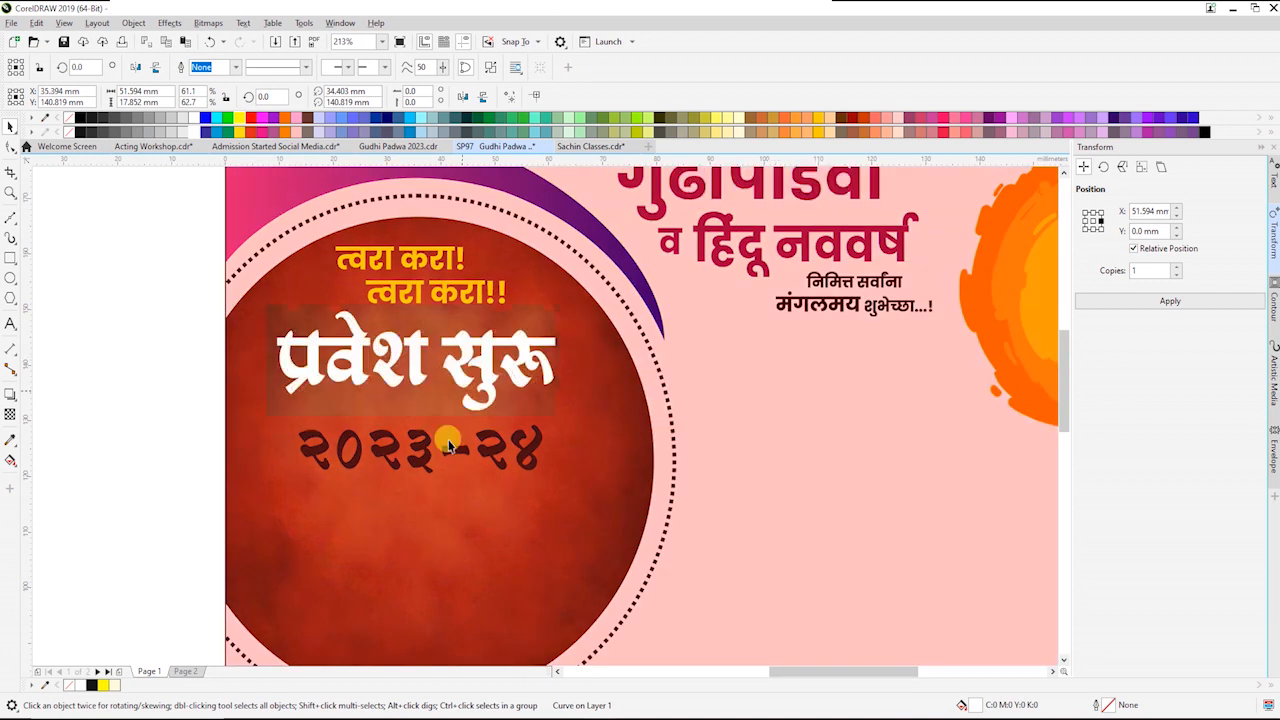
Frame the २०२३-२४ text, centred, in a round-ended rectangle and scale both so the frame is about 53.8 mm wide
click(451, 446)
drag(417, 449, 417, 463)
click(11, 258)
drag(268, 410, 577, 468)
click(11, 147)
drag(268, 410, 267, 436)
key(space)
text(1)
key(Return)
shift+click(395, 467)
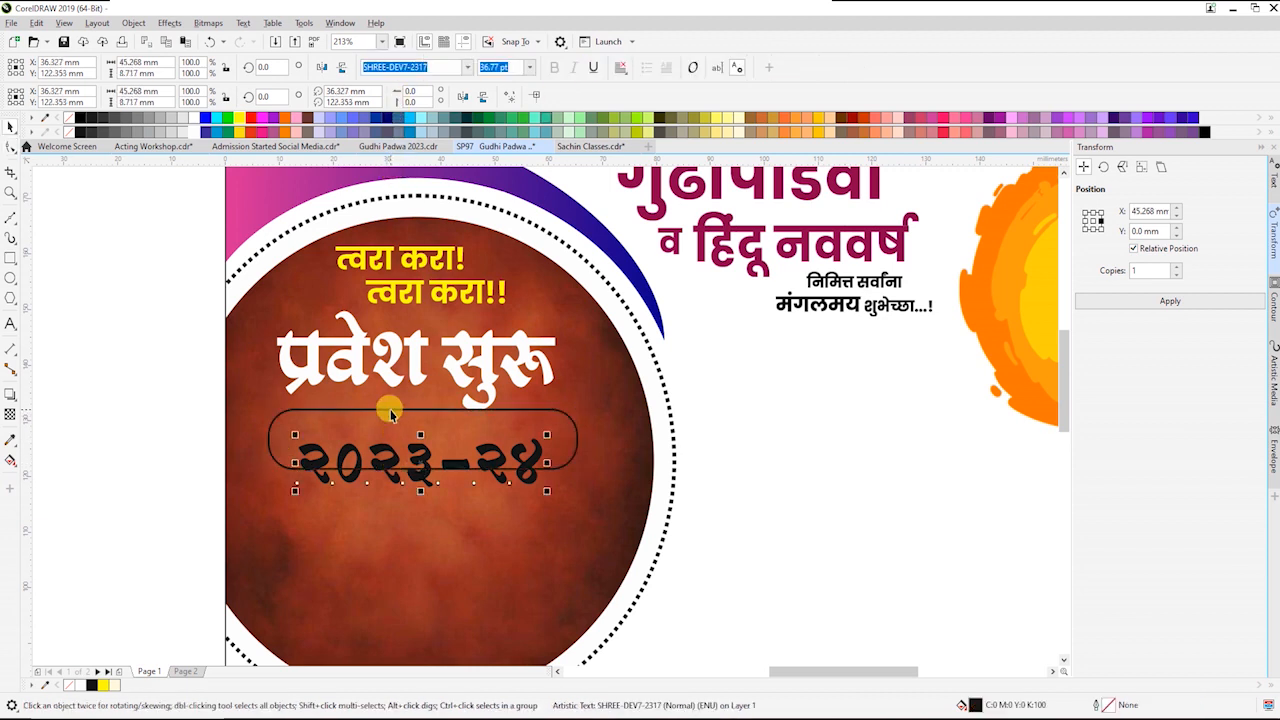
key(c)
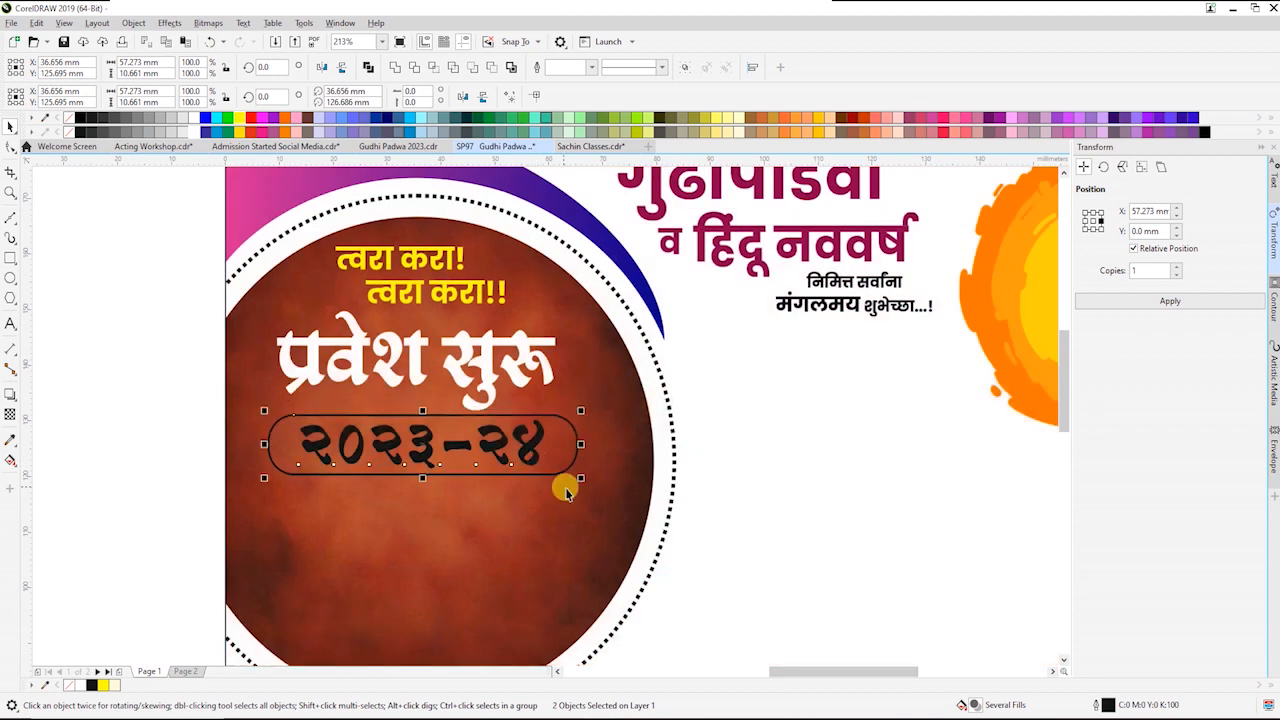
click(697, 510)
Give the rounded rectangle around २०२३-२४ a yellow dotted outline
click(530, 478)
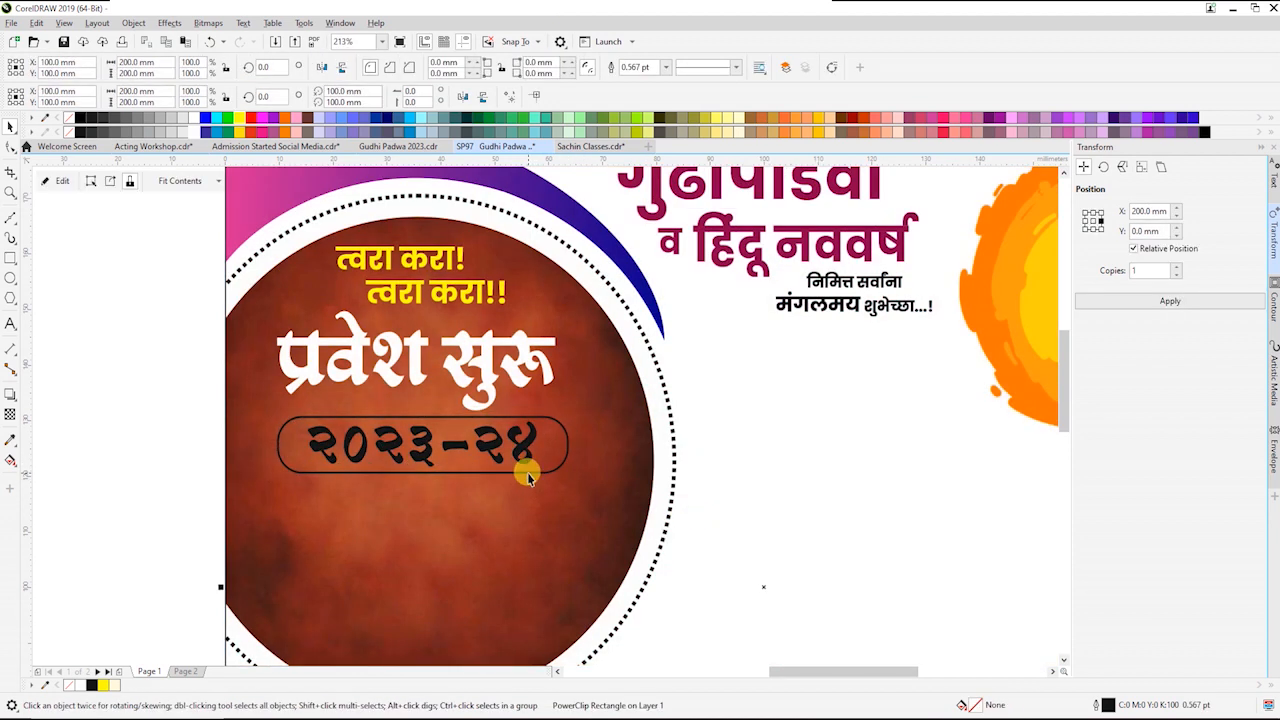
click(524, 468)
right_click(239, 118)
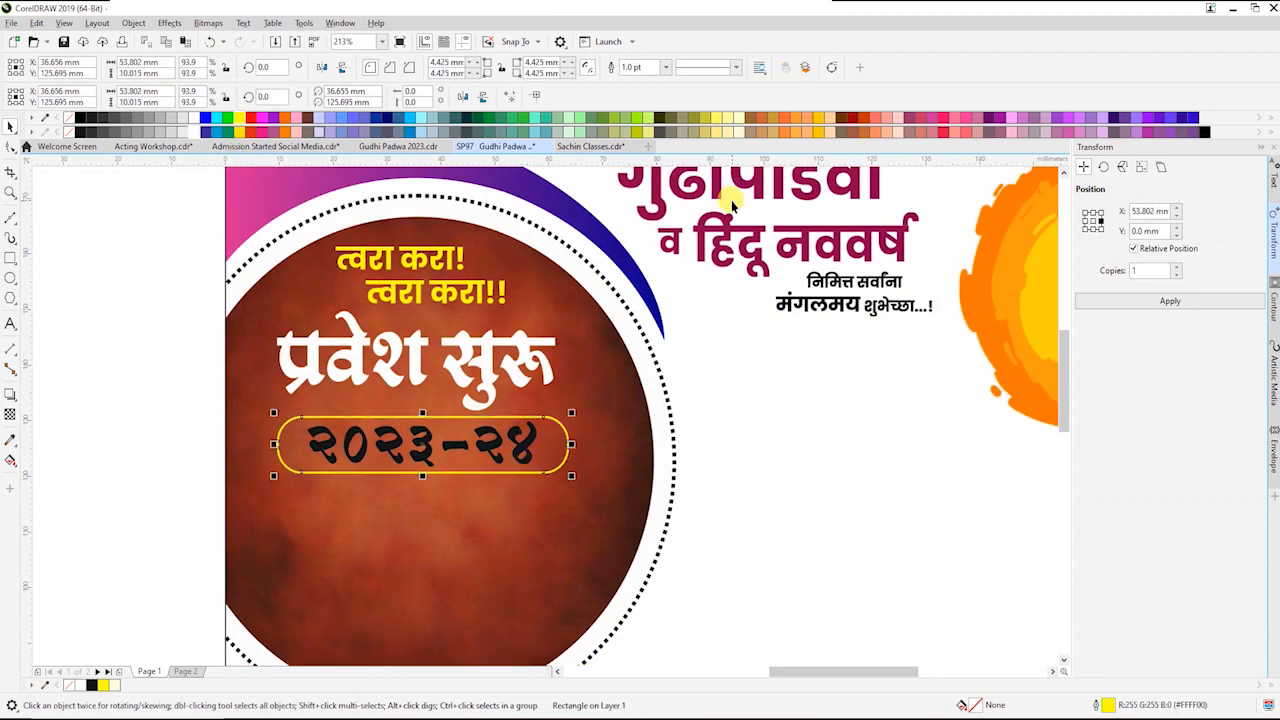
click(708, 67)
click(710, 115)
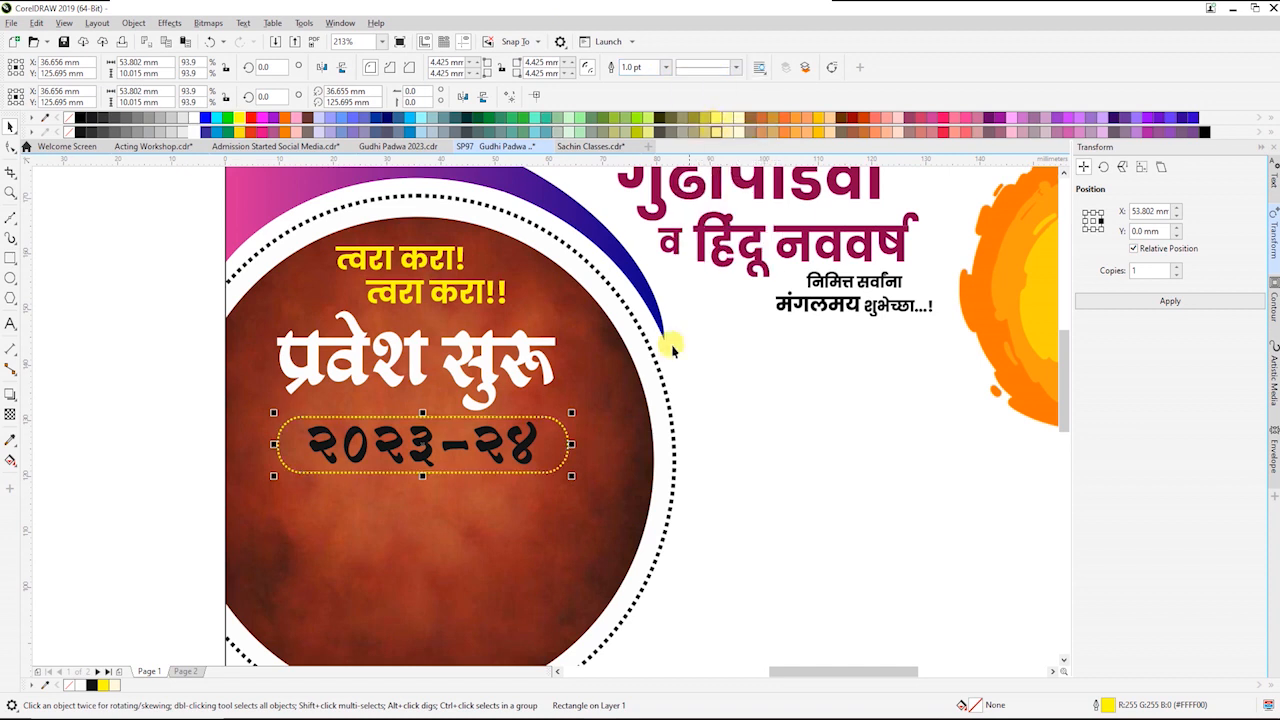
Fill the २०२३-२४ text yellow, trying a deeper amber and undoing that change
click(428, 456)
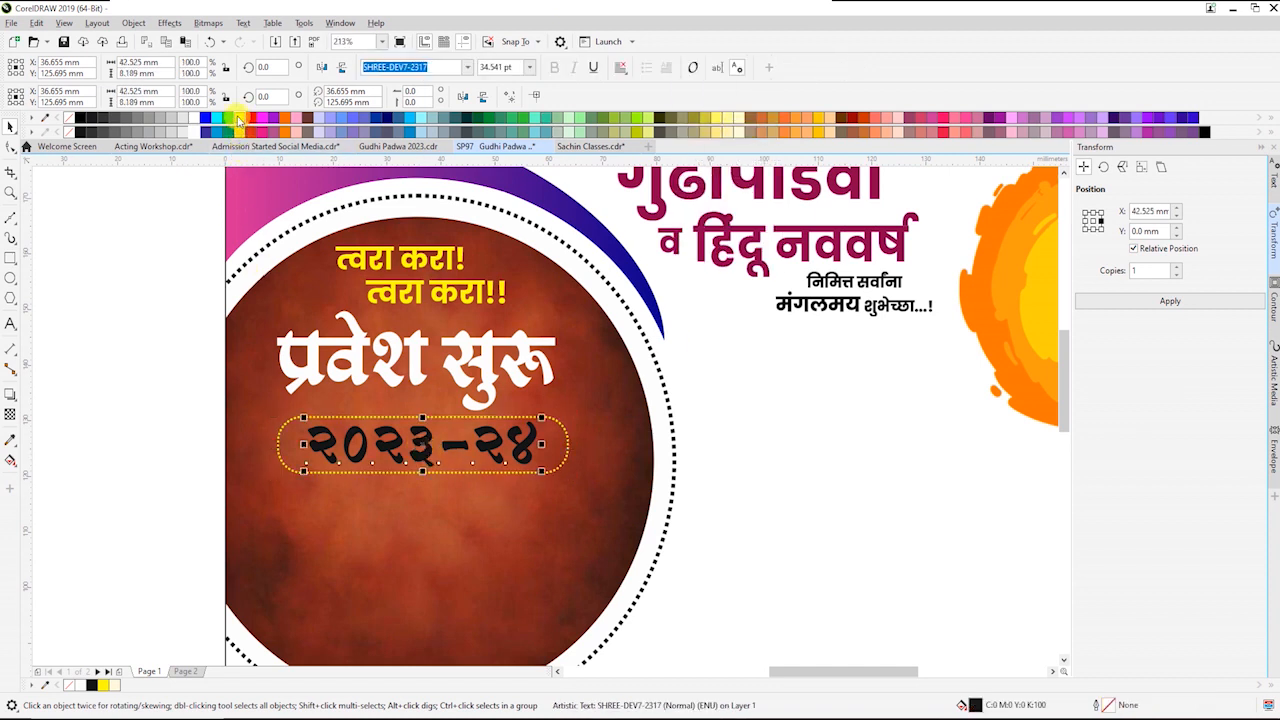
click(716, 131)
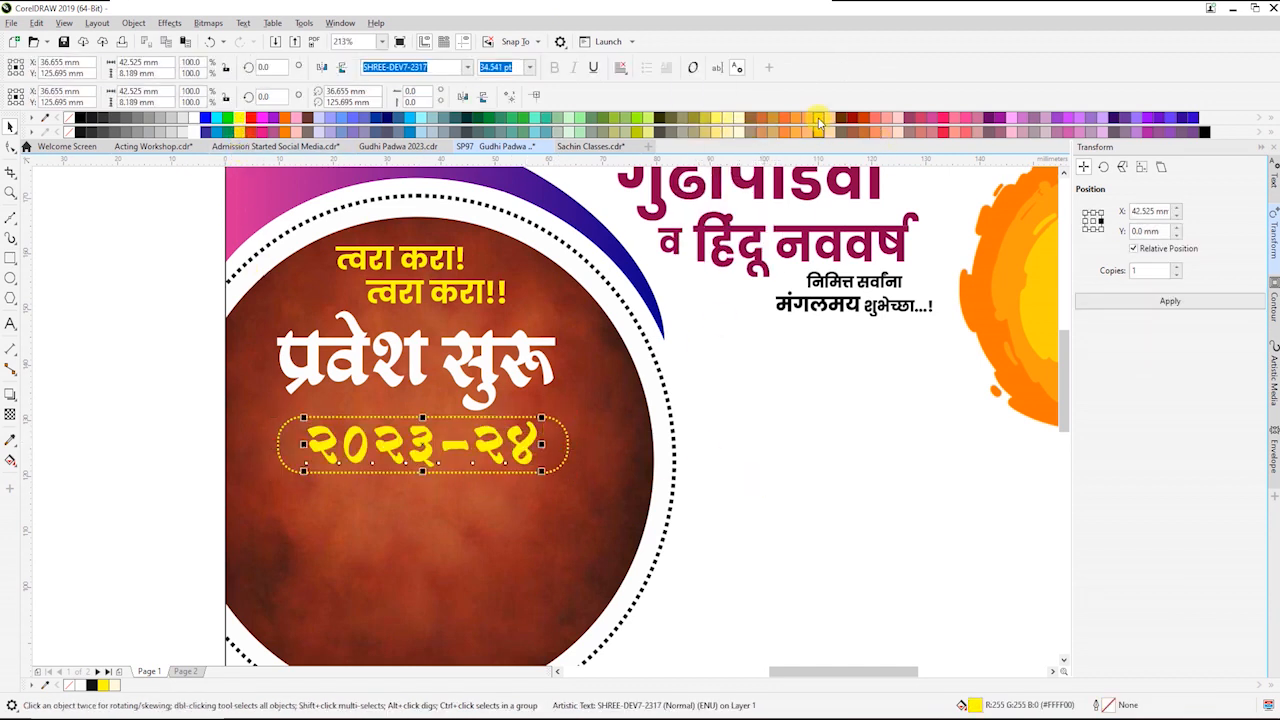
click(818, 122)
key(ctrl+z)
click(773, 507)
Move the गुढीपाडव्यानिमित्त विशेष सवलत text from beside the page onto the lower part of the circle
scroll(772, 506, down, 1)
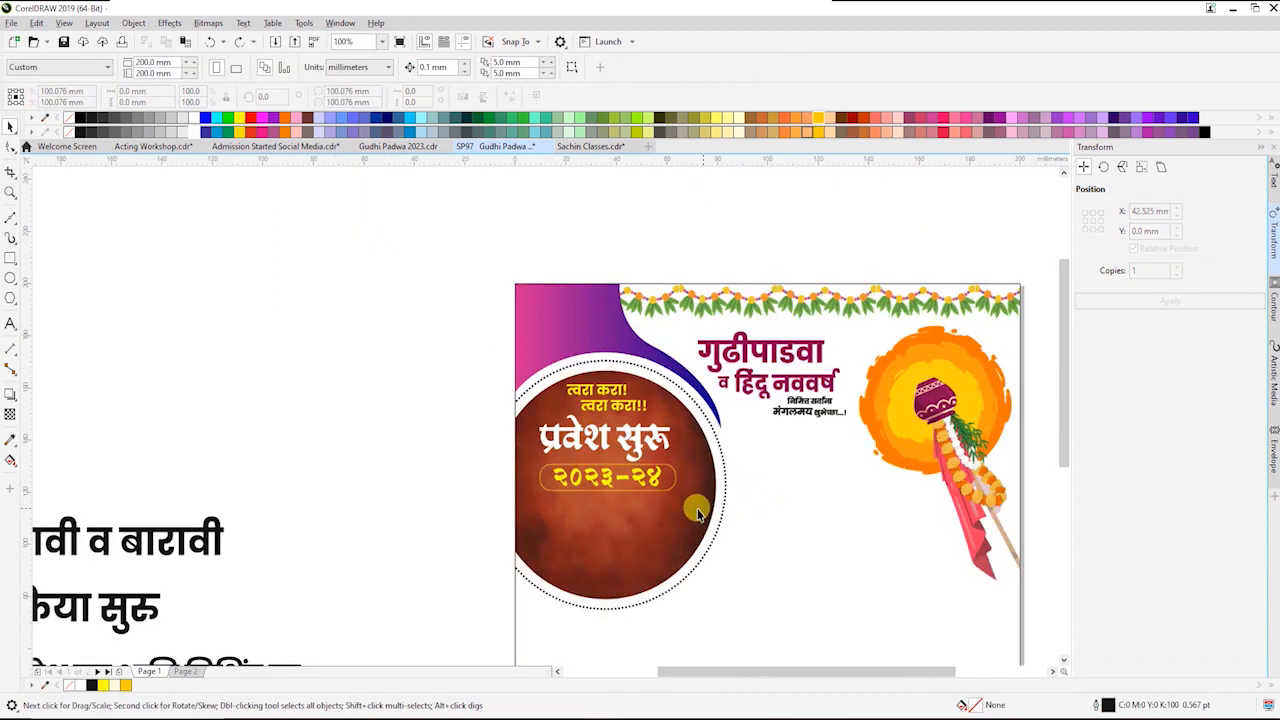
scroll(654, 521, down, 1)
key(F2)
drag(169, 407, 964, 662)
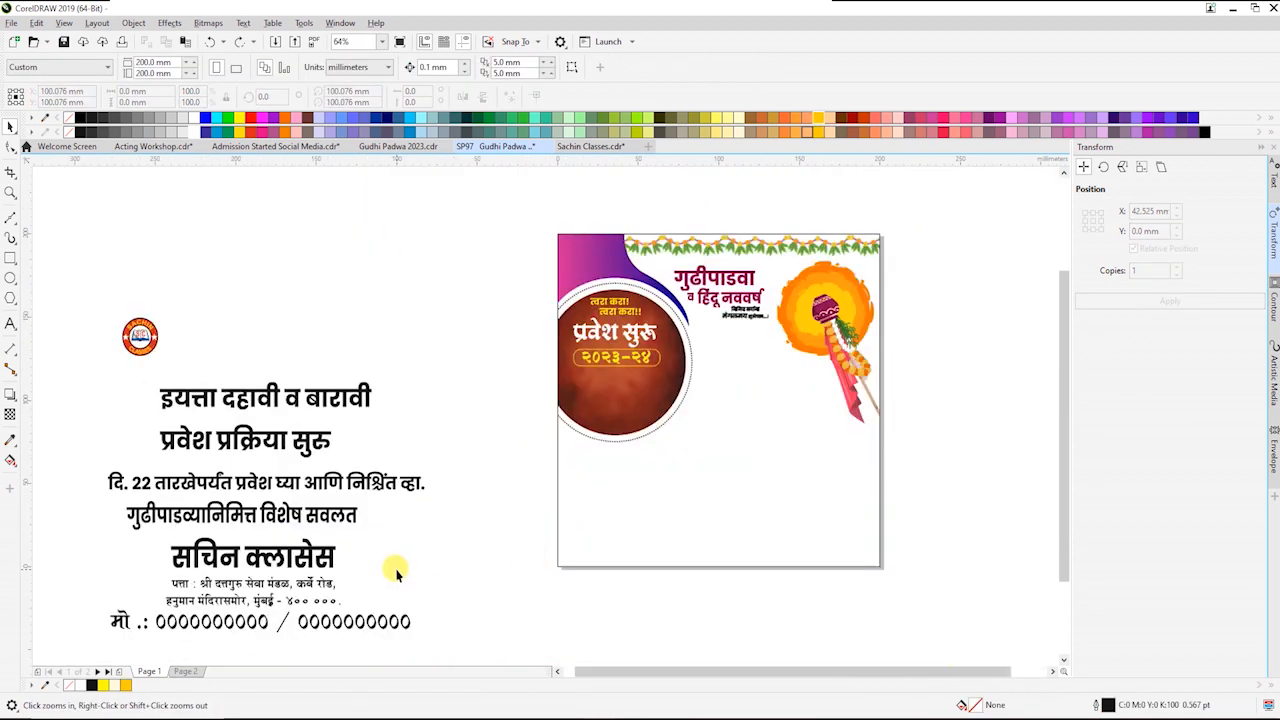
mouse_move(235, 519)
mouse_down()
mouse_move(667, 402)
mouse_move(678, 387)
mouse_up()
key(F2)
drag(467, 299, 901, 480)
Split the discount text into three lines: गुढीपाडव्या, निमित्त and विशेष सवलत
key(F8)
click(597, 383)
key(BackSpace)
key(Return)
click(472, 400)
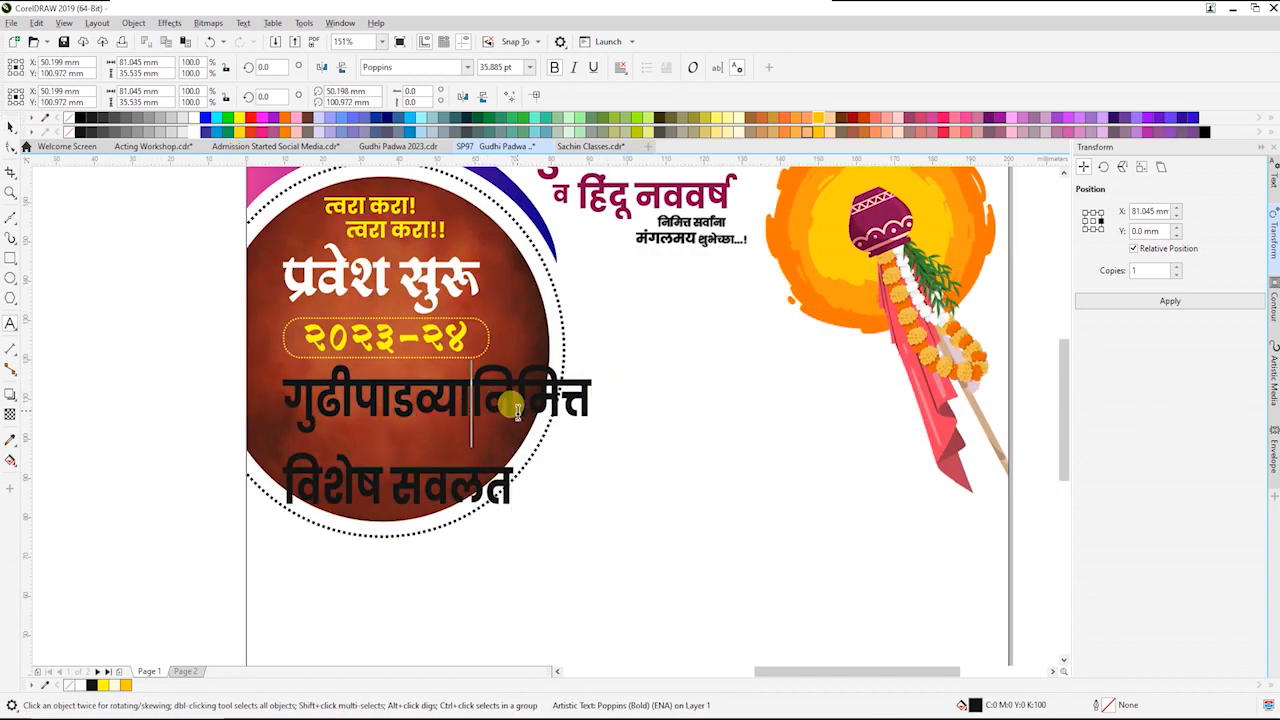
key(Return)
key(ctrl+space)
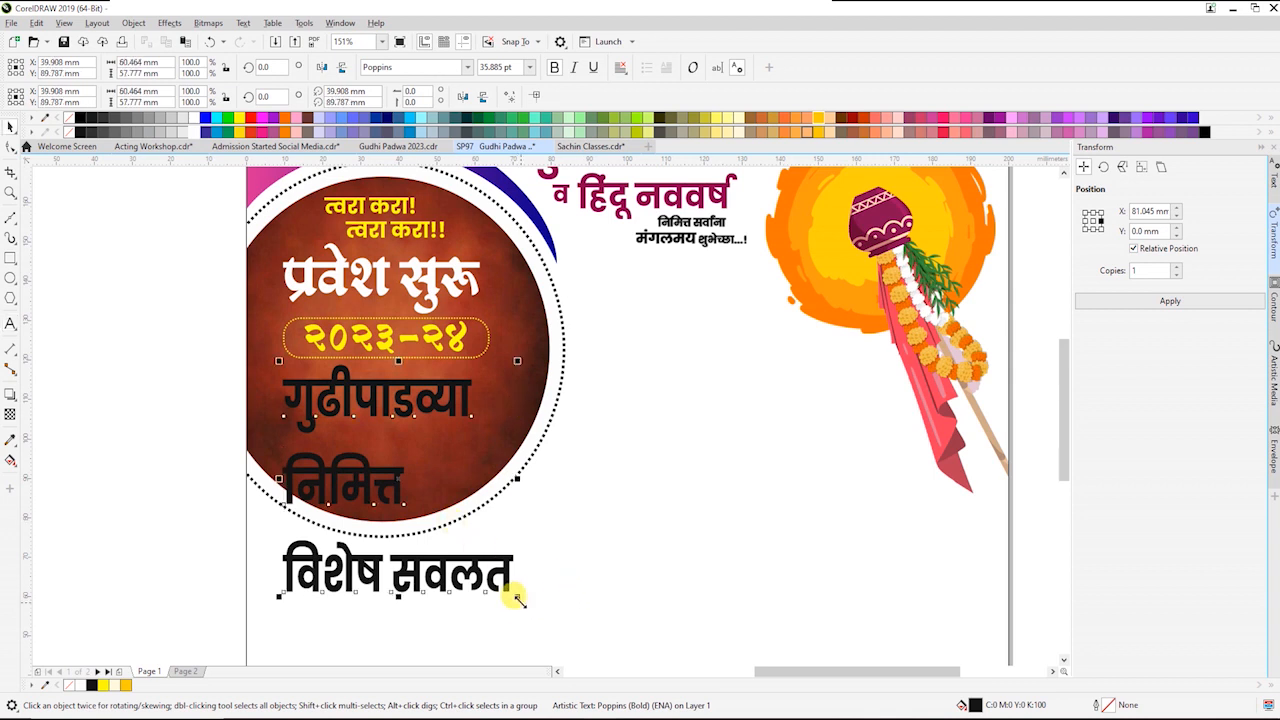
Scale the three-line discount text to about 29.8 mm wide, shift it towards the circle's centre and break it into separate lines
drag(508, 588, 400, 480)
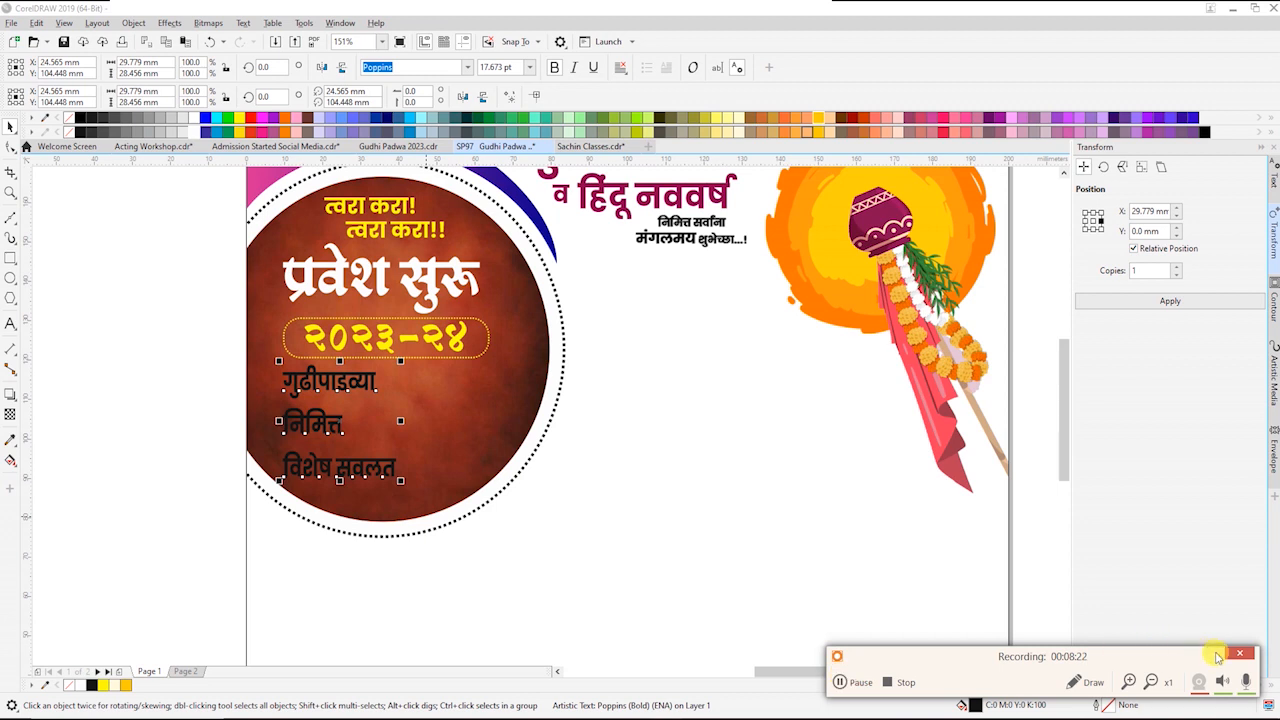
drag(391, 465, 428, 466)
key(ctrl+k)
key(F2)
click(848, 503)
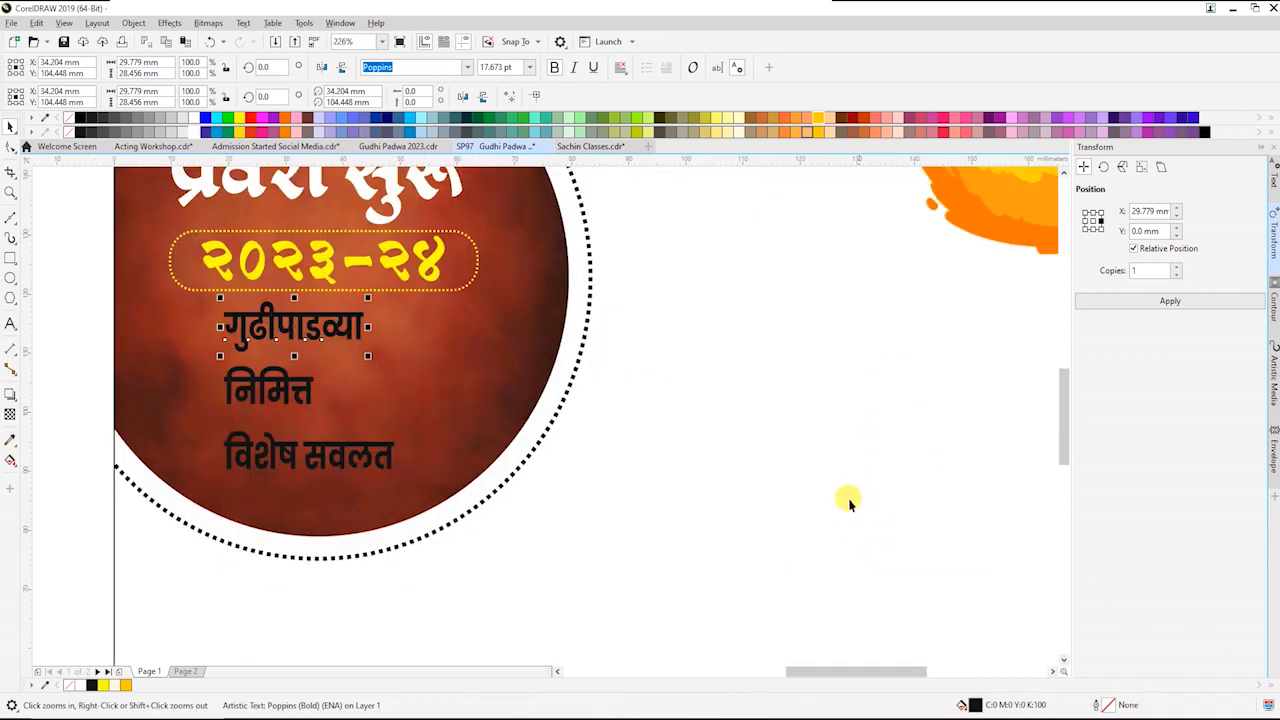
Enlarge गुढीपाडव्या to about 50 mm wide, centre it beneath the year frame and place निमित्त centred below it
drag(367, 355, 503, 405)
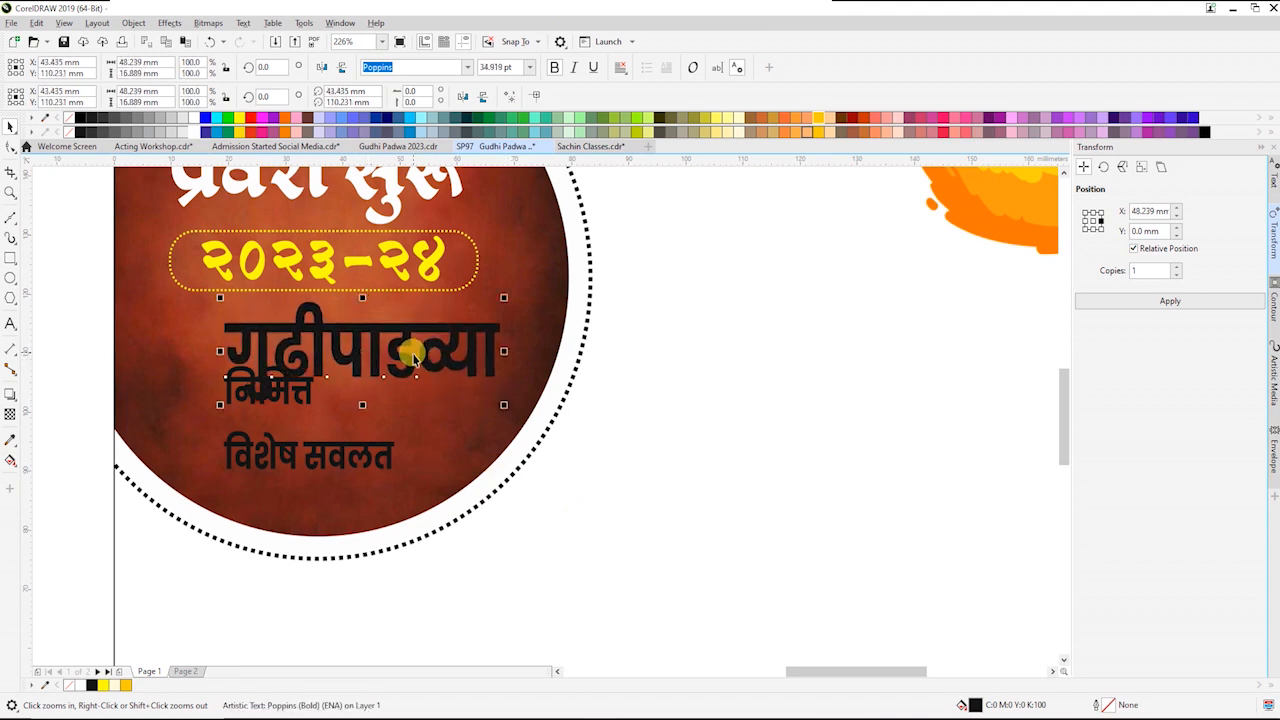
drag(410, 358, 363, 358)
drag(458, 405, 468, 407)
drag(320, 400, 355, 416)
Split विशेष सवलत into two separate staggered words and reduce गुढीपाडव्या to about 15.3 mm high
click(313, 458)
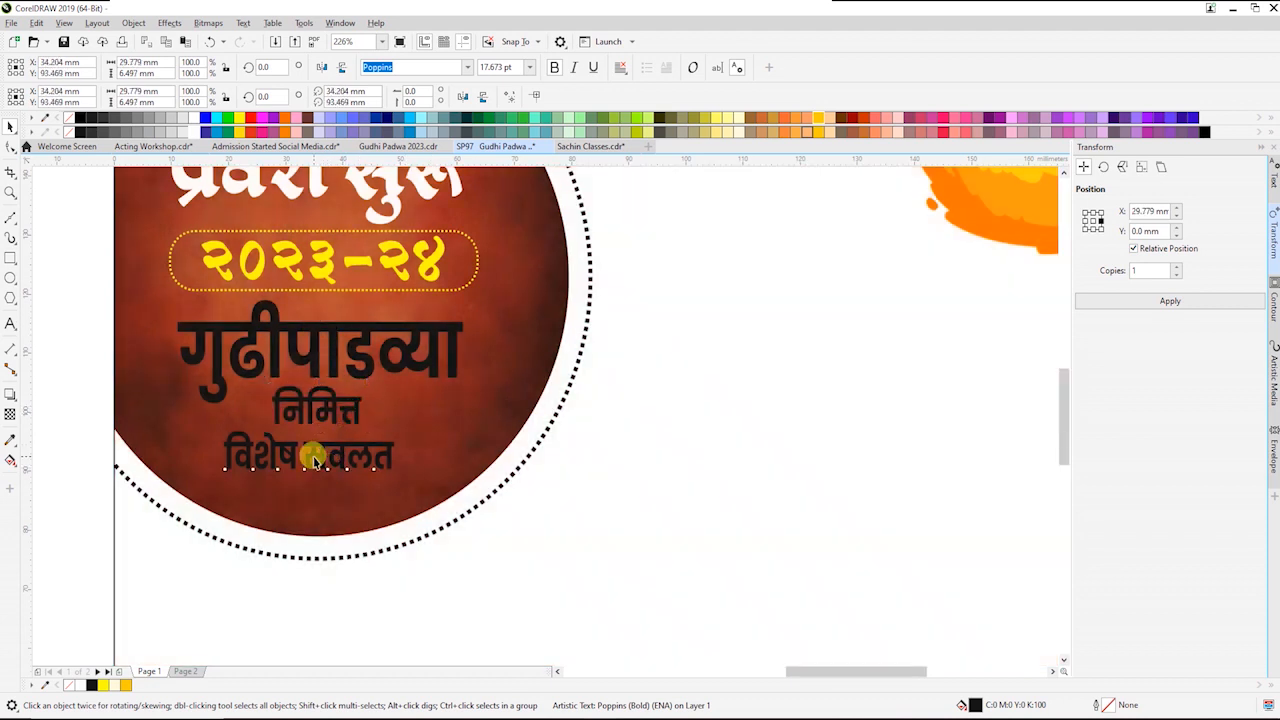
key(Return)
key(Escape)
drag(290, 518, 391, 528)
shift+click(289, 457)
click(334, 367)
drag(321, 408, 324, 398)
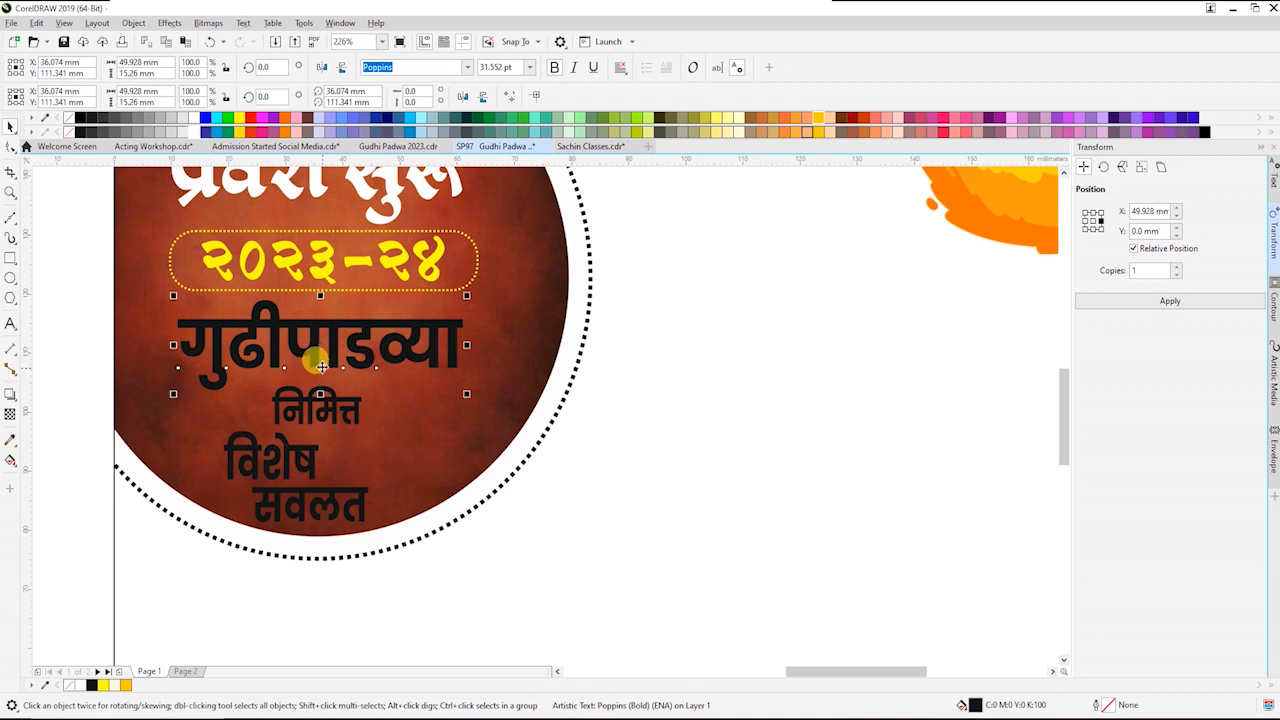
Scale down the त्वरा करा lines, प्रवेश सुरू and the framed २०२३-२४, and tighten their placement in the circle's upper half
scroll(350, 366, down, 3)
drag(158, 215, 493, 400)
drag(453, 345, 416, 325)
drag(365, 251, 345, 201)
click(353, 227)
shift+click(347, 204)
drag(165, 220, 460, 338)
key(Up)
key(Up)
key(Up)
key(Up)
drag(355, 350, 356, 335)
Move the discount words up in the circle and enlarge विशेष and सवलत together to about 29.8 mm wide
drag(171, 363, 415, 478)
drag(332, 402, 345, 385)
click(203, 465)
click(312, 412)
shift+click(332, 436)
drag(366, 447, 380, 455)
Widen विशेष and सवलत together to about 35.3 mm
click(169, 282)
key(F2)
drag(170, 283, 772, 500)
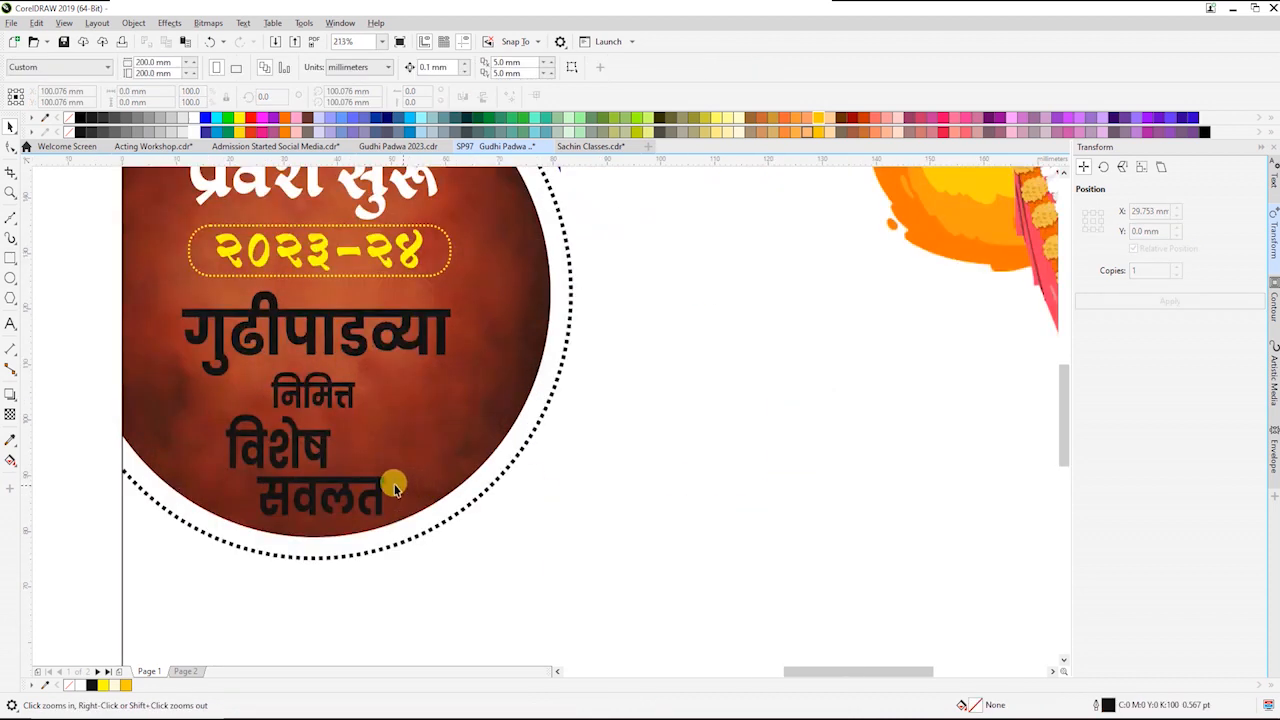
click(318, 459)
shift+click(330, 487)
drag(388, 465, 404, 465)
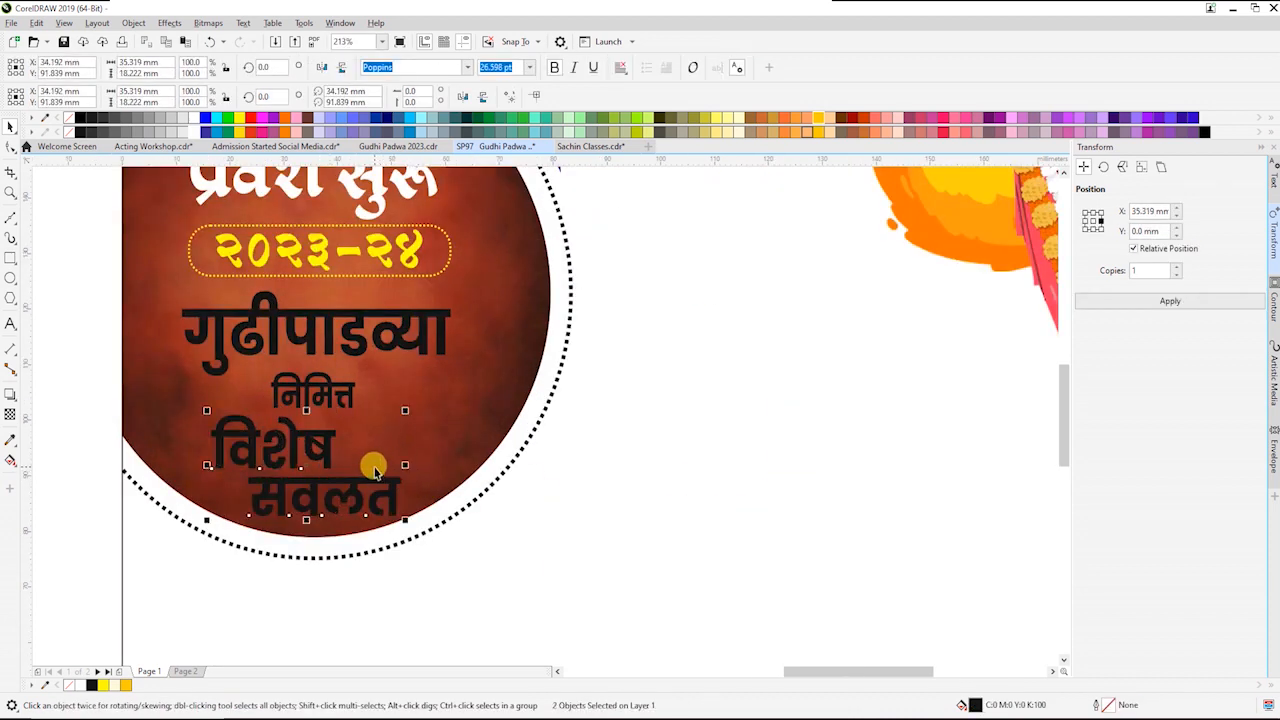
Reduce निमित्त to about 13.5 mm wide and adjust the sizes and stagger of विशेष and सवलत beneath it
click(450, 438)
drag(330, 492, 315, 484)
shift+click(304, 459)
shift+click(323, 459)
shift+click(379, 446)
drag(391, 411, 337, 387)
click(334, 404)
click(323, 432)
shift+click(334, 484)
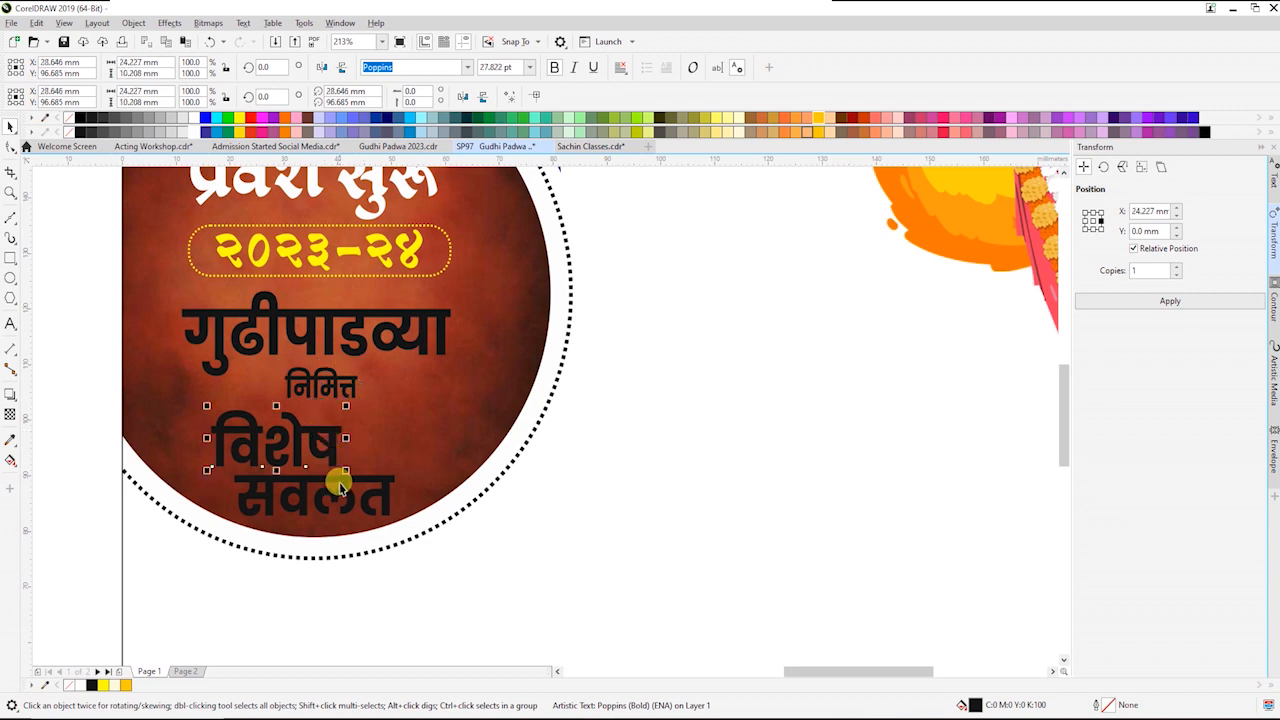
Widen गुढीपाडव्या to about 60.3 mm, make it about 16.3 mm high and fill it amber (#FFCC00)
click(440, 335)
drag(451, 330, 483, 330)
drag(318, 283, 317, 279)
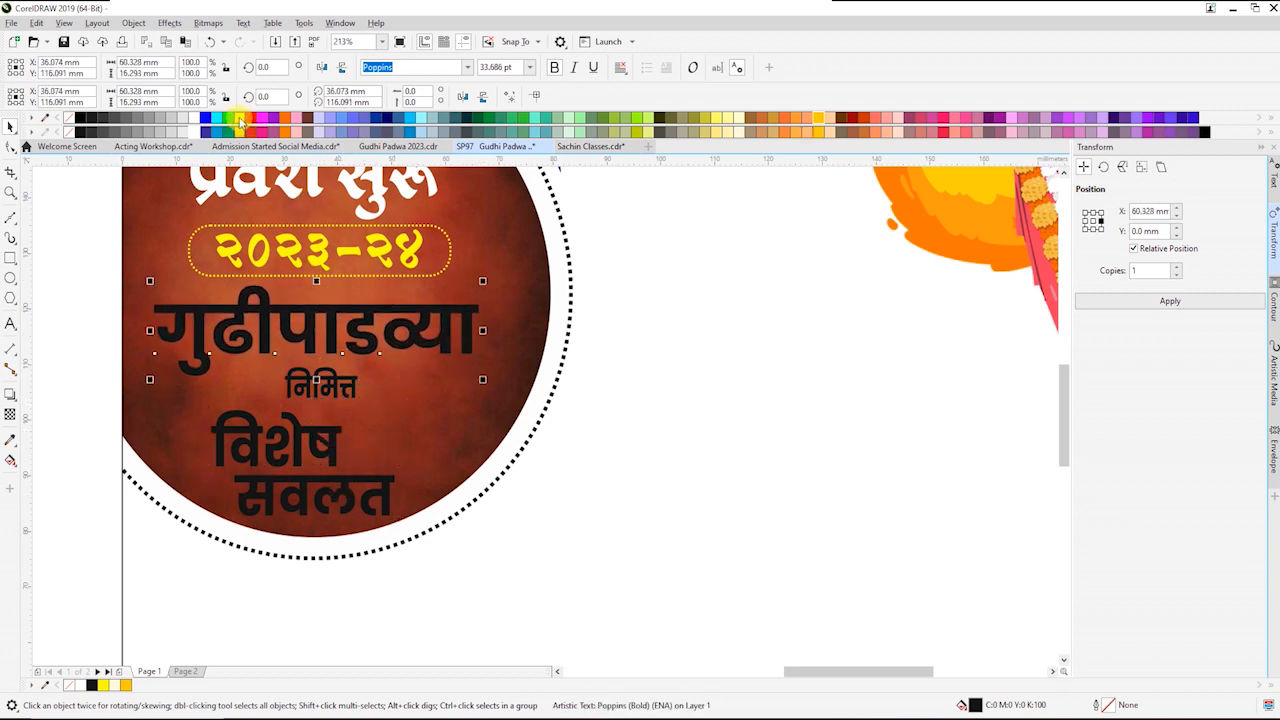
click(821, 118)
click(755, 377)
Fill the निमित्त text with the same amber as गुढीपाडव्या
key(F3)
key(F2)
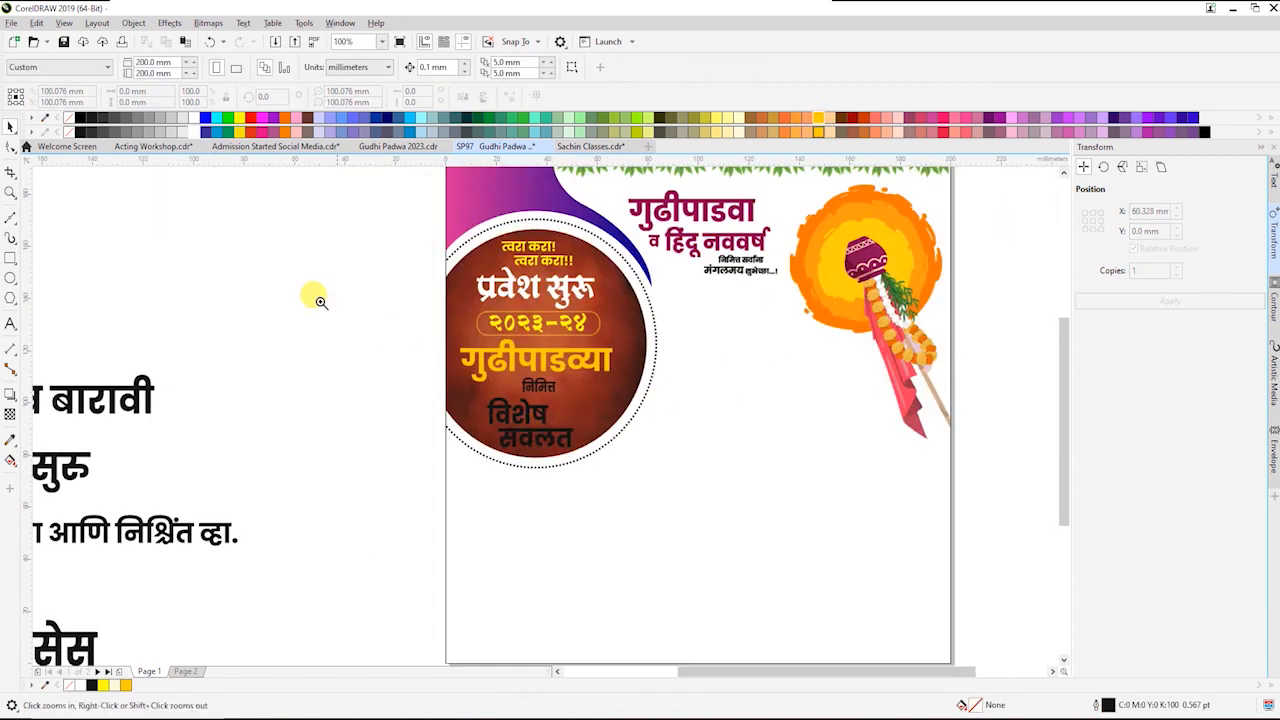
drag(324, 298, 818, 479)
click(496, 418)
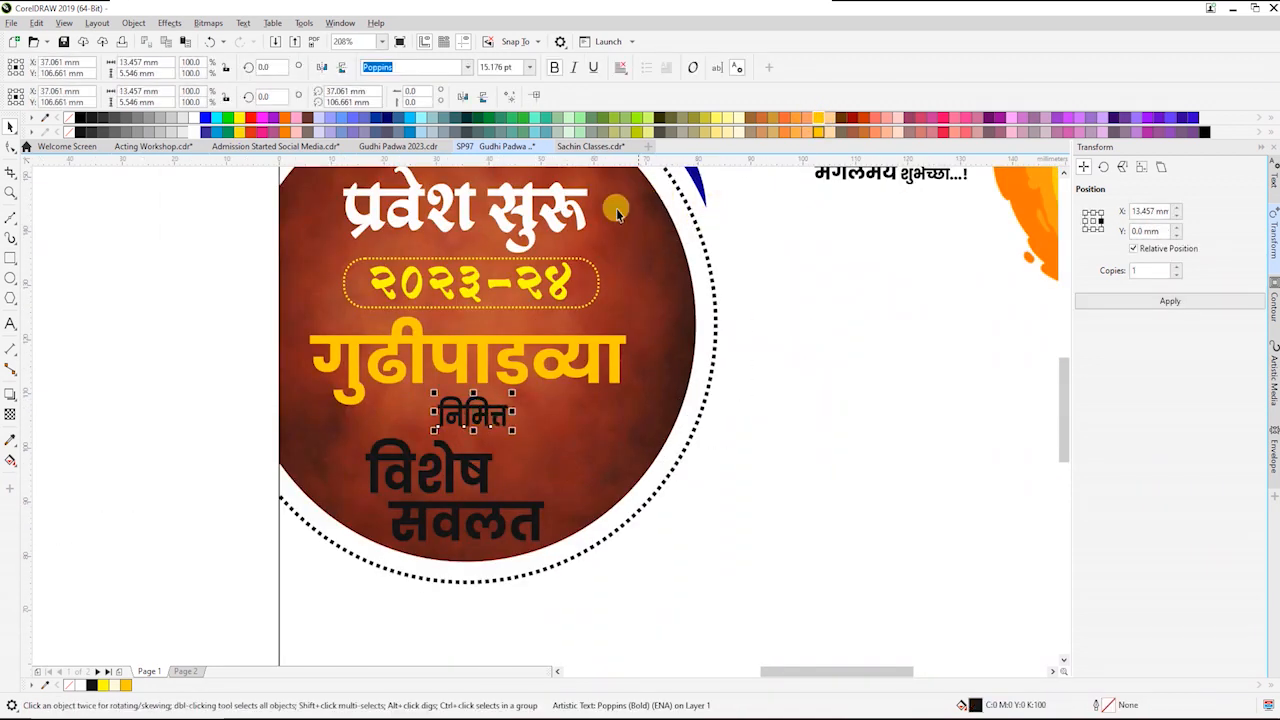
click(820, 120)
Give विशेष and सवलत a linear fountain fill running from yellow to white
click(452, 478)
shift+click(457, 525)
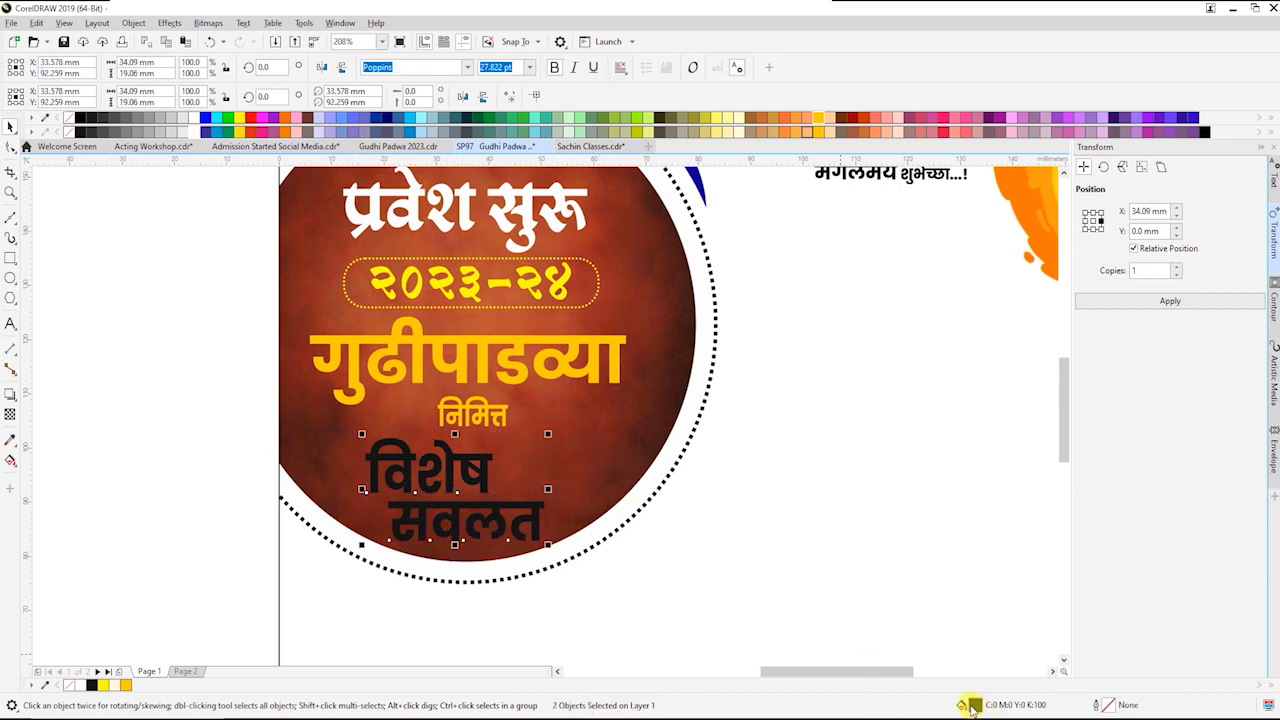
double_click(972, 706)
drag(565, 167, 763, 154)
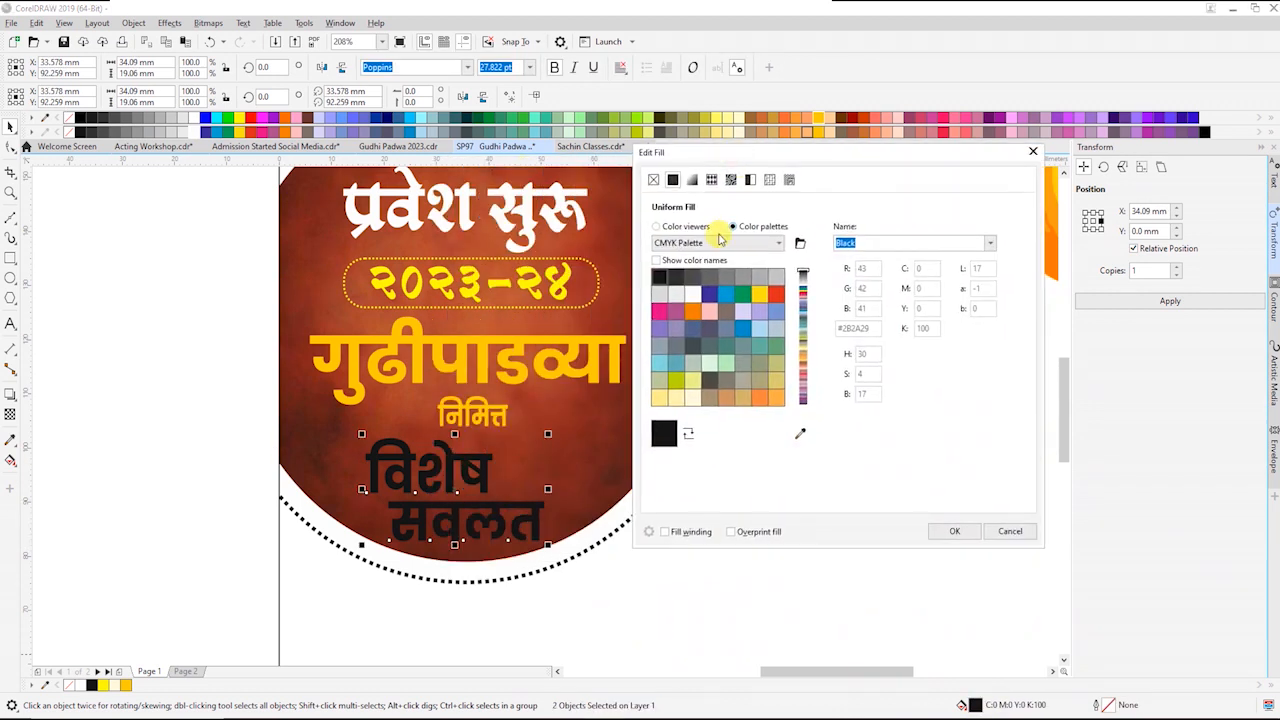
click(691, 180)
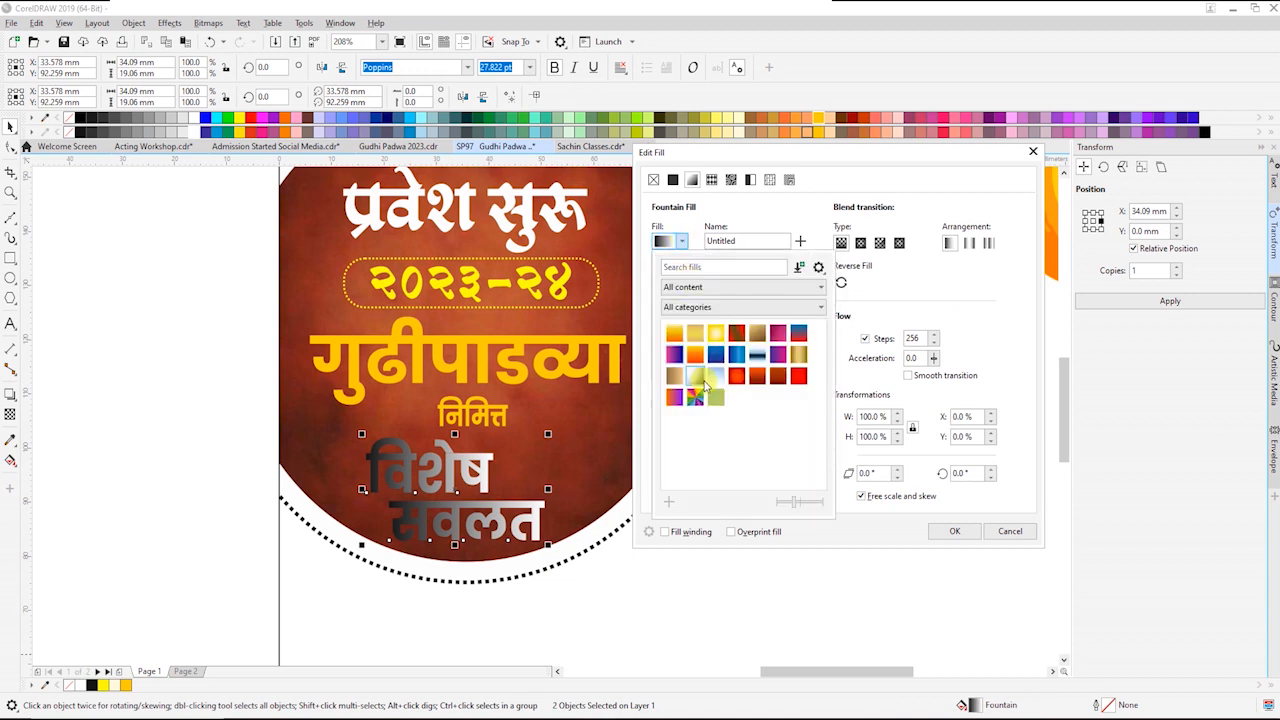
click(871, 295)
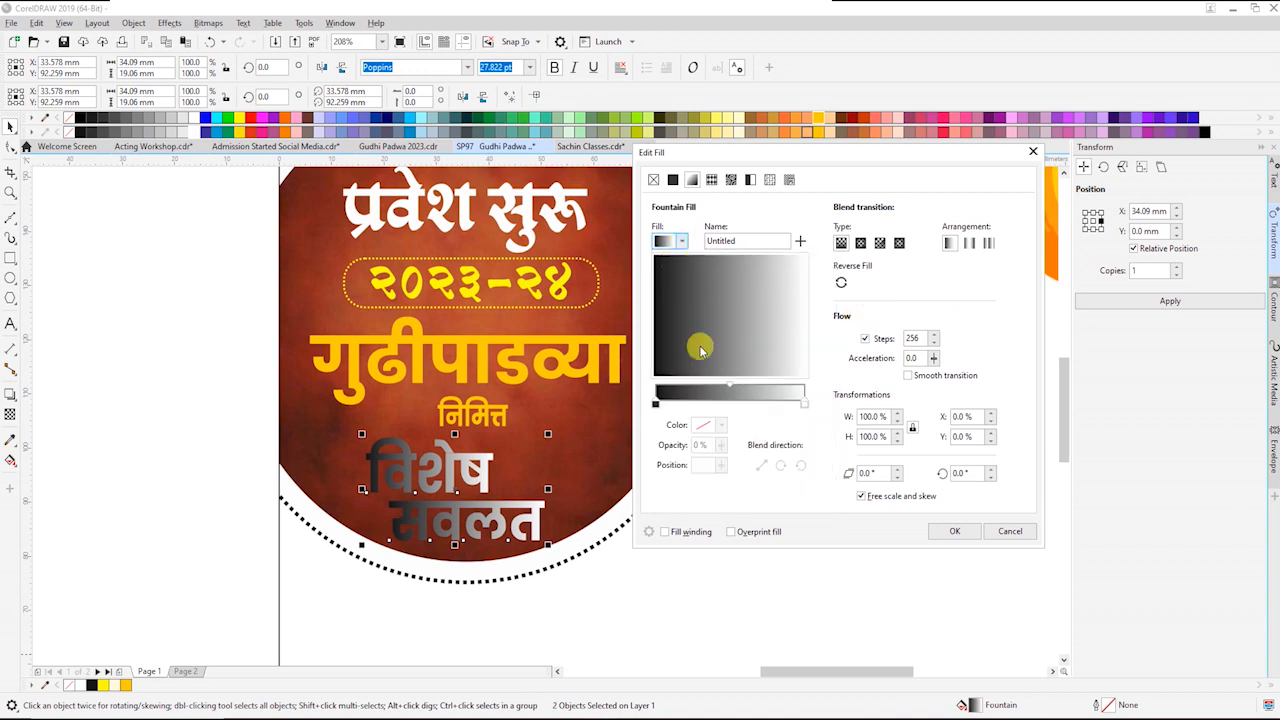
click(655, 404)
click(721, 425)
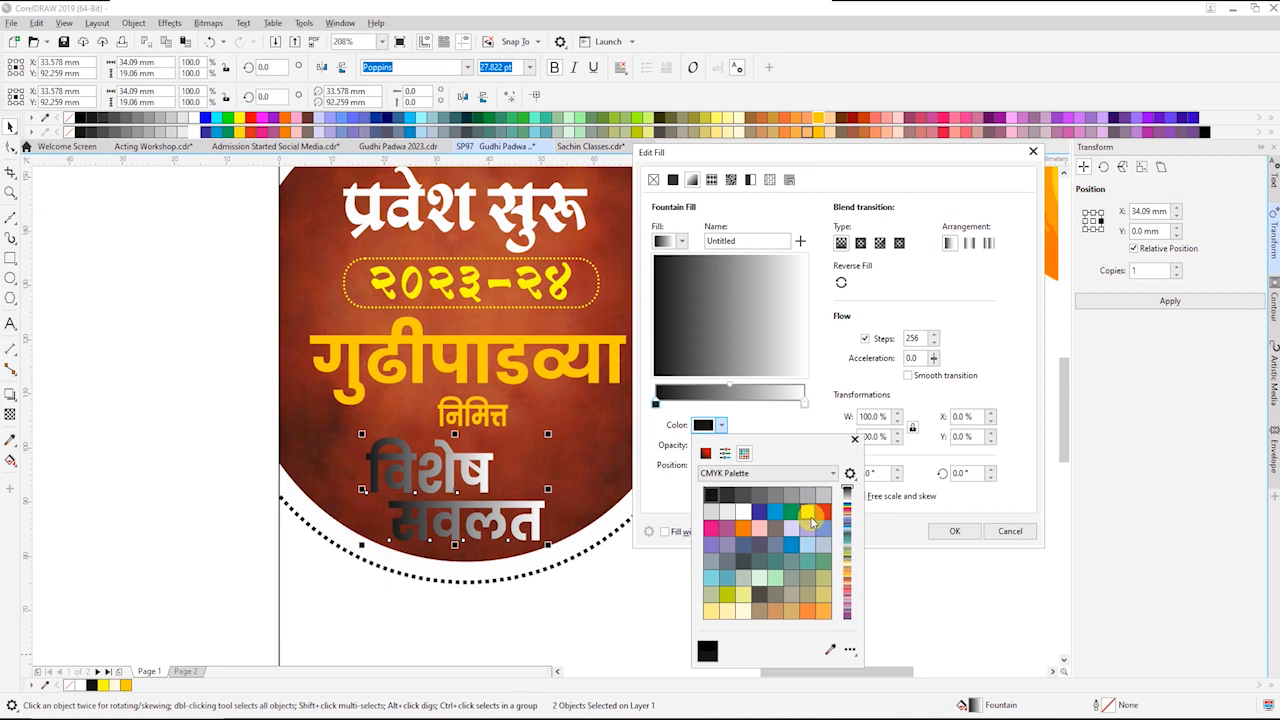
click(810, 516)
Rotate the yellow-to-white fill to 90°, set its midpoint to 35% and apply it to विशेष and सवलत
double_click(968, 472)
text(90)
key(Return)
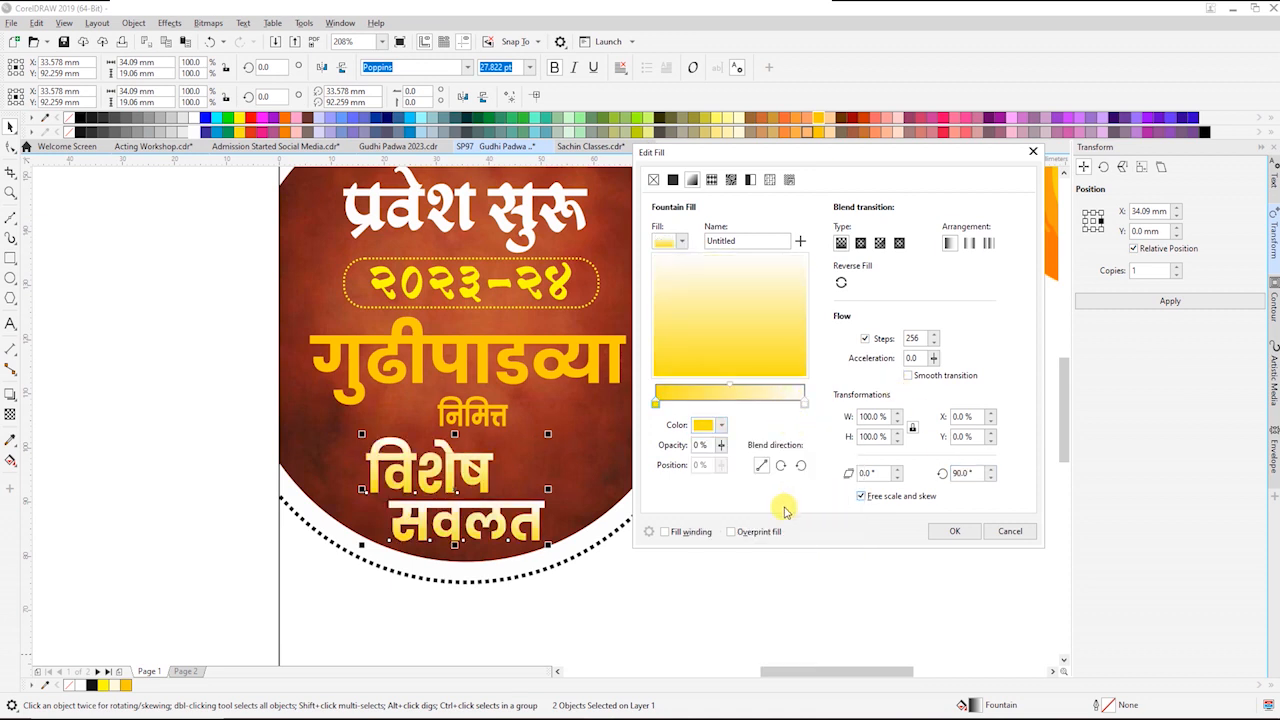
drag(730, 385, 707, 387)
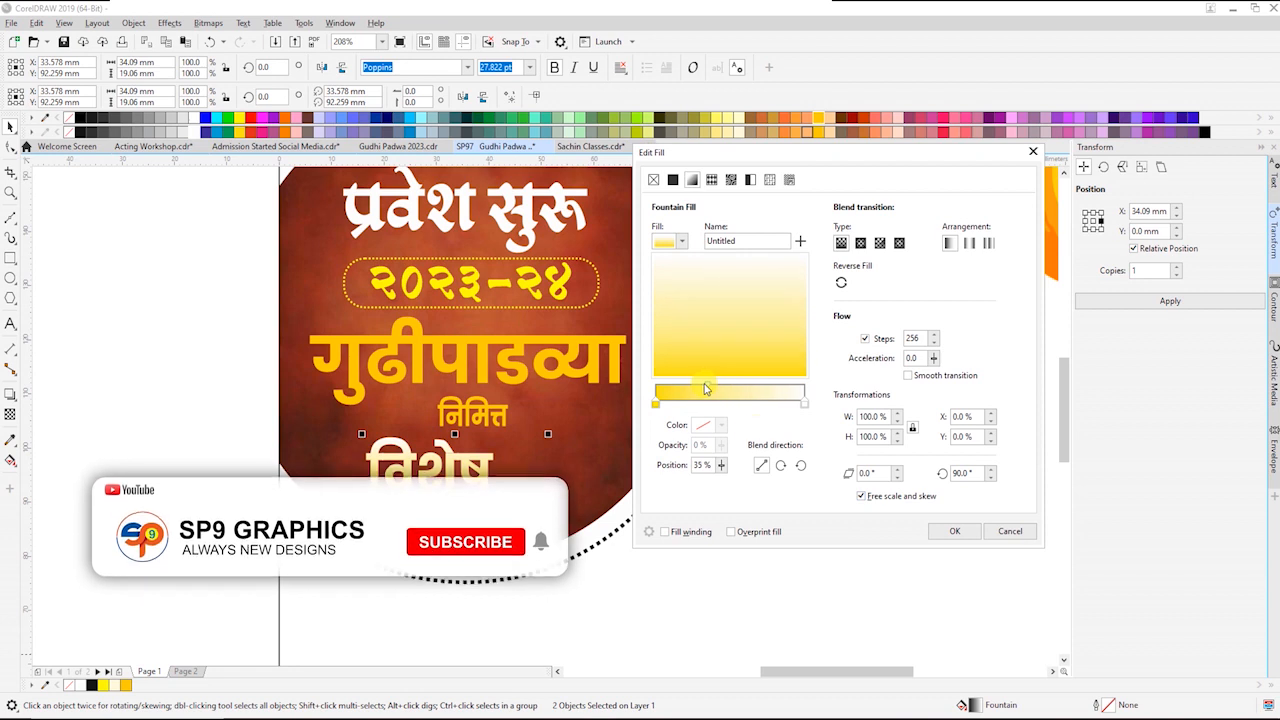
click(955, 530)
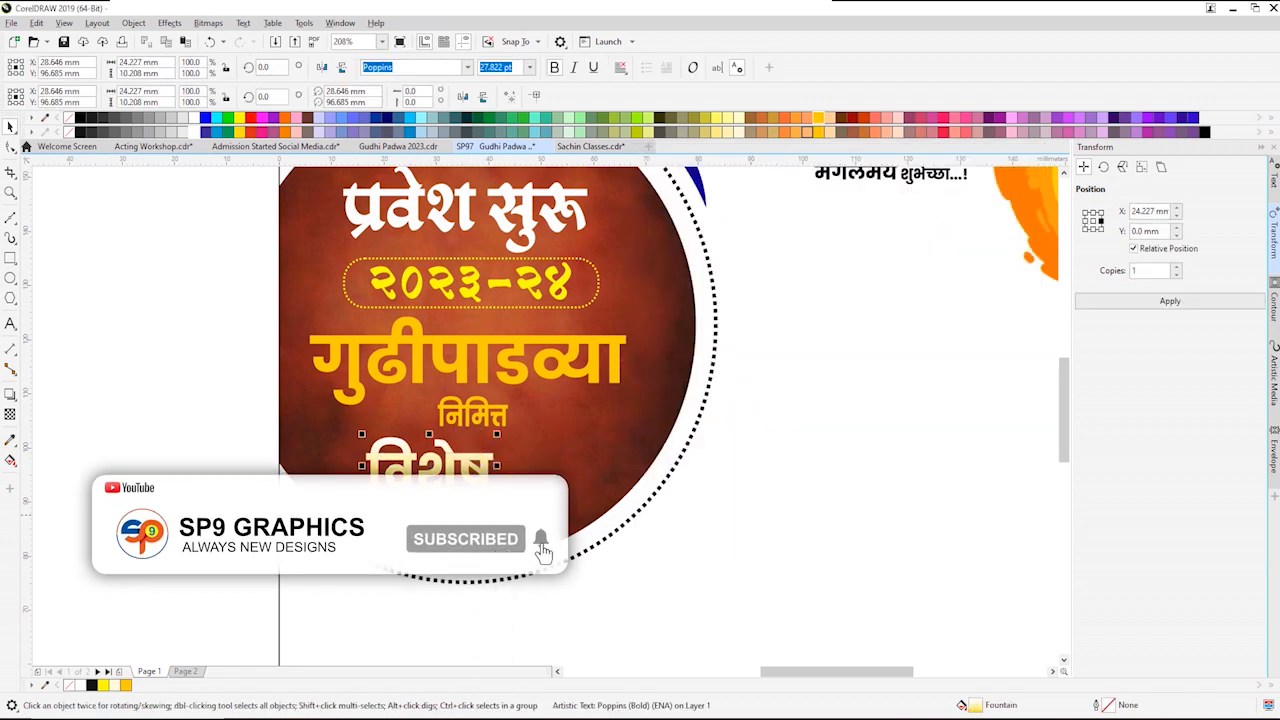
click(651, 537)
Recolour गुढीपाडव्या in the dark circle with a yellow fill
scroll(686, 557, down, 3)
scroll(686, 557, down, 3)
scroll(434, 371, up, 3)
click(412, 428)
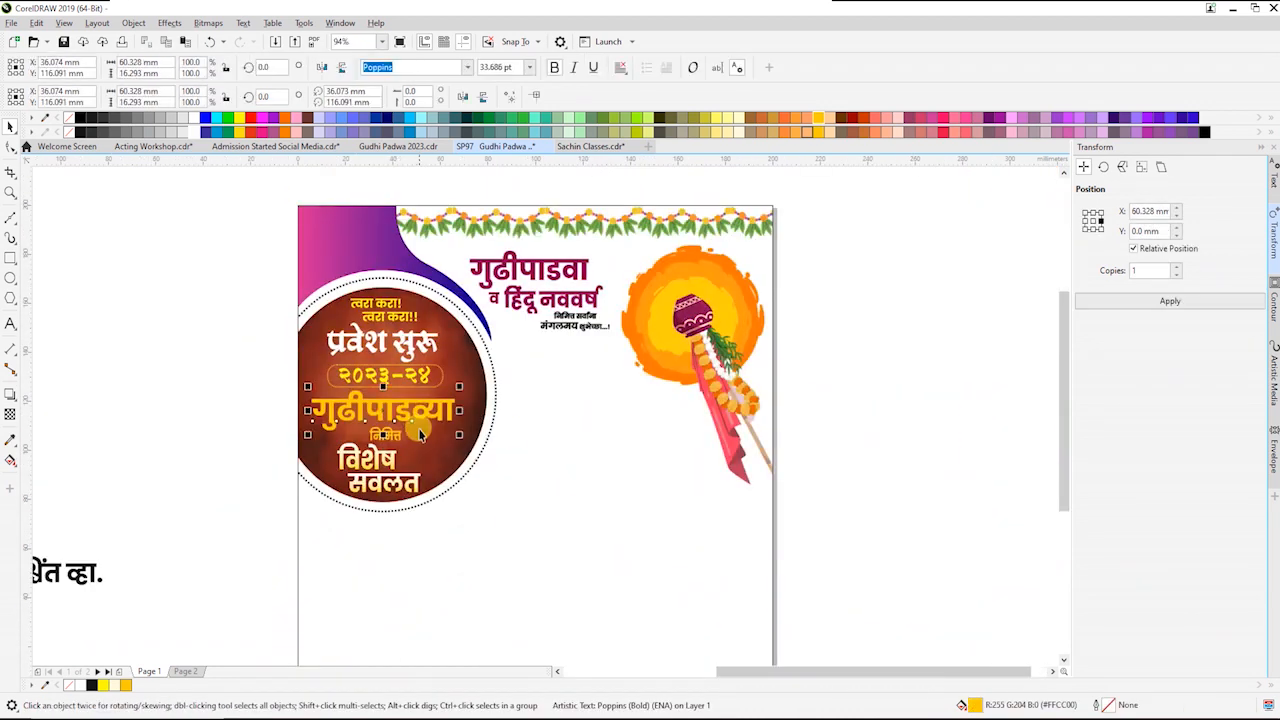
click(243, 118)
click(217, 258)
scroll(453, 459, down, 2)
Bring the two-line इयत्ता दहावी व बारावी / प्रवेश प्रक्रिया सुरु text from outside the page to beside the circle
key(F2)
drag(137, 318, 819, 621)
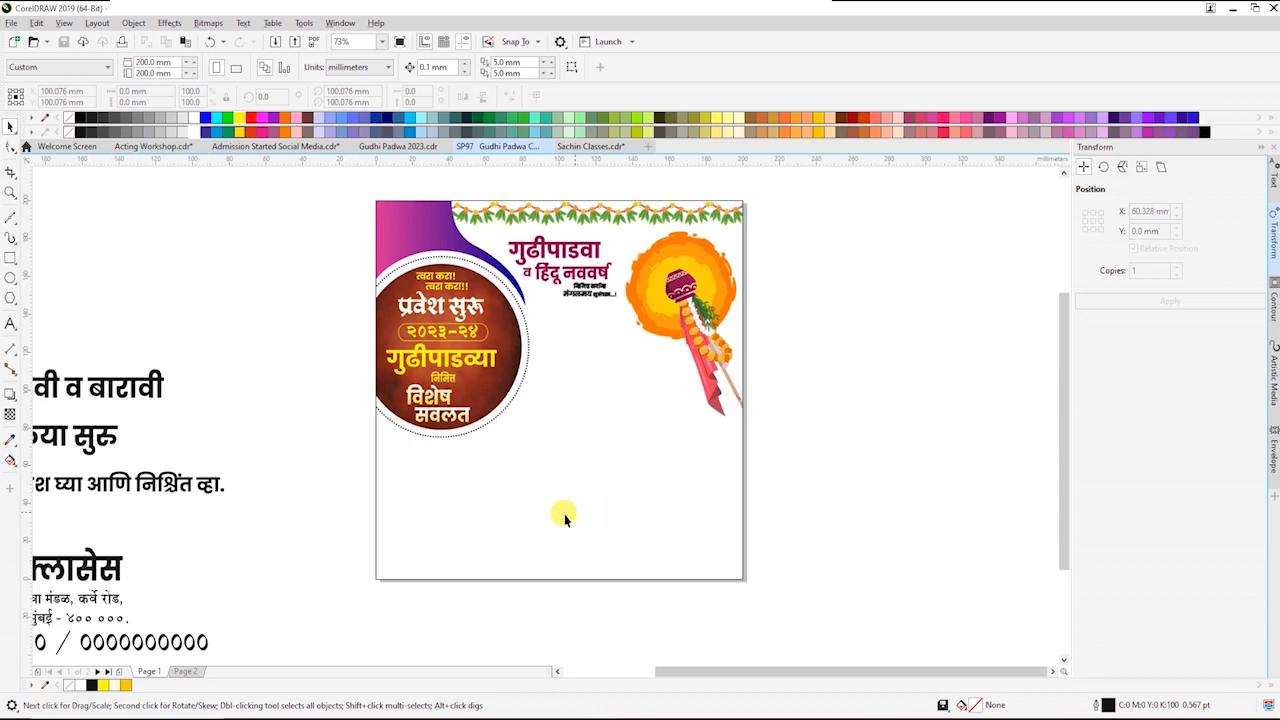
scroll(428, 514, down, 3)
key(F2)
drag(80, 334, 808, 566)
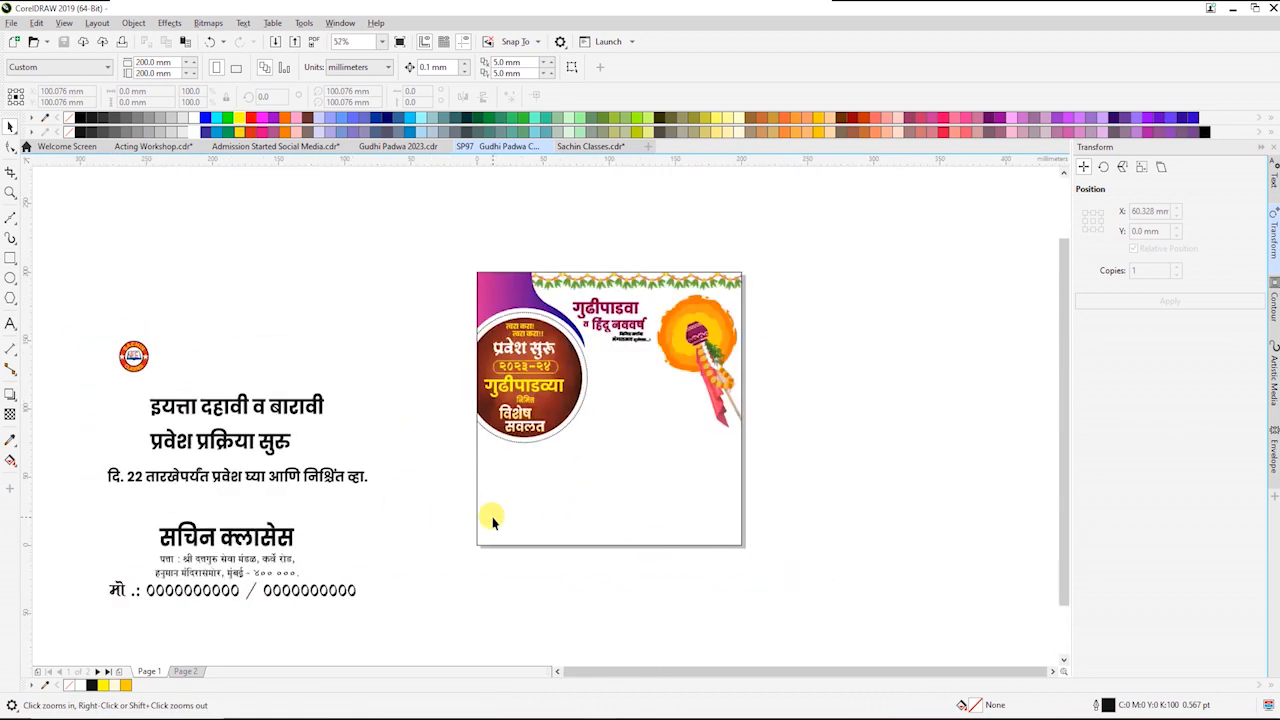
click(175, 395)
drag(209, 405, 639, 410)
key(F2)
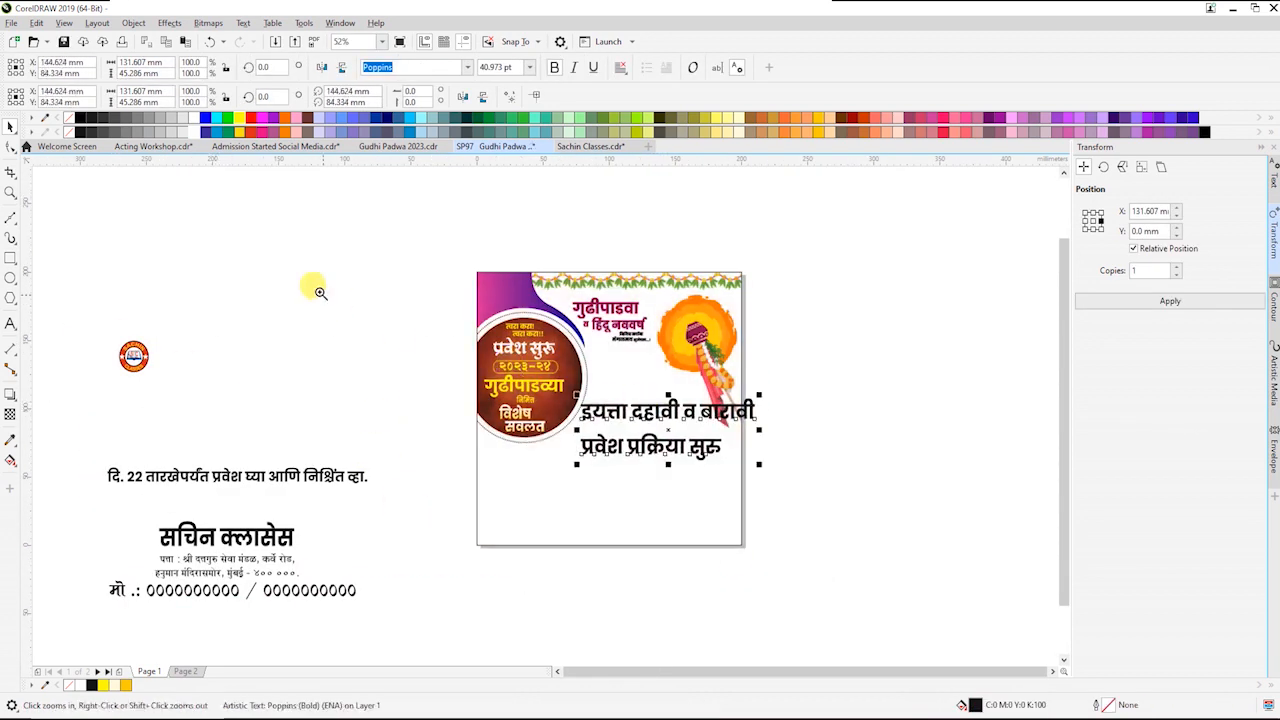
drag(317, 291, 861, 497)
Break the text into lines, move प्रवेश प्रक्रिया सुरु down the page and break इयत्ता दहावी व बारावी into separate words
double_click(629, 432)
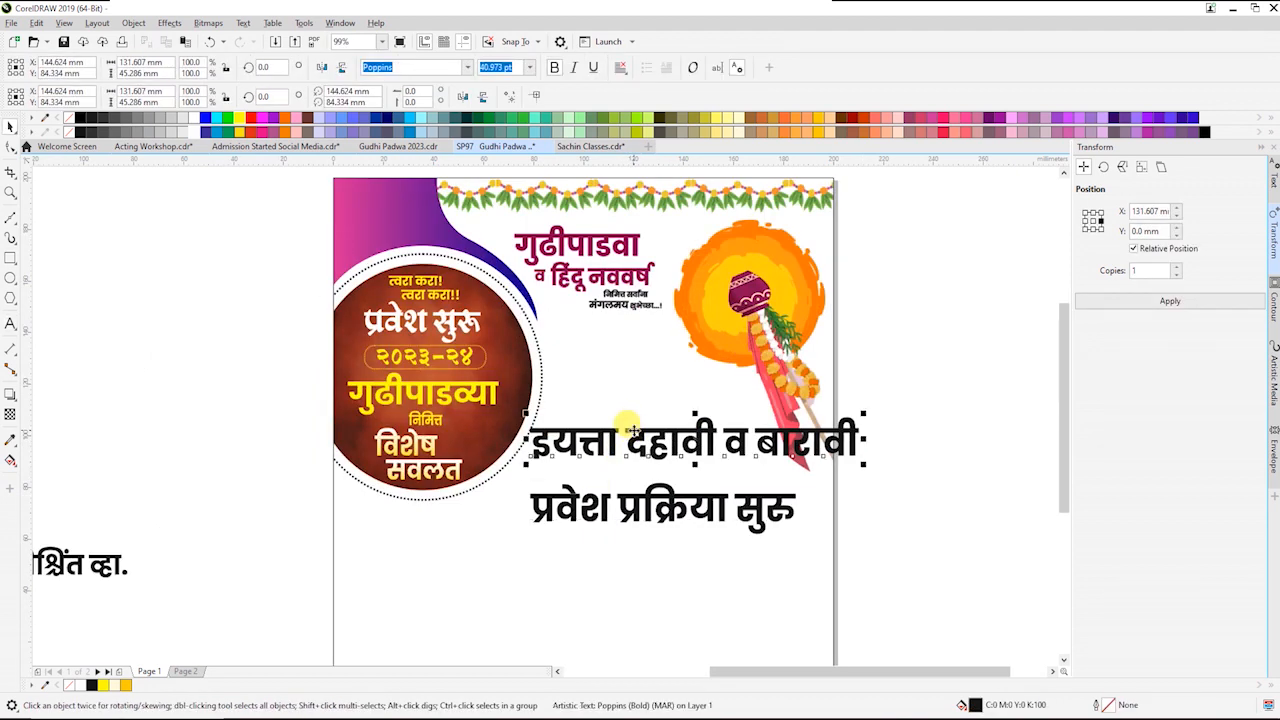
drag(676, 529, 686, 618)
double_click(630, 446)
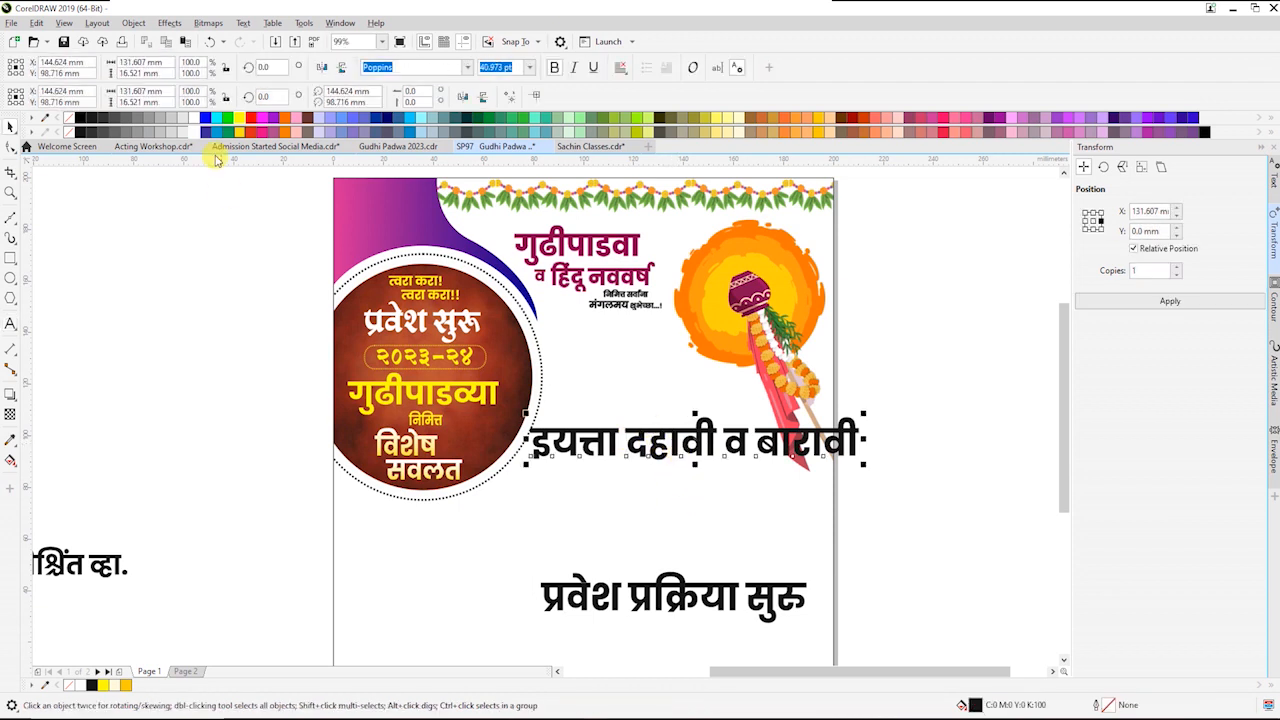
click(133, 22)
click(201, 342)
Stack दहावी and बारावी in two lines below इयत्ता and enlarge both words
drag(608, 436, 646, 381)
drag(668, 442, 595, 434)
drag(750, 435, 600, 442)
shift+click(600, 442)
drag(697, 486, 777, 527)
drag(655, 454, 660, 447)
click(645, 384)
drag(665, 366, 666, 381)
Fit इयत्ता and व around the large words and position the block, about 79.7 mm wide, below the festival title
click(626, 429)
shift+click(641, 477)
shift+click(597, 383)
drag(631, 428, 620, 388)
drag(733, 452, 713, 387)
drag(704, 401, 708, 409)
drag(850, 516, 514, 316)
drag(612, 393, 615, 392)
click(866, 492)
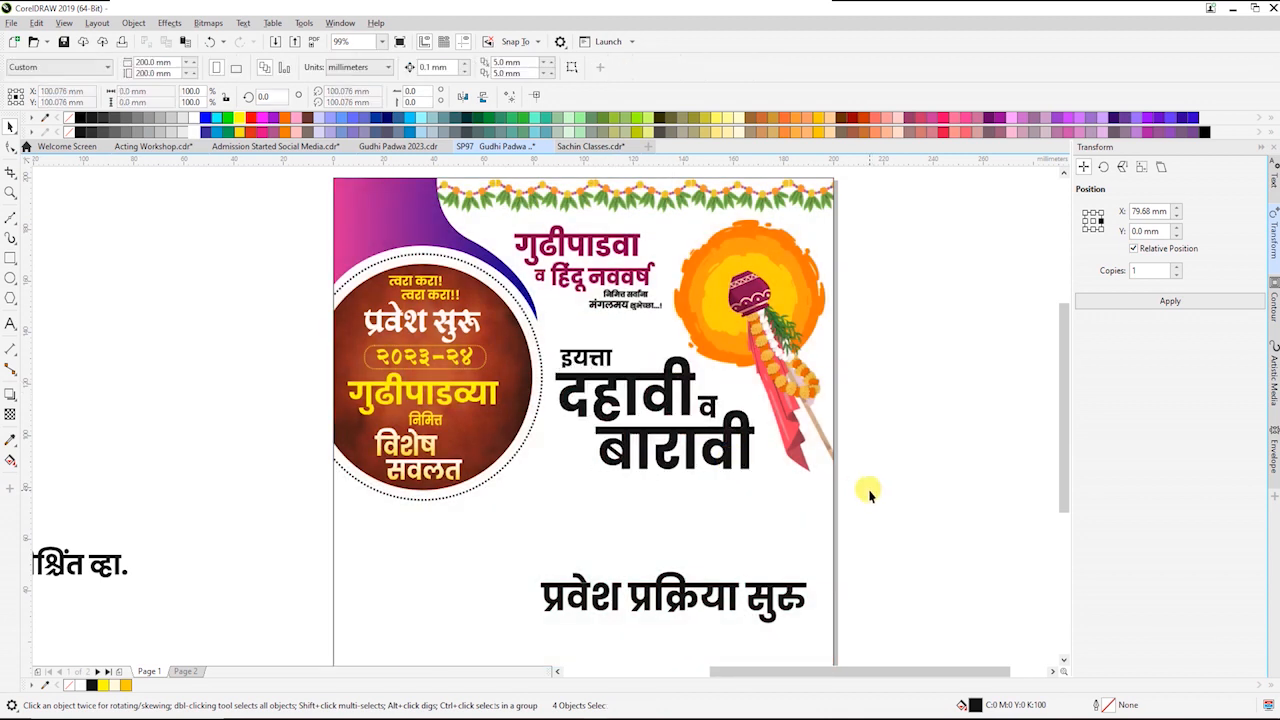
Fill दहावी and बारावी red, fill इयत्ता and व blue (#003399), and save the document
click(652, 400)
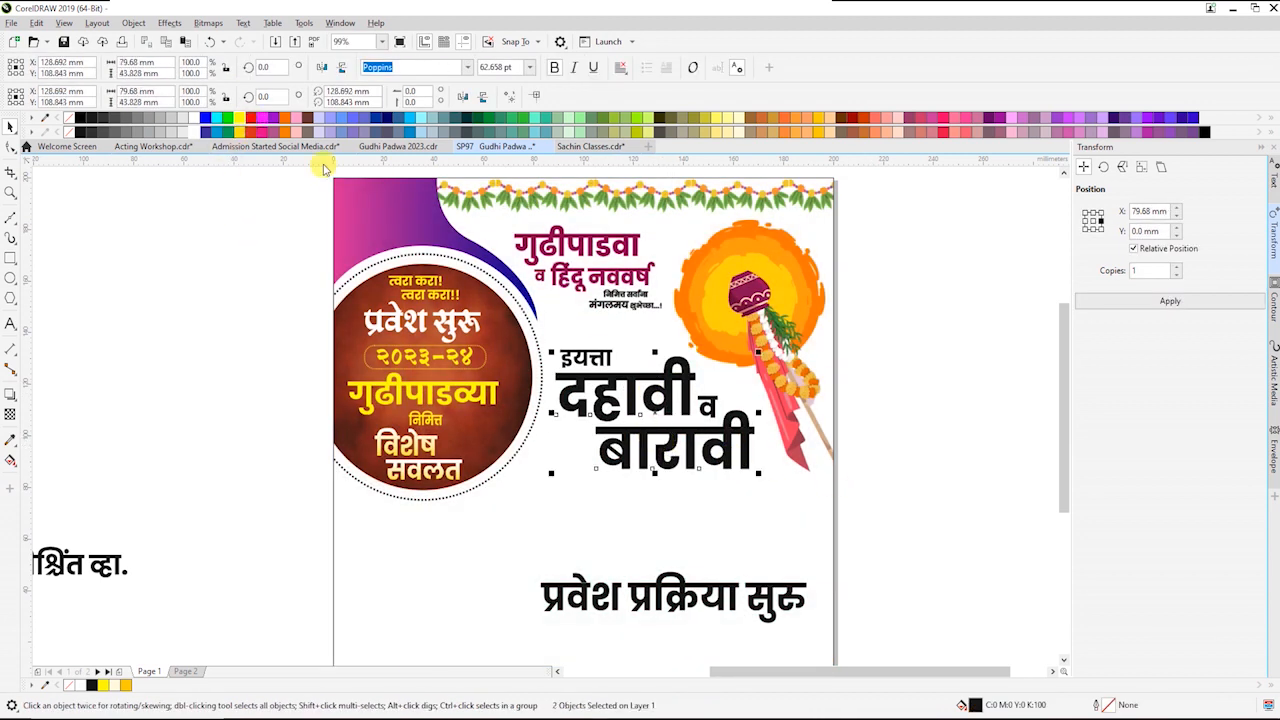
click(250, 118)
click(709, 408)
shift+click(602, 361)
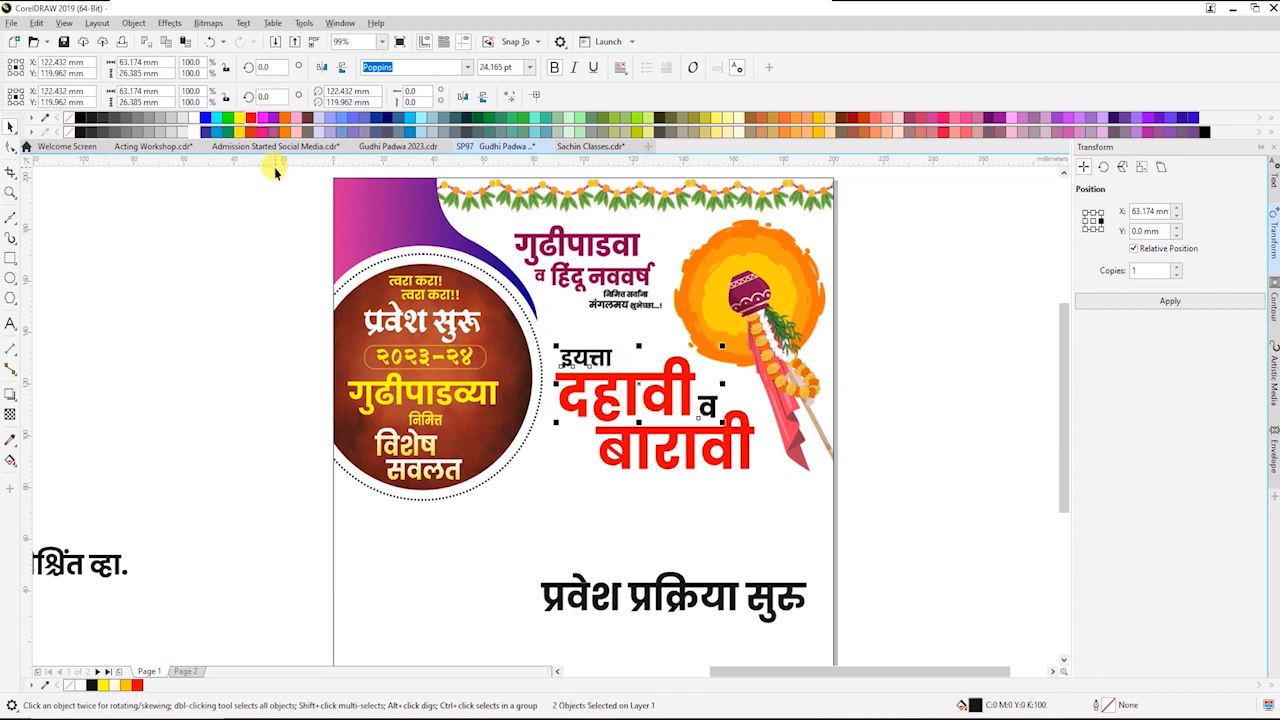
click(370, 120)
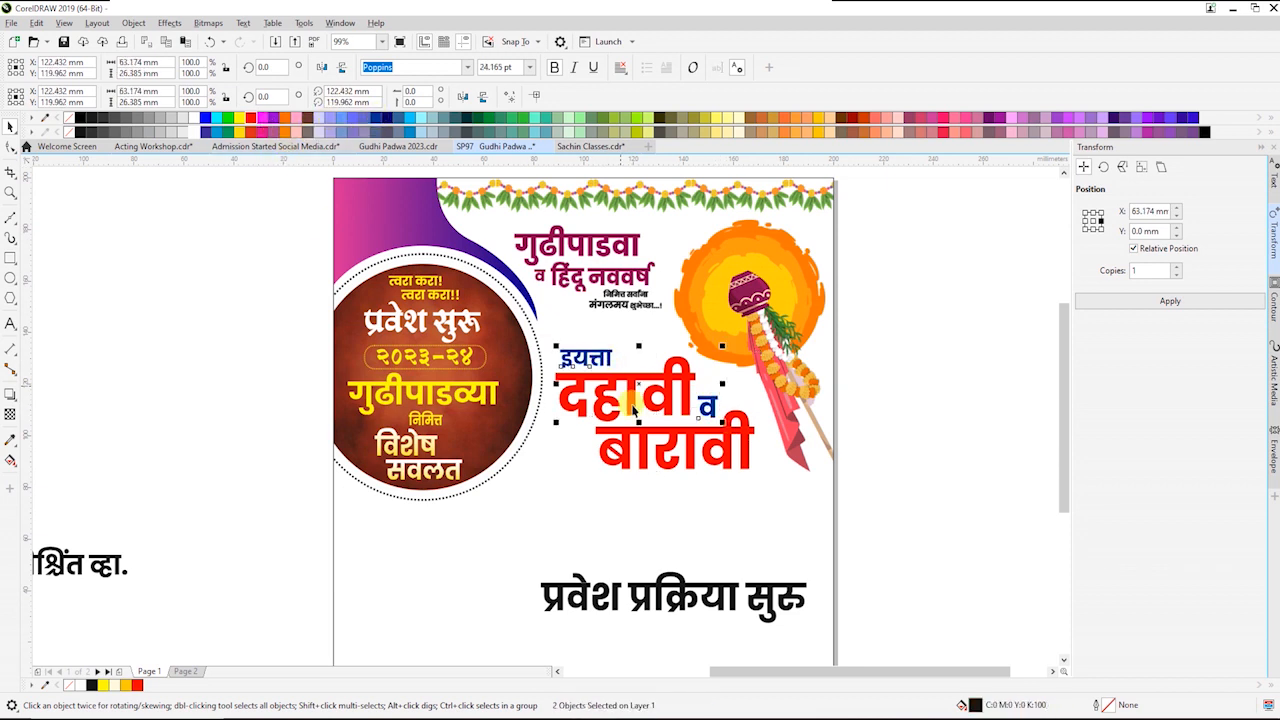
click(685, 499)
key(ctrl+s)
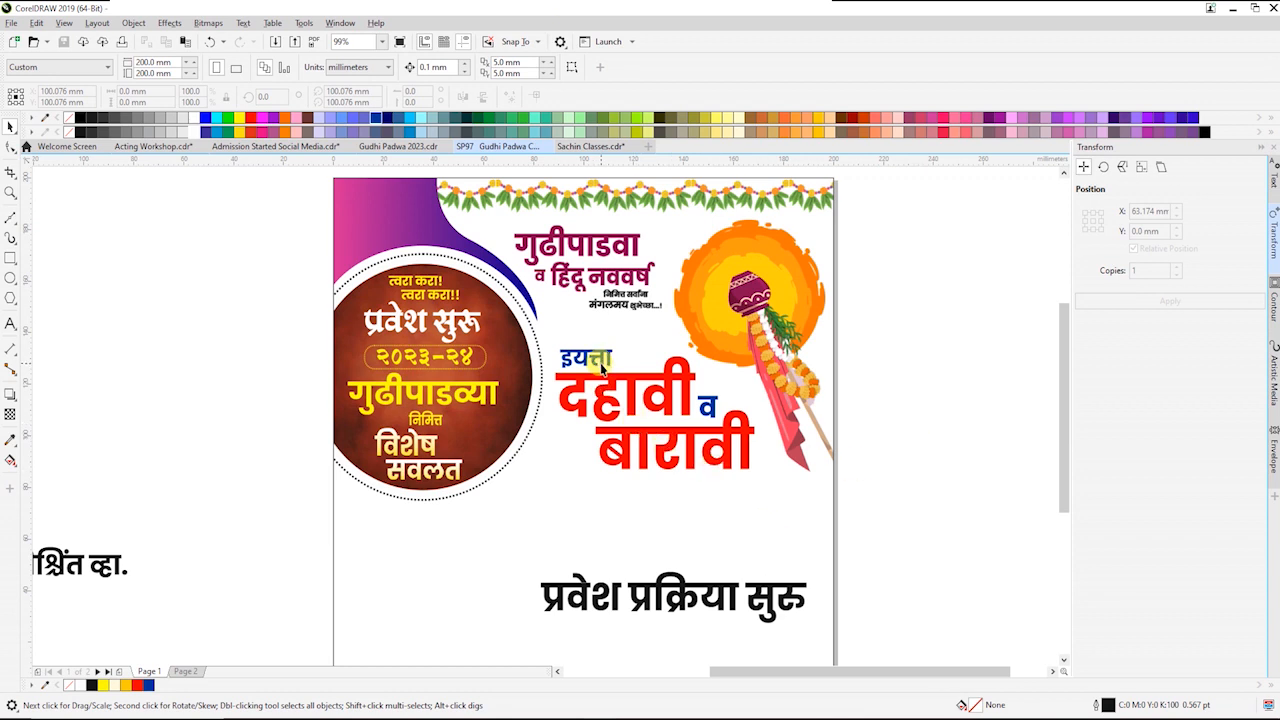
Place प्रवेश प्रक्रिया सुरु under बारावी and scale the whole text block down to about 92.2 mm wide
drag(670, 590, 693, 540)
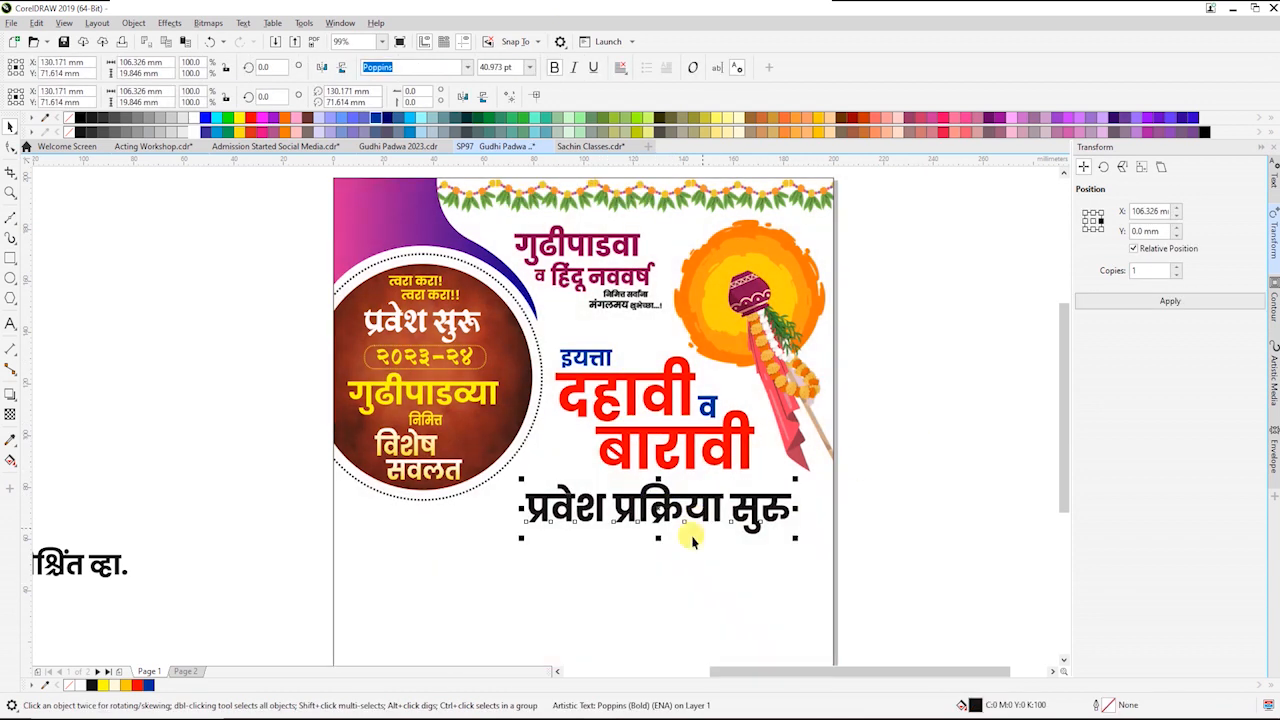
drag(872, 570, 466, 316)
drag(688, 459, 685, 450)
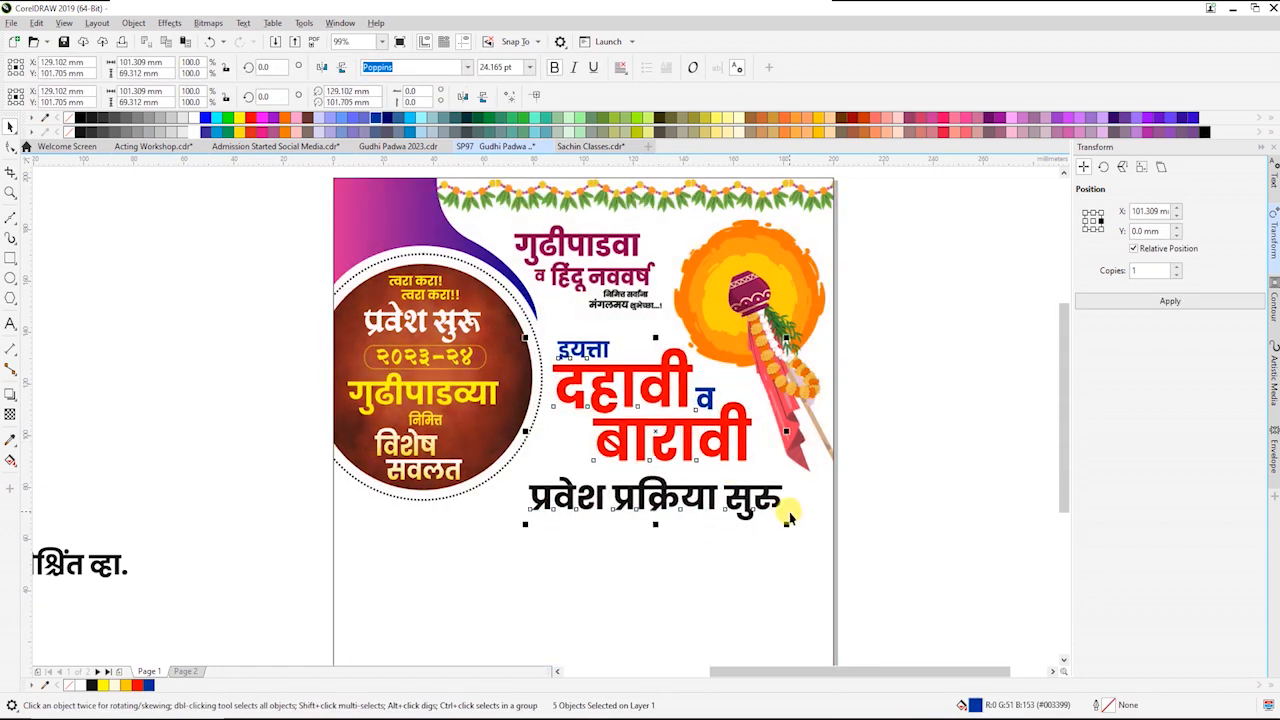
drag(789, 525, 779, 518)
drag(685, 439, 692, 441)
drag(786, 521, 758, 504)
drag(689, 484, 695, 478)
key(Escape)
Give प्रवेश प्रक्रिया सुरु a fountain fill using the orange-to-violet RGB1 preset
click(746, 492)
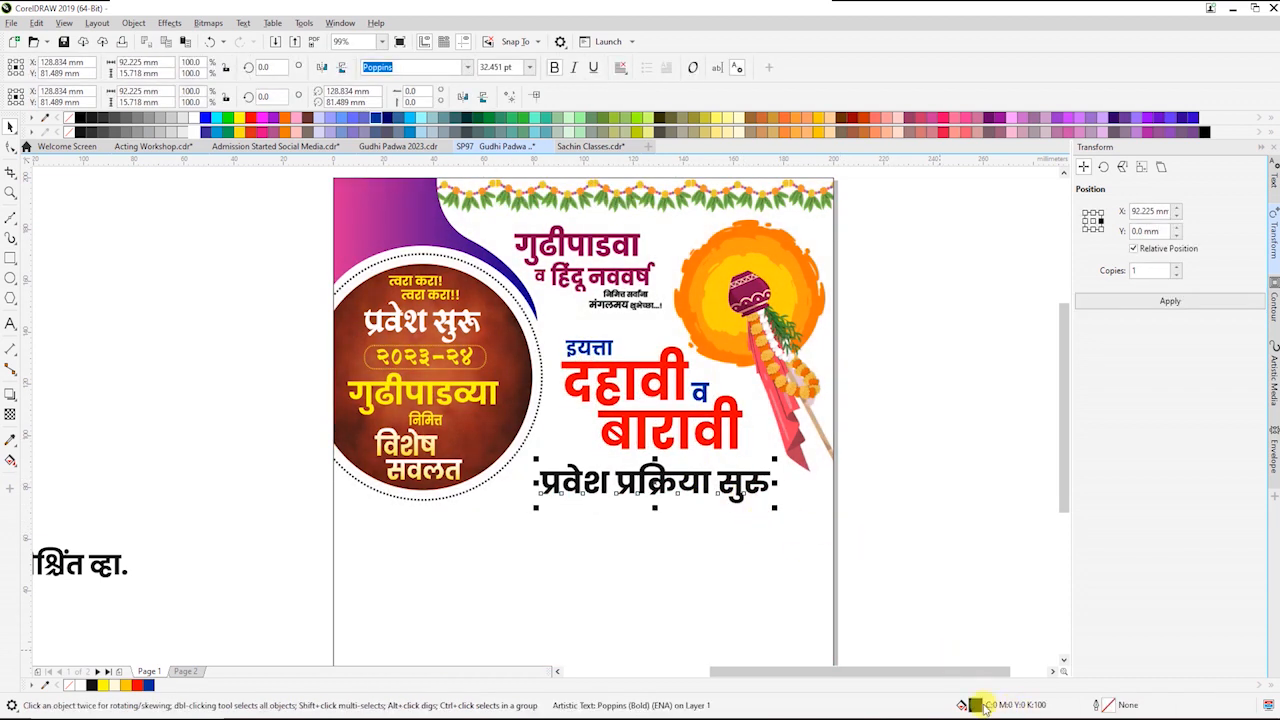
double_click(976, 705)
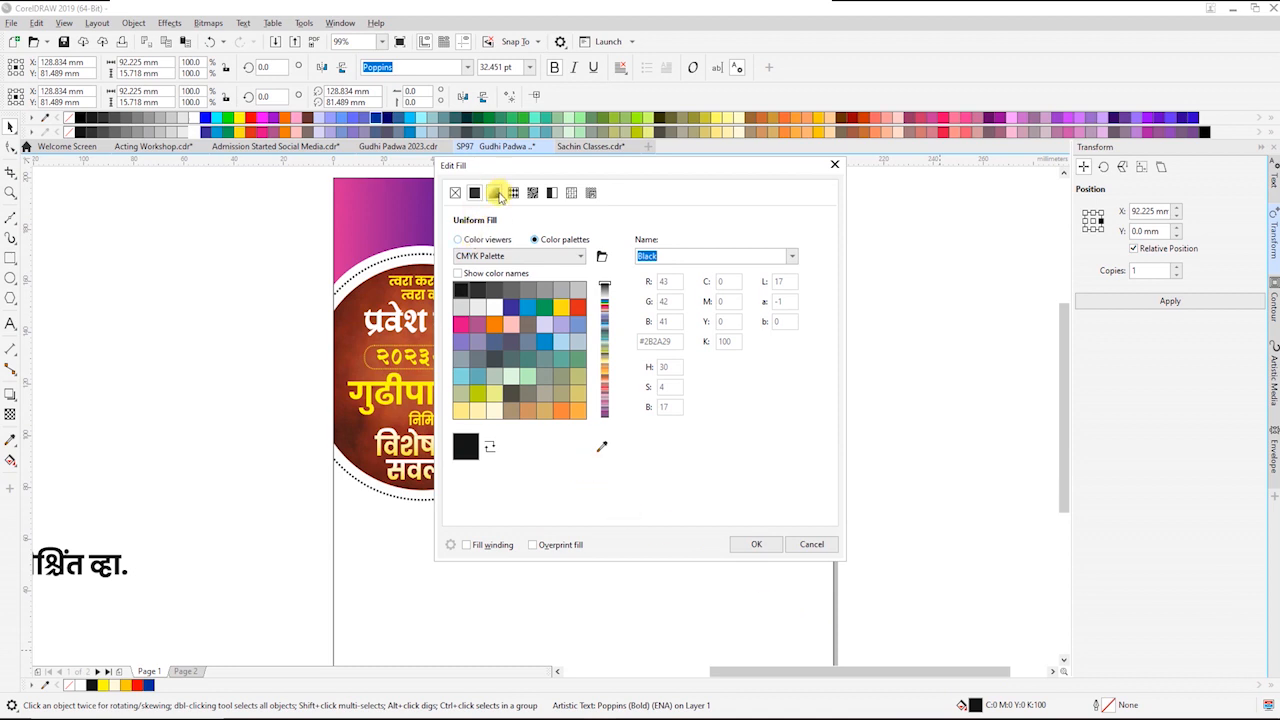
click(494, 193)
drag(604, 176, 885, 162)
click(764, 240)
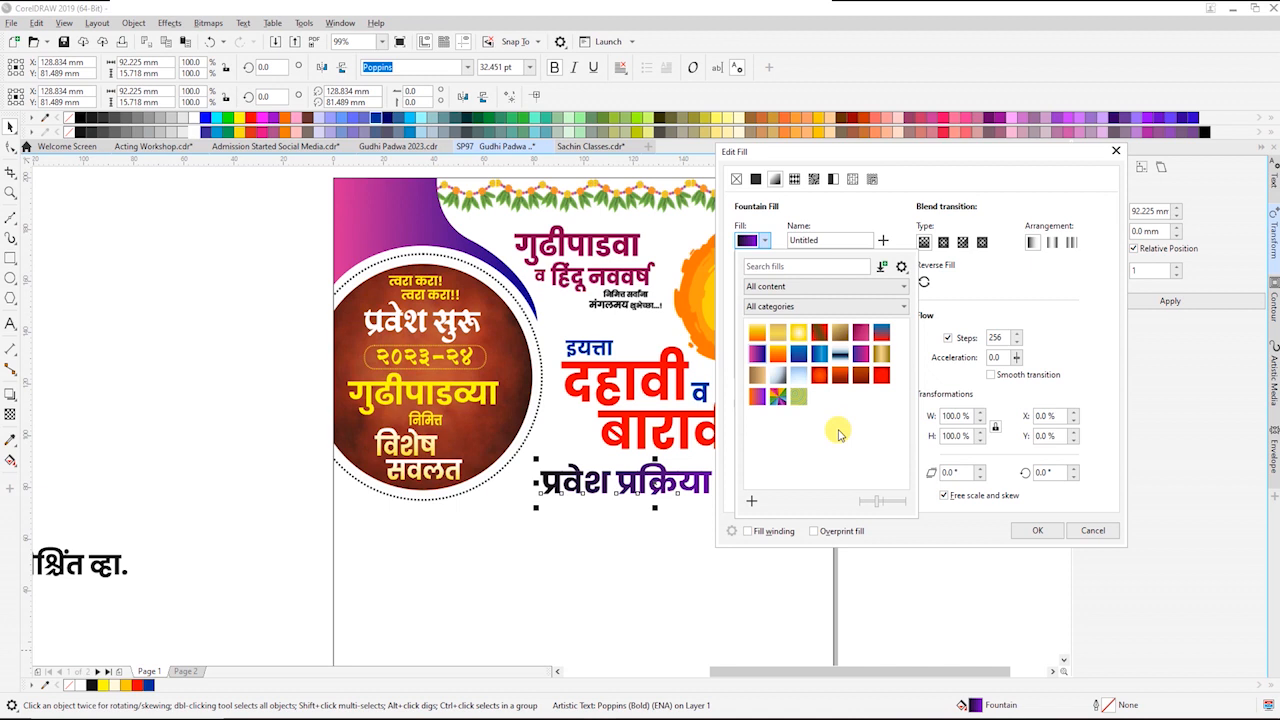
click(757, 397)
drag(858, 152, 951, 150)
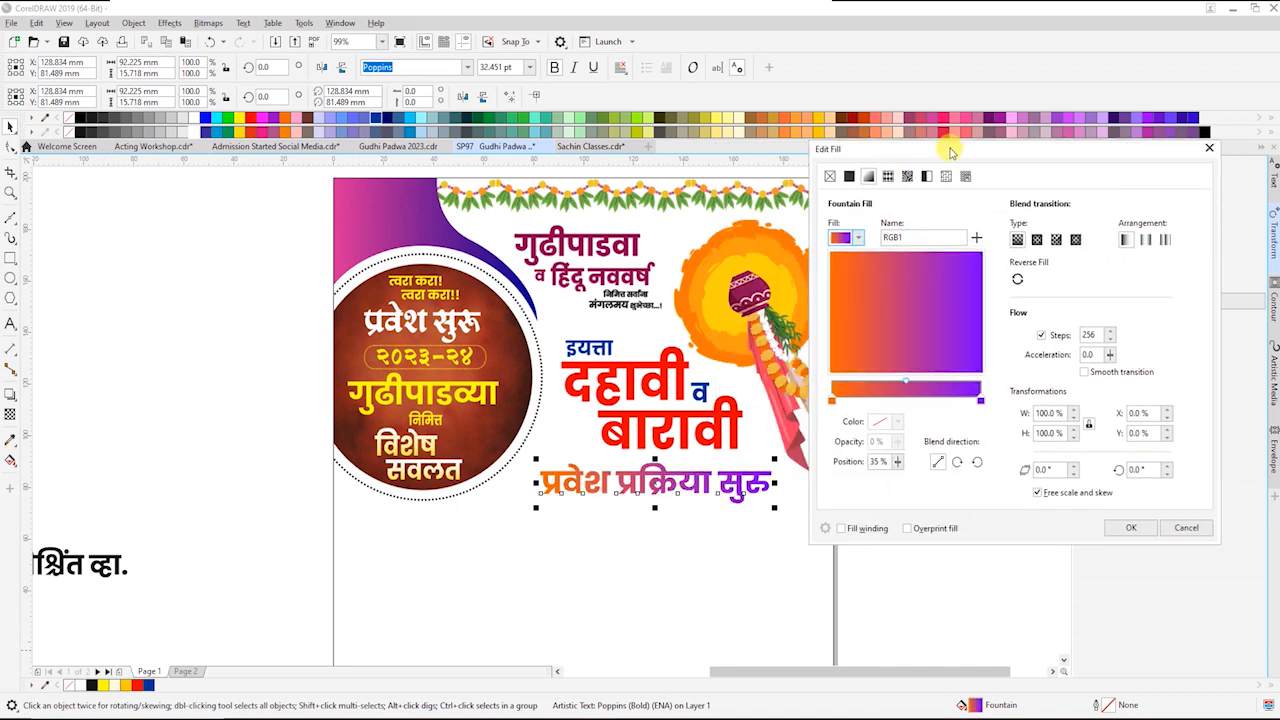
Change the start colour of the gradient from orange to a deep red, about #C70000
click(831, 399)
click(895, 422)
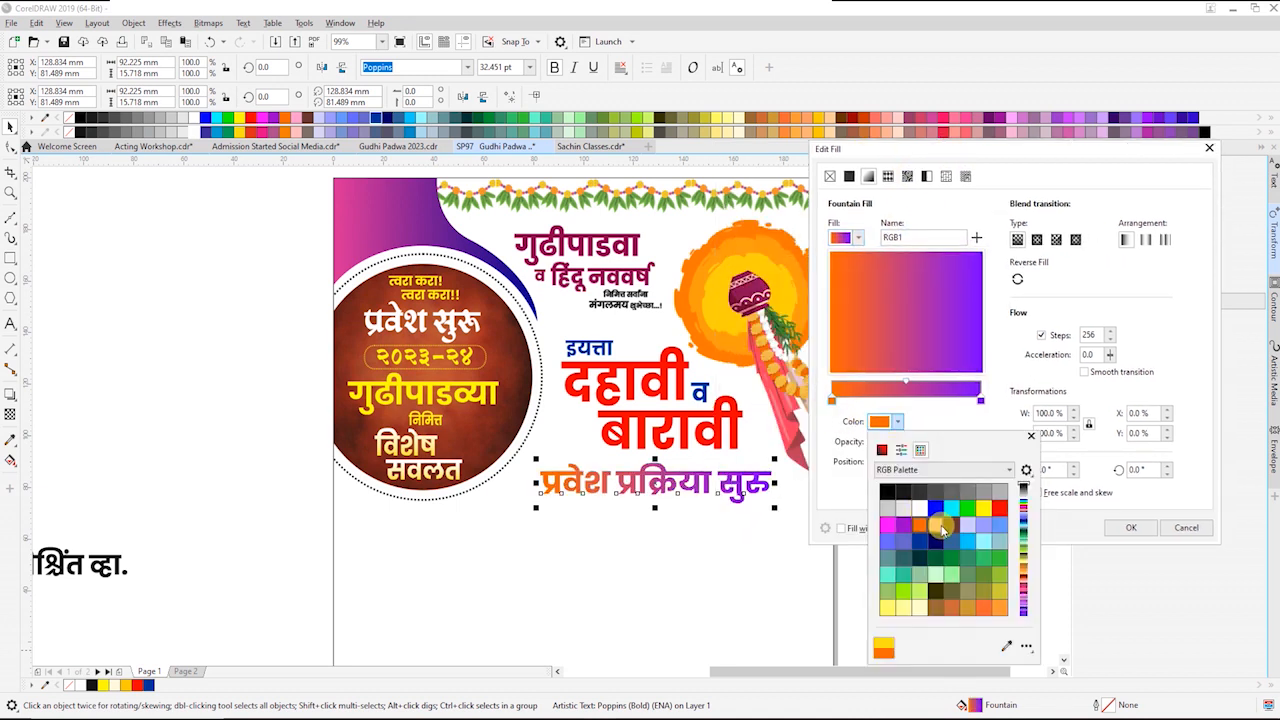
click(900, 450)
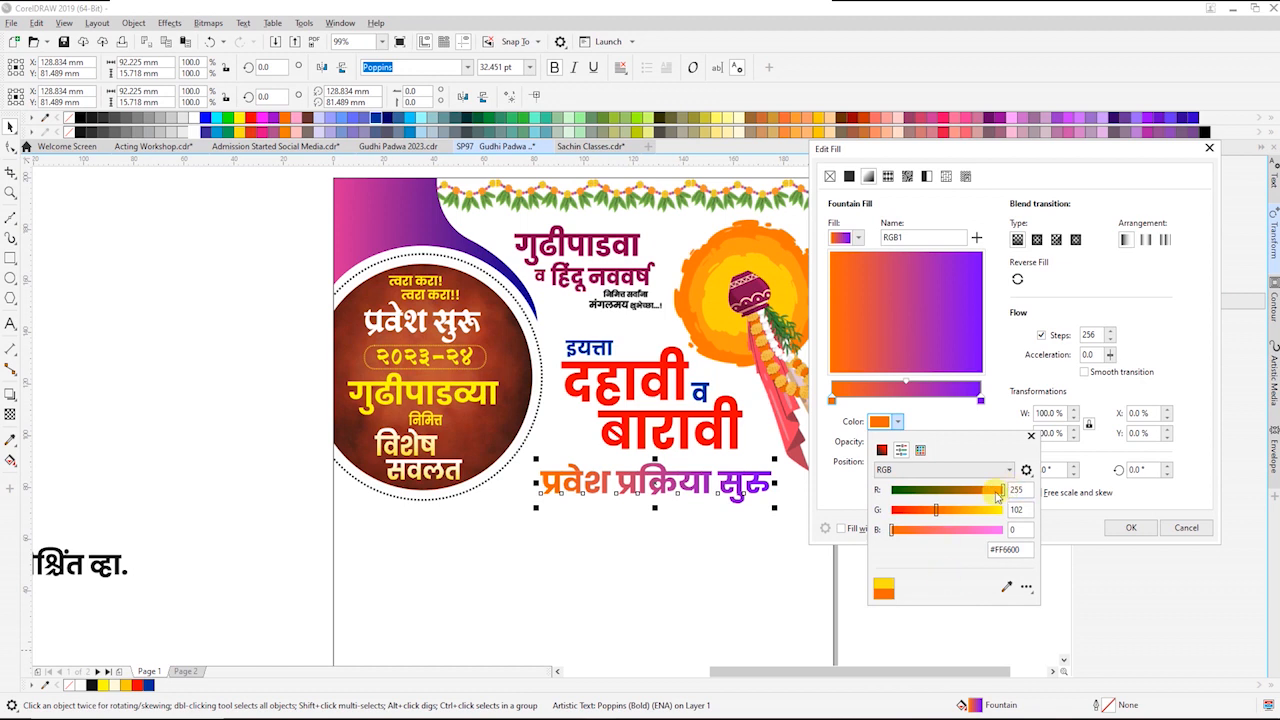
drag(930, 515, 915, 511)
drag(1002, 490, 975, 493)
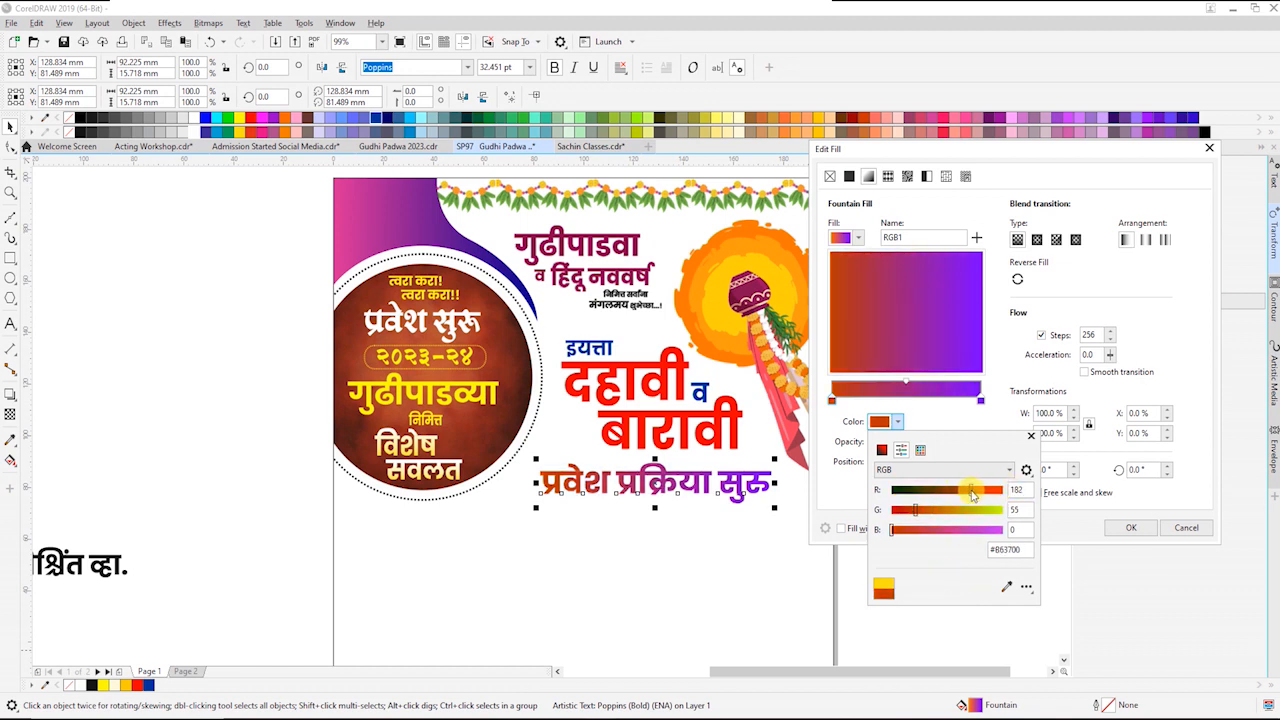
drag(911, 515, 891, 512)
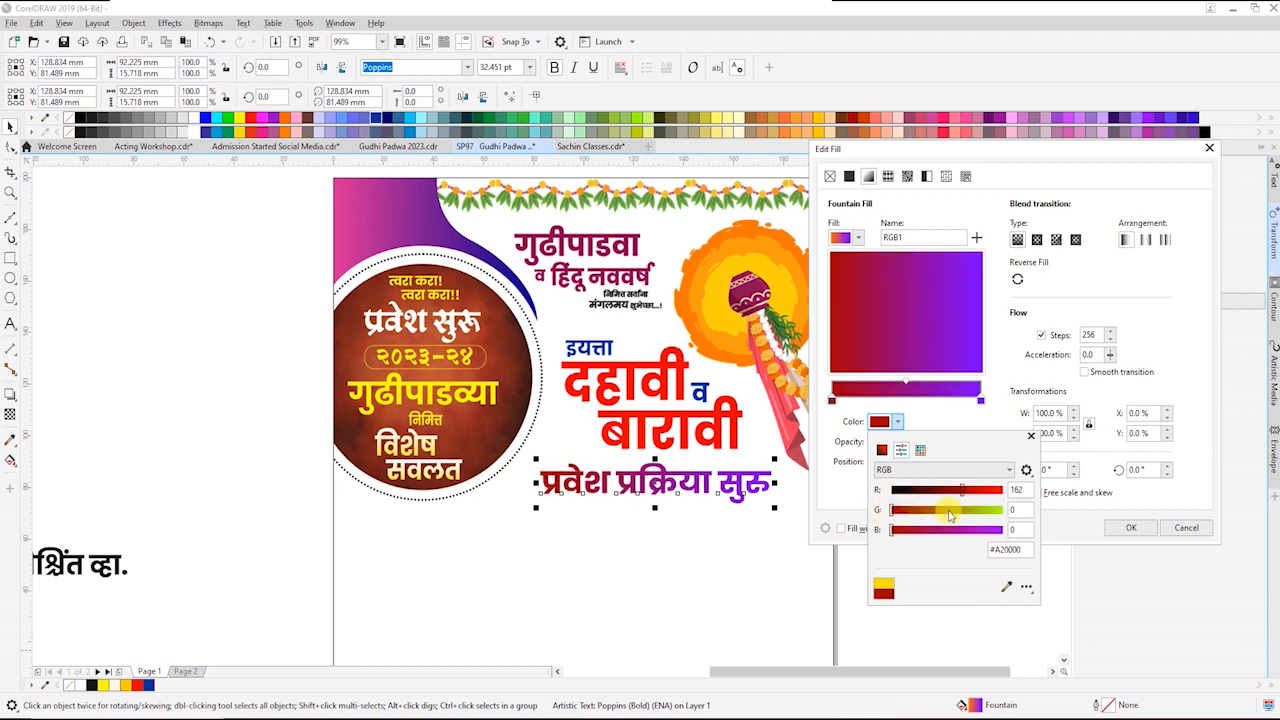
drag(977, 492, 979, 499)
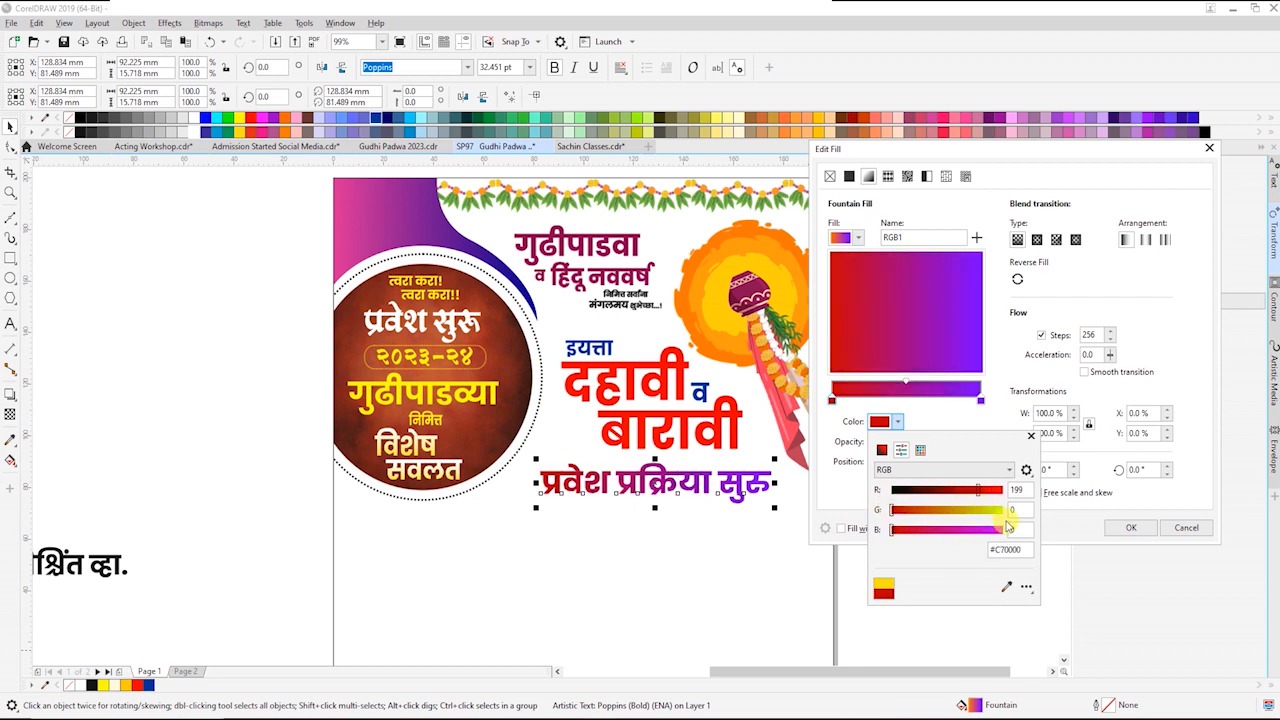
Deepen the gradient's end colour to a darker violet with green 0 and blue 205, and apply the fill
click(982, 403)
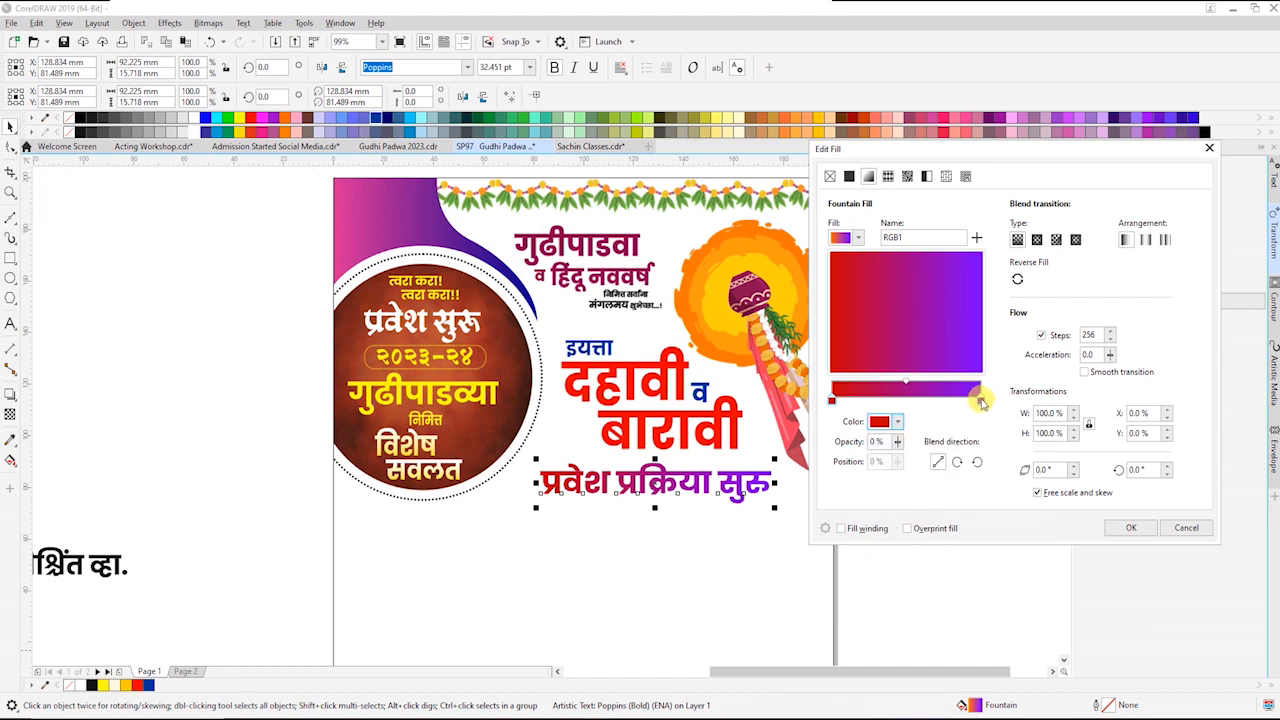
click(898, 422)
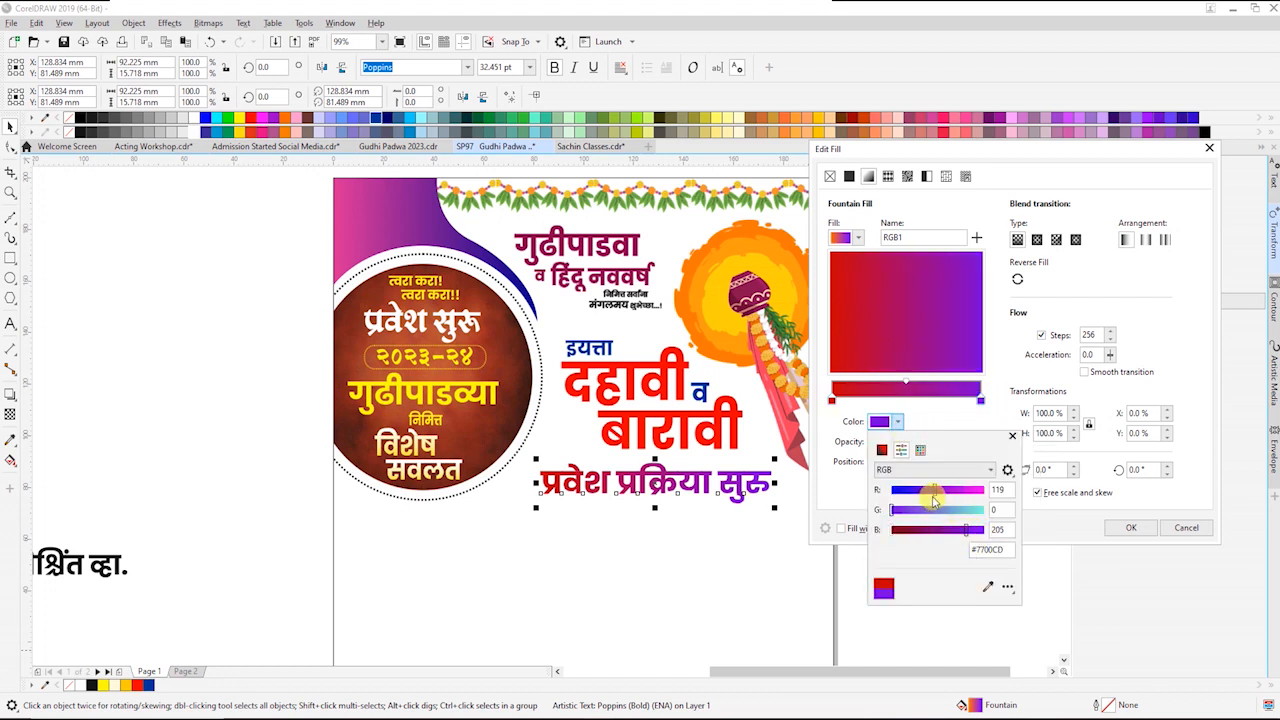
drag(927, 495, 919, 495)
click(1130, 530)
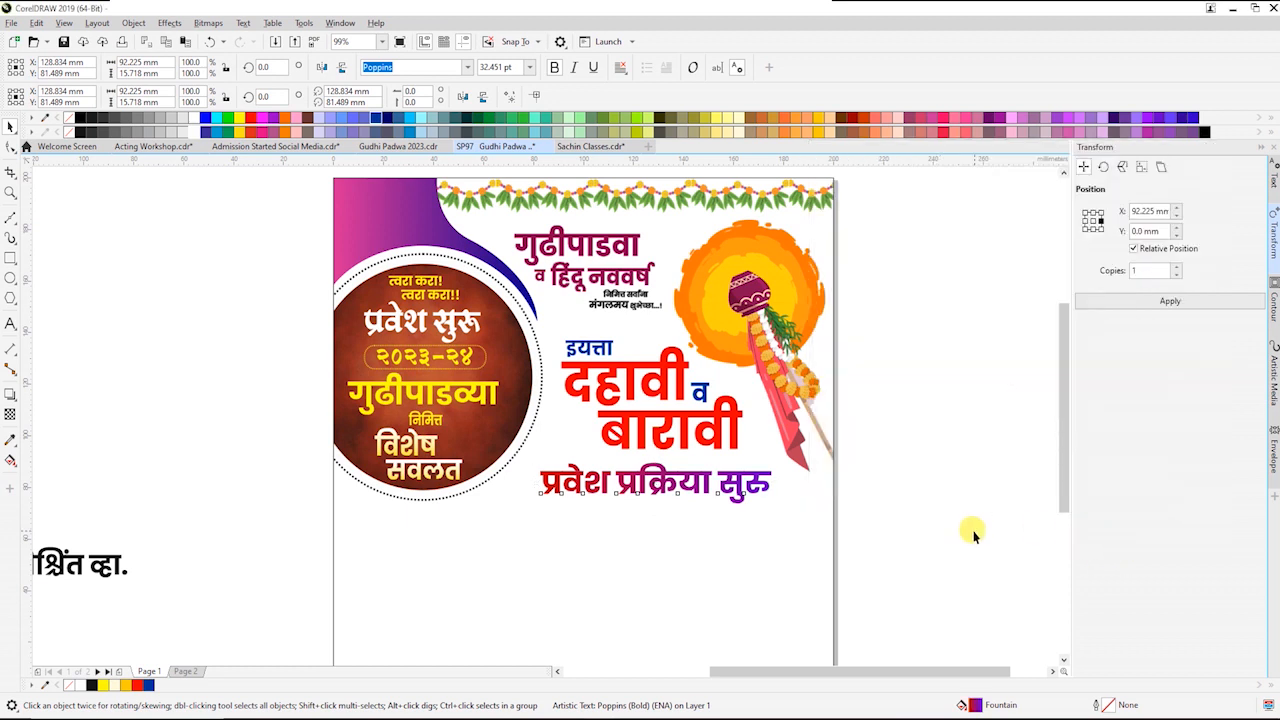
Move the दि. 22 तारखेपर्यंत line below the admission text, size it about 176.7 mm wide and centre it on the page
click(893, 527)
scroll(890, 527, down, 2)
key(F2)
drag(486, 393, 926, 578)
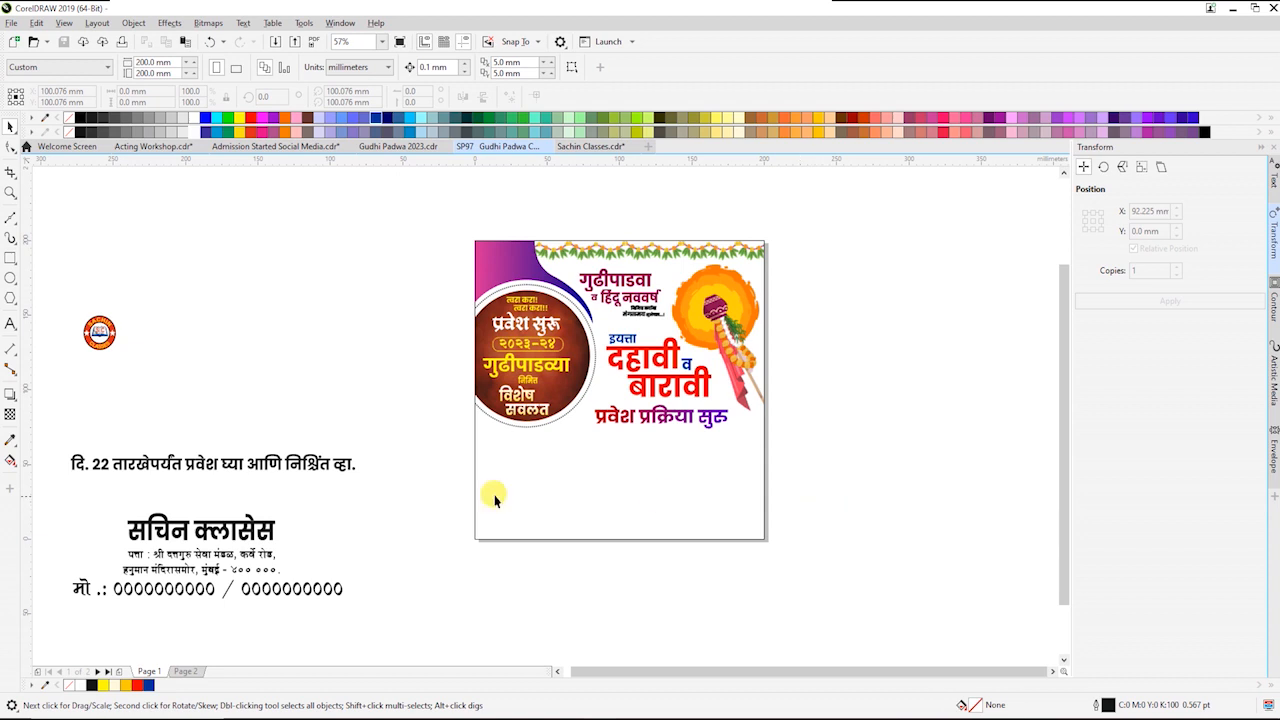
drag(265, 468, 676, 454)
drag(770, 463, 760, 466)
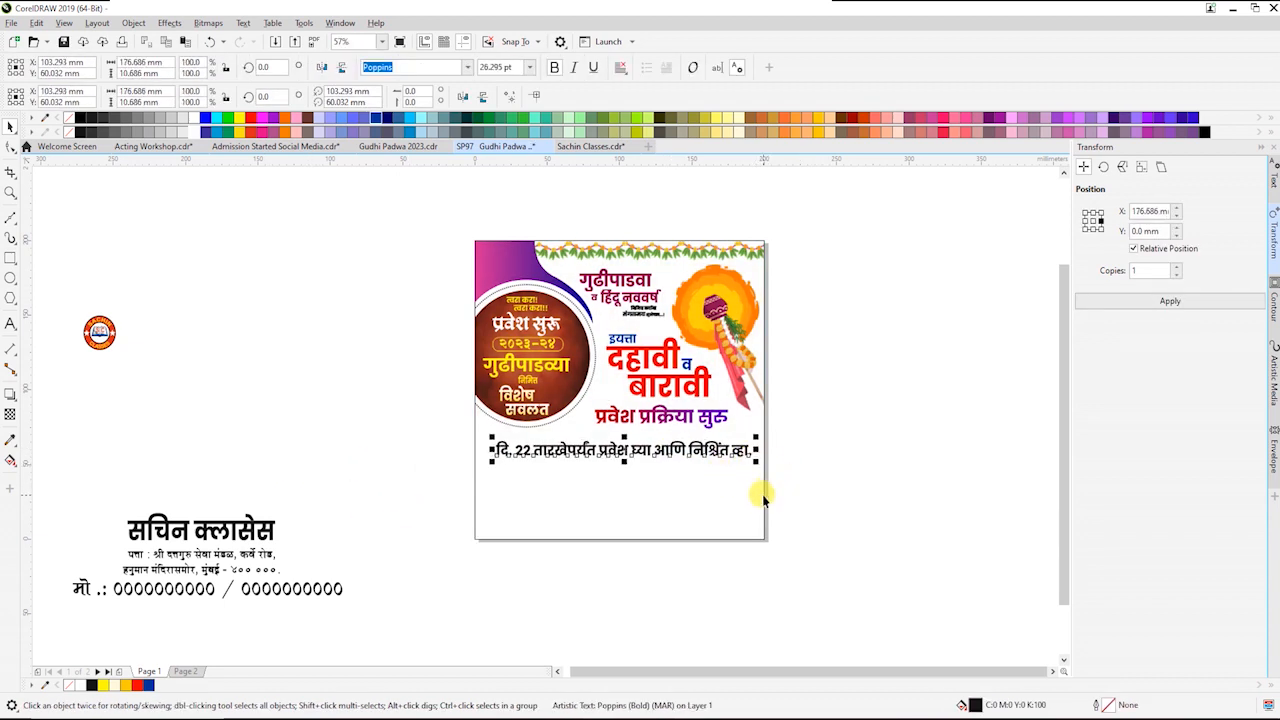
shift+click(764, 492)
click(790, 500)
Frame the दि. 22 तारखेपर्यंत line with a centred rectangle of about 188 × 17.2 mm and convert it to curves
scroll(790, 500, up, 2)
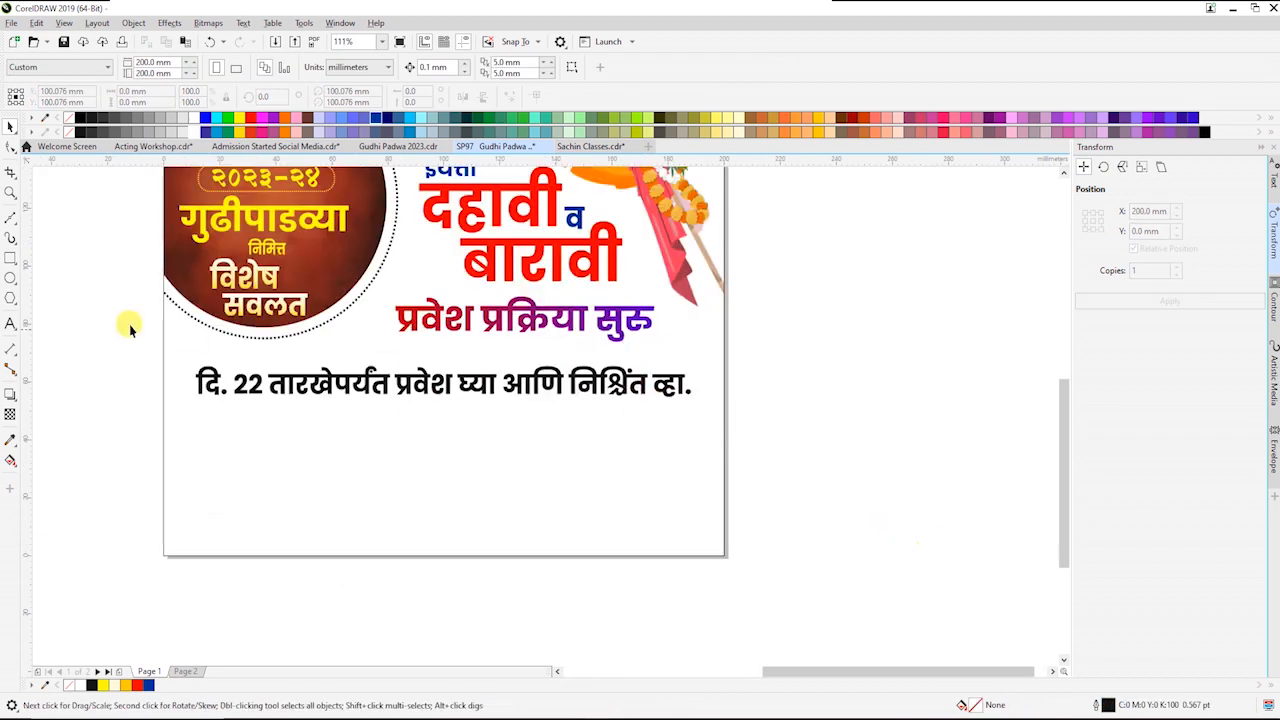
click(11, 259)
drag(174, 350, 703, 410)
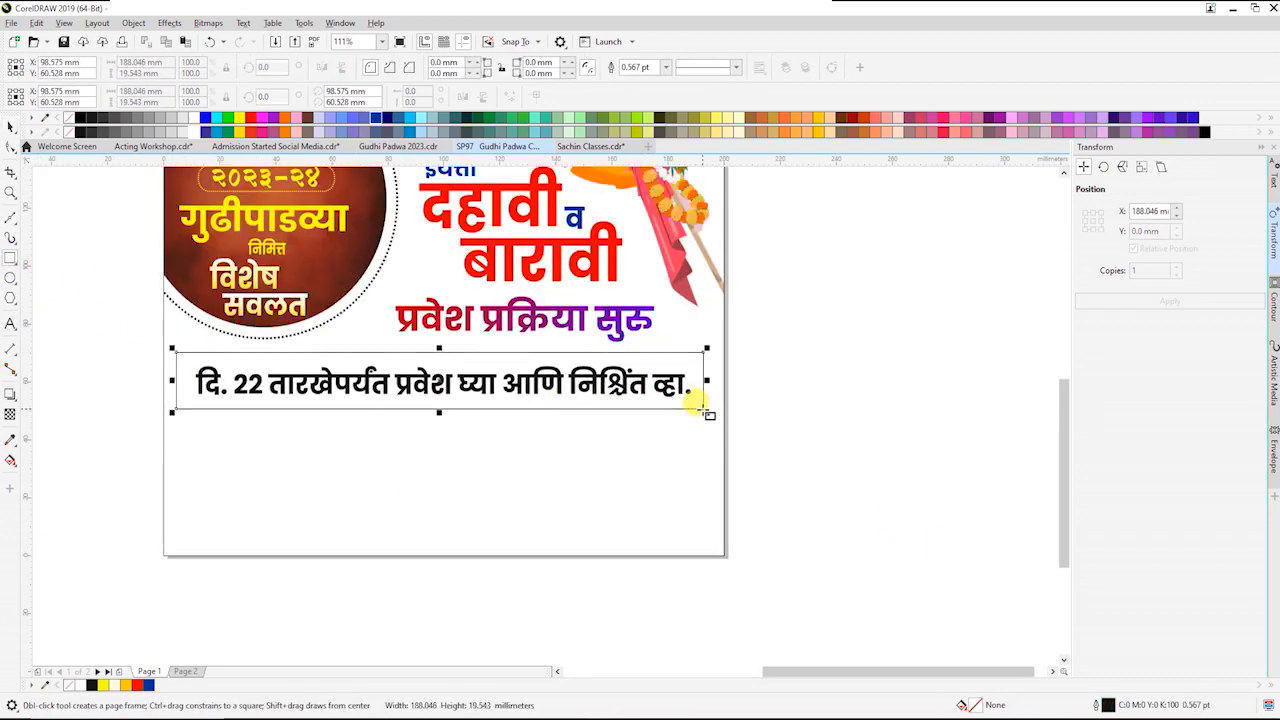
key(space)
shift+click(200, 380)
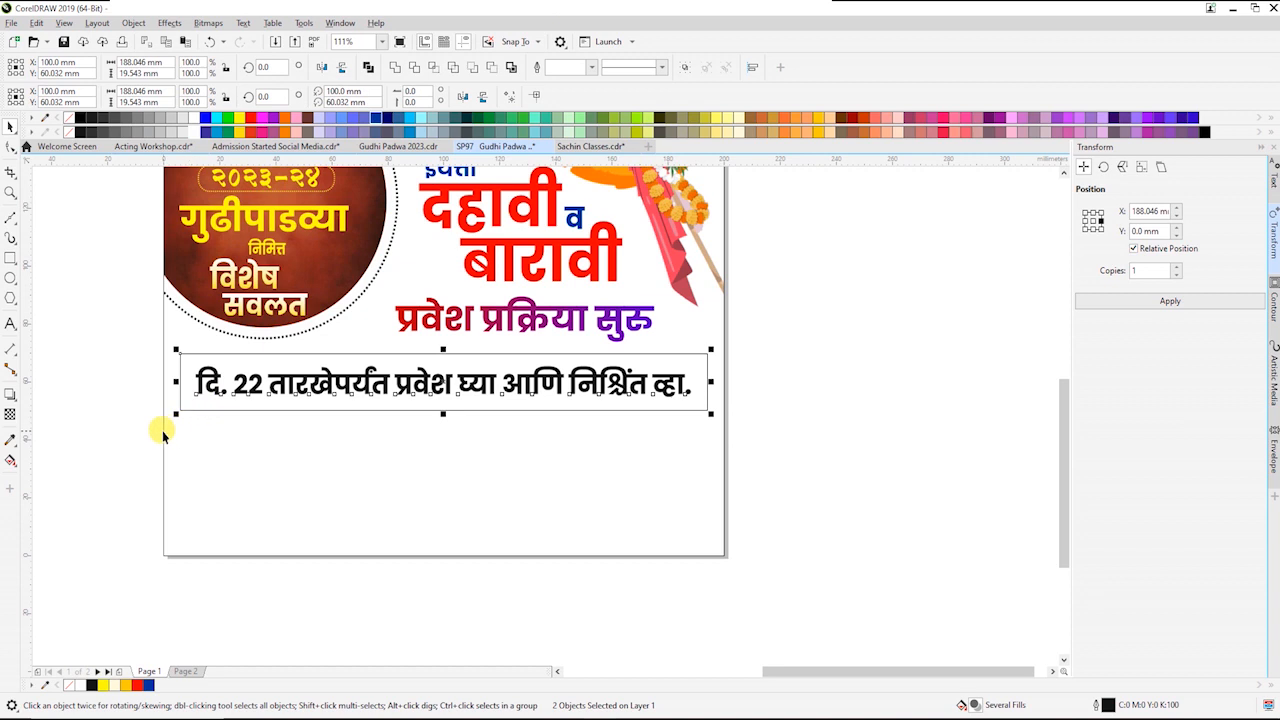
click(126, 434)
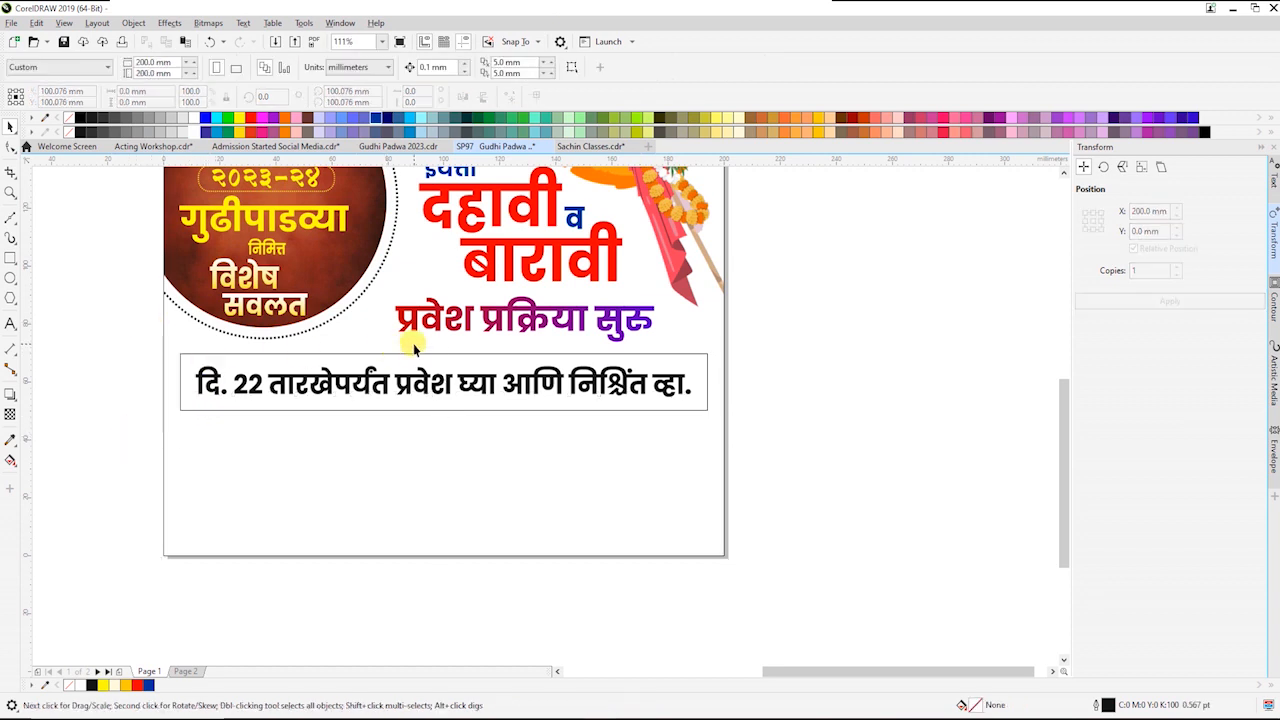
click(437, 358)
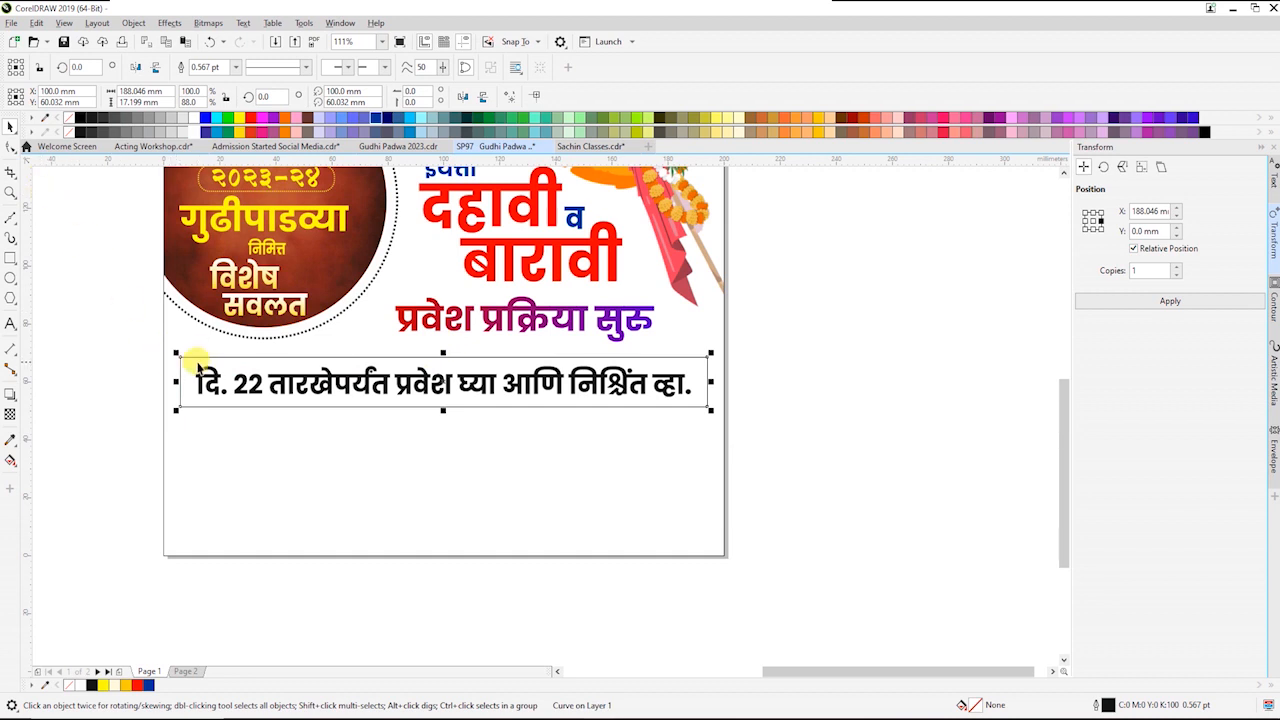
click(777, 366)
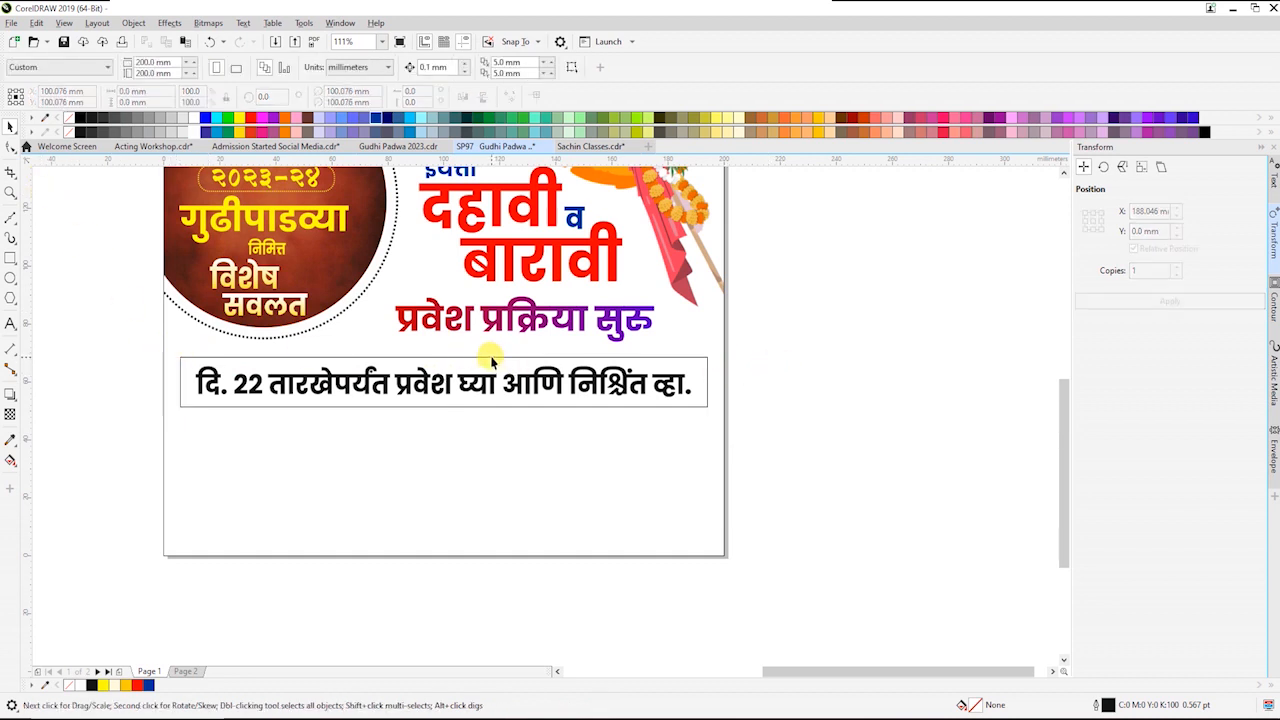
Slant the frame's ends into a parallelogram about 190.2 mm wide and centre it with the text
click(491, 359)
key(F10)
drag(157, 350, 712, 360)
key(space)
shift+click(404, 386)
key(c)
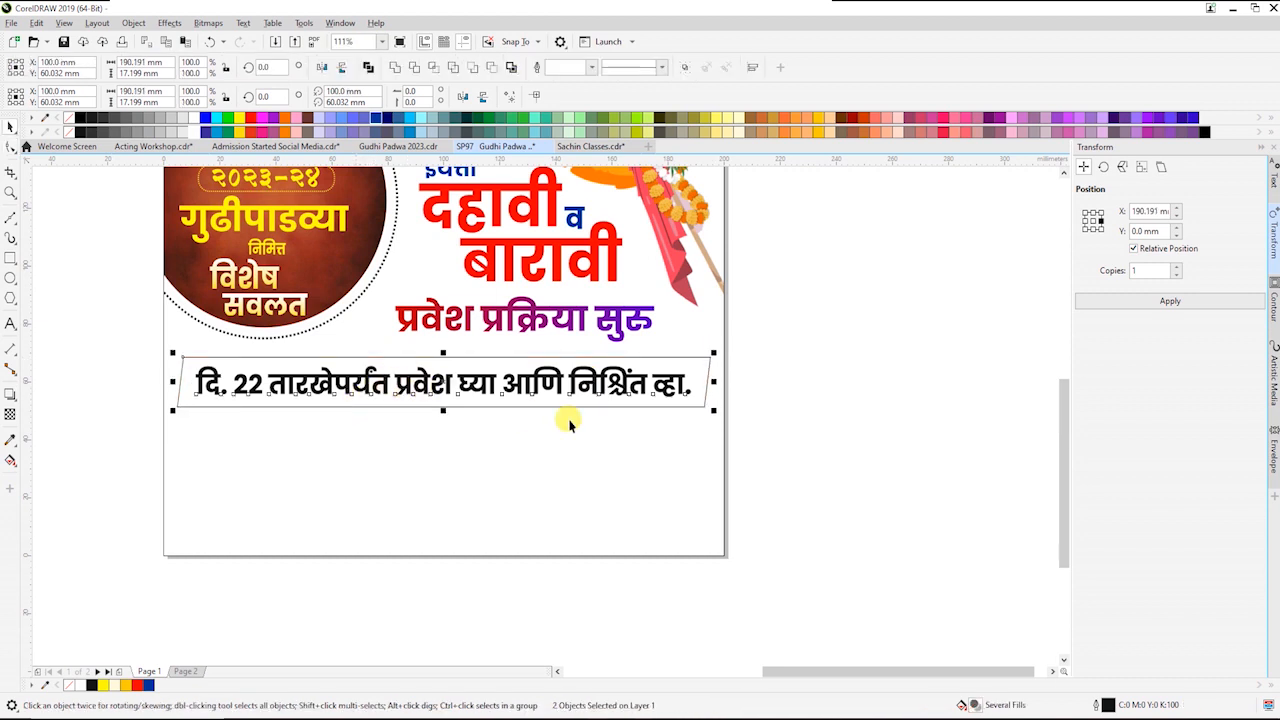
Scale the slanted frame and its text down together to about 181.4 mm wide
click(709, 461)
drag(173, 350, 706, 419)
click(749, 423)
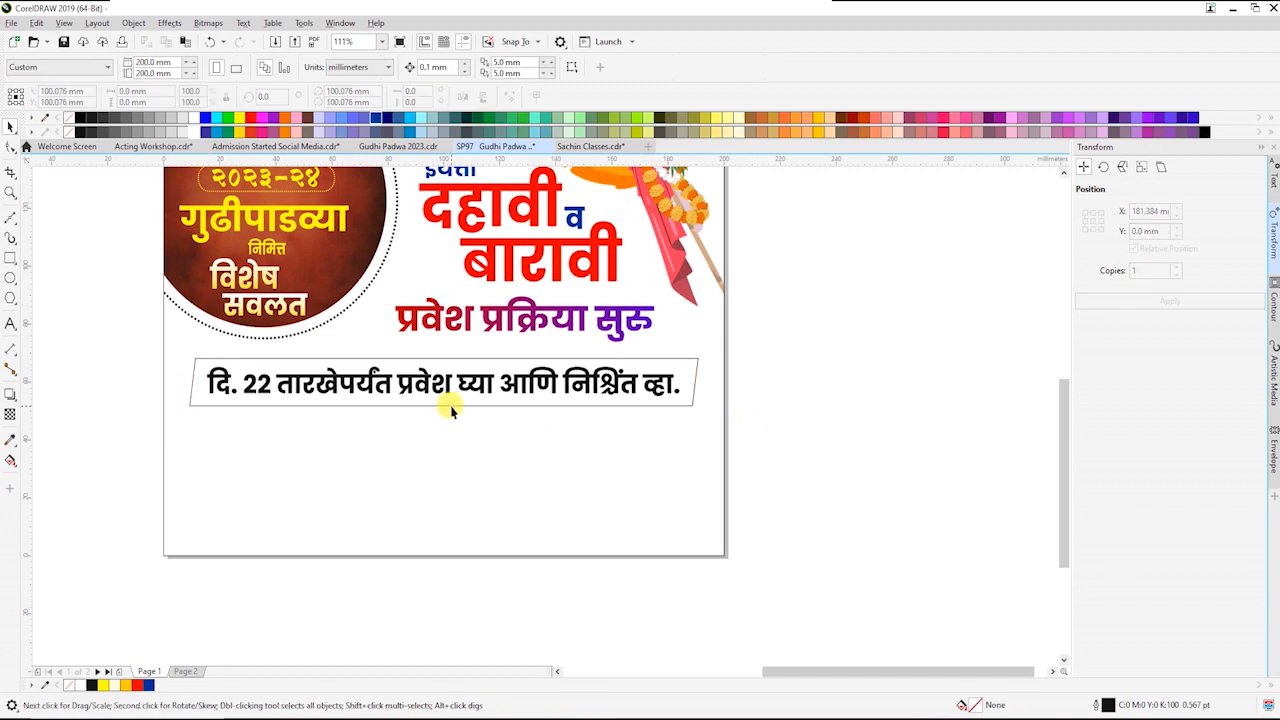
Fill the slanted frame around the दि. 22 तारखेपर्यंत line with a fountain fill using the Blue preset
click(451, 408)
double_click(977, 705)
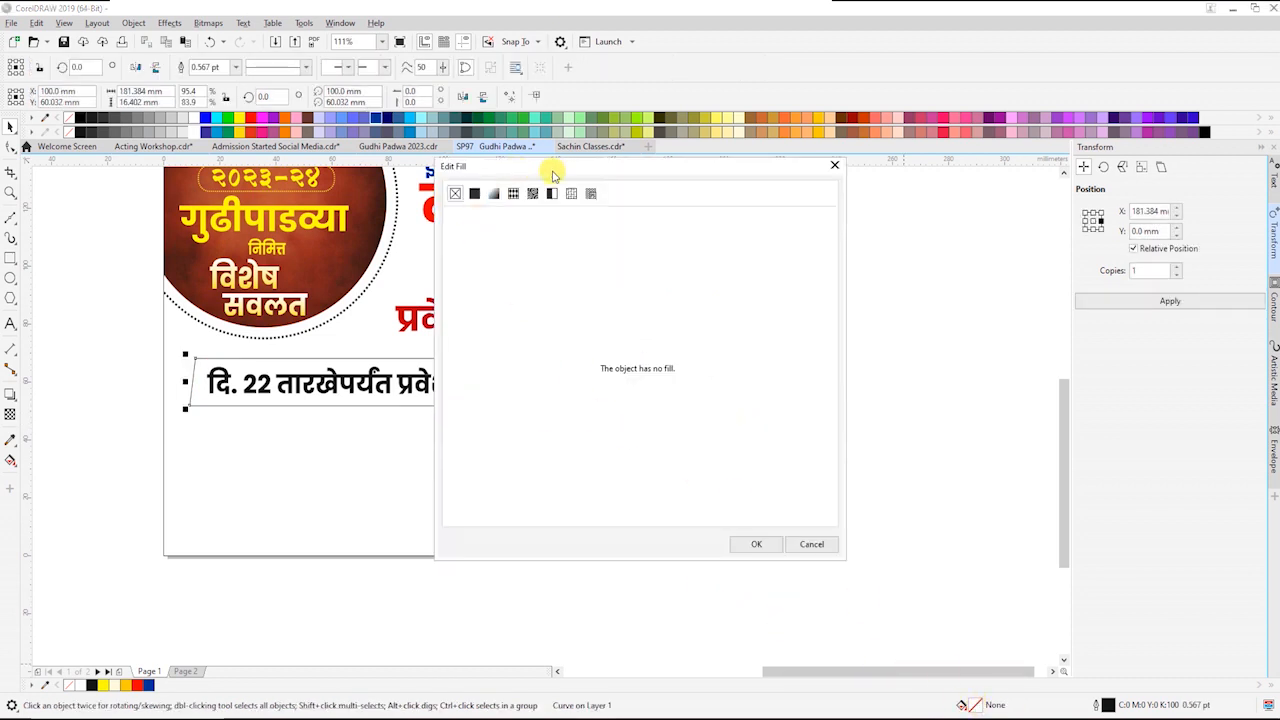
drag(553, 176, 755, 183)
click(677, 199)
click(695, 199)
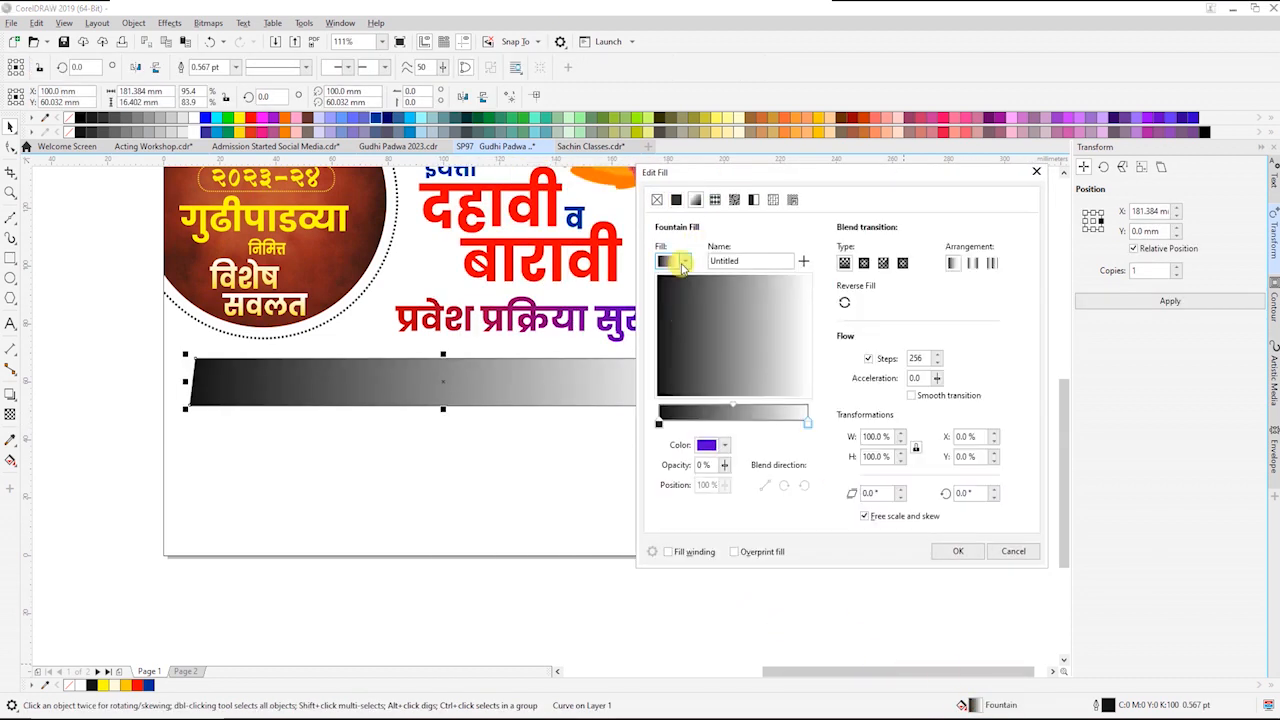
click(684, 261)
click(718, 374)
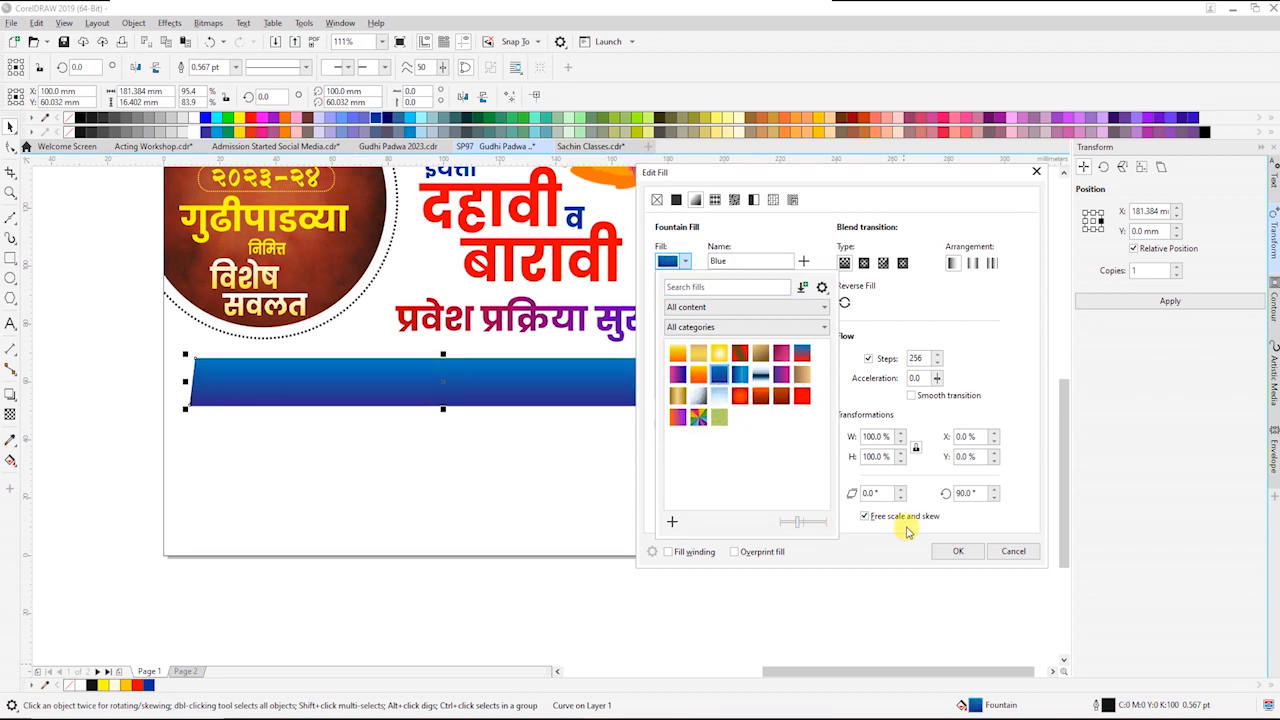
click(952, 551)
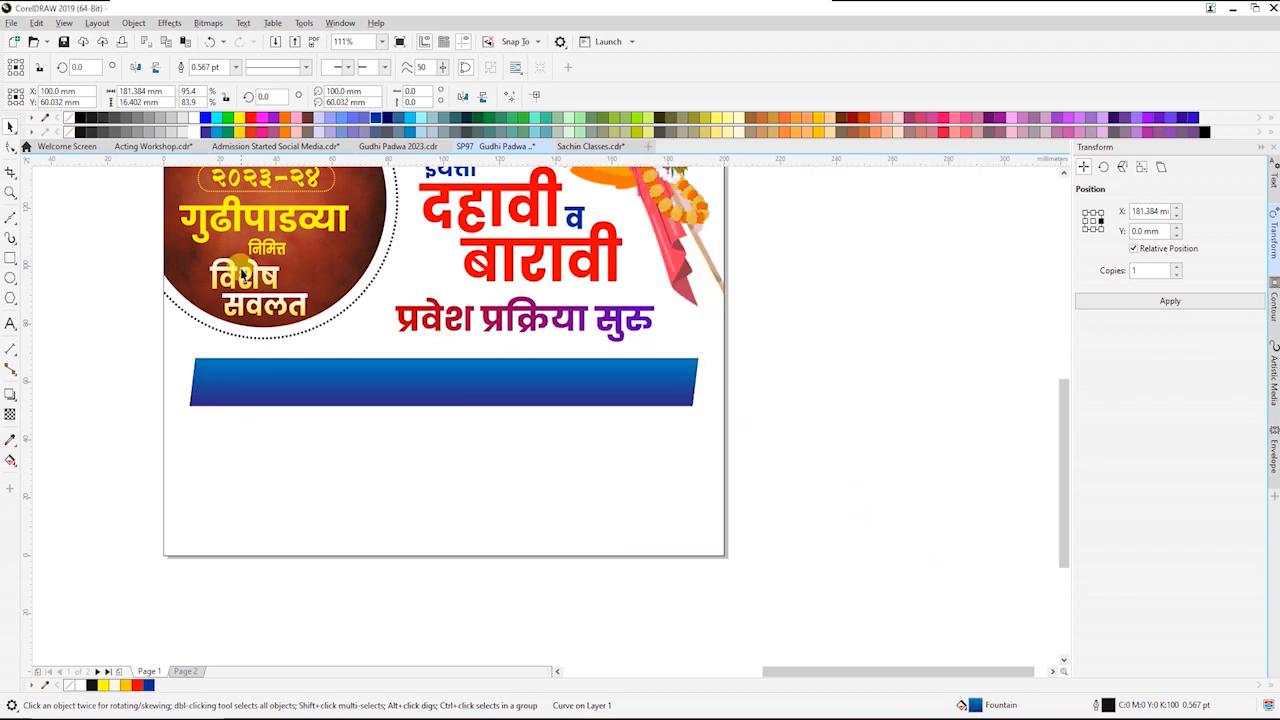
Remove the outline of the blue slanted frame and place the frame behind the deadline text
right_click(69, 132)
click(805, 328)
click(583, 400)
key(shift+Page_Down)
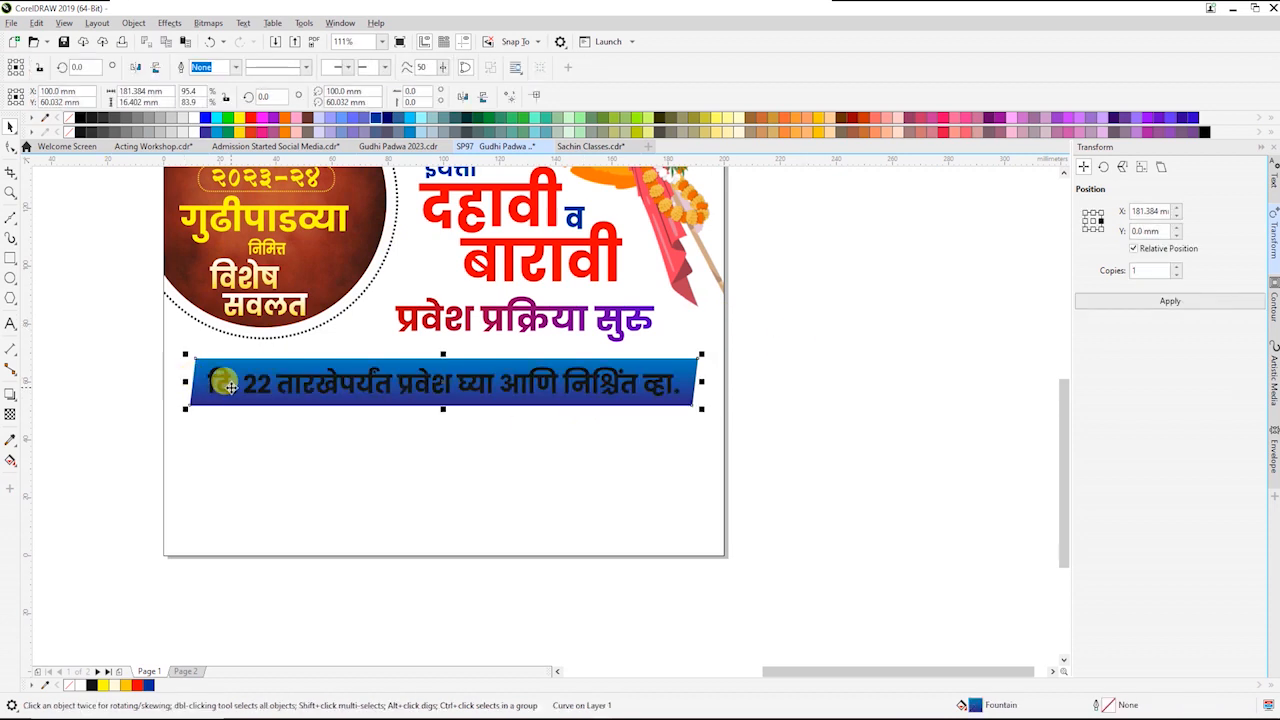
Colour the deadline text white and scale it together with the blue banner to about 175.2 mm wide
click(240, 382)
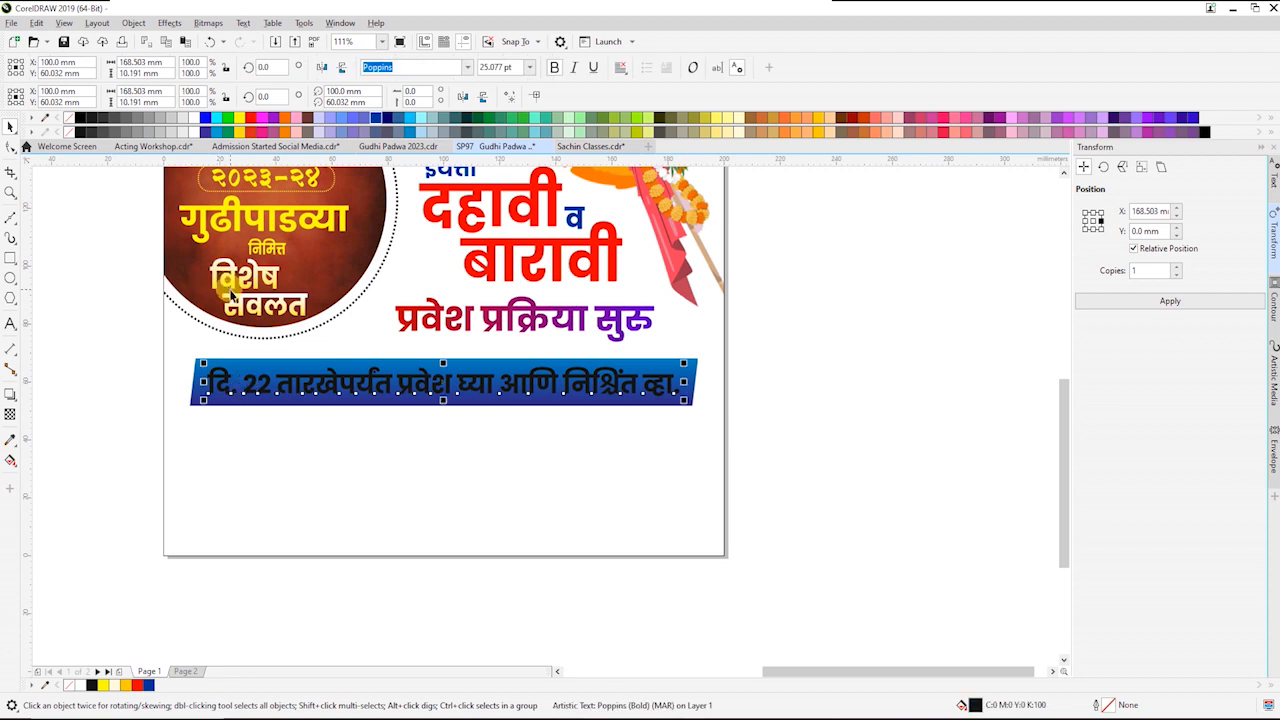
click(198, 119)
click(790, 432)
drag(160, 350, 694, 408)
click(725, 418)
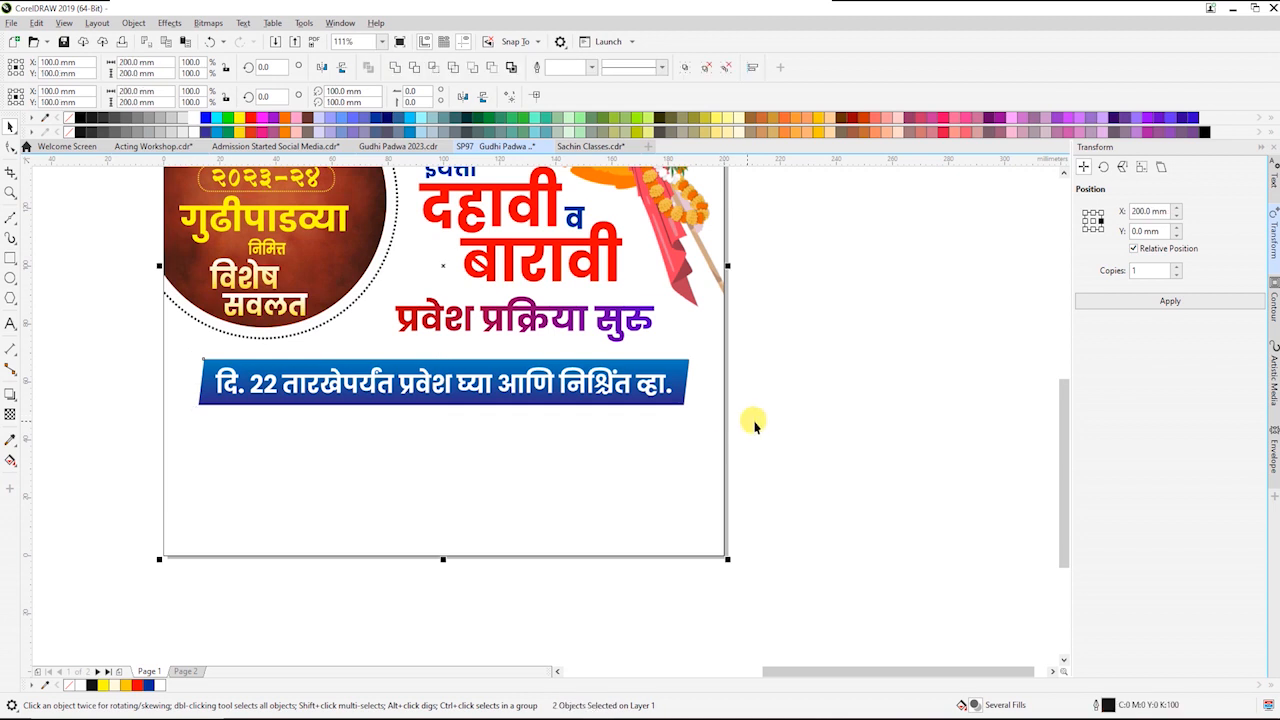
click(757, 421)
Draw a rectangle of about 205.6 × 40.8 mm across the page's lower end and convert it to curves
scroll(759, 421, down, 2)
key(F2)
drag(83, 314, 1042, 536)
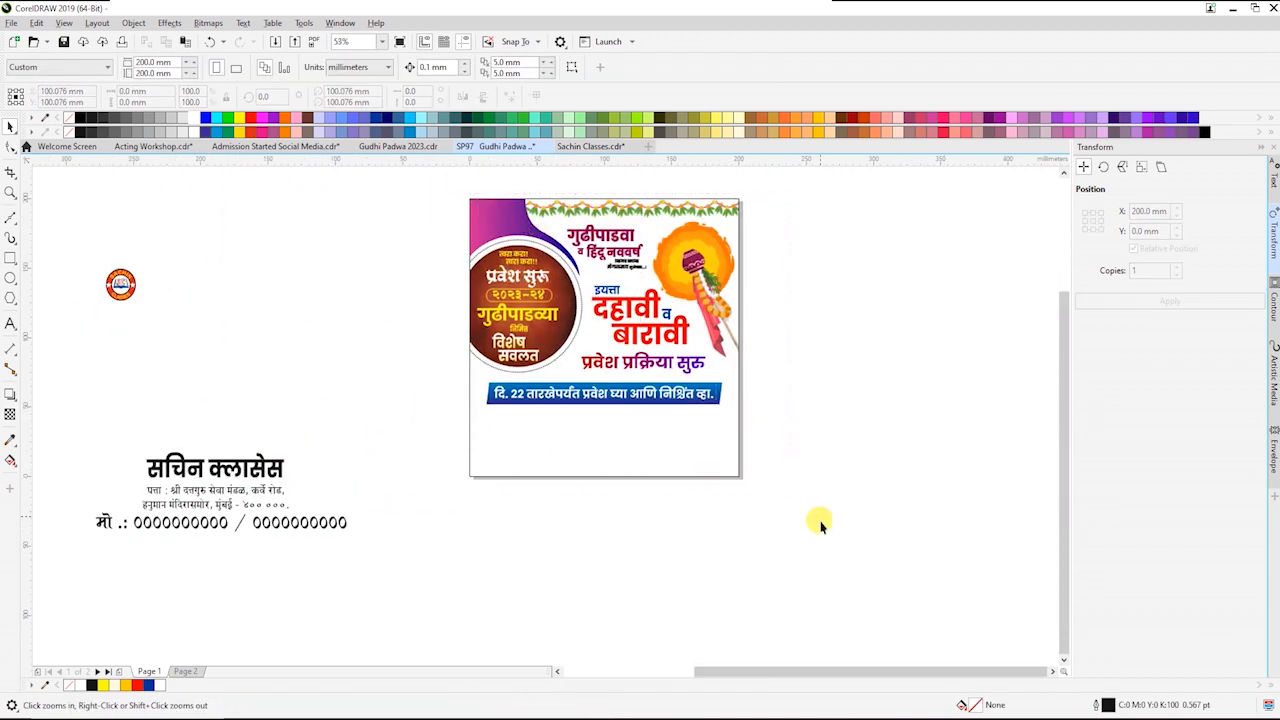
click(638, 361)
click(560, 525)
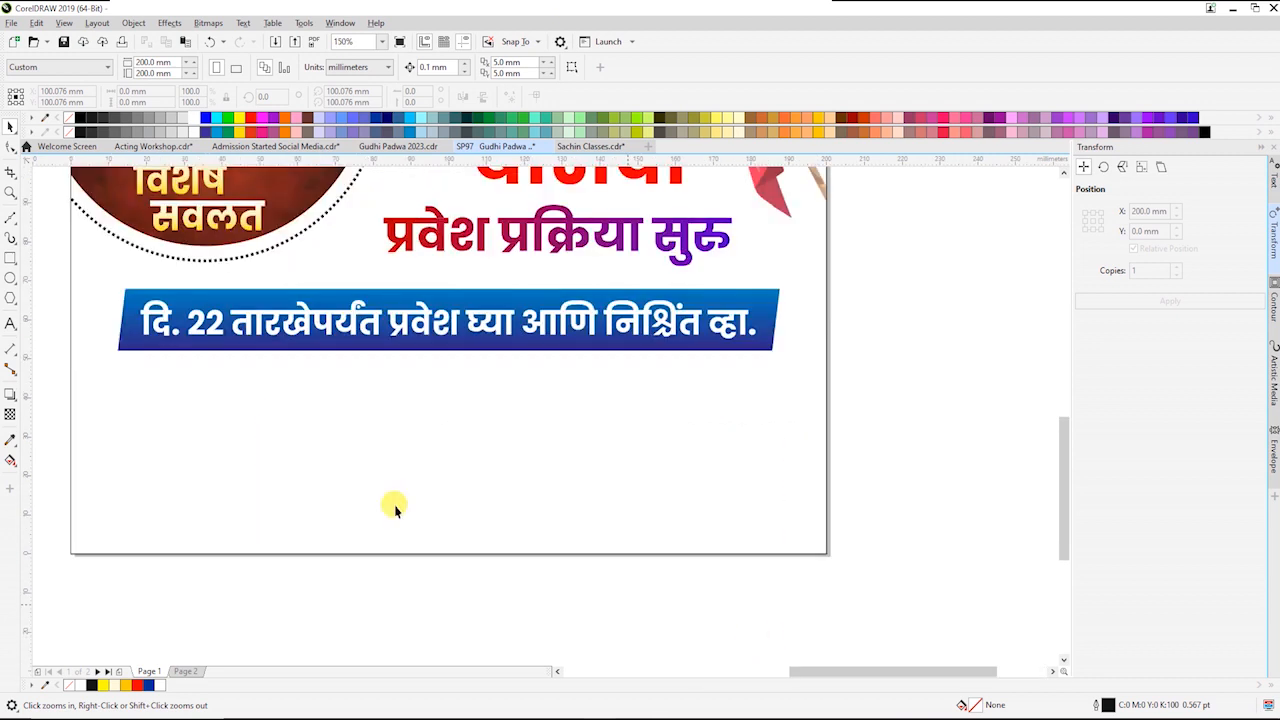
click(10, 258)
drag(62, 410, 838, 570)
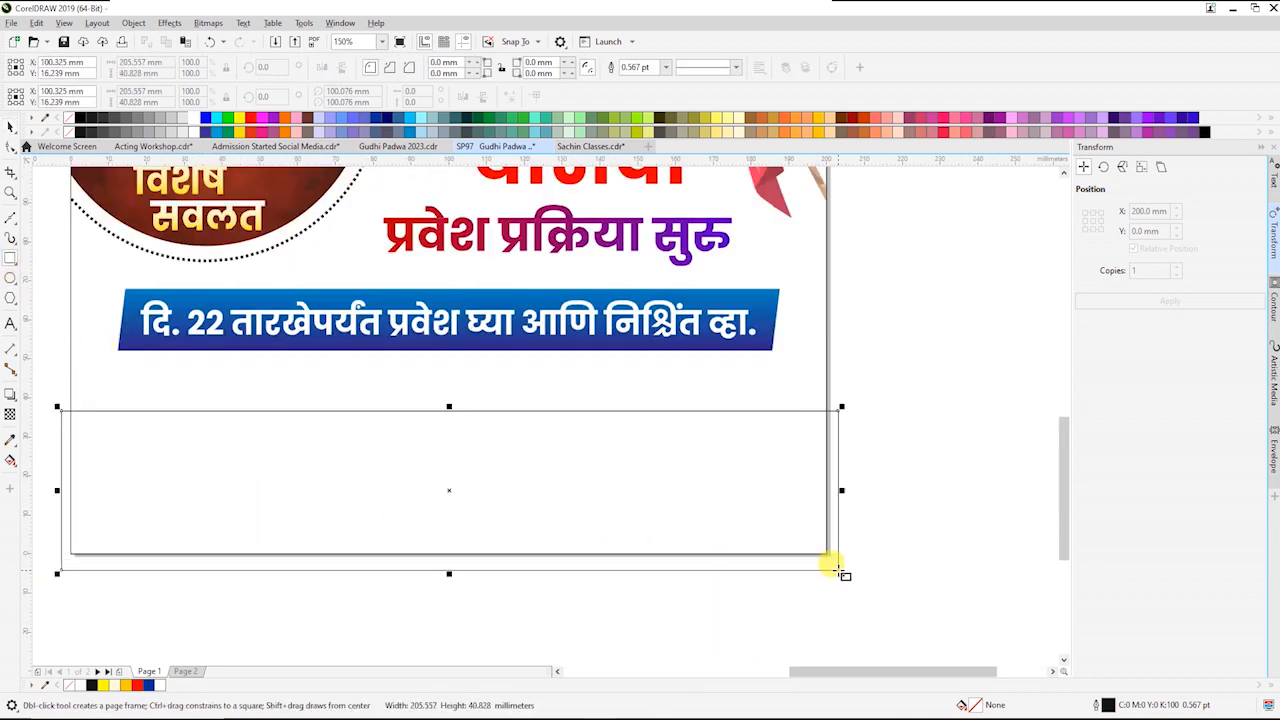
key(space)
key(ctrl+q)
click(373, 418)
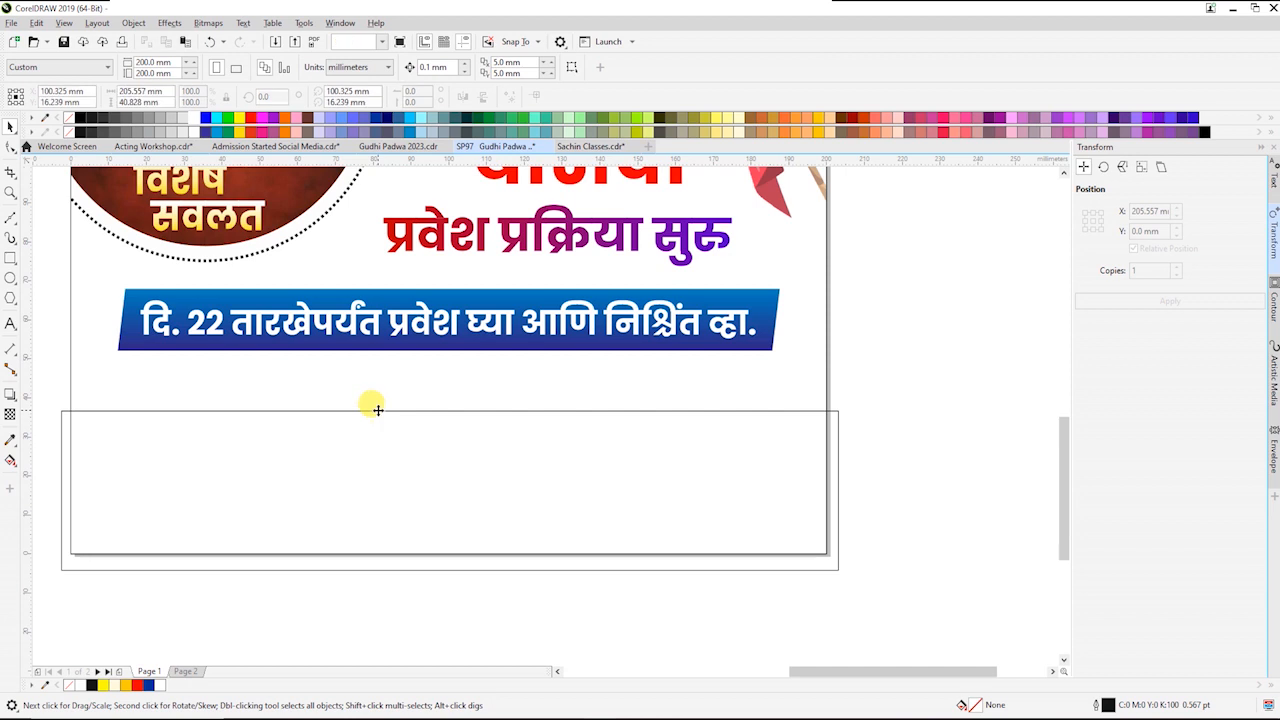
click(378, 410)
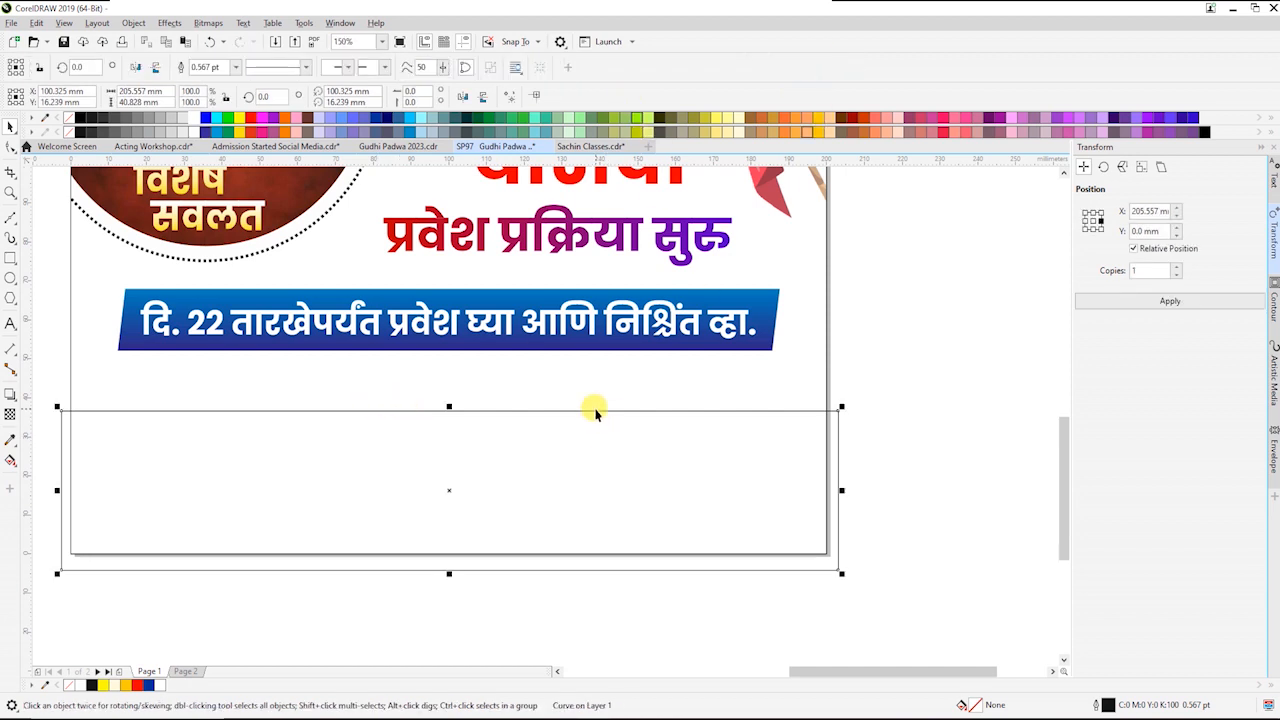
Convert all the rectangle's segments to curves with the Shape tool and bend its upper edge downward
click(595, 409)
click(600, 411)
key(F10)
click(10, 128)
click(10, 148)
drag(28, 414, 164, 459)
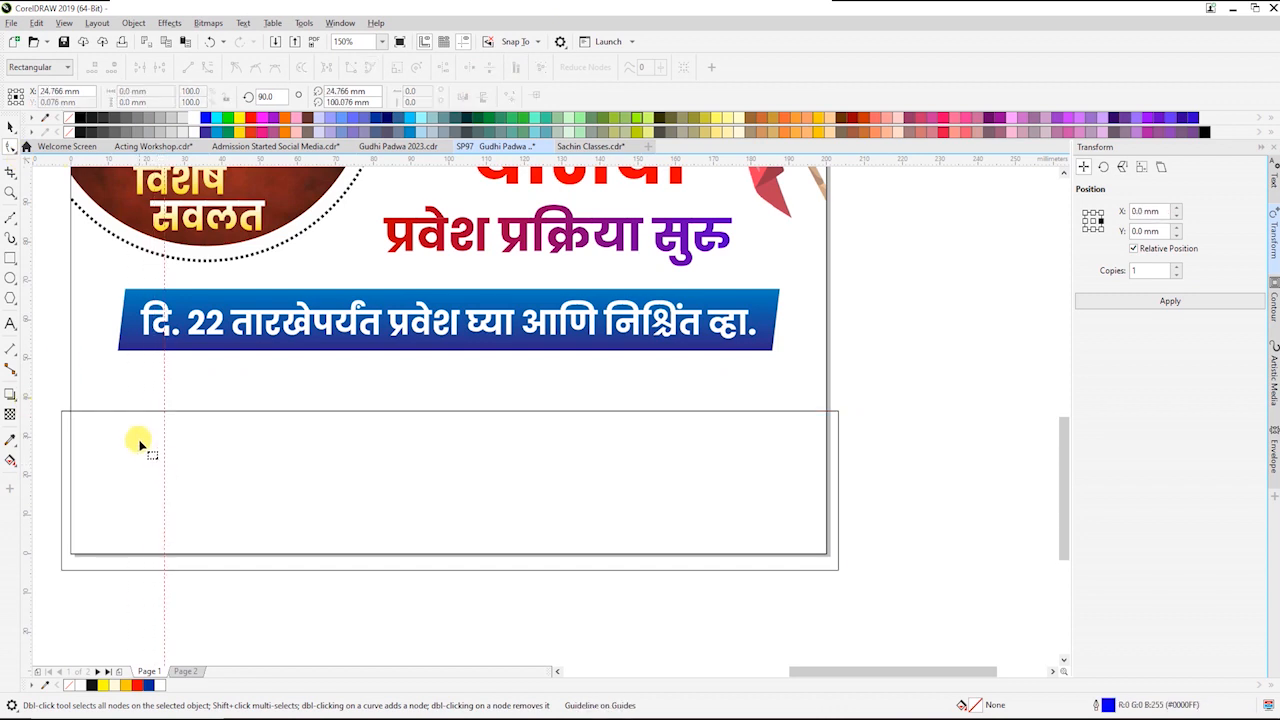
click(87, 412)
key(ctrl+a)
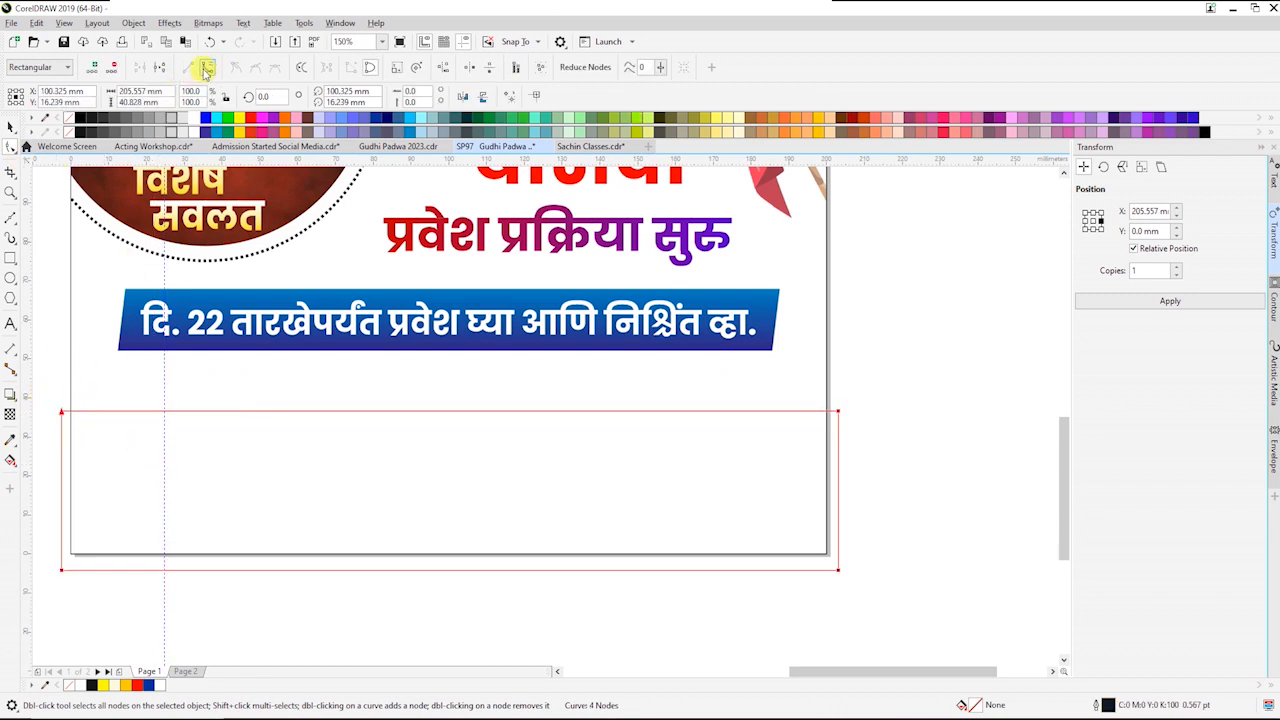
click(205, 69)
drag(320, 408, 529, 491)
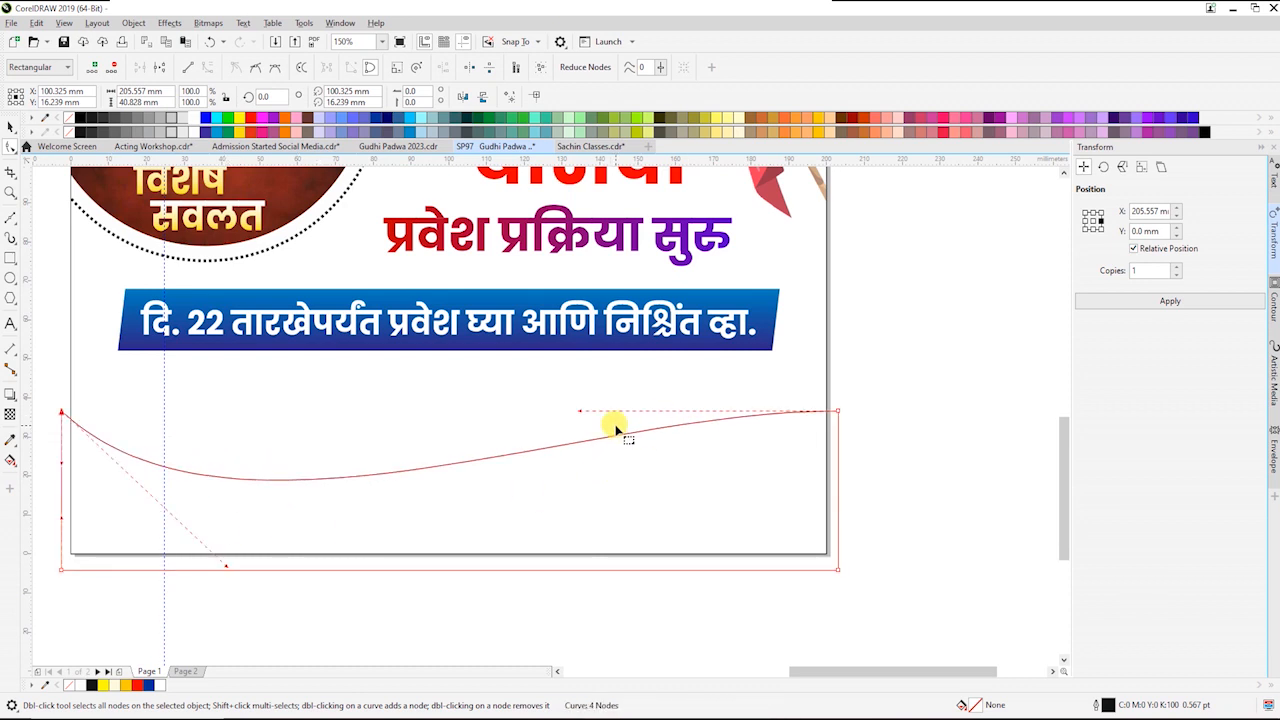
Lower the shape's upper-right corner node and form the upper edge into a wave, making the shape about 44.3 mm tall
drag(835, 411, 837, 438)
key(ctrl+a)
drag(450, 383, 562, 305)
drag(225, 565, 231, 582)
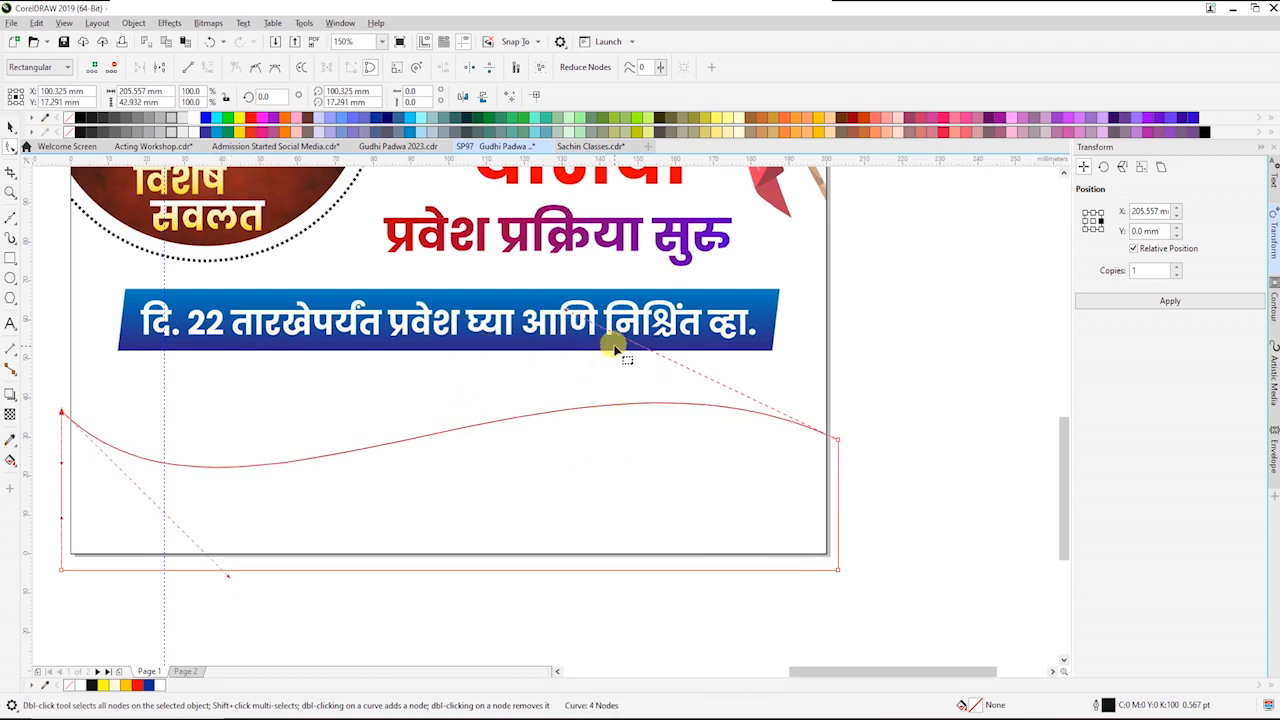
key(space)
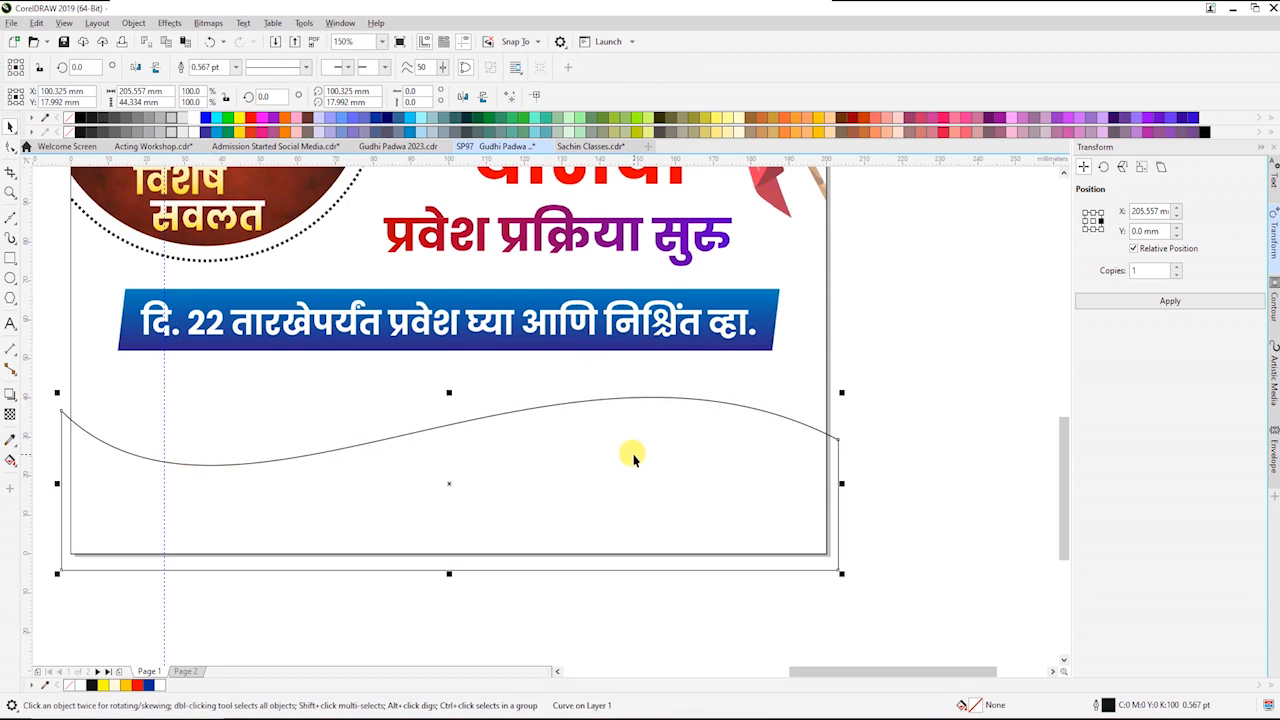
Fill the wave shape with a fountain fill using the Red fountain preset
double_click(975, 706)
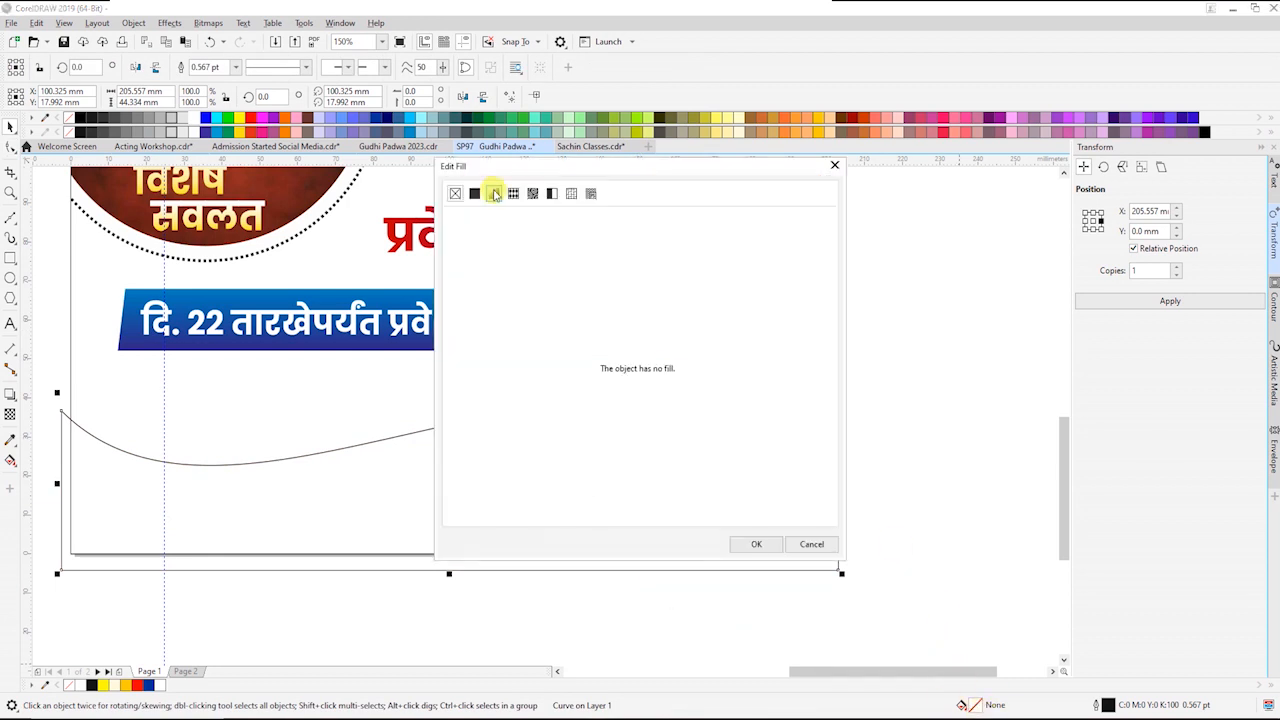
drag(506, 168, 798, 172)
click(787, 199)
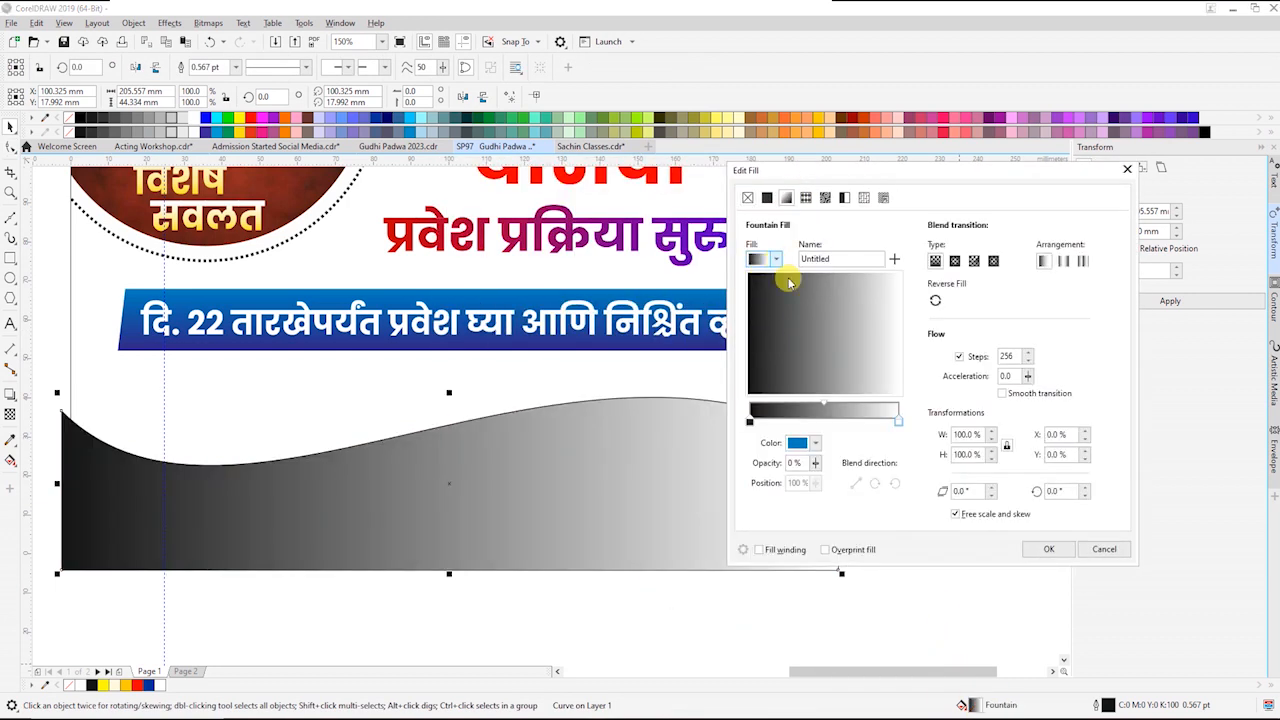
click(776, 259)
click(872, 396)
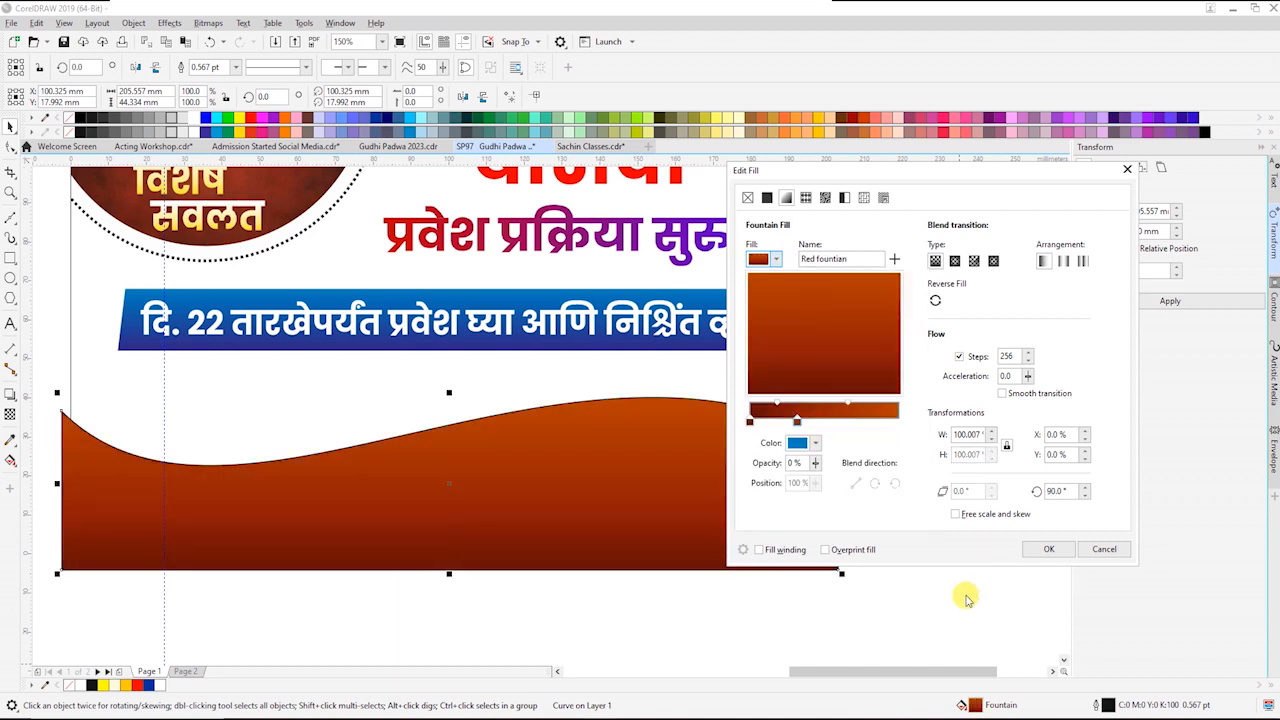
click(1045, 549)
Place the wave shape inside the page frame's PowerClip so that it is trimmed to the page
click(226, 534)
key(Delete)
key(ctrl+z)
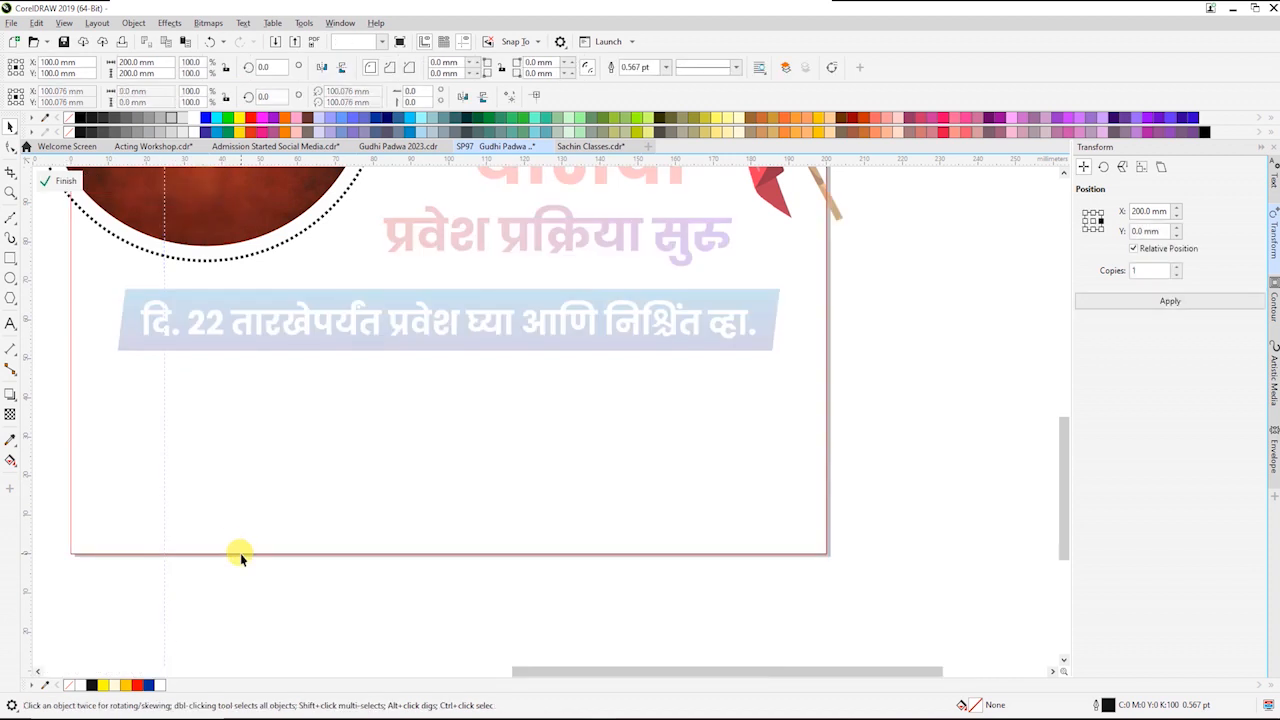
scroll(270, 580, down, 4)
key(z)
drag(194, 366, 506, 610)
key(space)
Edit the PowerClip contents and raise the wave's upper edge slightly with the Shape tool
click(518, 503)
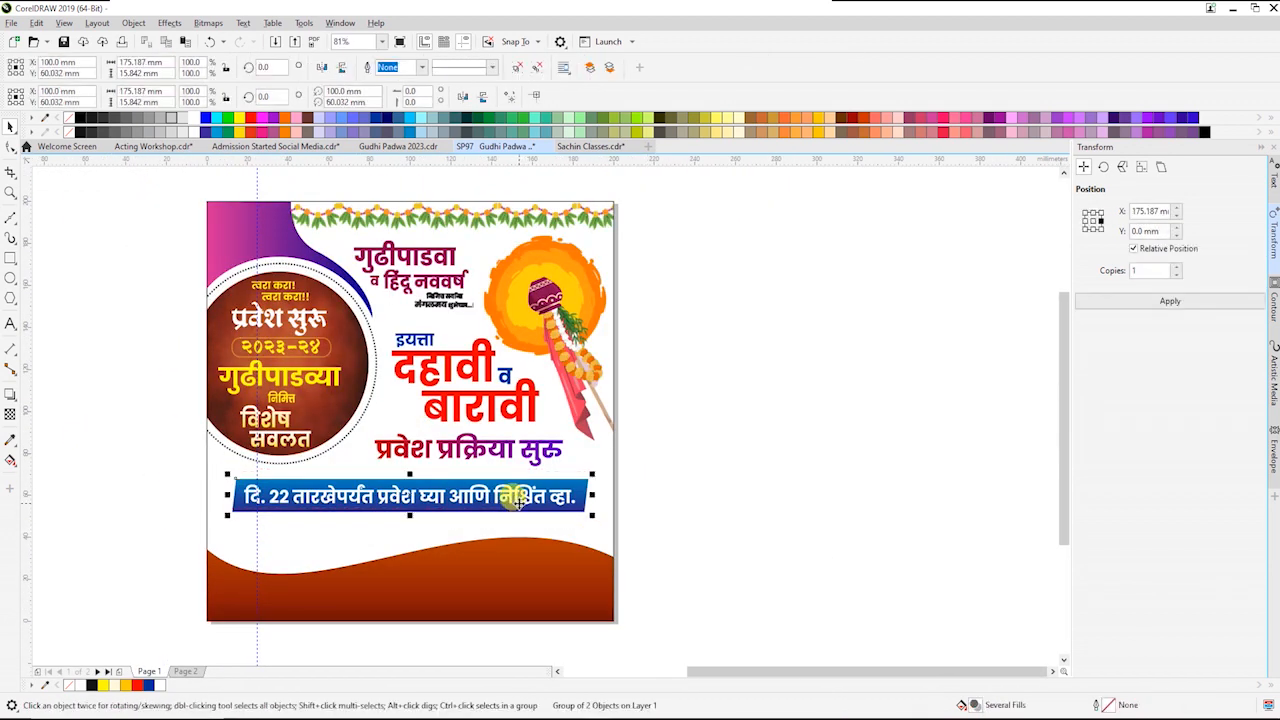
click(518, 503)
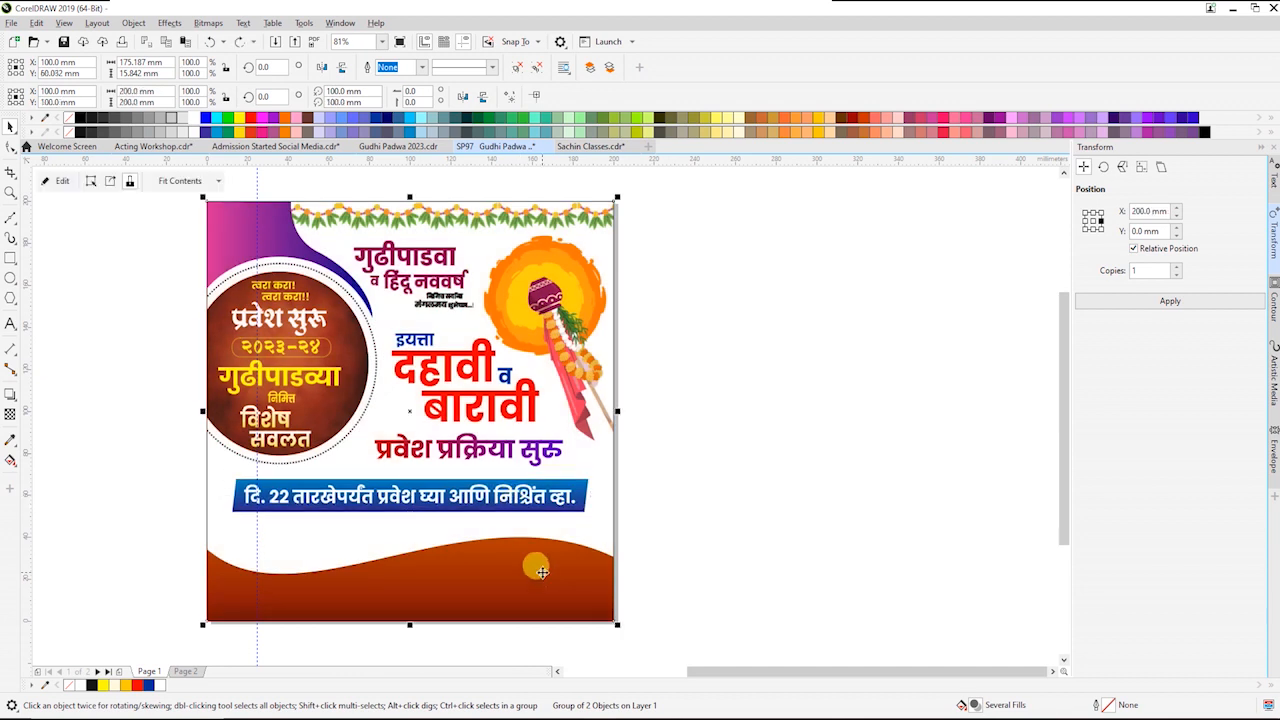
double_click(541, 572)
click(517, 573)
key(F10)
drag(163, 524, 619, 547)
key(space)
ctrl+click(662, 572)
click(447, 523)
key(F2)
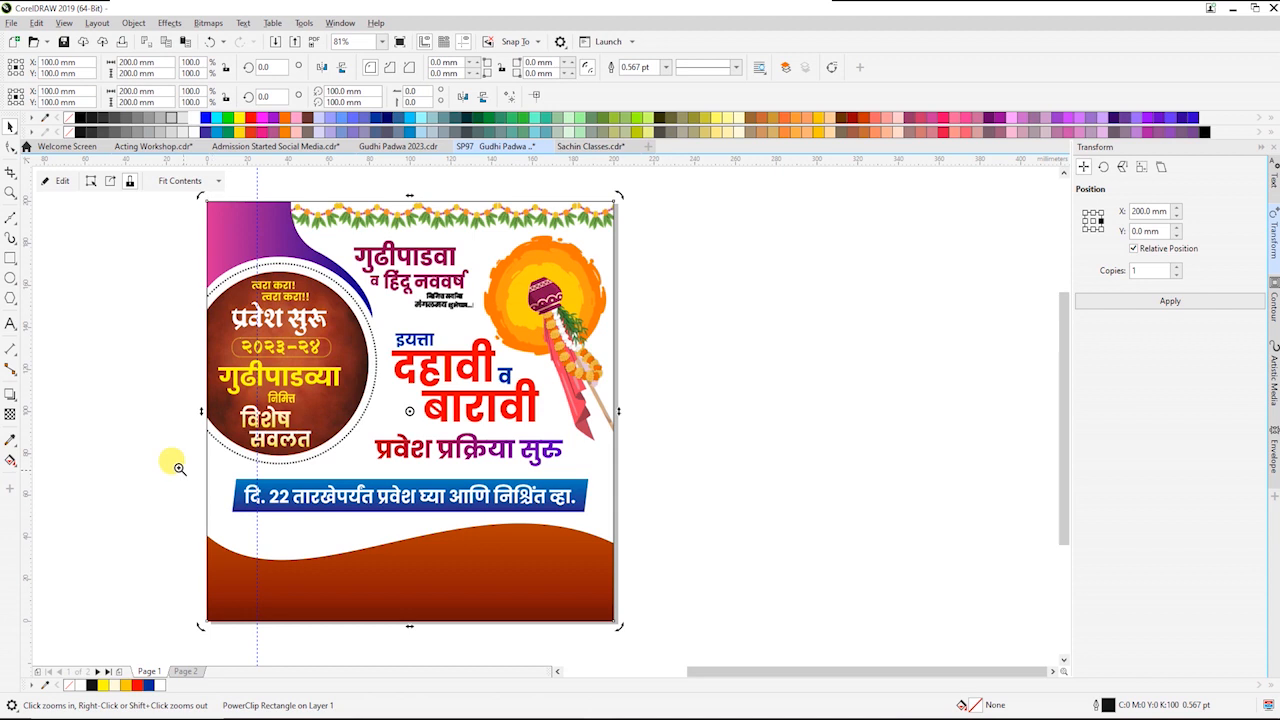
drag(174, 463, 711, 619)
click(457, 359)
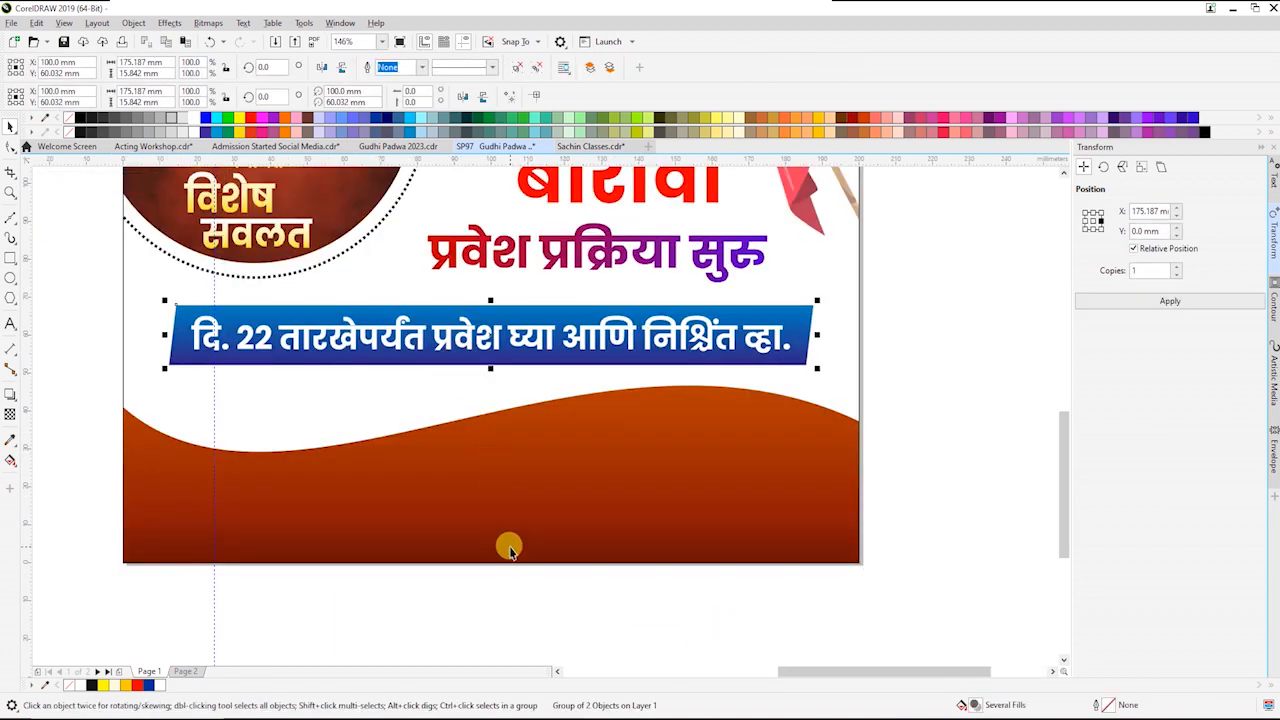
scroll(509, 548, down, 3)
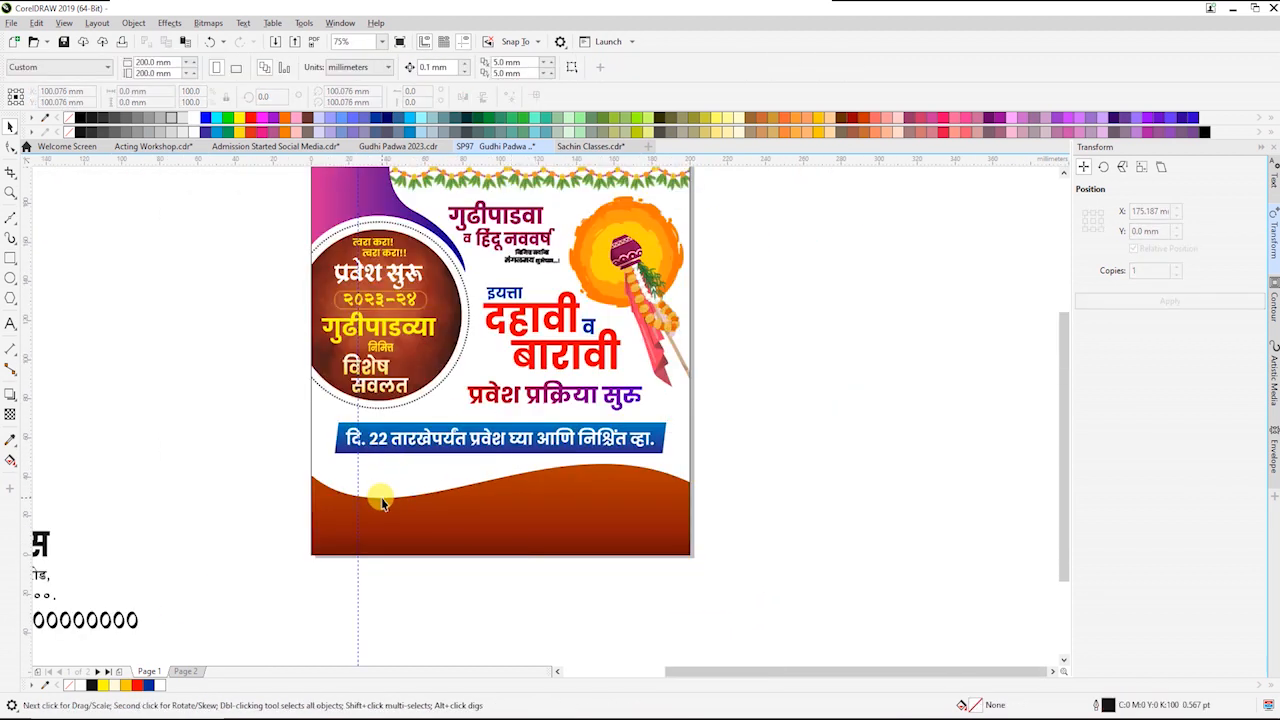
Move the class logo and contact texts over to the page's lower end, and set the logo aside beyond the page's left edge
key(F4)
drag(126, 302, 698, 530)
drag(57, 518, 543, 653)
drag(320, 514, 868, 540)
key(F2)
drag(563, 395, 1071, 643)
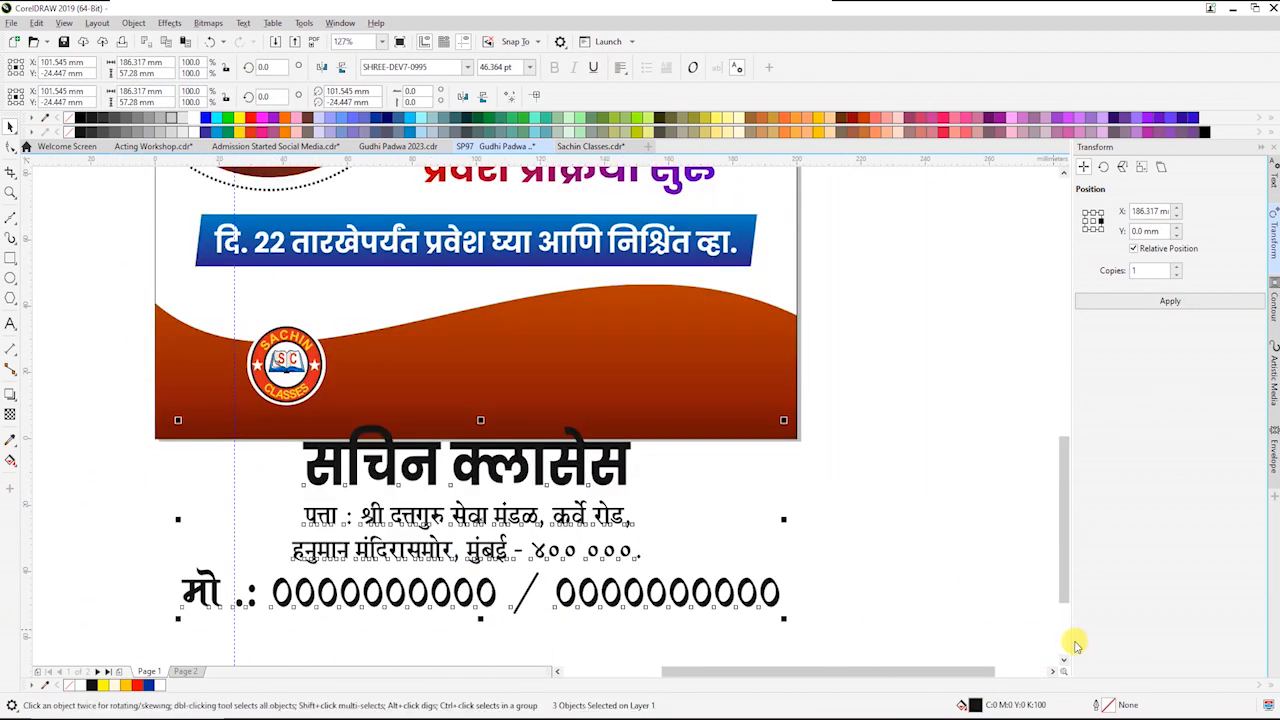
drag(310, 380, 93, 330)
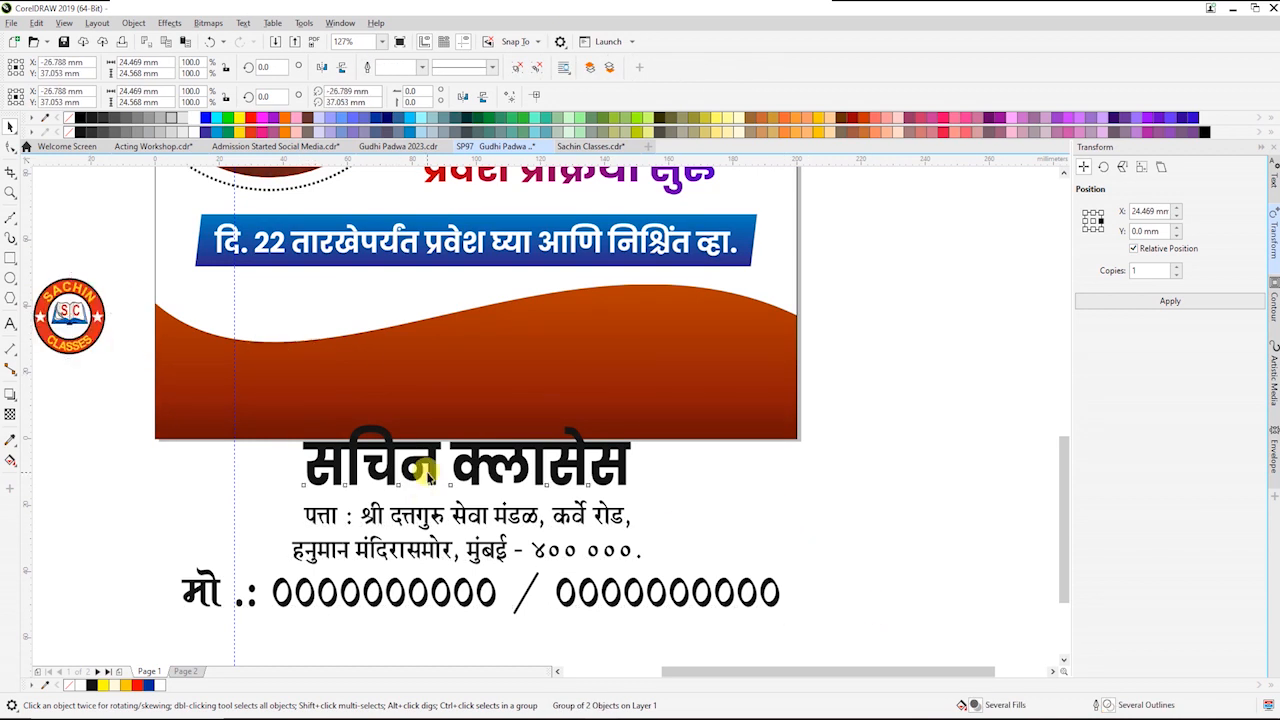
Place the सचिन क्लासेस heading on the right part of the wave at about 75.7 mm wide and colour it yellow
click(420, 468)
drag(634, 491, 667, 341)
drag(751, 359, 742, 353)
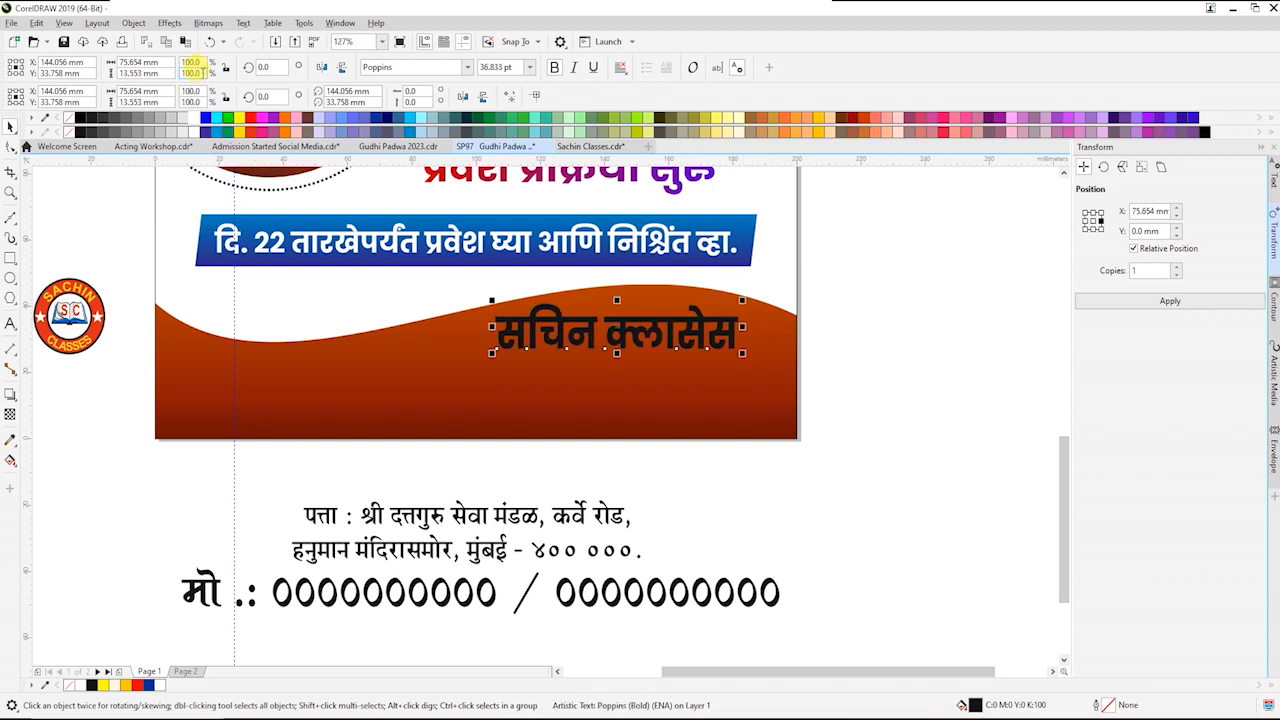
click(243, 121)
Move the address text onto the wave below the heading and join its two lines into one
drag(603, 517, 522, 388)
double_click(523, 388)
key(End)
key(Delete)
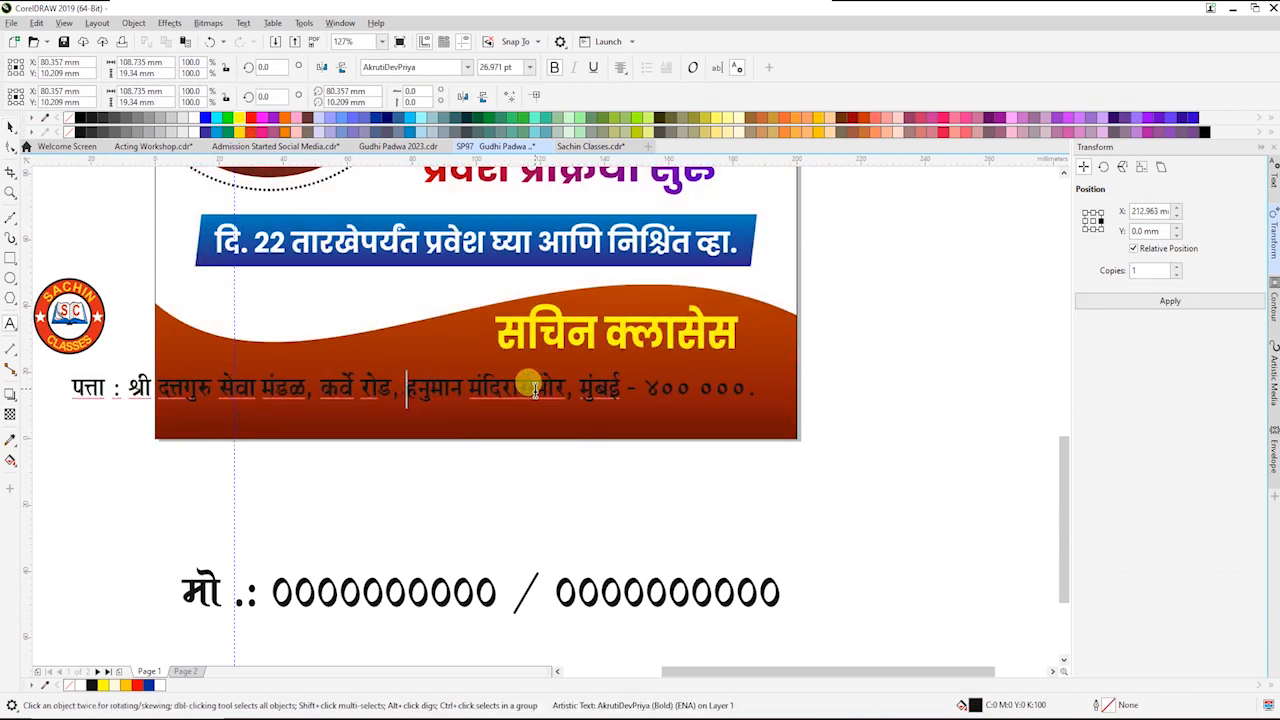
Centre the address line on the page under the heading at about 184.2 mm wide and colour it white
shift+click(541, 428)
key(c)
key(Escape)
click(655, 392)
click(646, 387)
drag(821, 406, 766, 411)
drag(683, 390, 688, 376)
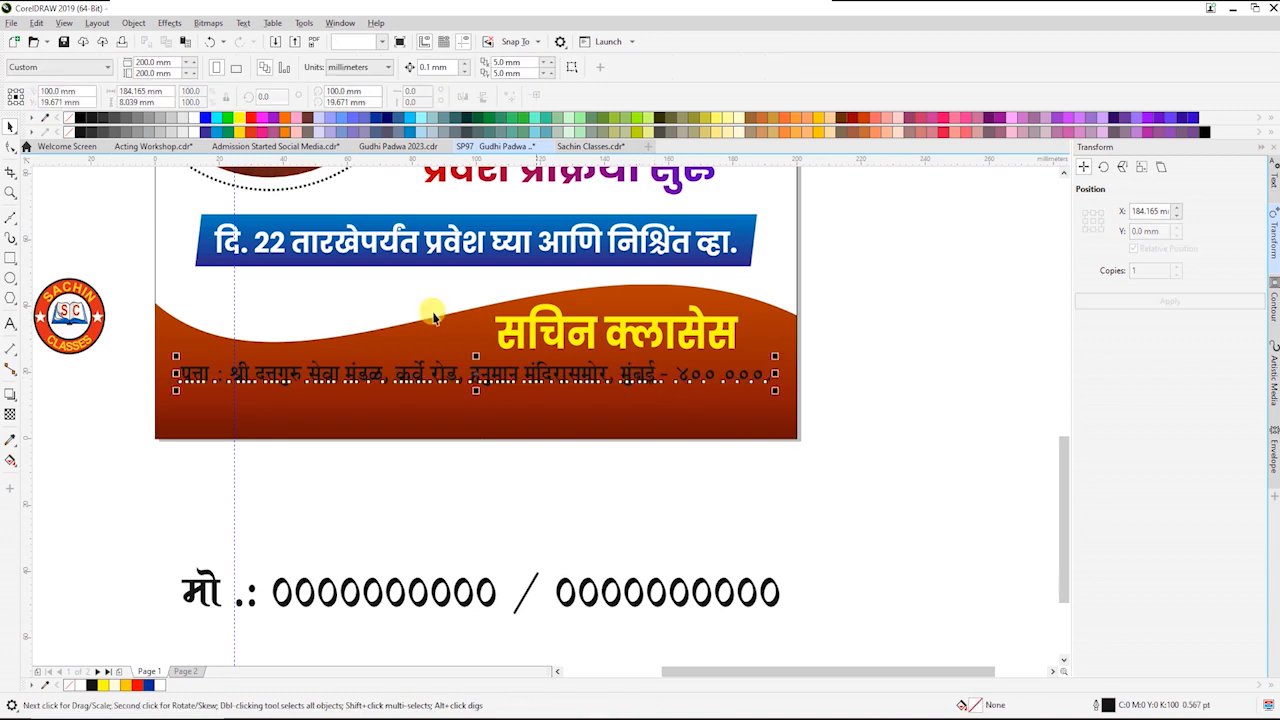
click(449, 520)
Scale the phone line to about 138.6 mm wide, centred below the address, and colour it yellow
click(449, 600)
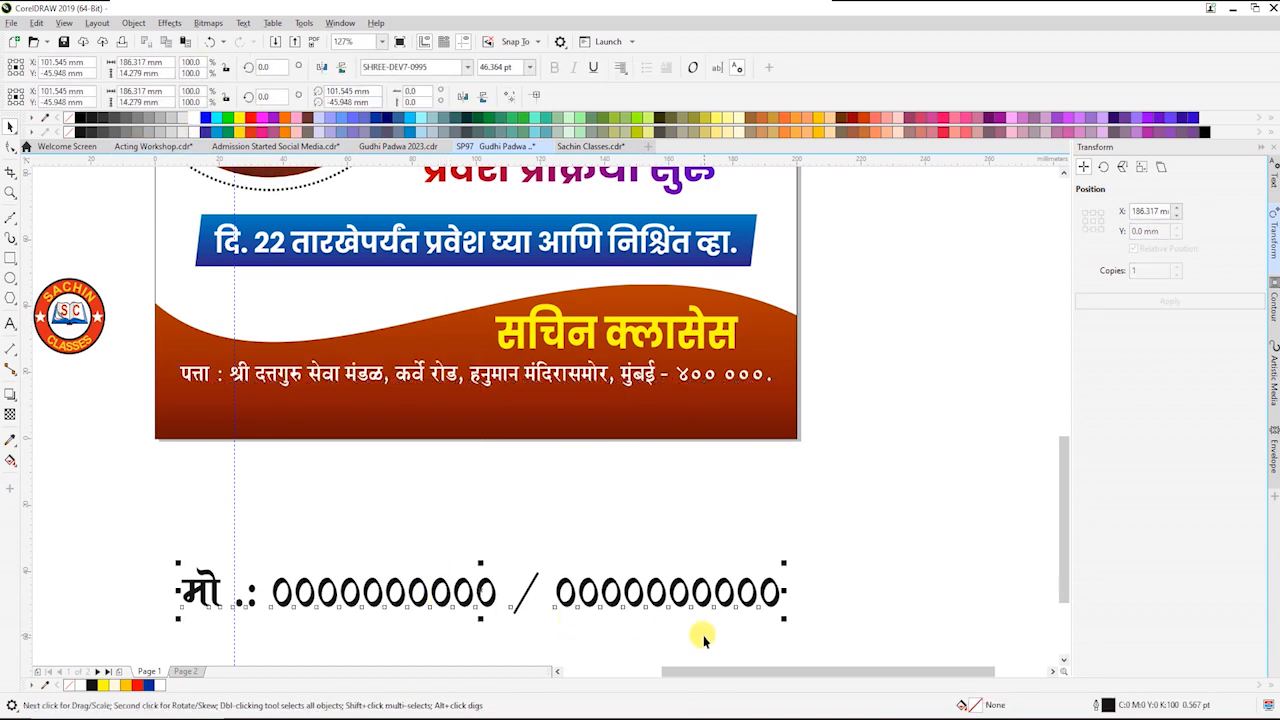
drag(784, 618, 708, 618)
drag(514, 606, 536, 417)
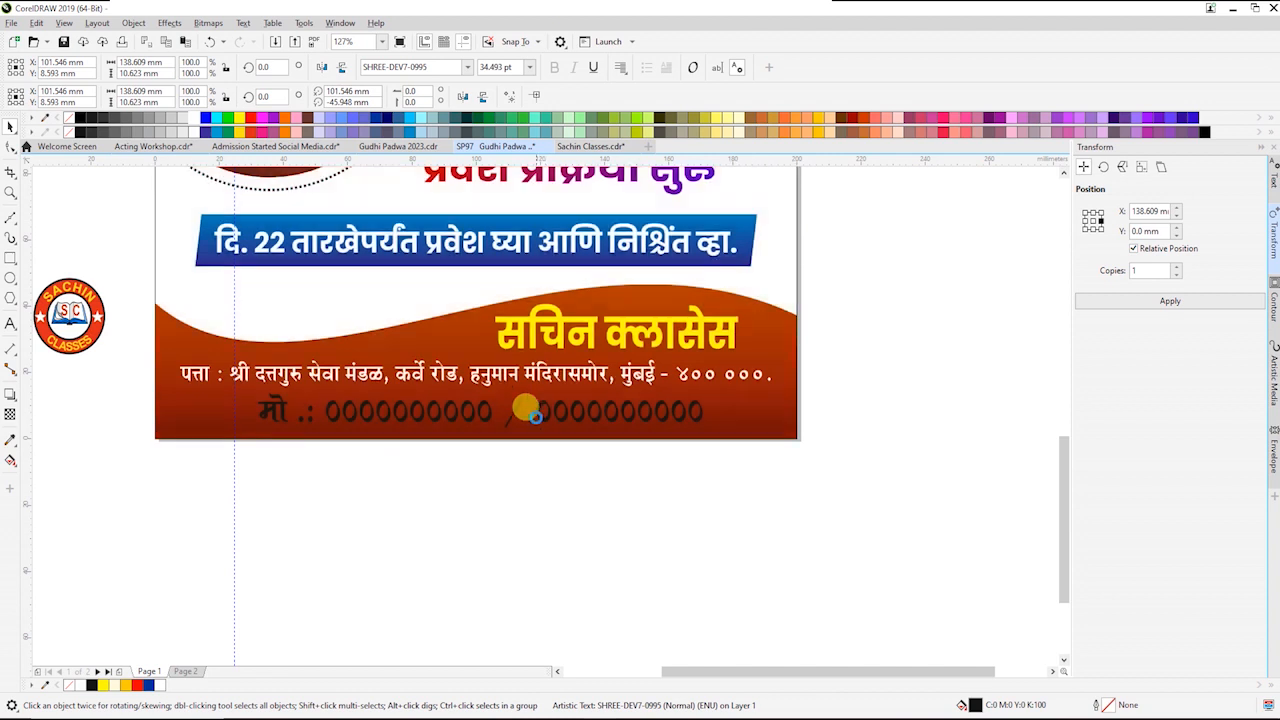
click(472, 392)
click(239, 118)
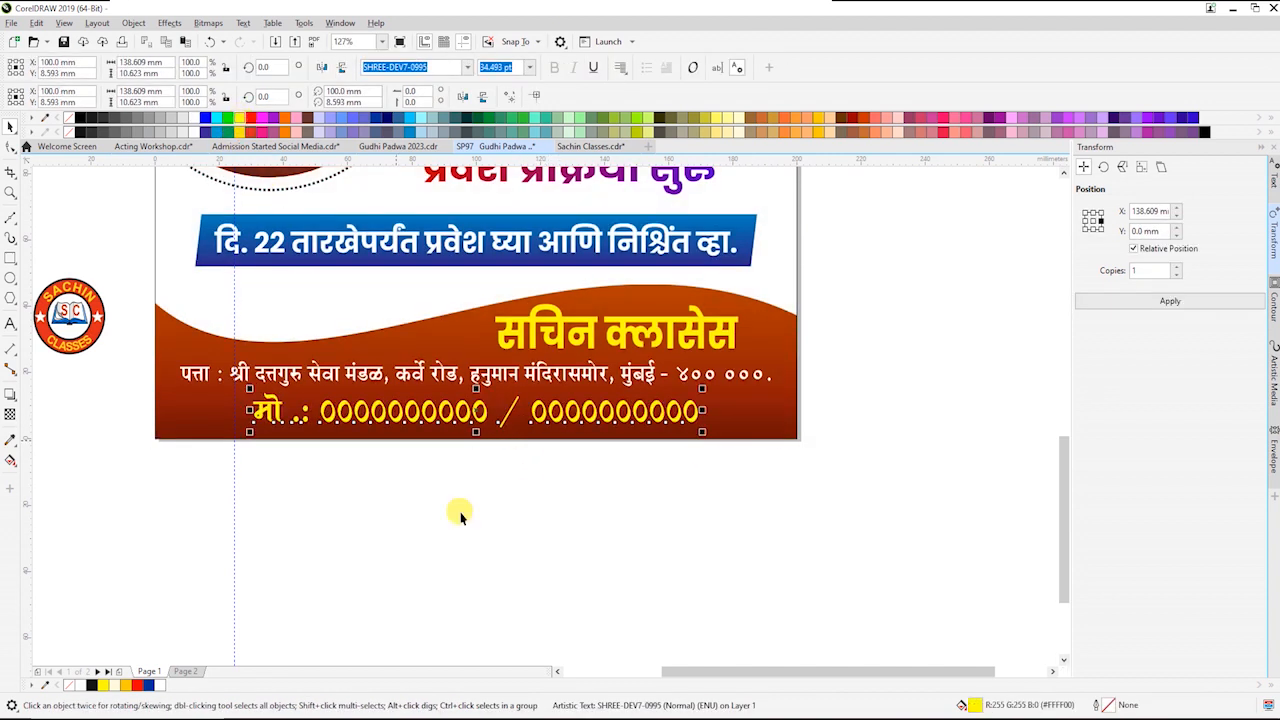
Replace the slash between the two phone numbers with a blank gap and centre the phone line on the page
click(460, 514)
key(F2)
drag(157, 322, 816, 446)
double_click(604, 454)
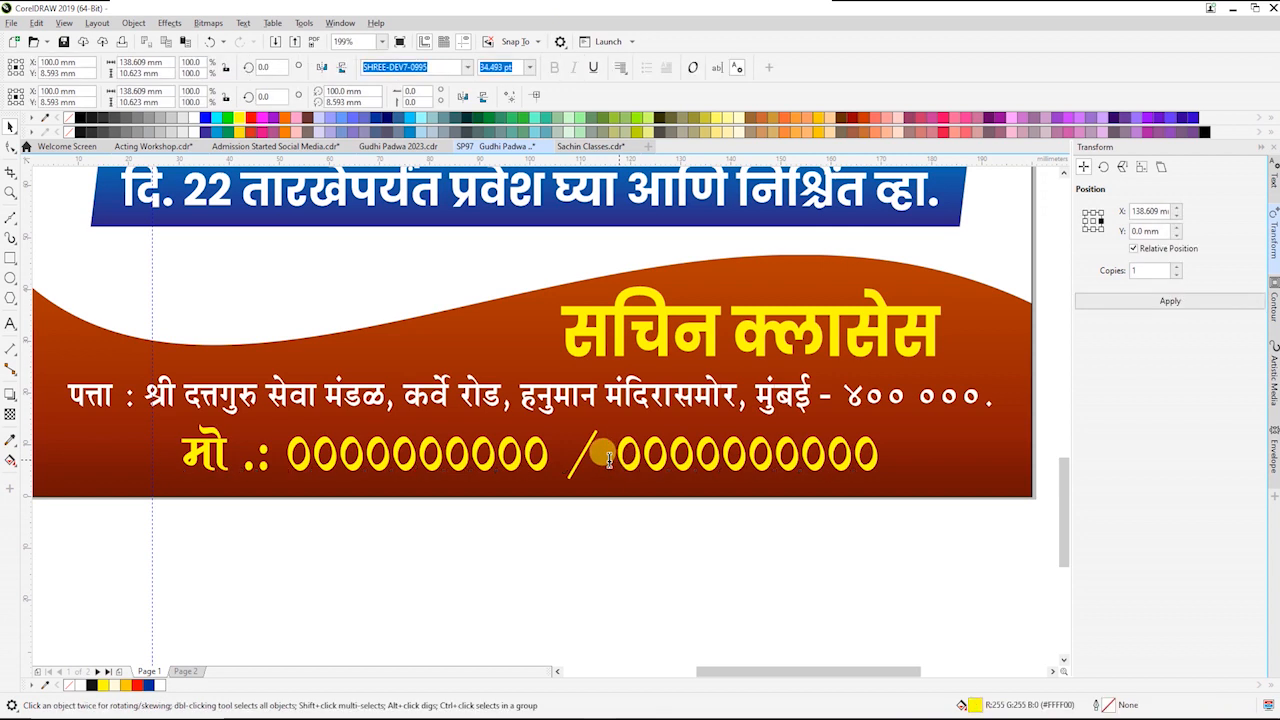
drag(603, 454, 579, 454)
shift+click(607, 492)
key(c)
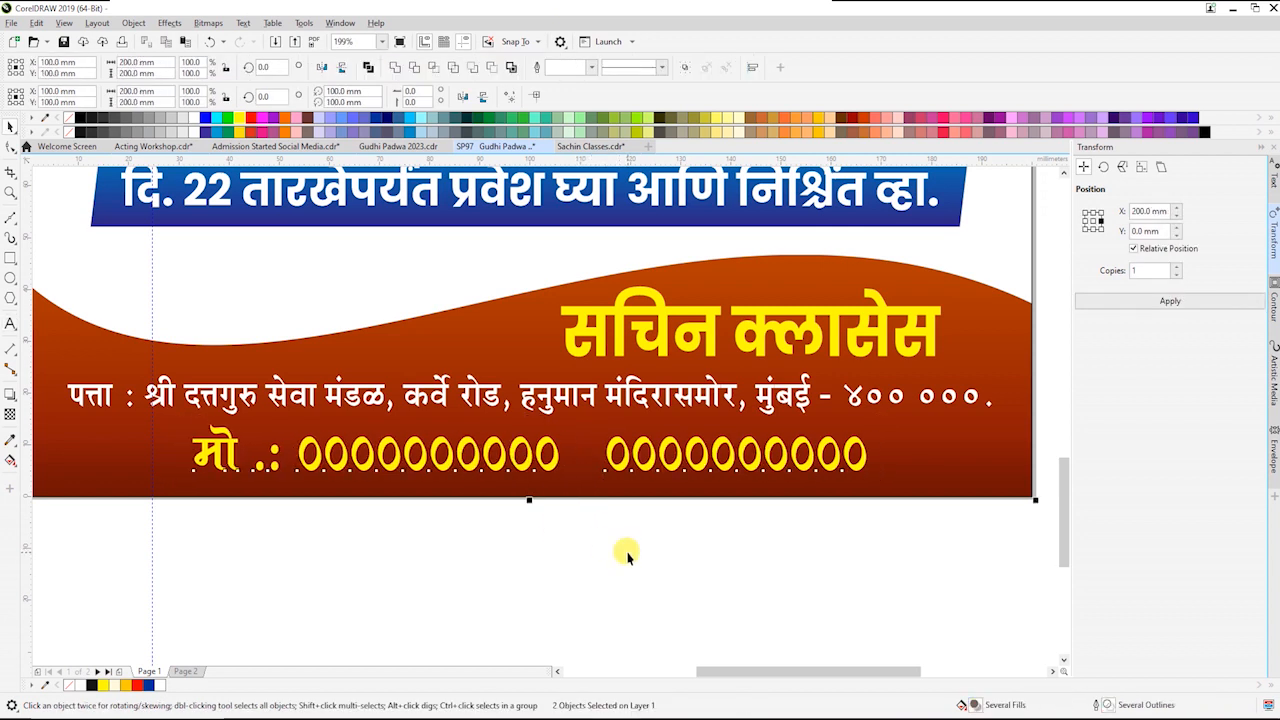
click(628, 556)
Place the round Sachin Classes logo over the dip of the wave, centred at about X 37.6 mm, Y 38.3 mm
click(11, 279)
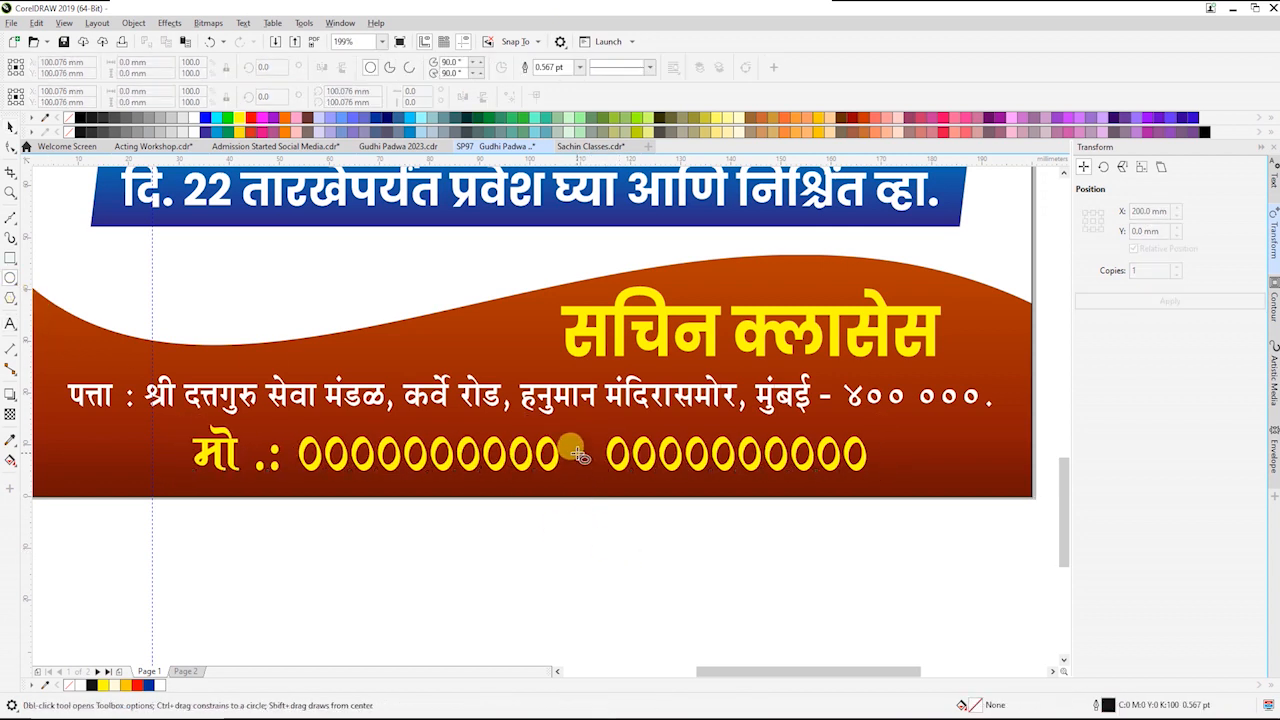
key(space)
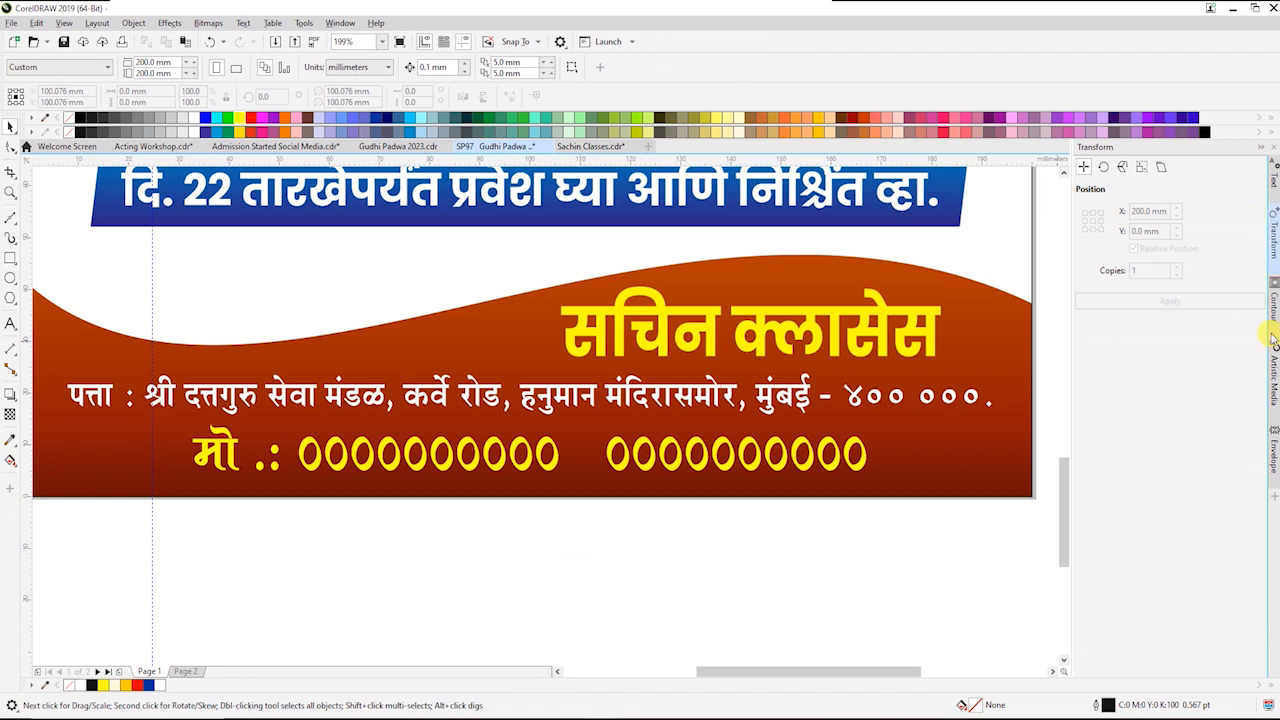
scroll(716, 604, down, 2)
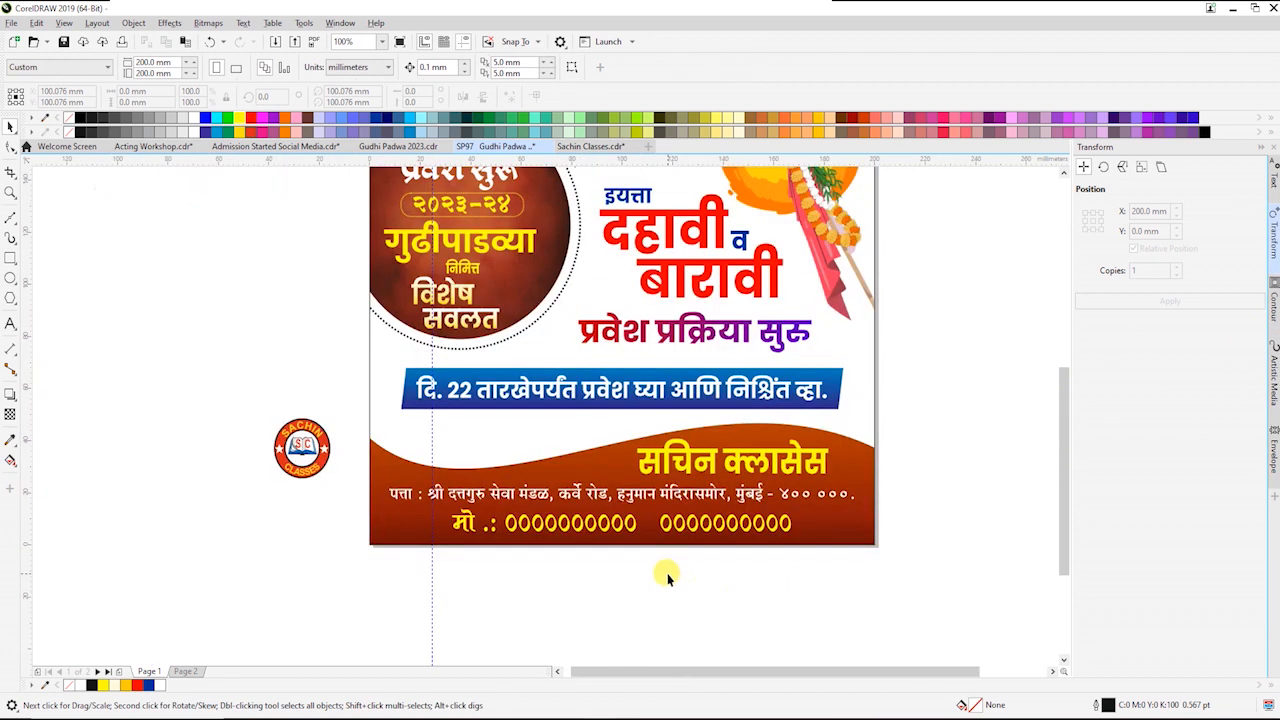
key(F2)
drag(408, 444, 838, 574)
drag(255, 425, 426, 415)
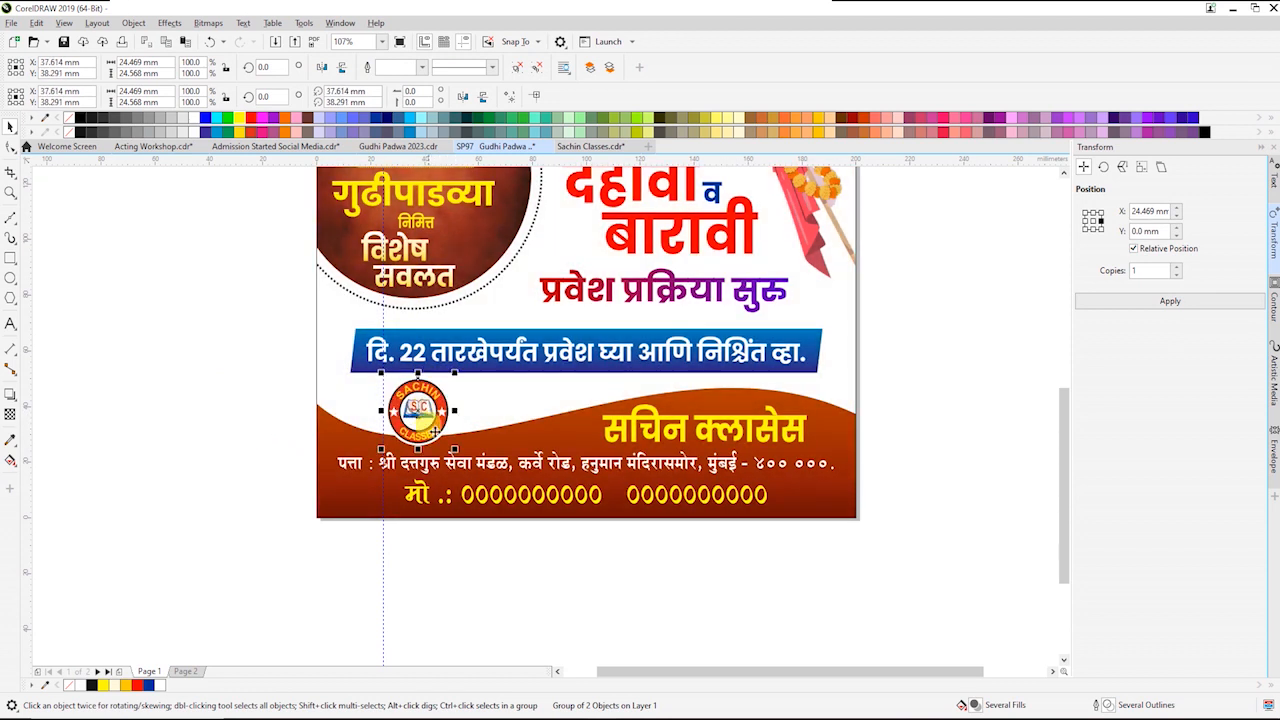
Duplicate the footer wave about 1.5 mm higher behind the original and fill the copy with amber (#FFCC00)
double_click(541, 438)
click(556, 440)
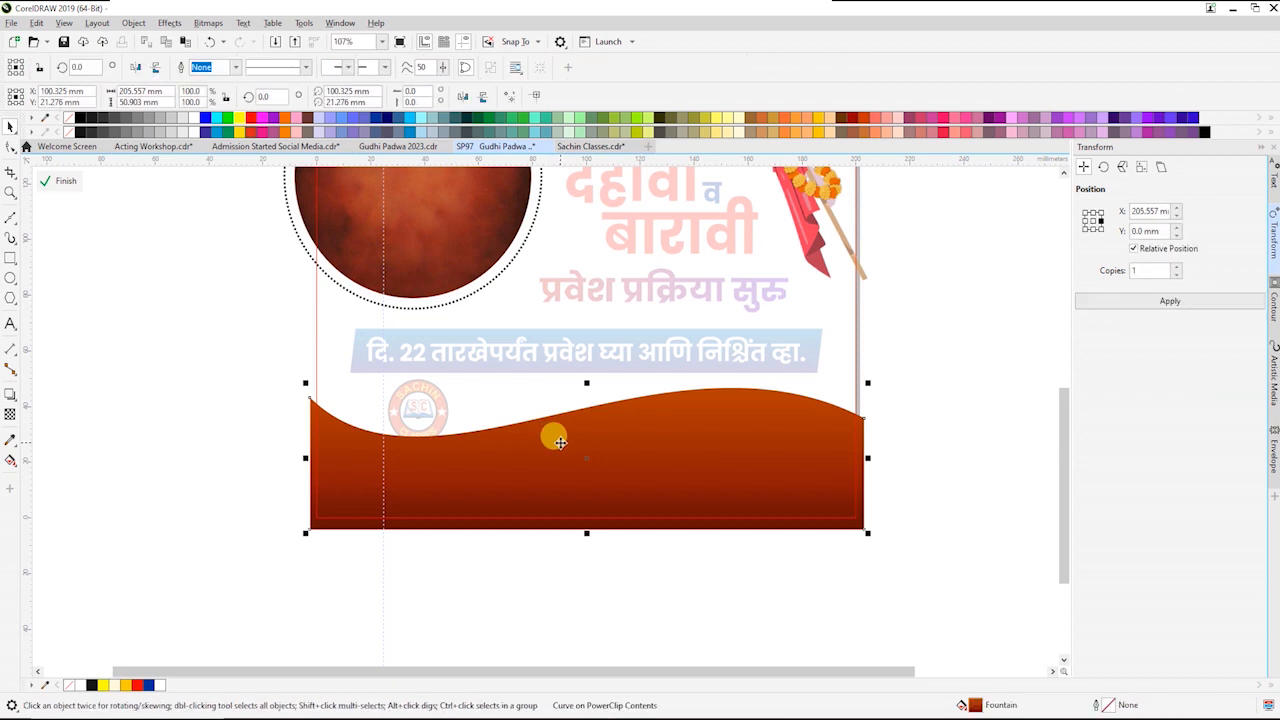
drag(584, 453, 586, 449)
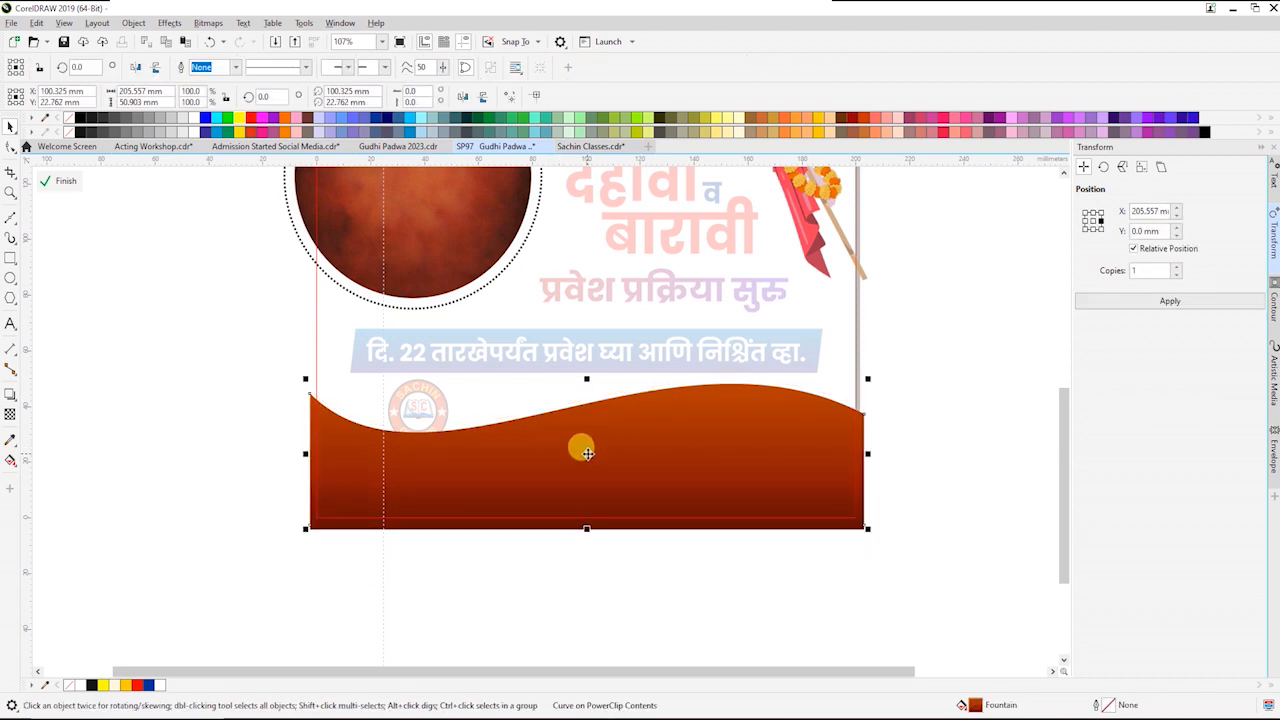
click(818, 133)
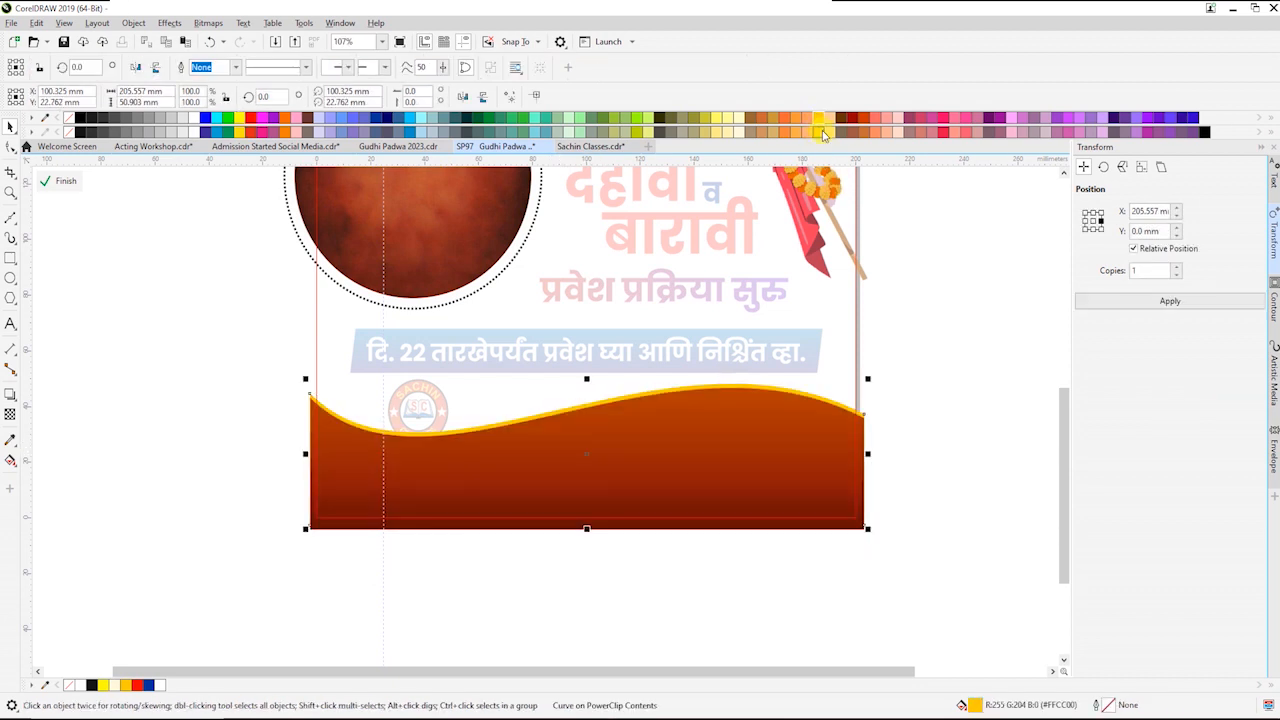
ctrl+click(934, 424)
click(934, 422)
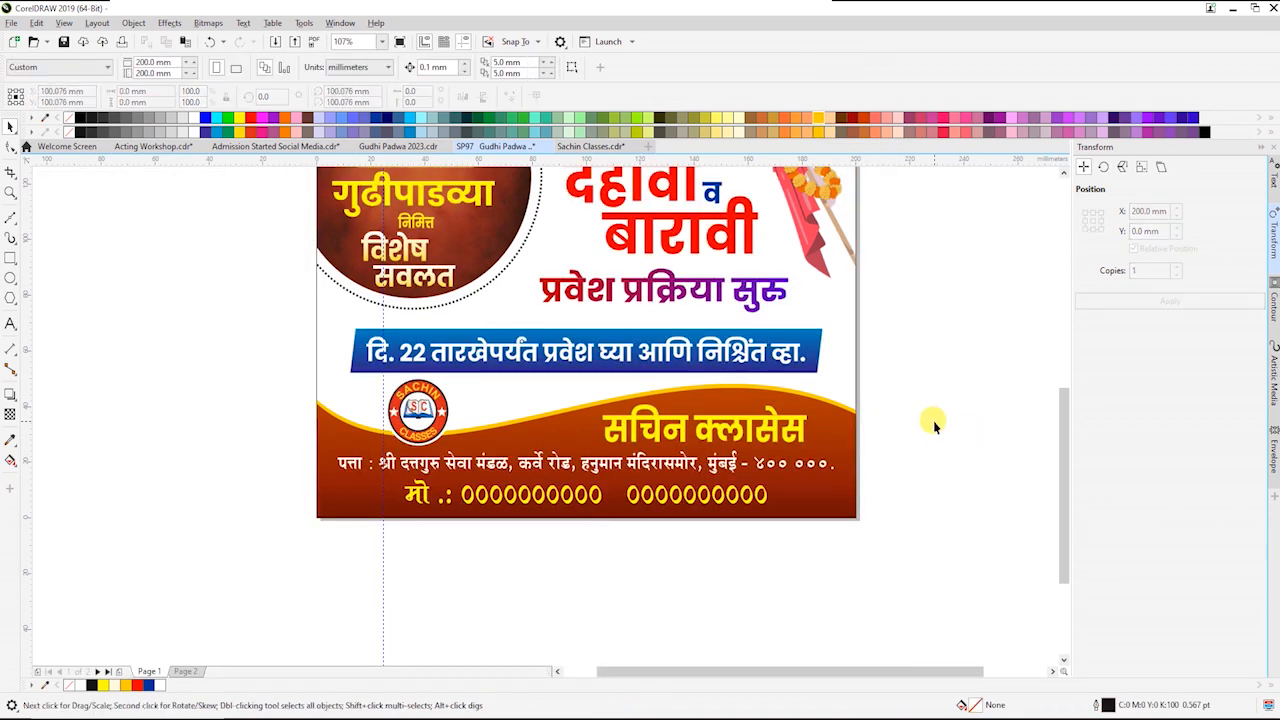
Reshape the amber wave's upper curve with its two curve handles, widening the strip at the page's side edge and around the crest
double_click(590, 413)
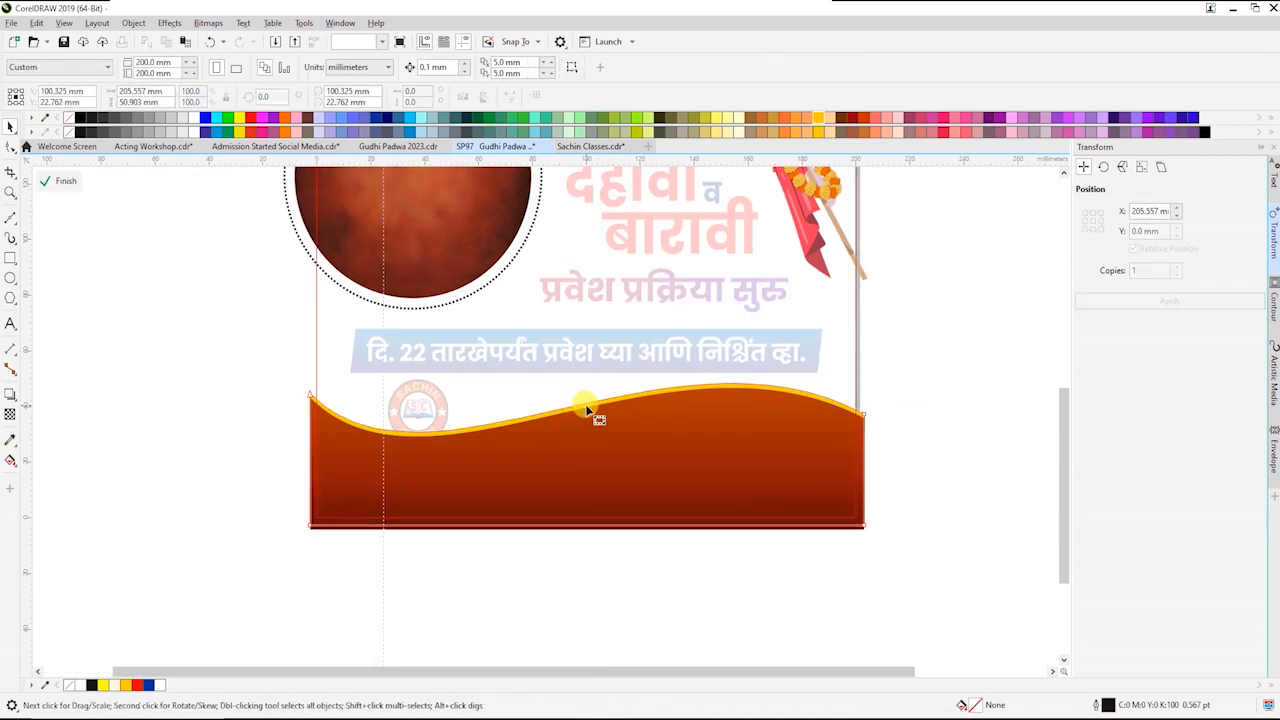
drag(429, 517, 446, 522)
drag(668, 313, 656, 303)
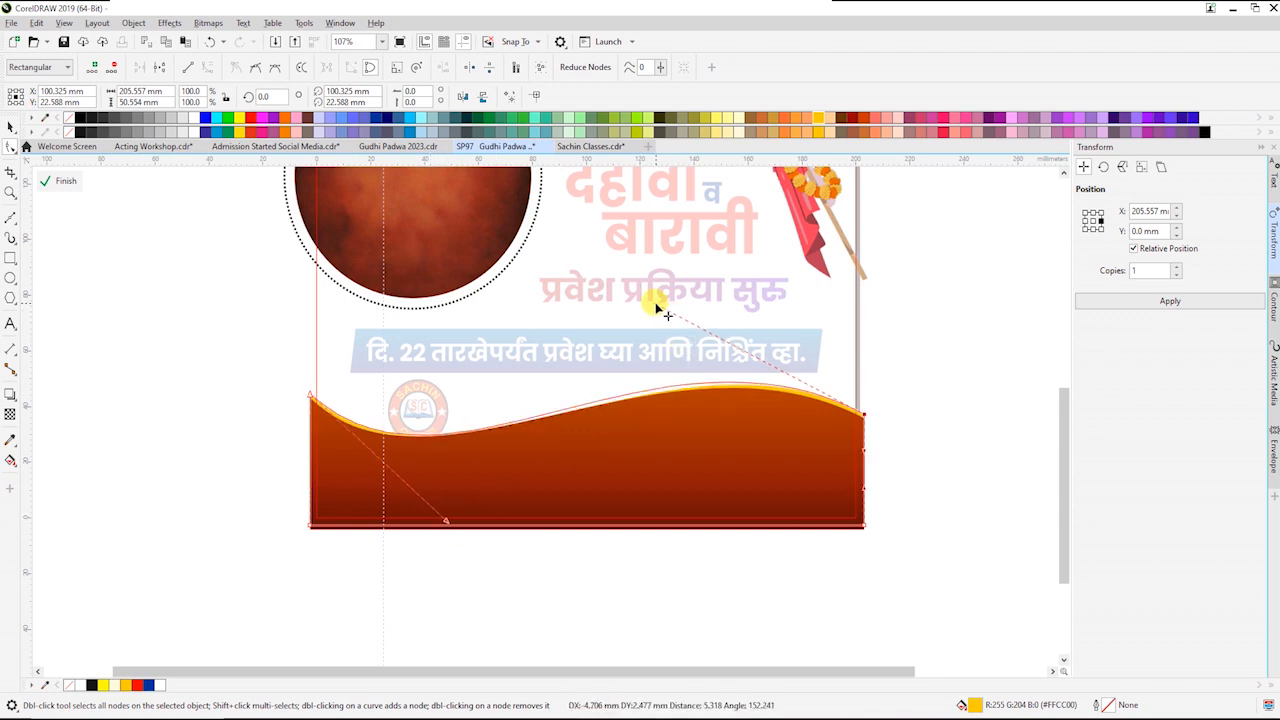
drag(443, 527, 467, 526)
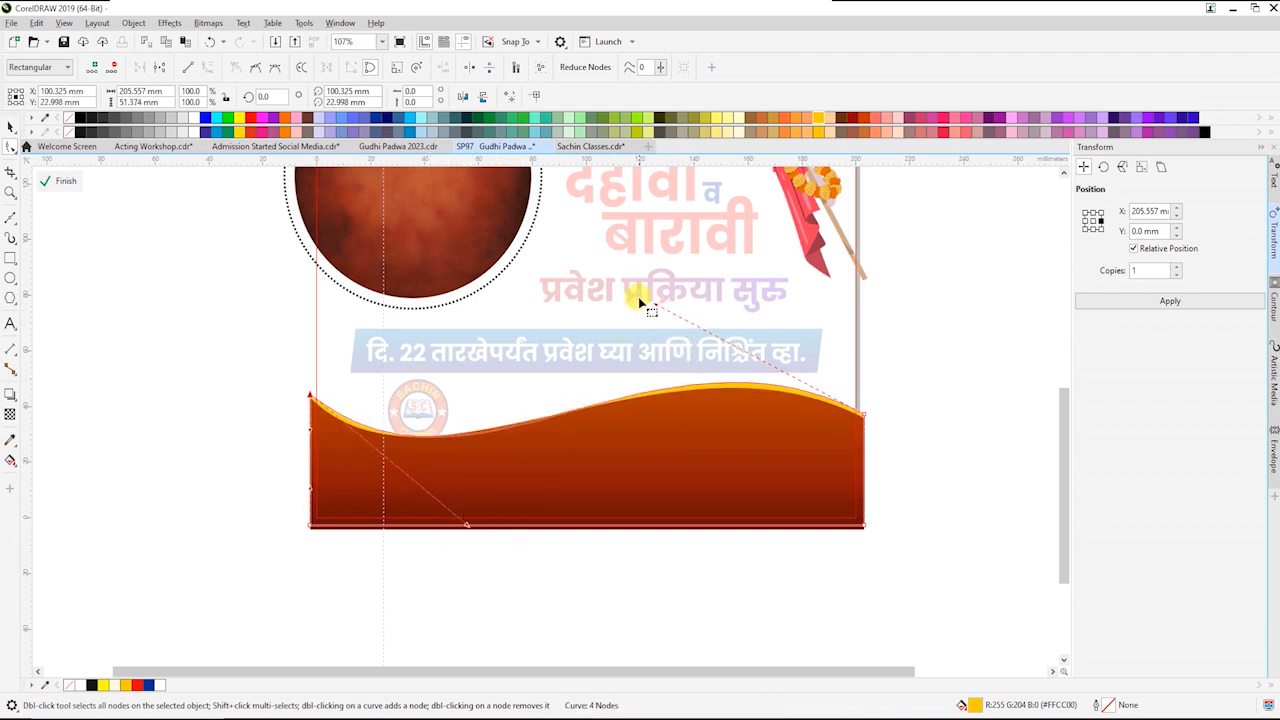
drag(656, 304, 675, 322)
key(space)
ctrl+click(914, 428)
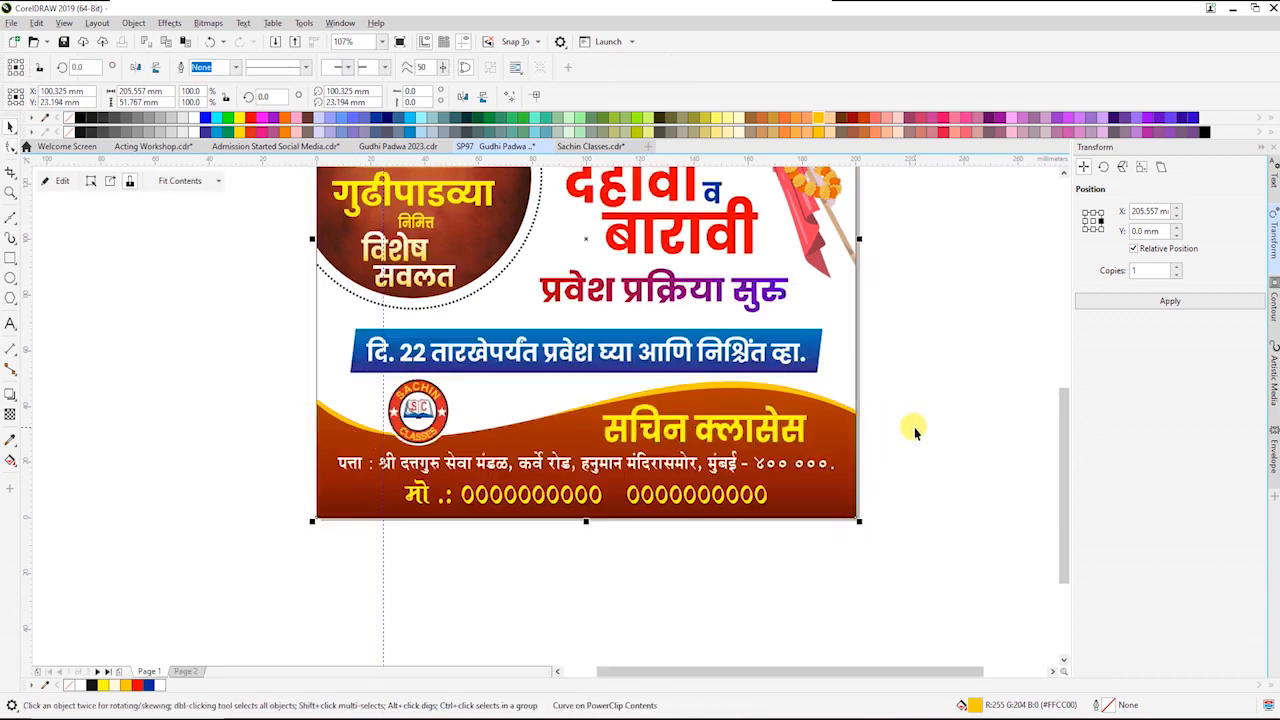
click(914, 428)
Refine the amber wave by raising its starting node and lifting the crest to thicken the strip above the brown wave
key(z)
click(828, 530)
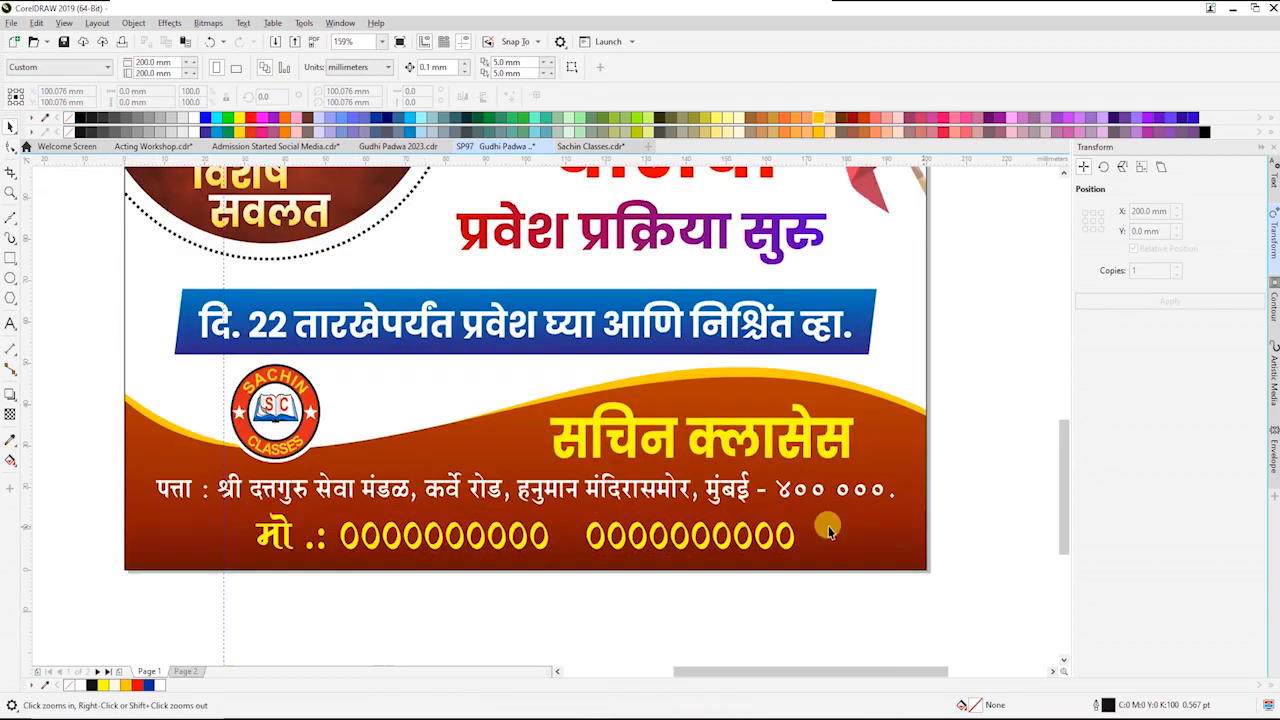
double_click(165, 431)
double_click(163, 430)
key(space)
click(119, 391)
key(F10)
drag(115, 386, 115, 380)
drag(942, 417, 942, 420)
key(ctrl+z)
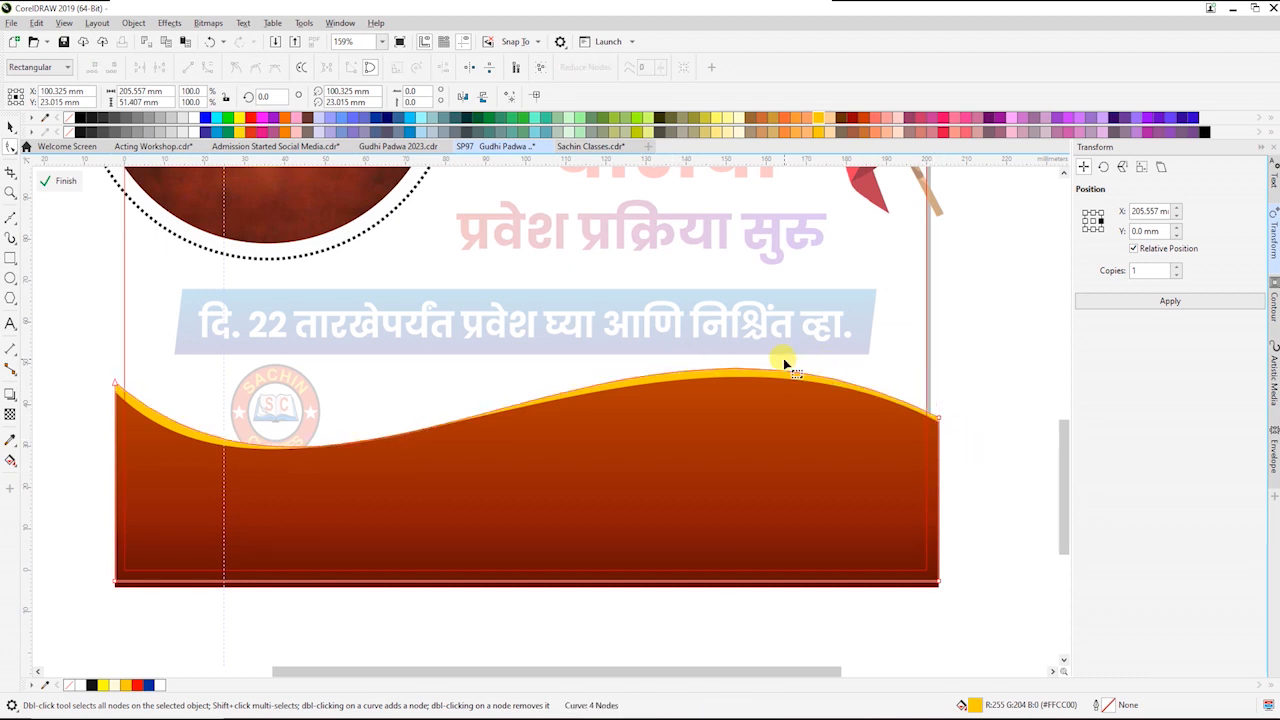
drag(613, 254, 614, 242)
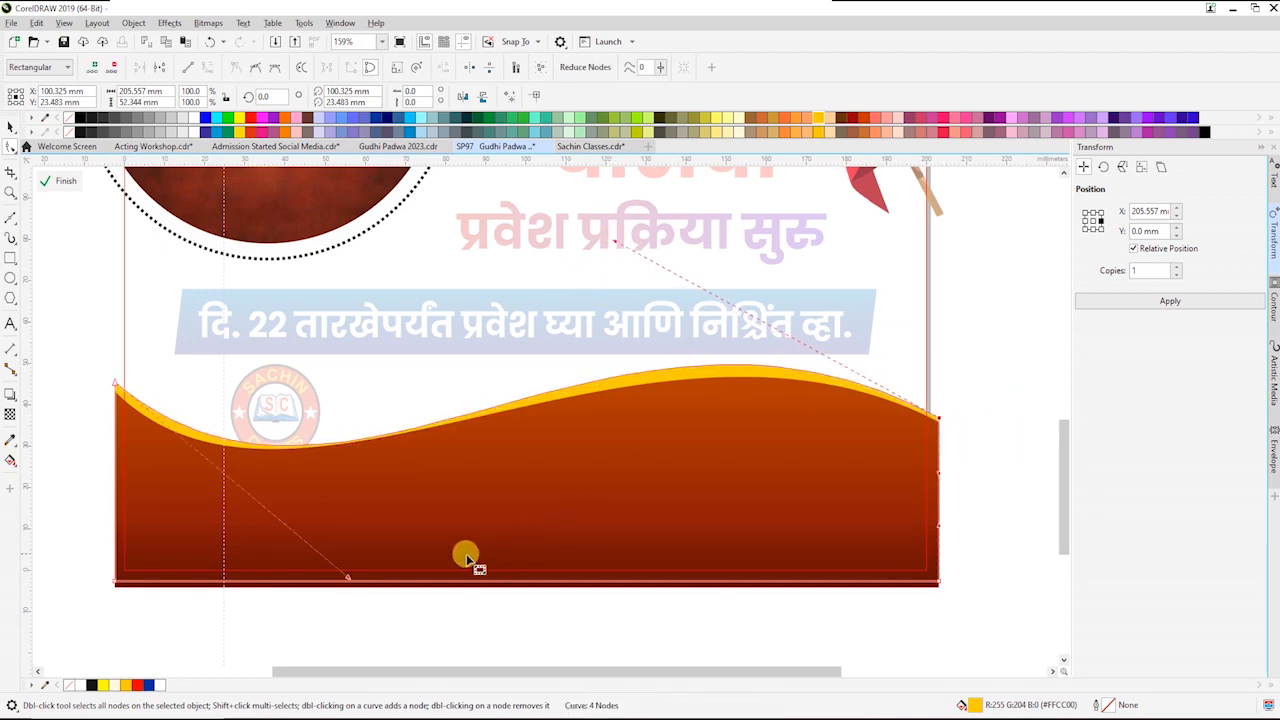
key(space)
ctrl+click(952, 461)
Place the floral ornament between the two phone numbers at about 5.6 mm wide and colour it light blue
scroll(951, 463, down, 1)
key(F2)
drag(463, 320, 1038, 586)
key(space)
click(572, 588)
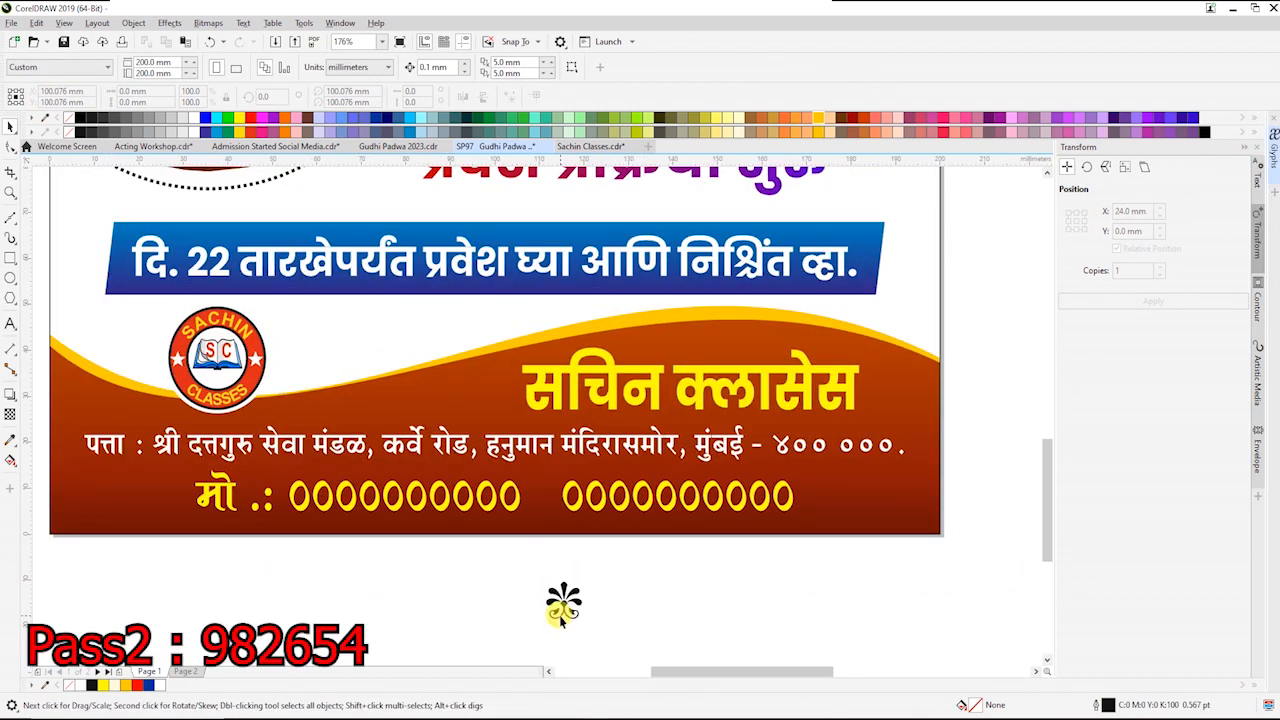
drag(561, 607, 544, 501)
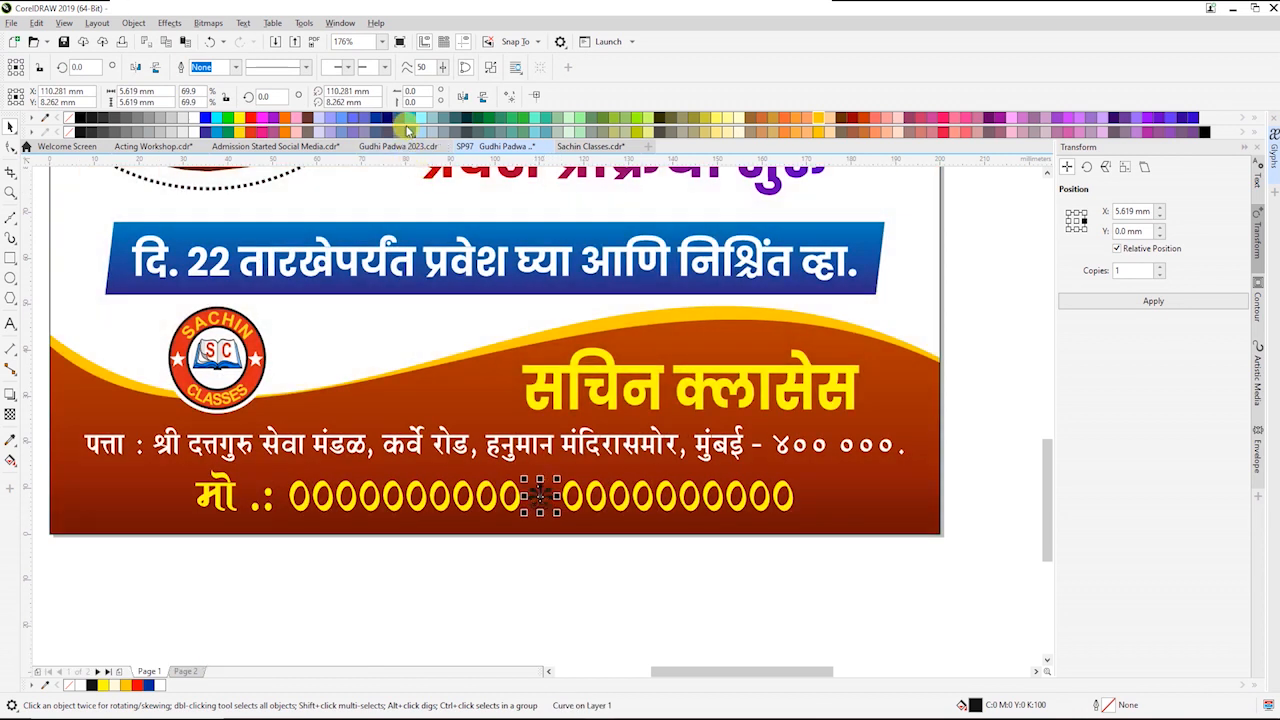
click(607, 568)
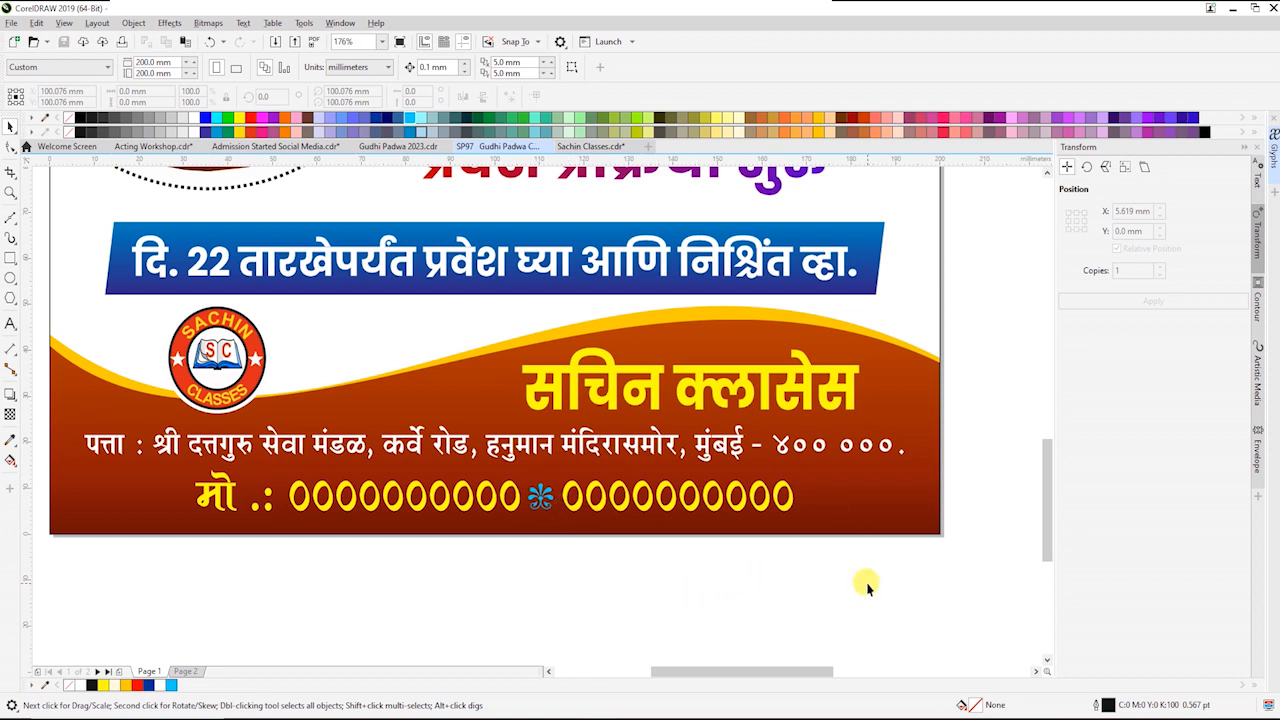
Give the सचिन क्लासेस heading a black shadow copy offset slightly behind the yellow text
click(698, 388)
key(z)
drag(465, 322, 995, 486)
drag(474, 339, 482, 348)
click(82, 120)
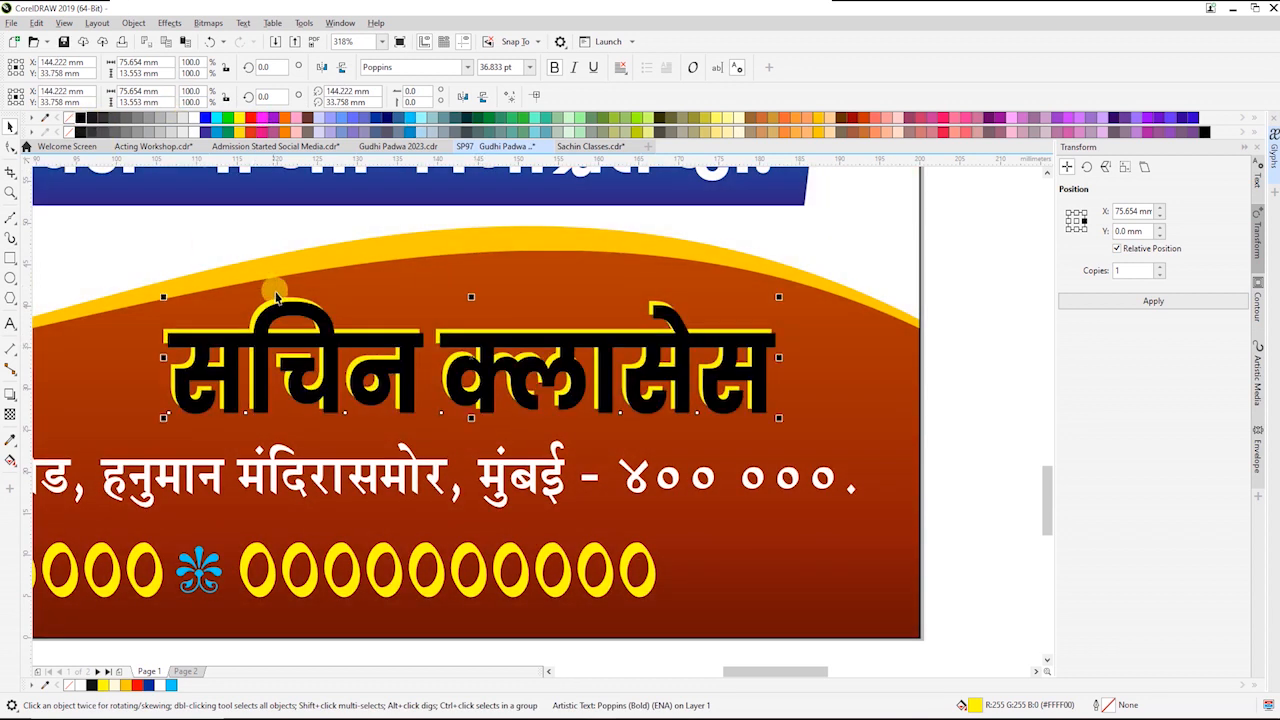
click(272, 300)
key(shift+Page_Up)
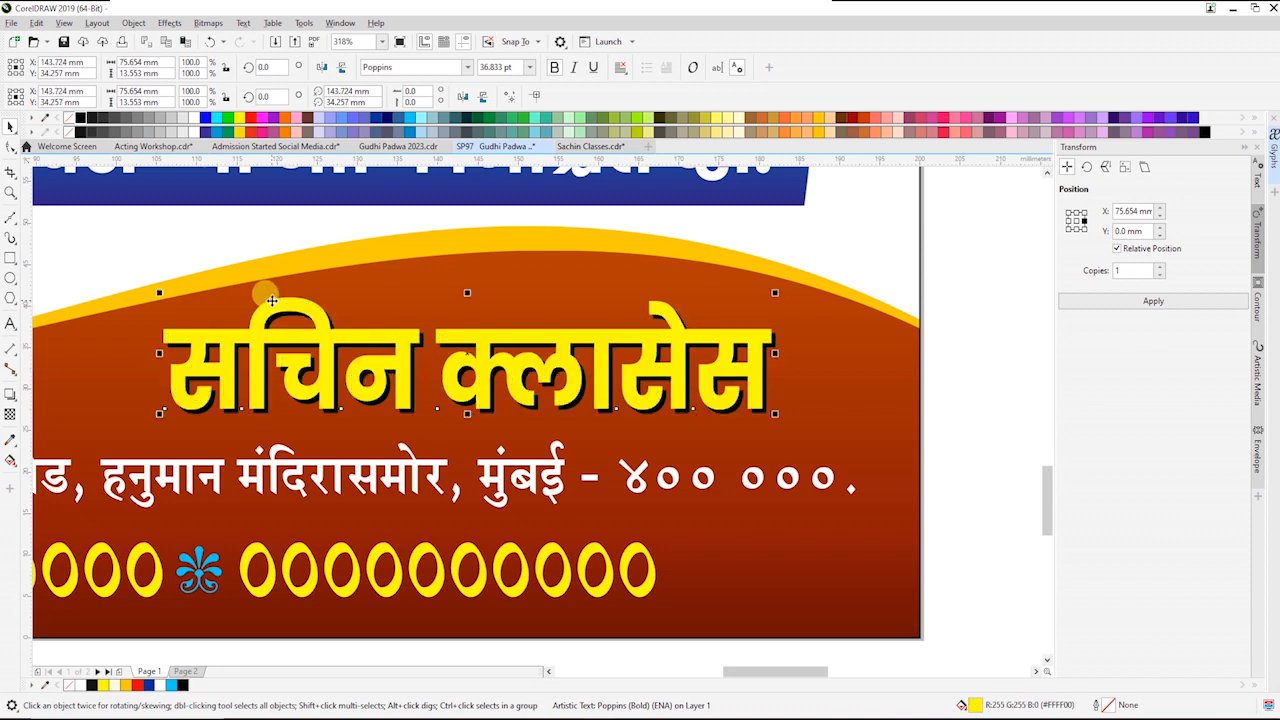
Nudge the phone line with its ornament and the address line slightly upward on the wave
scroll(954, 287, down, 3)
key(F2)
drag(559, 257, 1019, 400)
key(space)
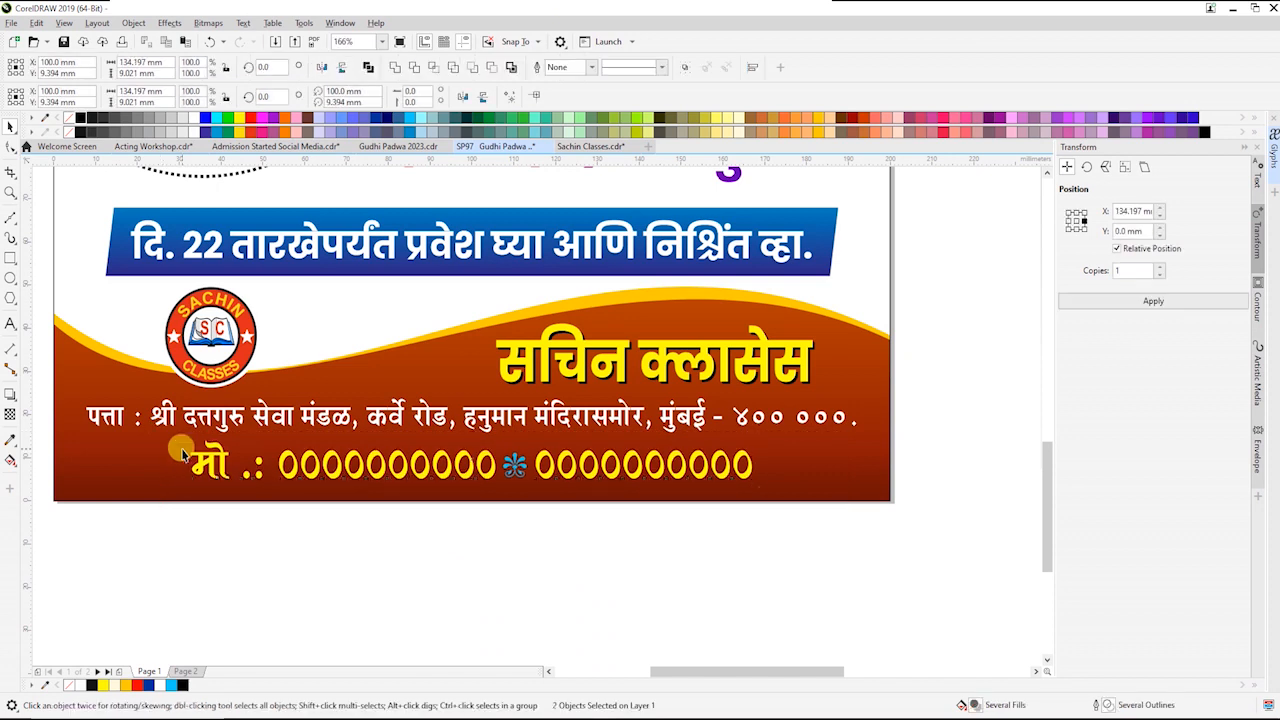
click(374, 539)
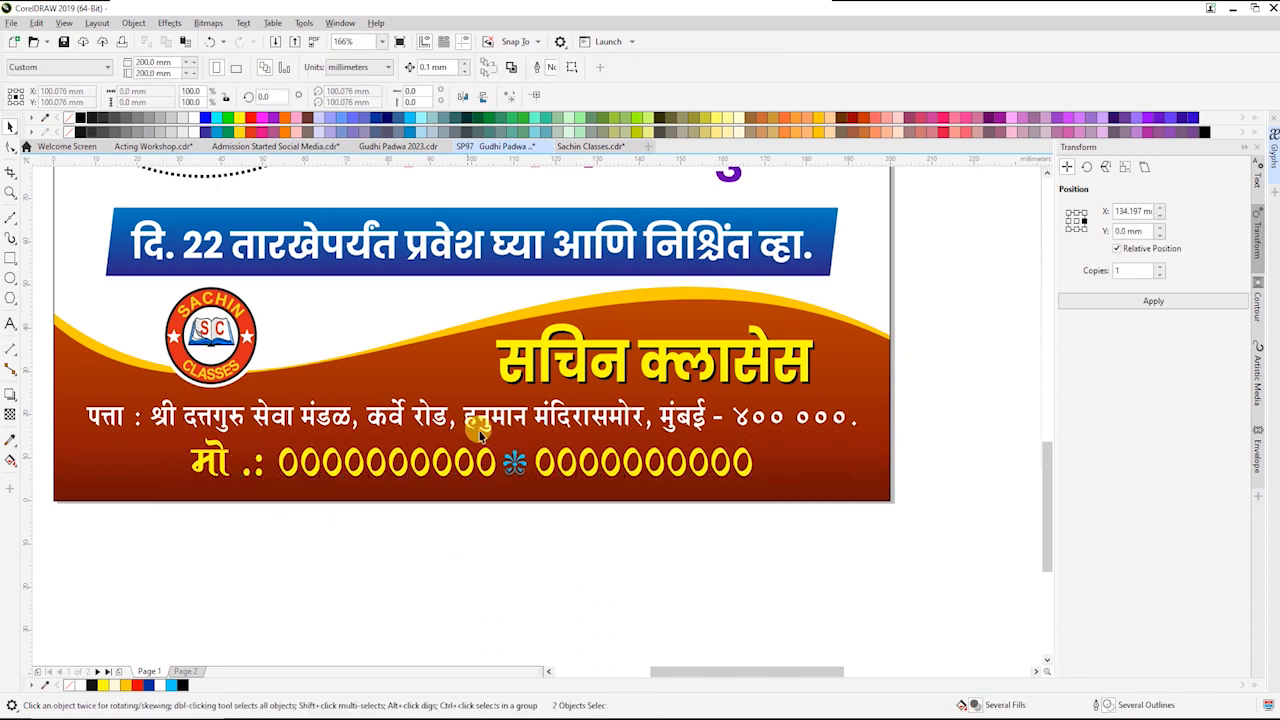
click(482, 419)
key(Up)
key(Up)
key(Up)
click(558, 562)
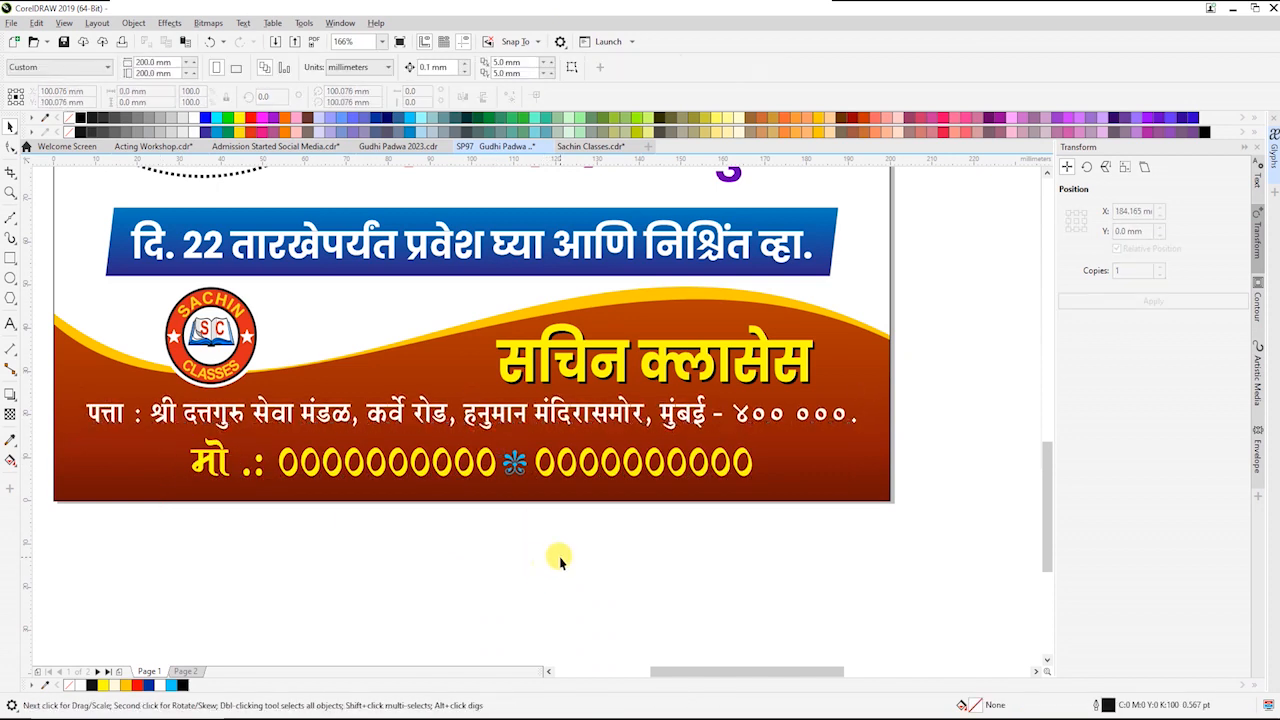
Move the grey gradient image into the post's page frame, centre it on the page and send it behind all the artwork
scroll(560, 557, down, 3)
key(F2)
drag(408, 326, 761, 559)
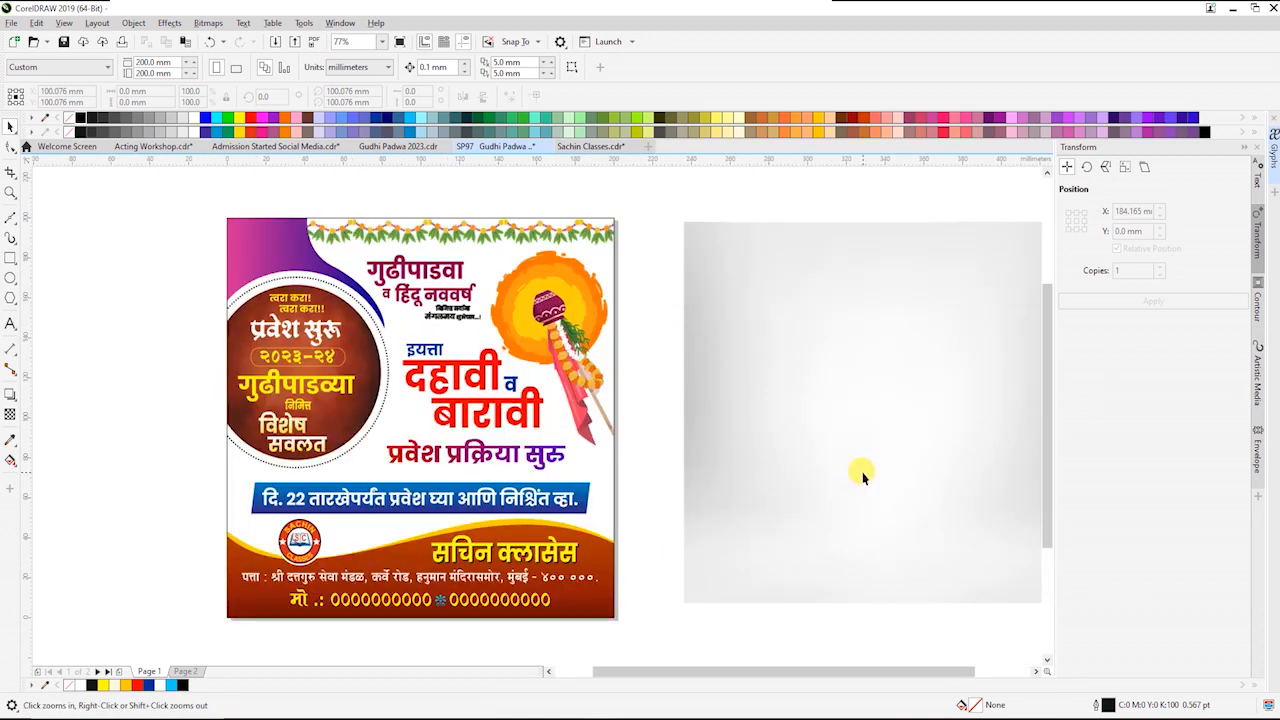
key(space)
click(837, 446)
key(ctrl+x)
ctrl+click(613, 484)
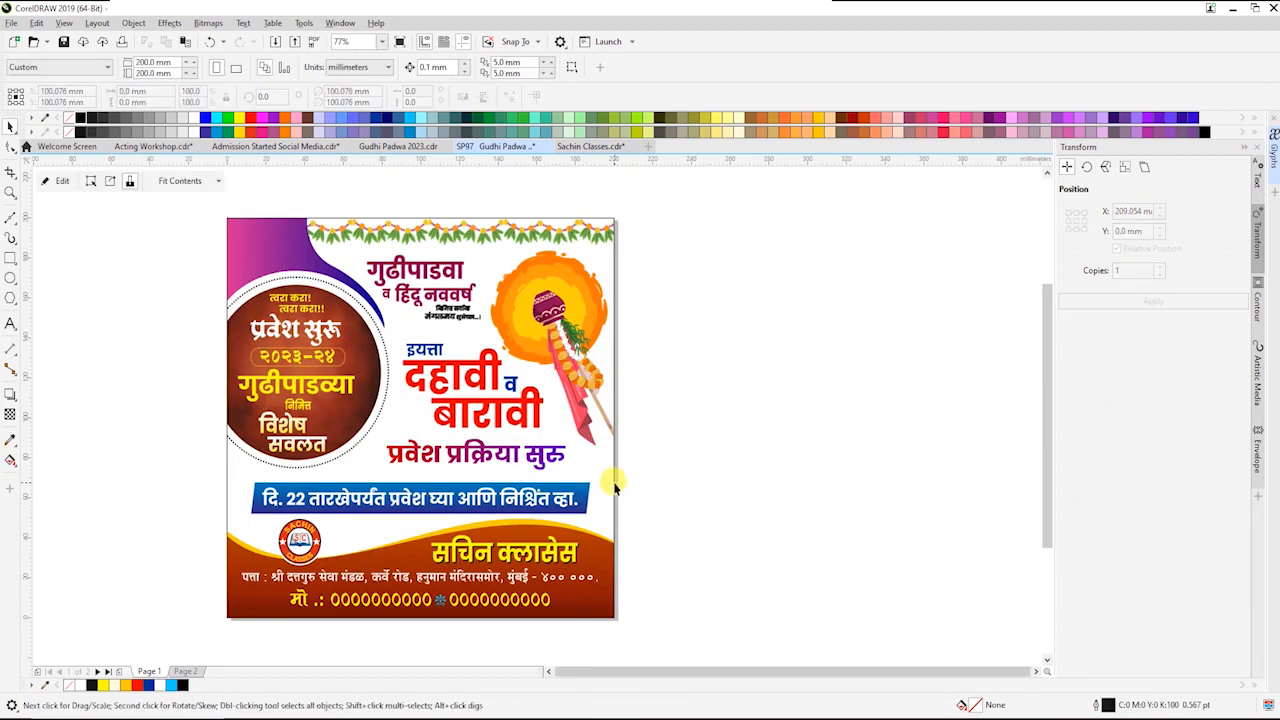
key(ctrl+v)
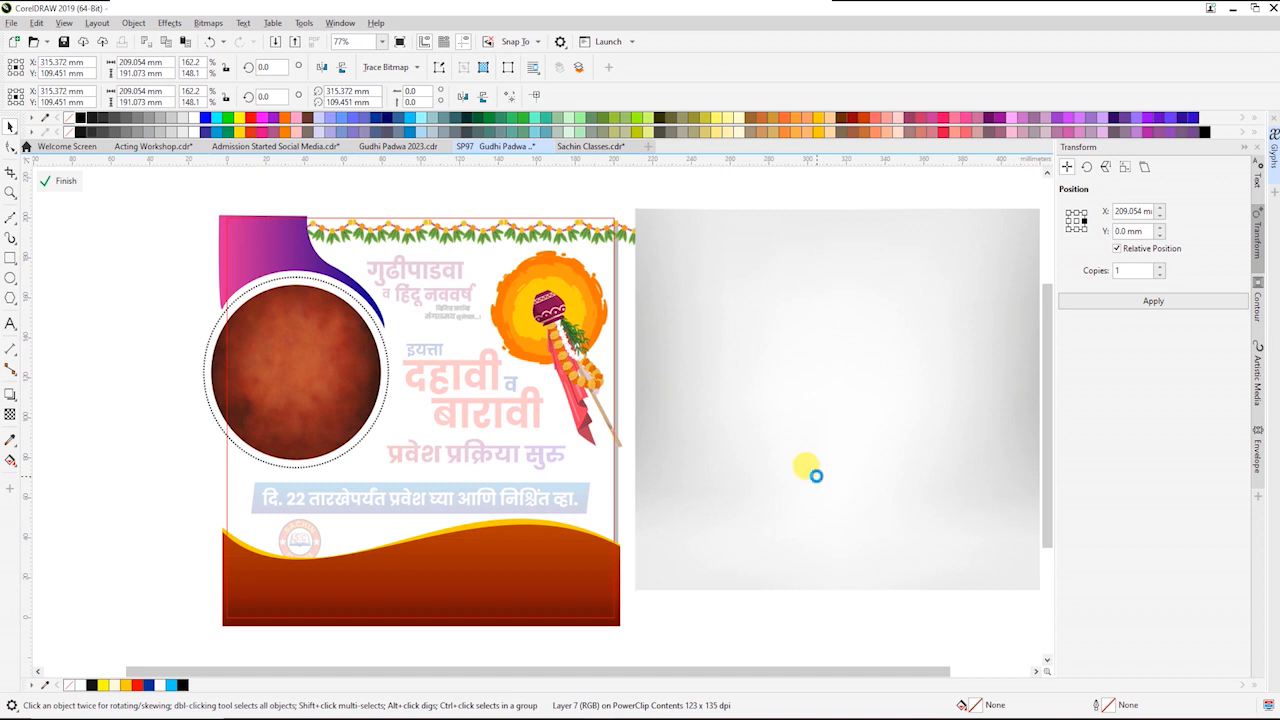
key(p)
key(shift+Page_Down)
ctrl+click(774, 487)
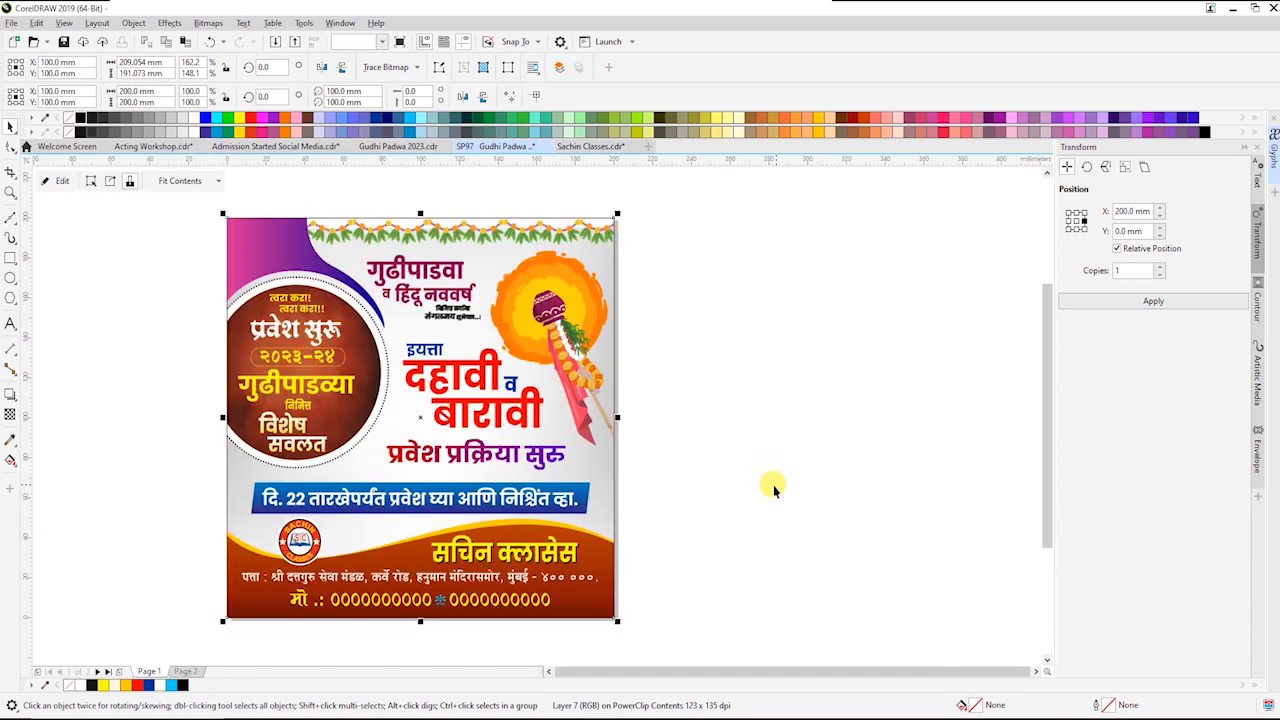
click(770, 486)
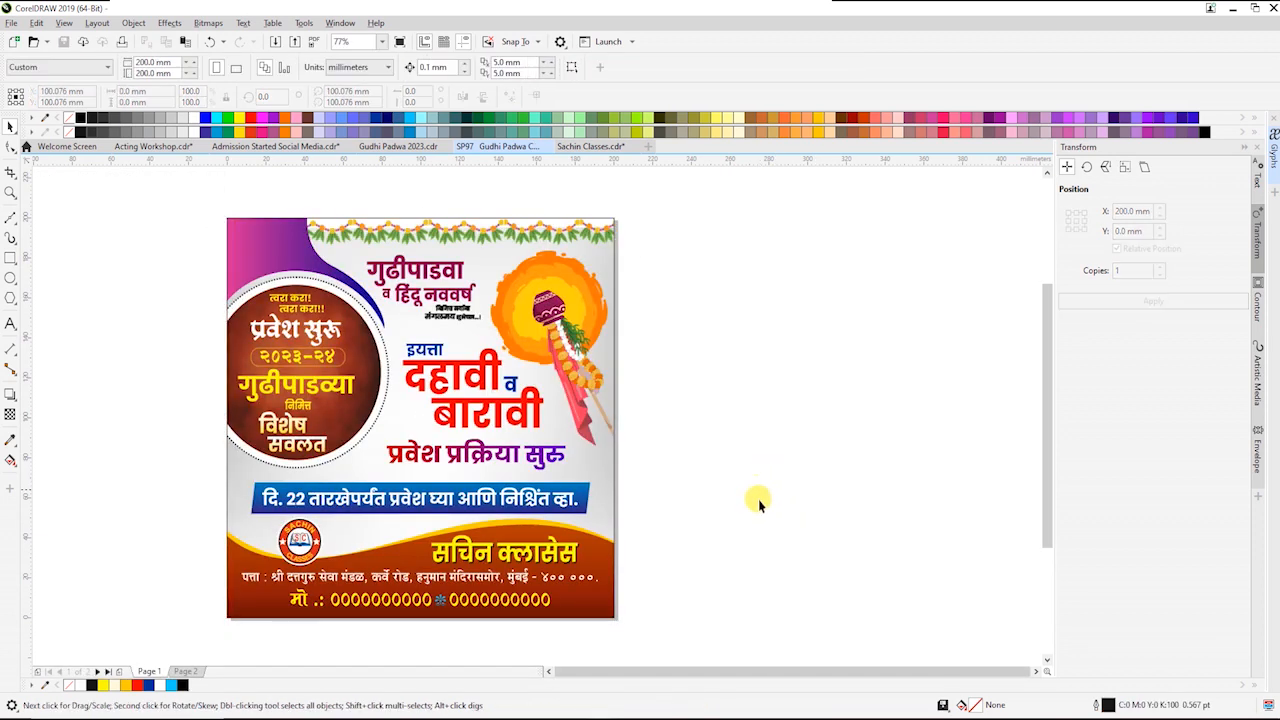
Try filling the dotted-outline circle around the brown badge with pale cream (C0 M0 Y20 K0)
key(z)
click(533, 465)
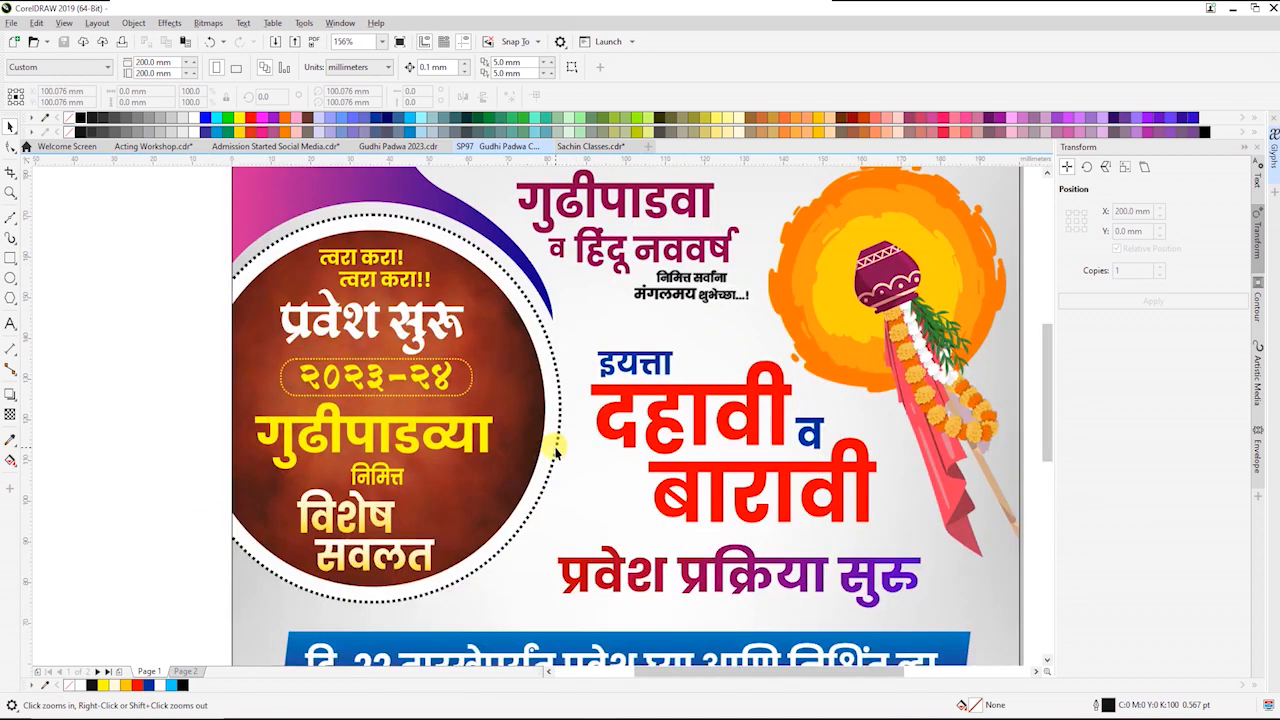
key(space)
ctrl+click(556, 452)
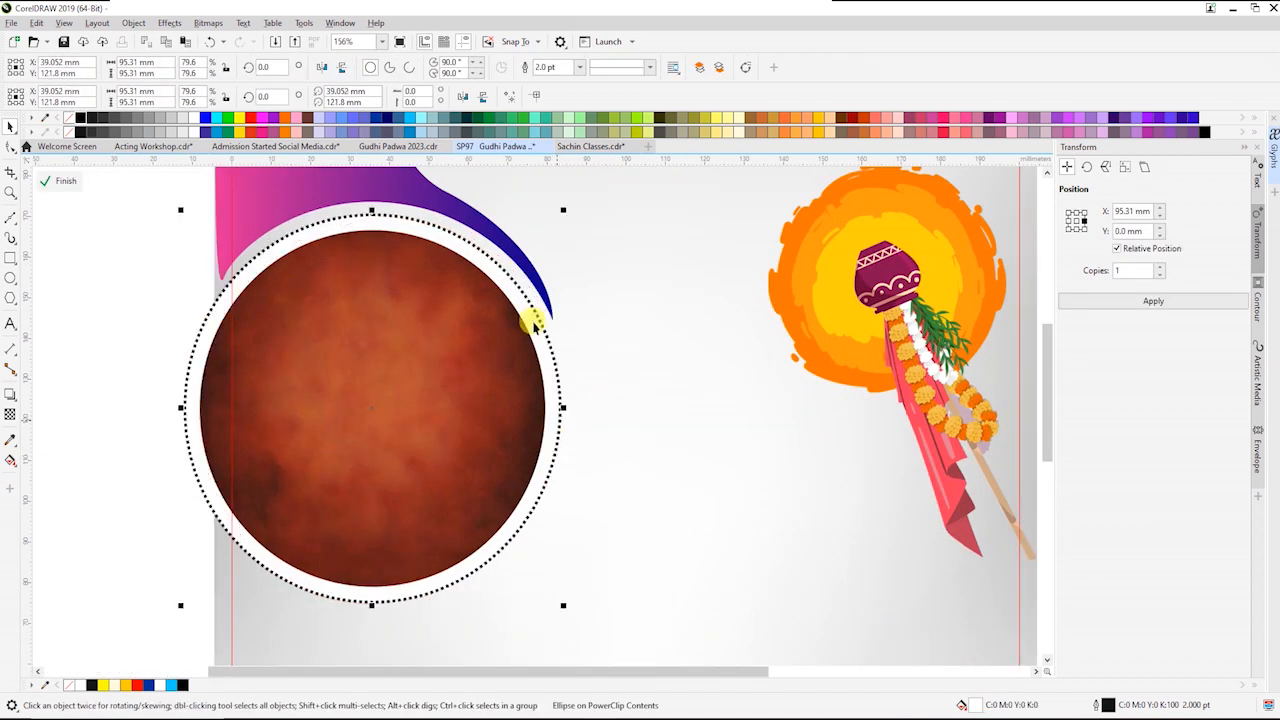
ctrl+click(80, 405)
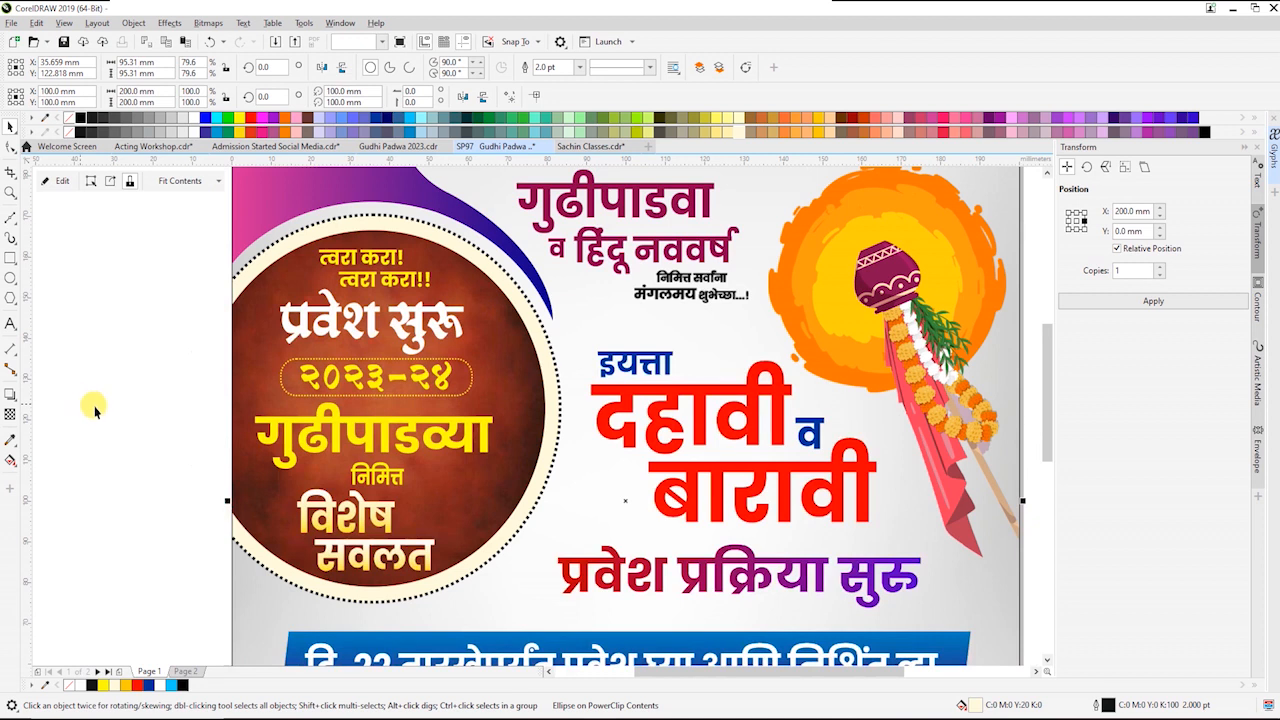
Fill the dotted-outline circle with white and give the brown badge circle a 2 pt golden-yellow outline (#FFCC00)
ctrl+click(519, 368)
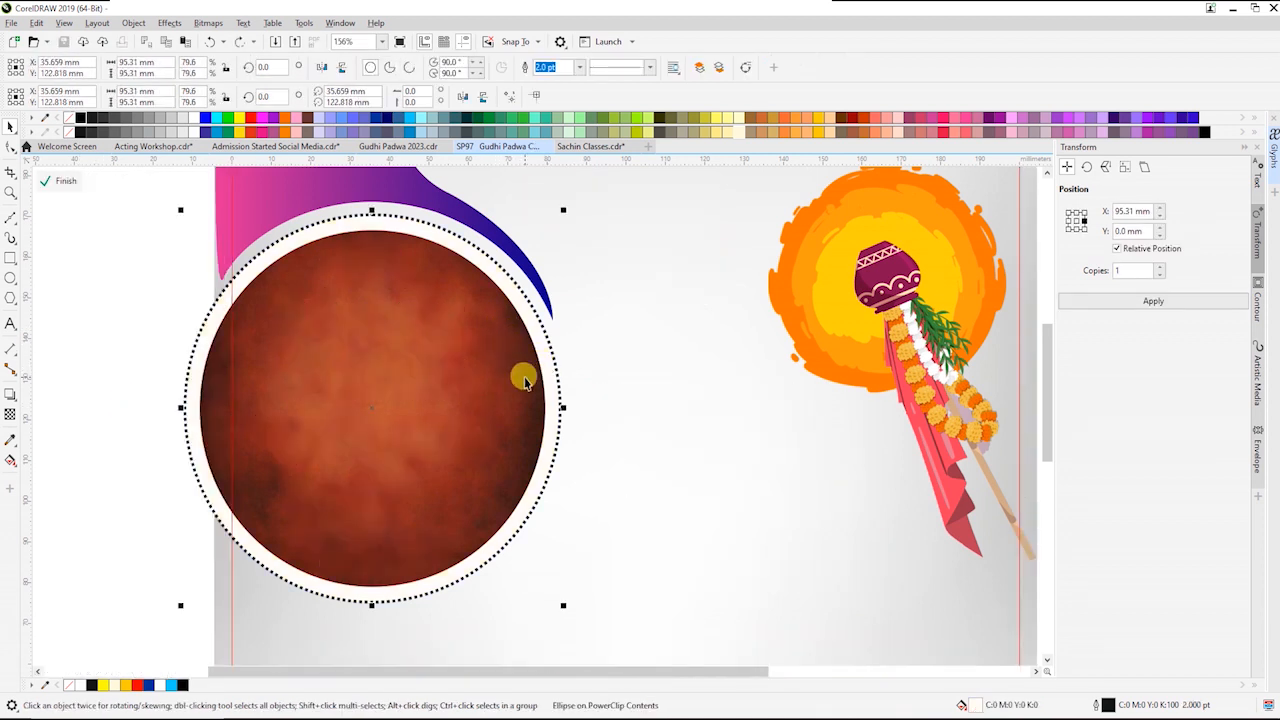
ctrl+click(512, 376)
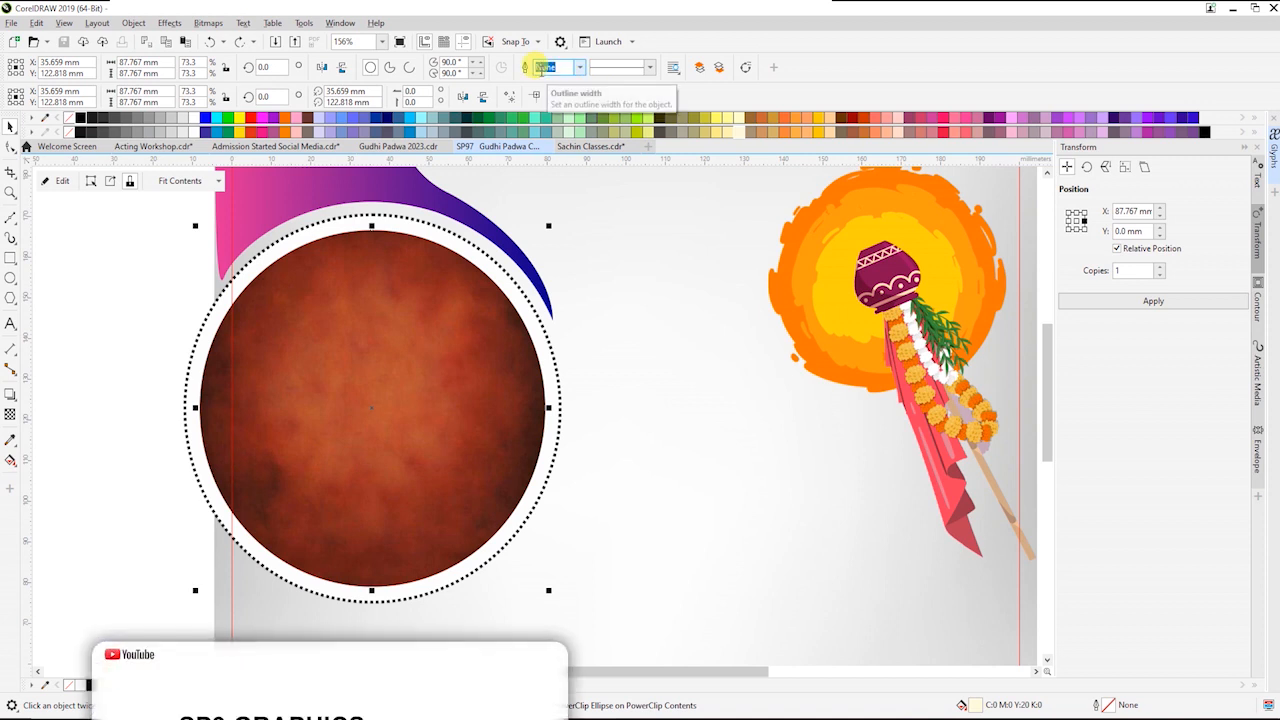
text(1)
key(Return)
text(2)
key(Return)
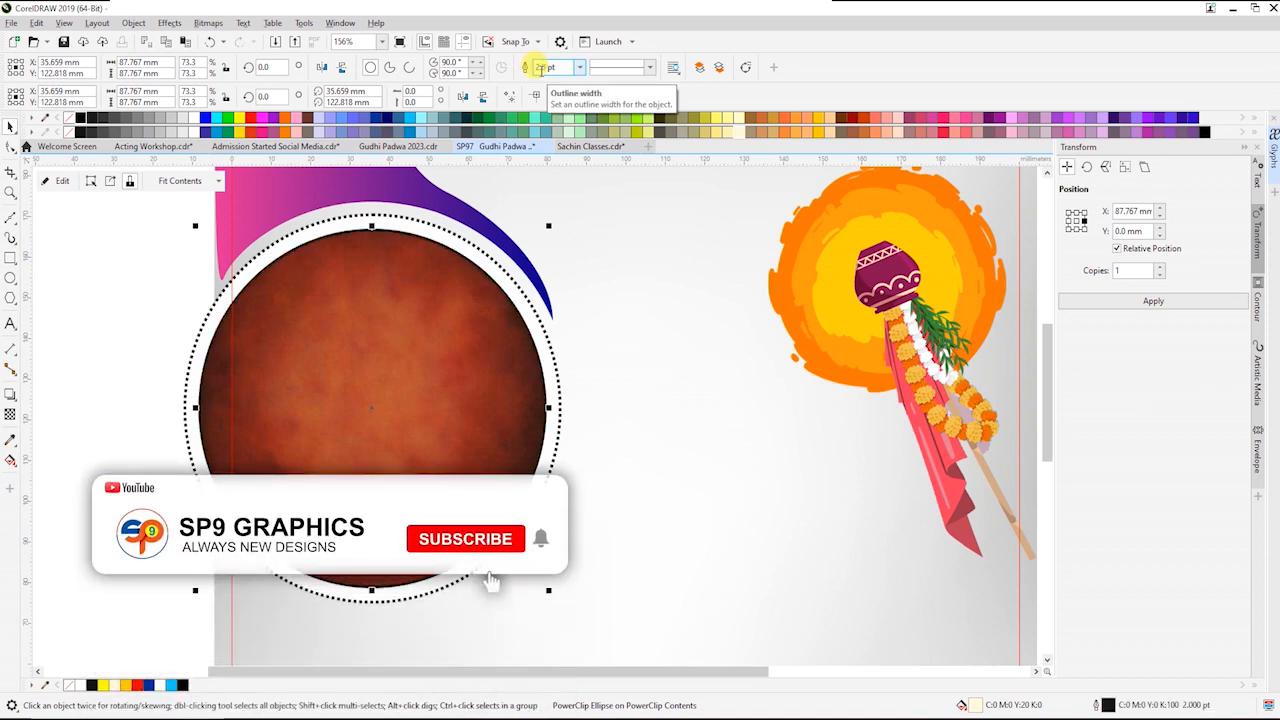
right_click(817, 130)
ctrl+click(121, 305)
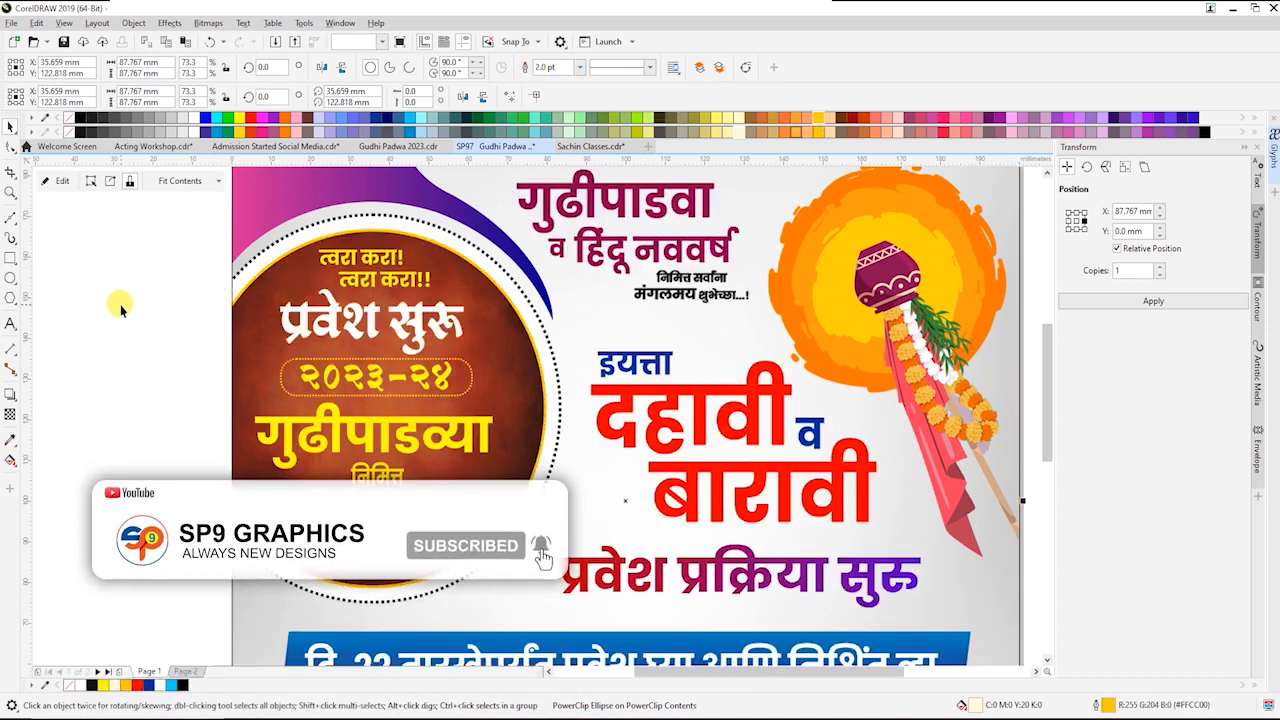
click(143, 321)
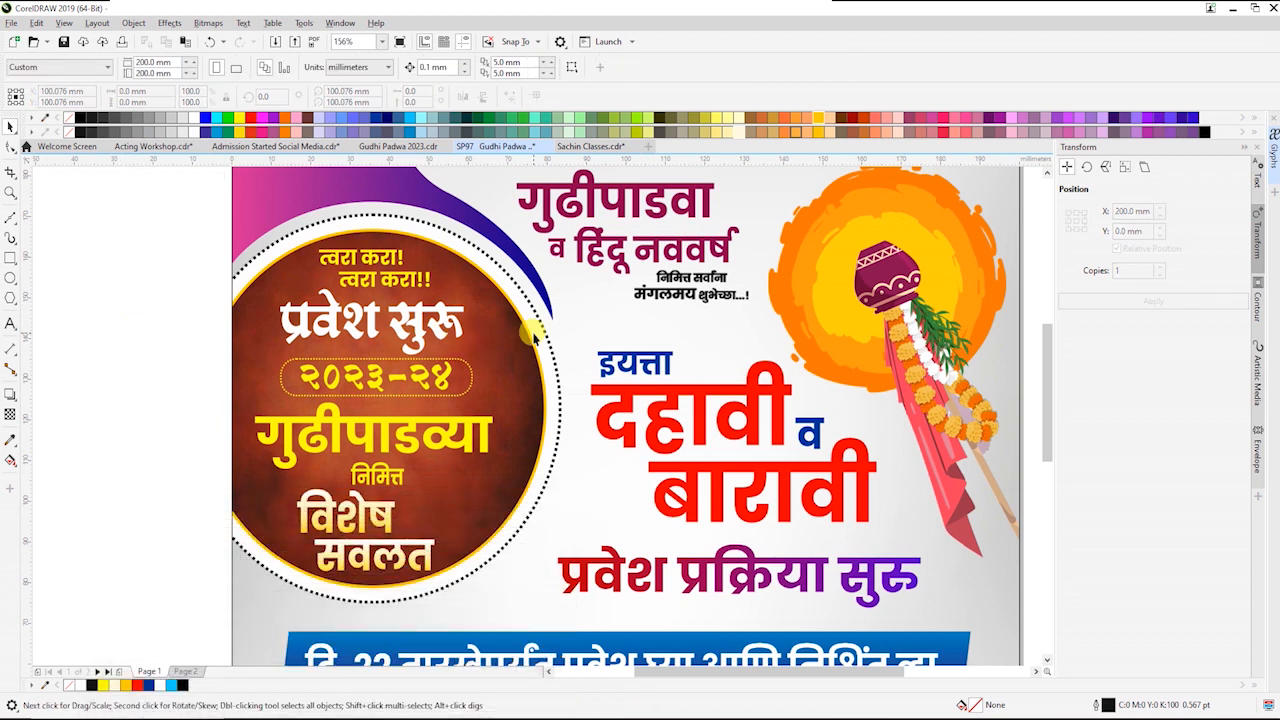
Look over the whole post to check the badge, headings, artwork and footer together
scroll(598, 367, down, 3)
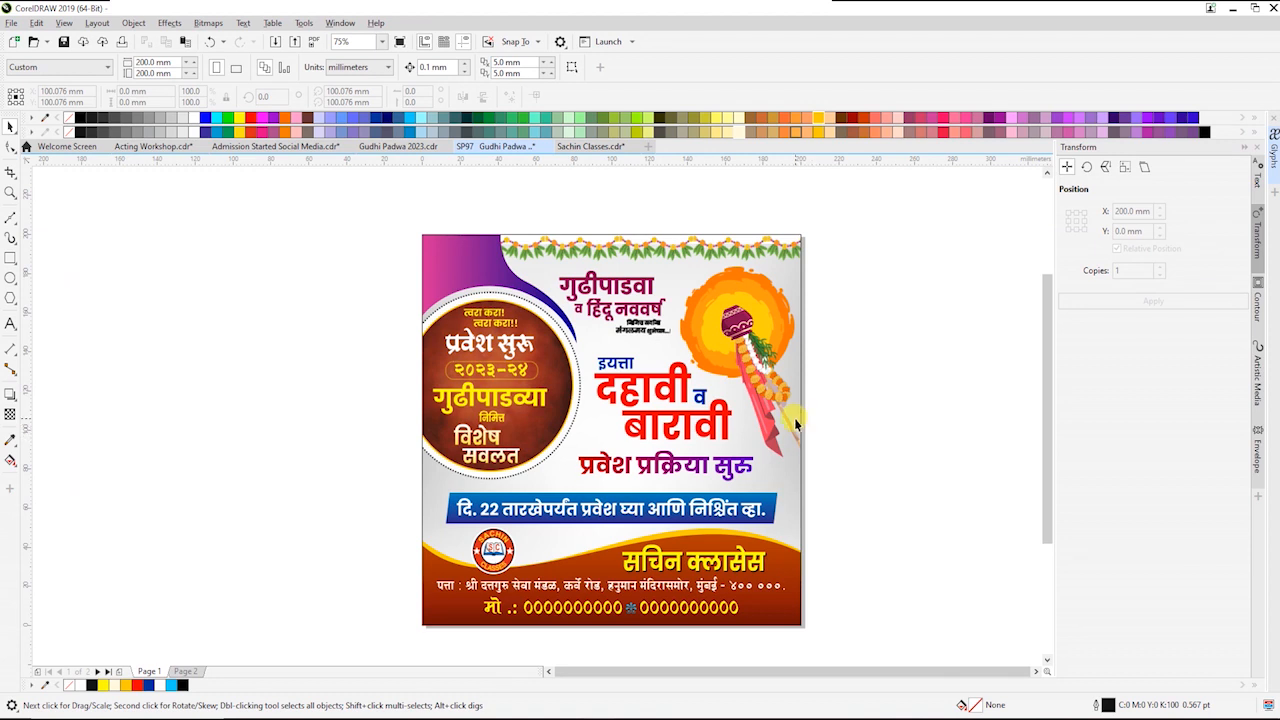
key(z)
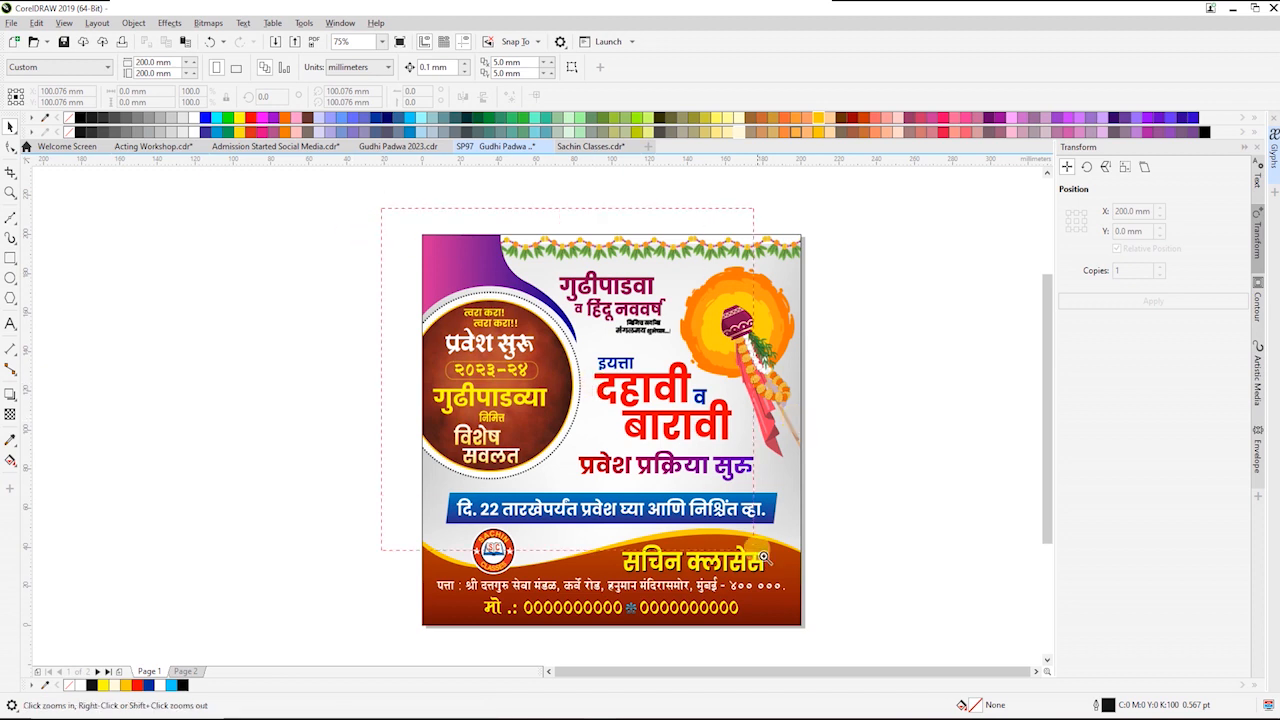
drag(381, 208, 880, 656)
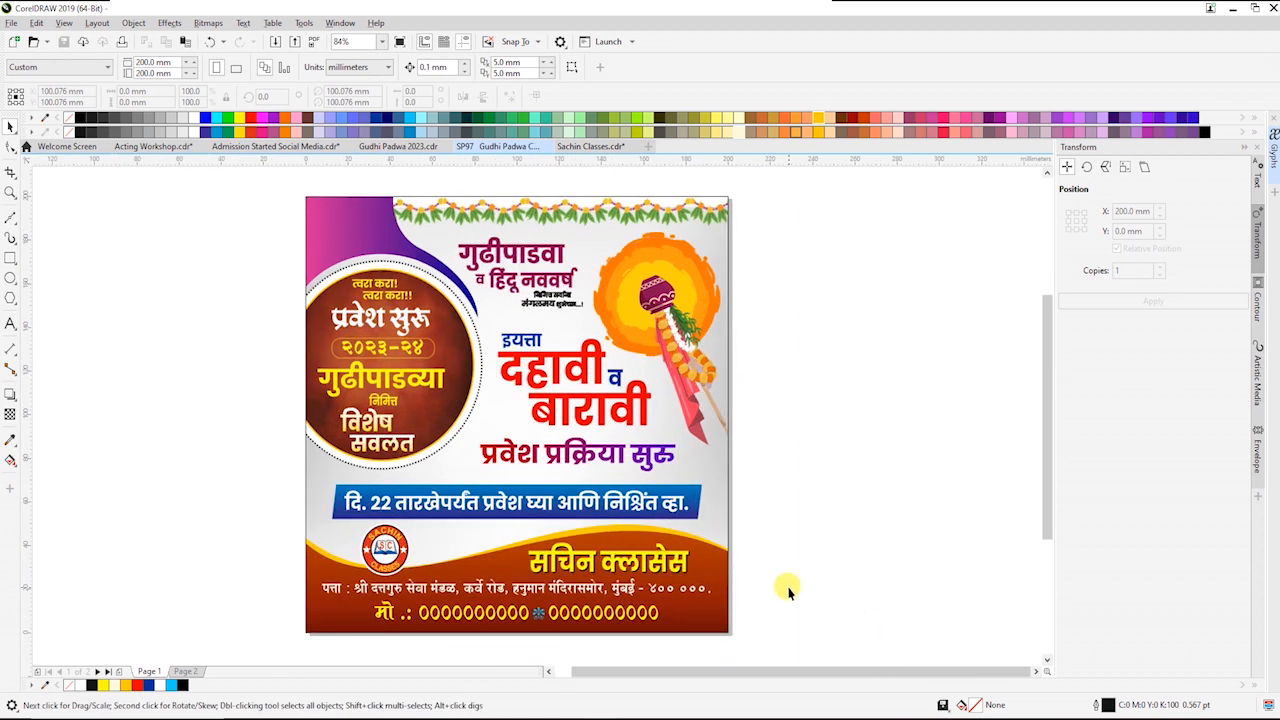
scroll(788, 593, down, 3)
key(z)
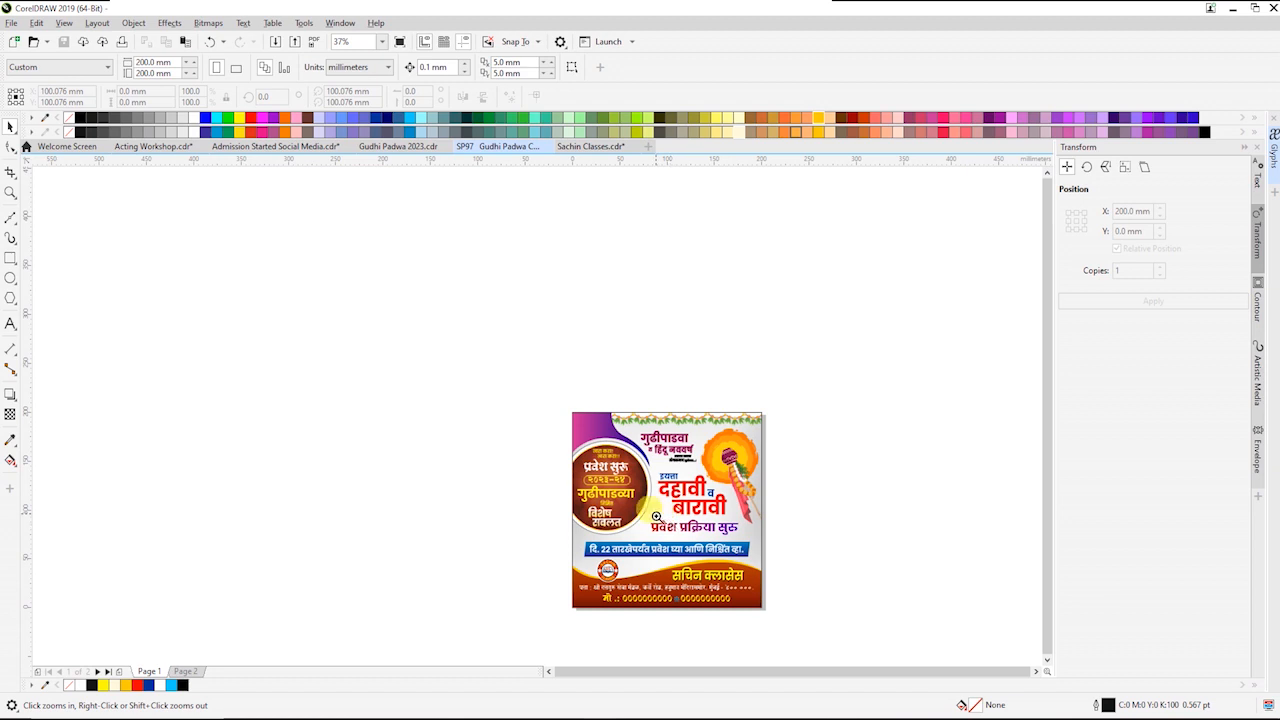
drag(832, 630, 828, 613)
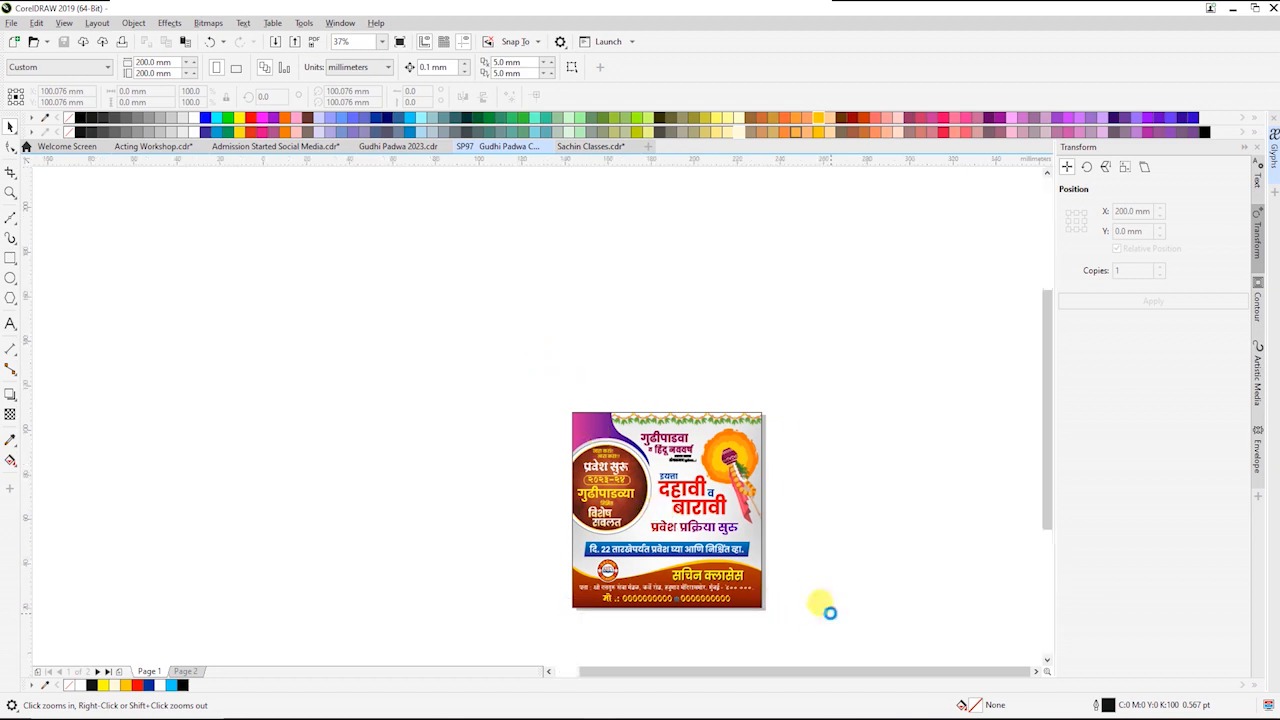
scroll(550, 502, down, 3)
drag(716, 627, 715, 627)
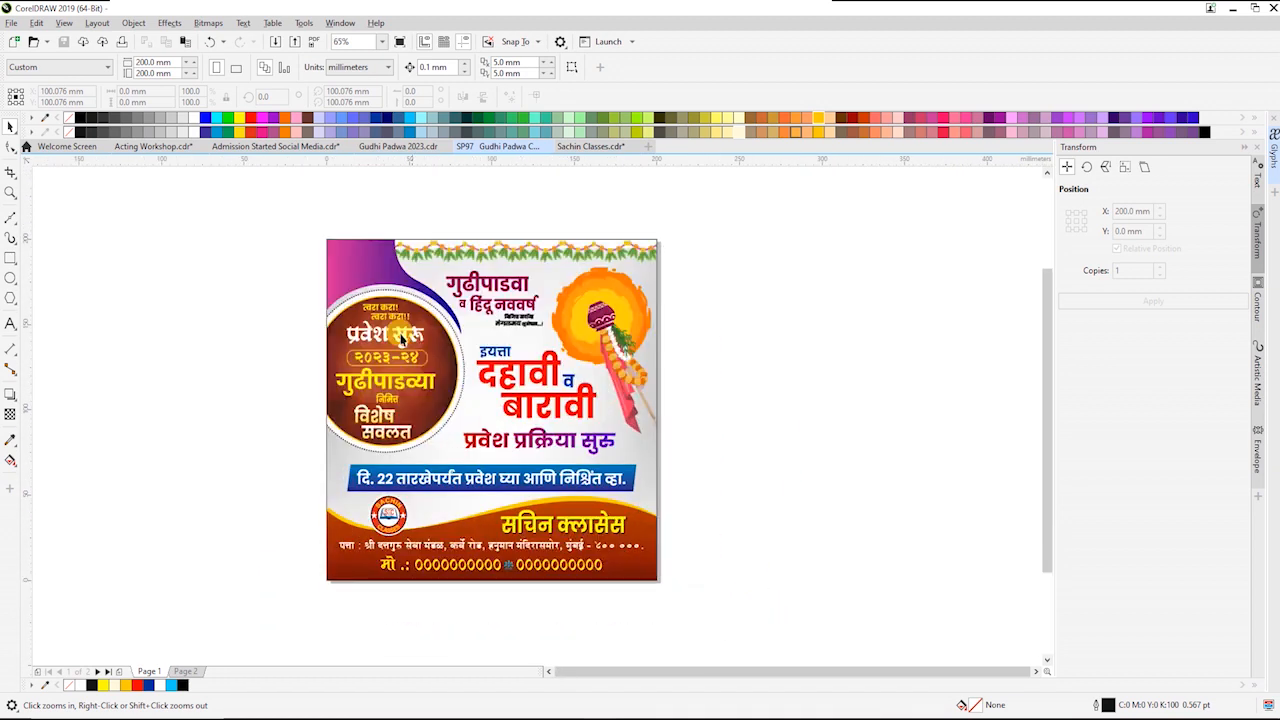
Try removing the outline from the post's page frame
key(space)
click(372, 262)
right_click(70, 133)
drag(298, 223, 707, 551)
drag(767, 602, 767, 602)
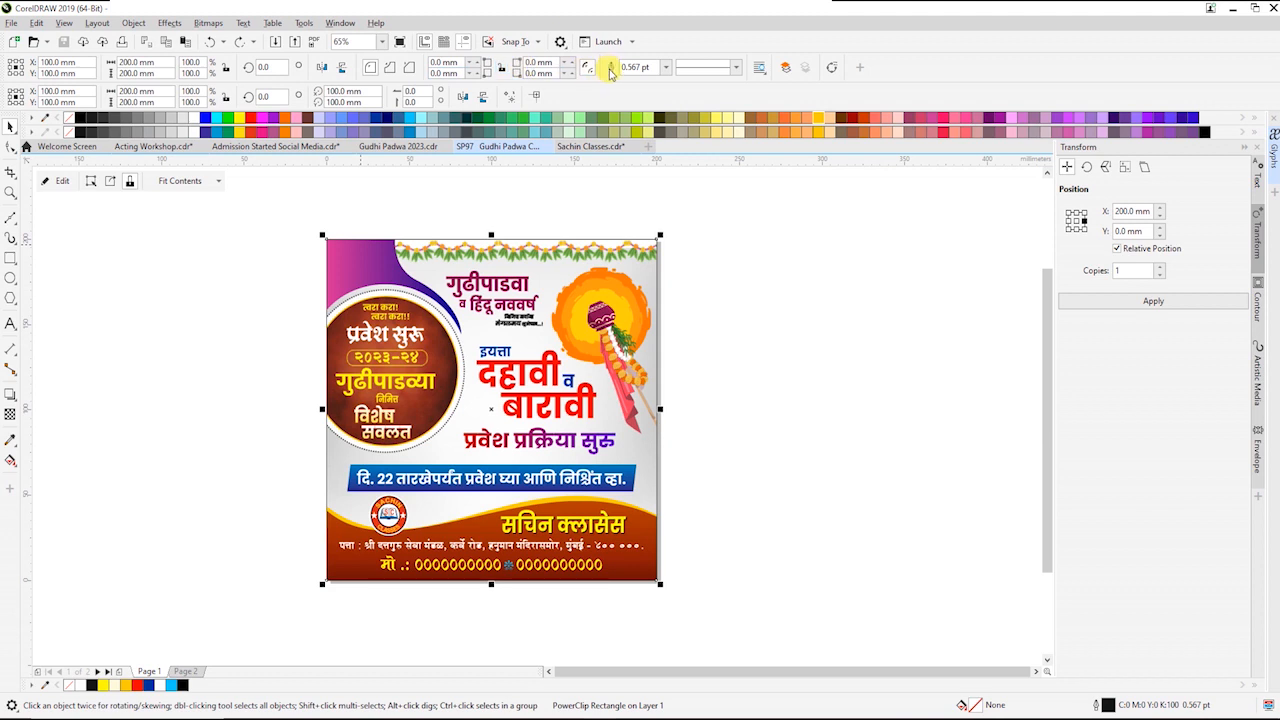
Group all of the post's artwork and resize the group to 190 × 190 mm
drag(307, 206, 758, 622)
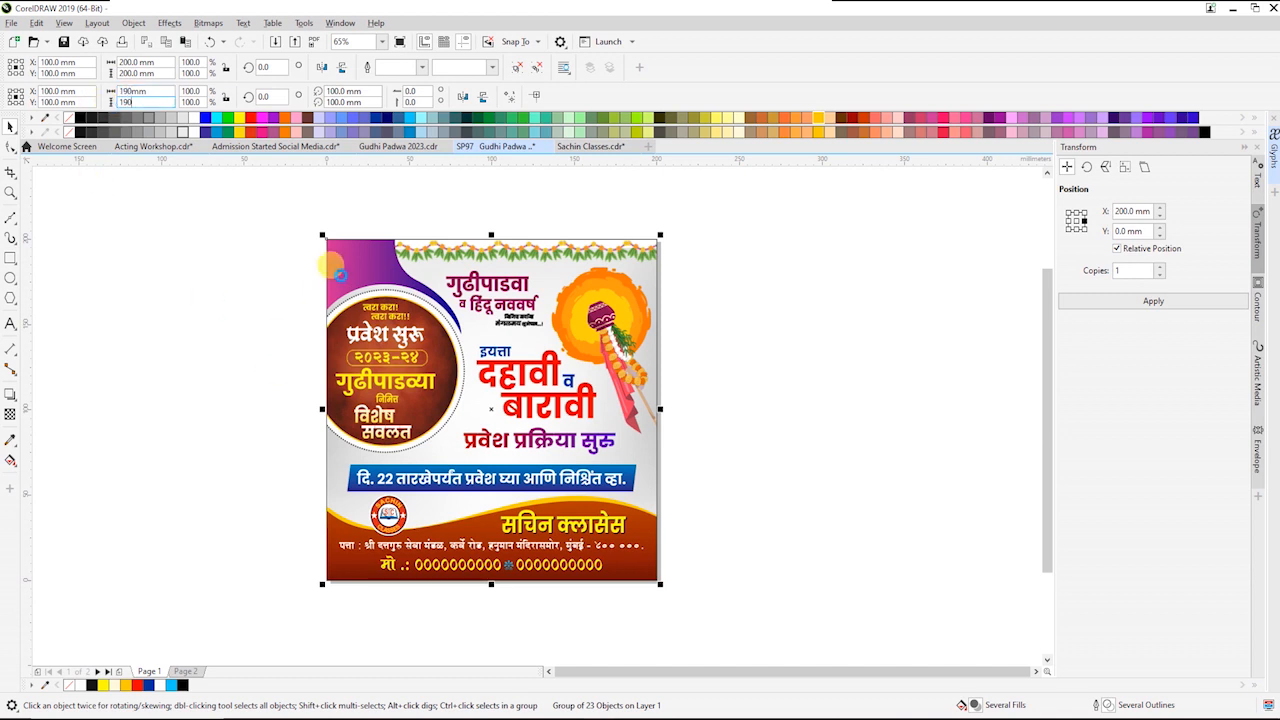
key(Return)
click(292, 321)
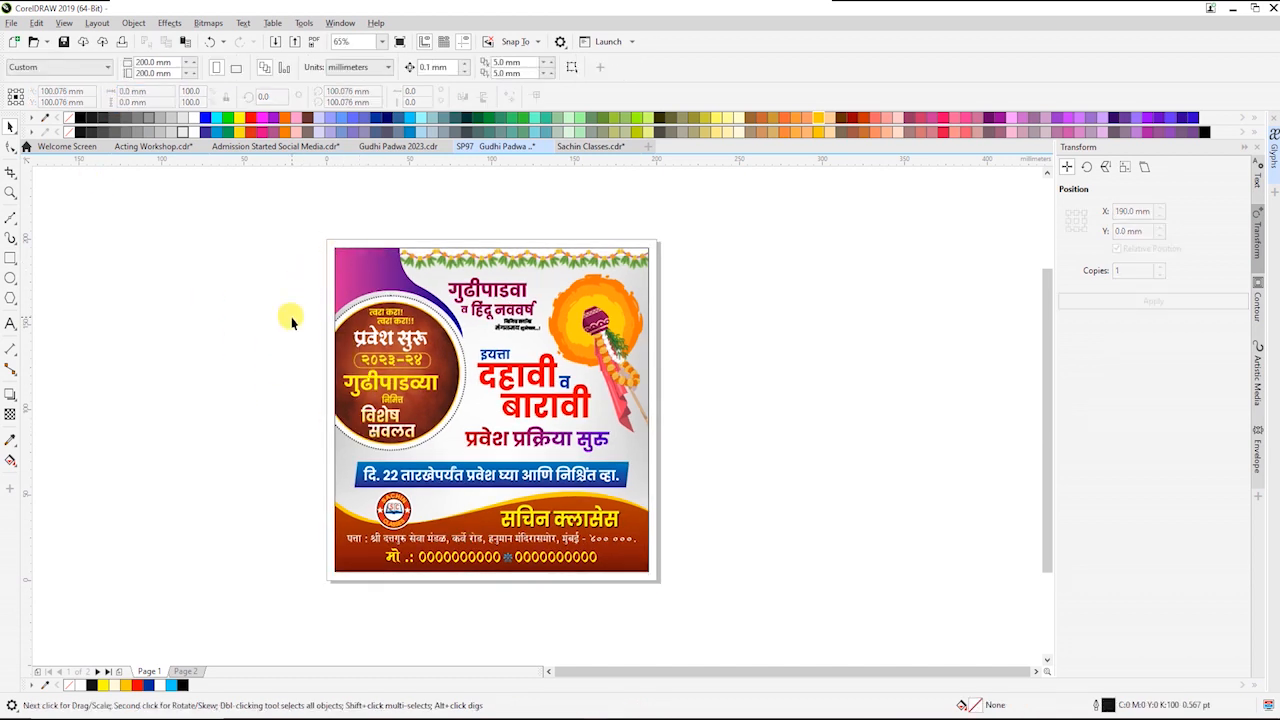
Add a page-sized 200 × 200 mm rectangle behind the artwork, filled with peach (C0 M20 Y40 K0) and without an outline
double_click(9, 261)
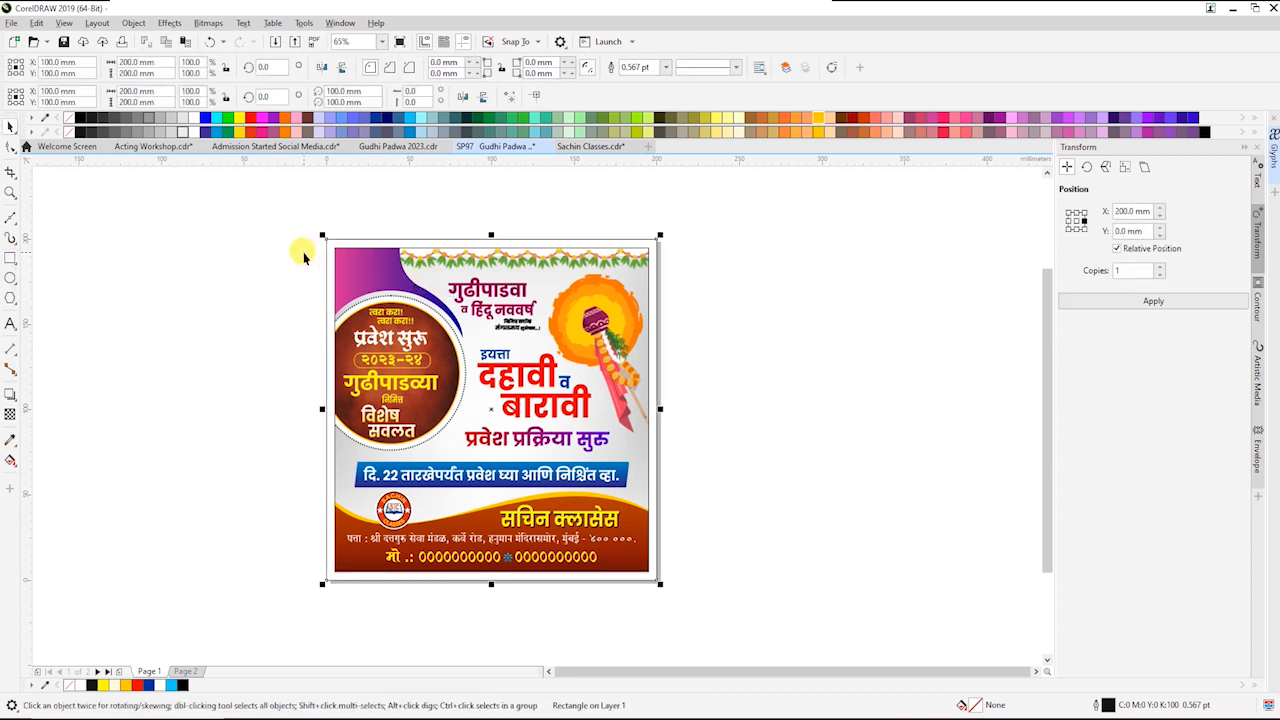
click(831, 132)
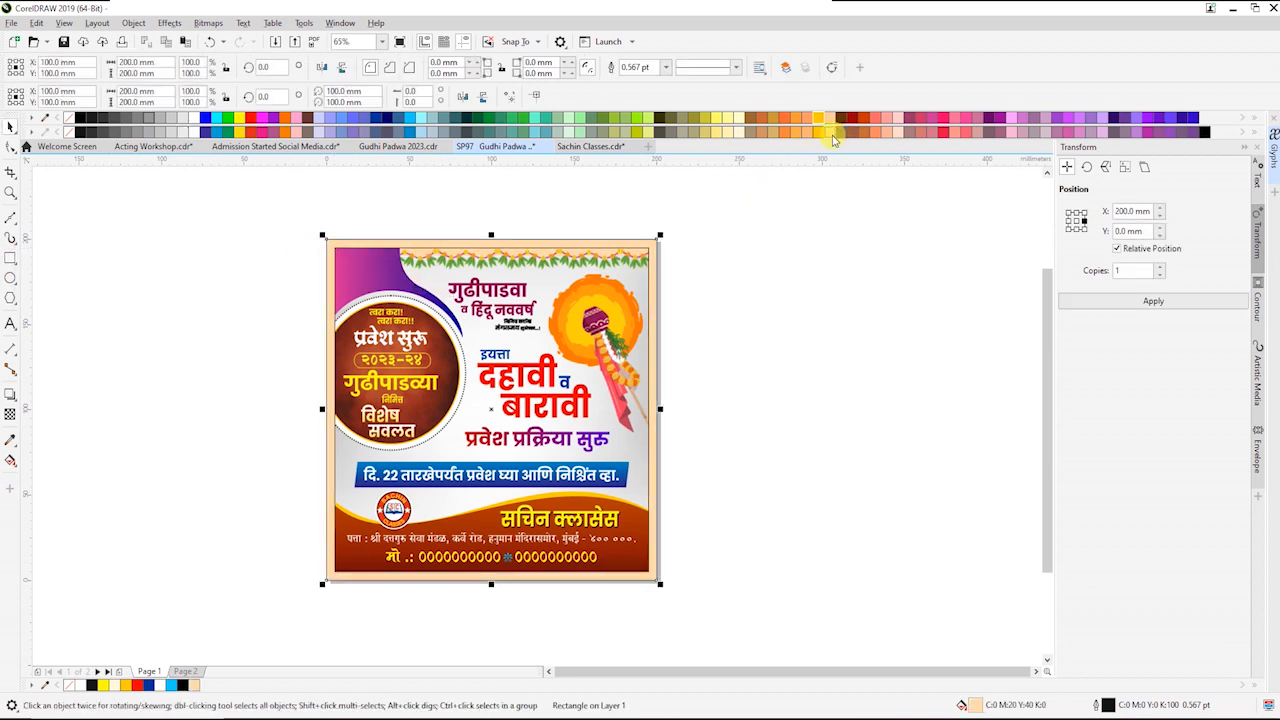
right_click(71, 132)
click(724, 321)
Ungroup the post's artwork and give its 190 mm page frame a 1 pt black outline
click(560, 288)
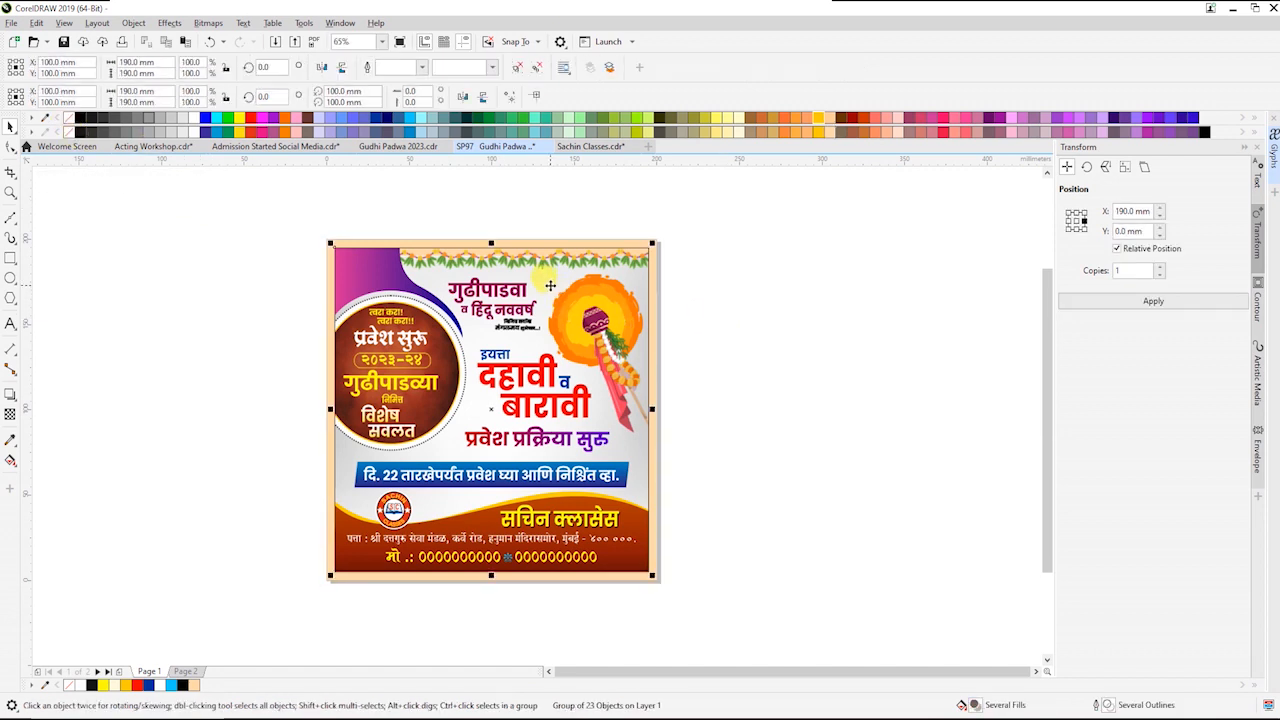
click(517, 67)
key(Escape)
double_click(550, 283)
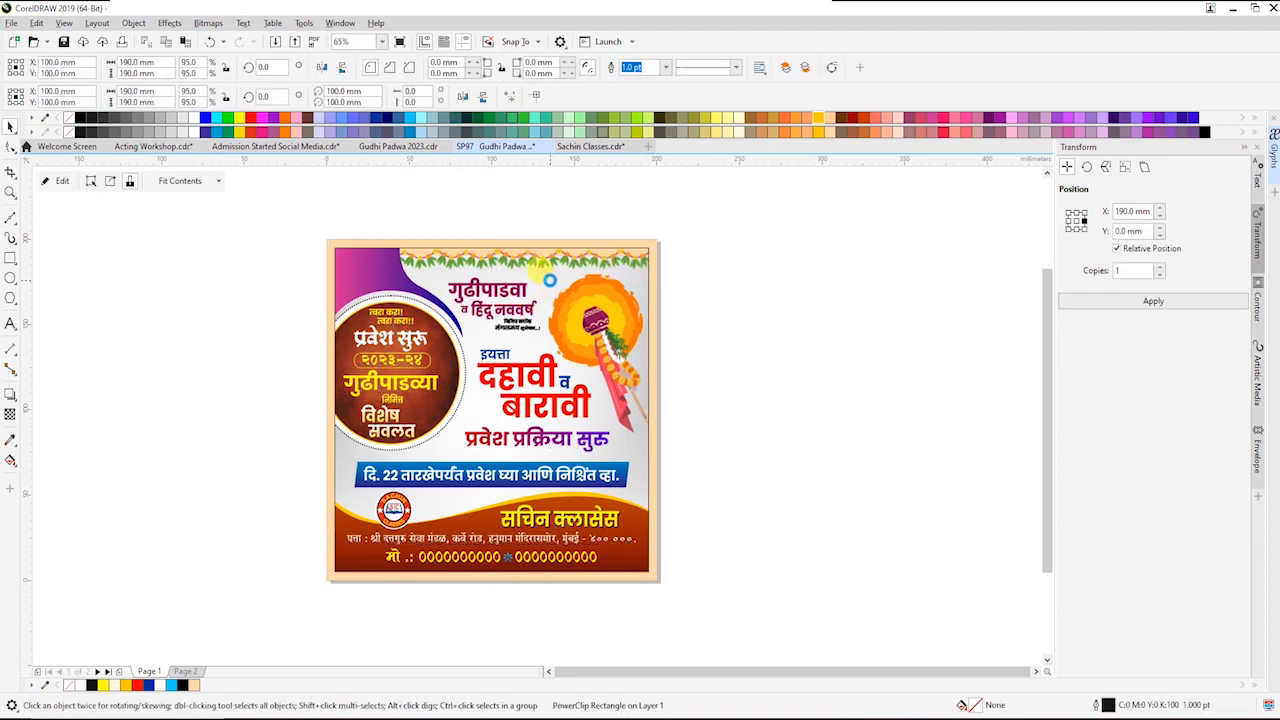
click(516, 288)
drag(491, 251, 491, 231)
ctrl+click(742, 305)
click(743, 307)
Examine the complete post with its peach border, collapsing the Transform settings for a wider view
key(F2)
drag(312, 227, 721, 597)
click(696, 517)
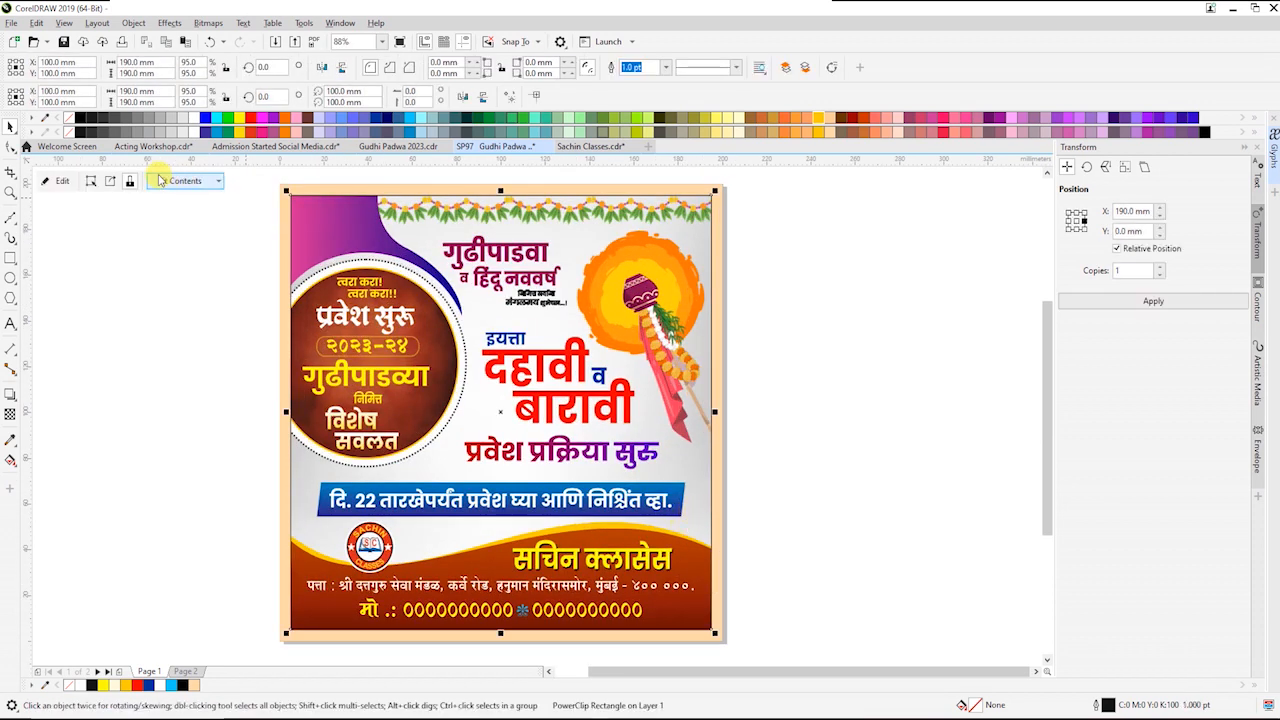
click(242, 284)
scroll(374, 241, down, 2)
key(F2)
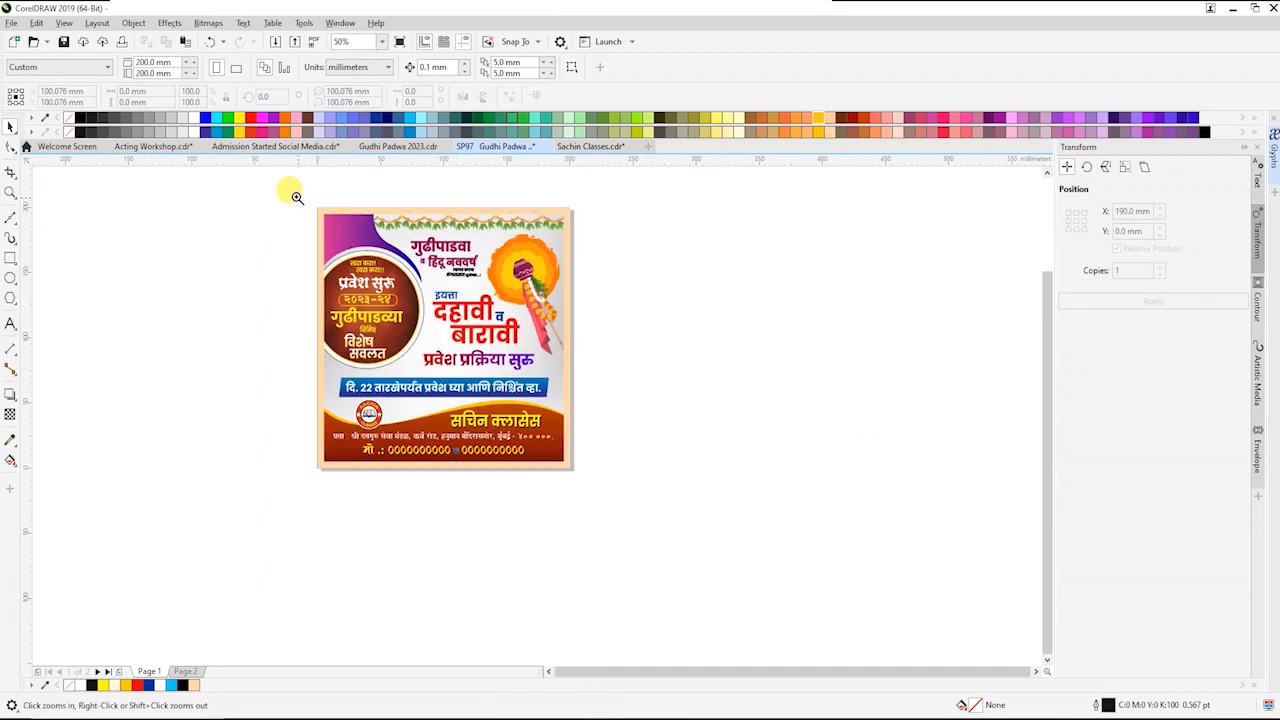
drag(293, 195, 717, 538)
click(1243, 150)
key(F2)
scroll(379, 213, down, 1)
drag(352, 180, 571, 409)
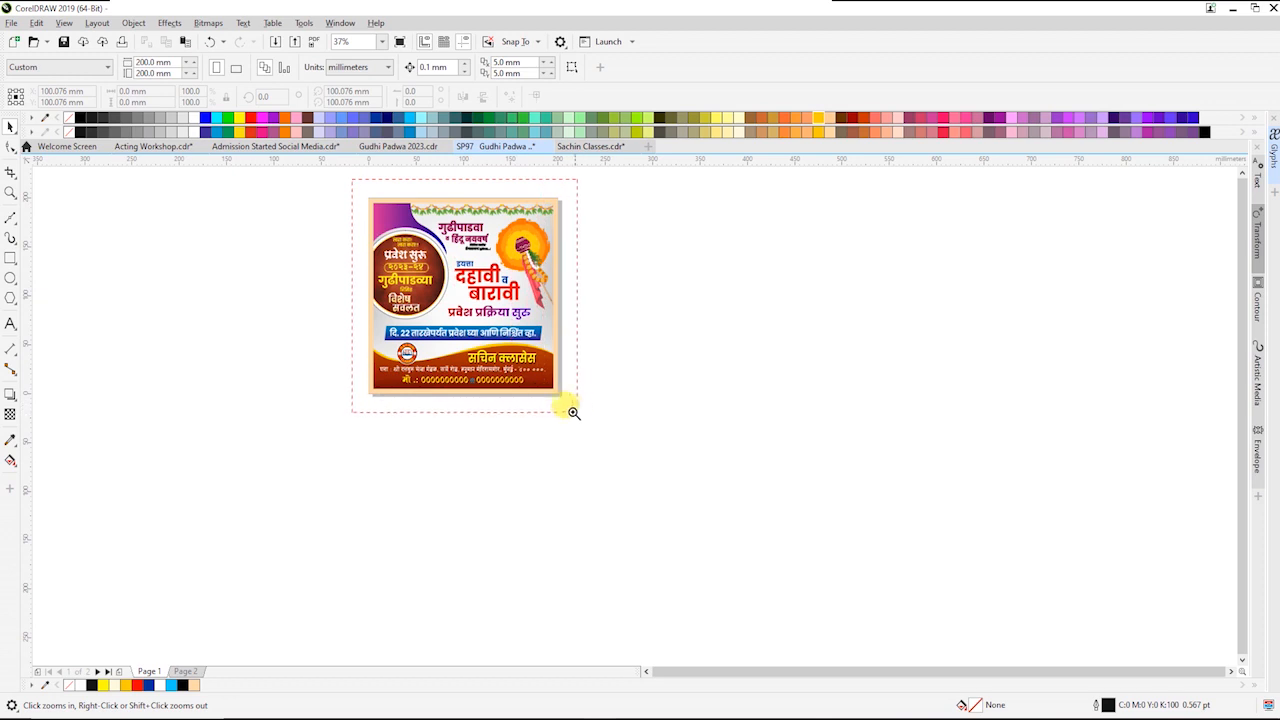